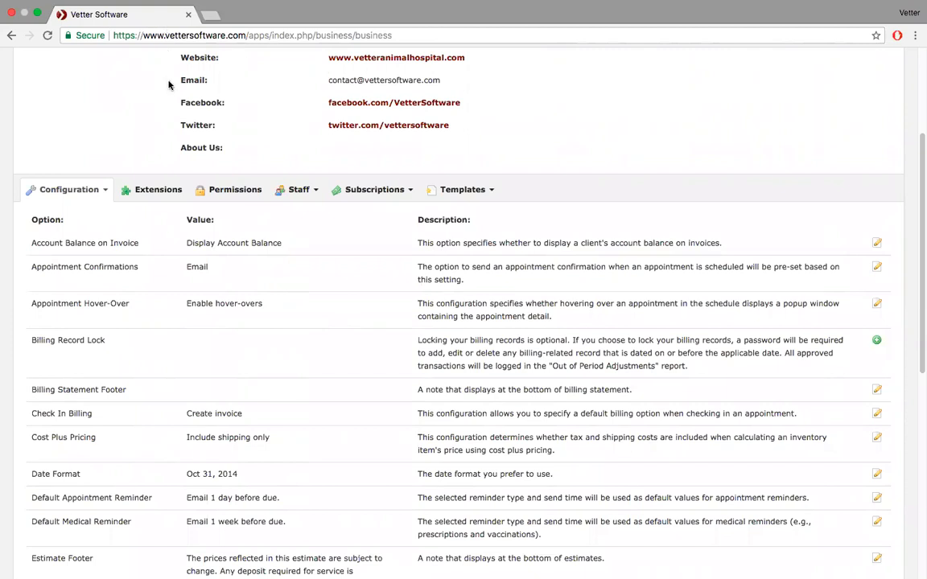
- Browse the configuration pages and clinic extensions, then return to the business configuration options
scroll(126, 169, down, 2)
scroll(125, 169, down, 1)
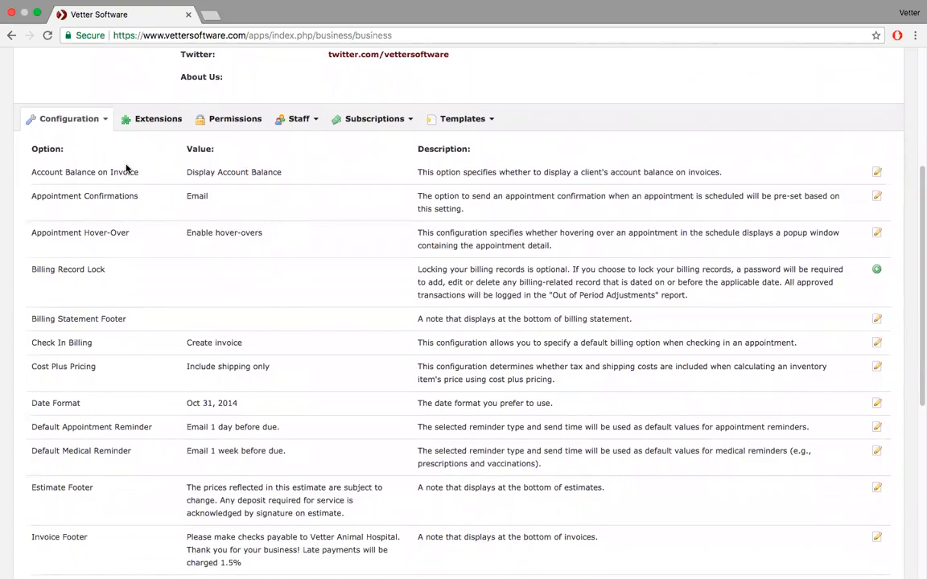
scroll(125, 169, down, 5)
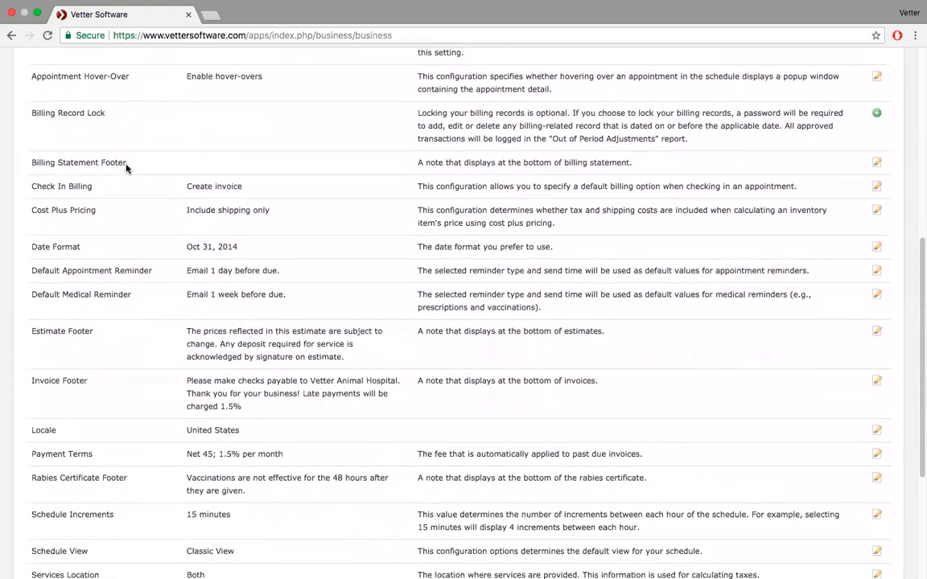
scroll(125, 169, down, 6)
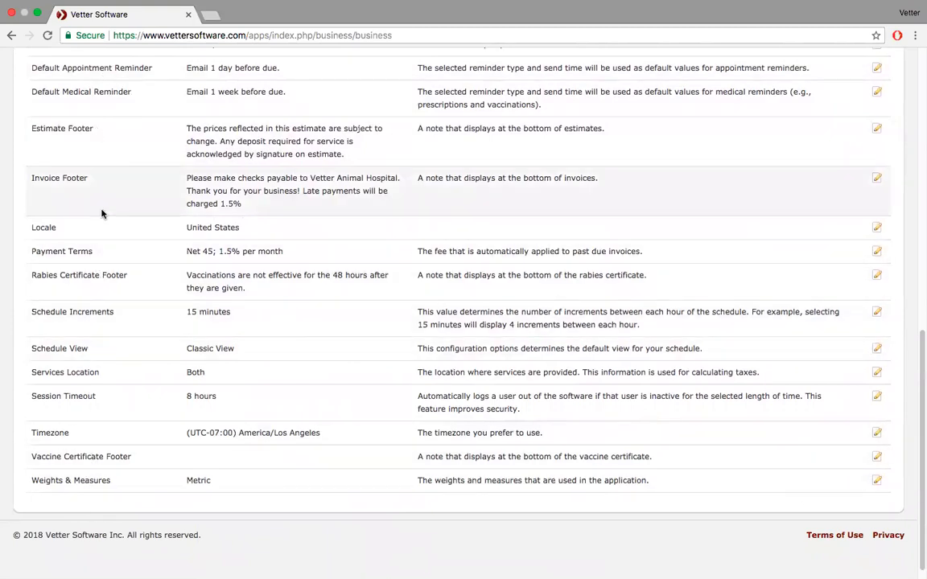
scroll(101, 213, up, 12)
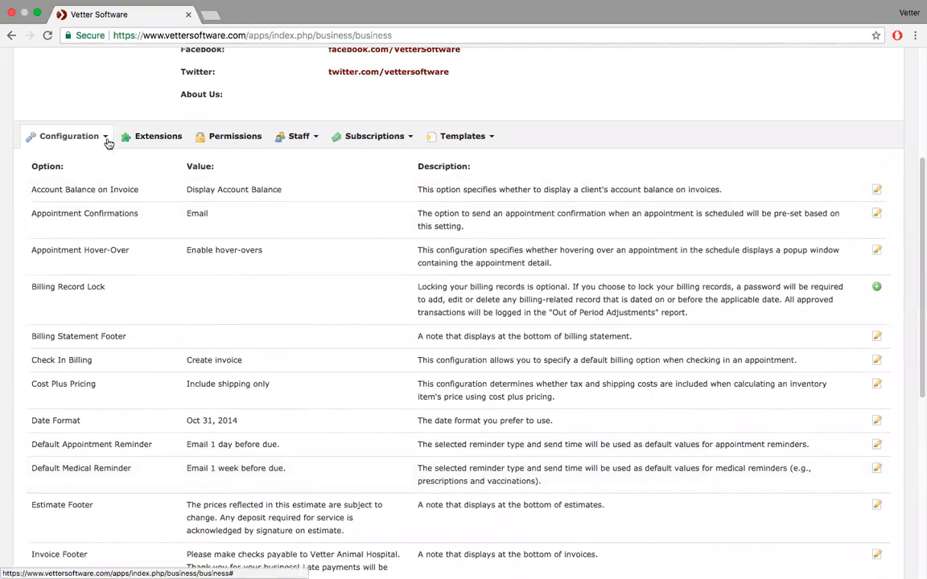
click(105, 137)
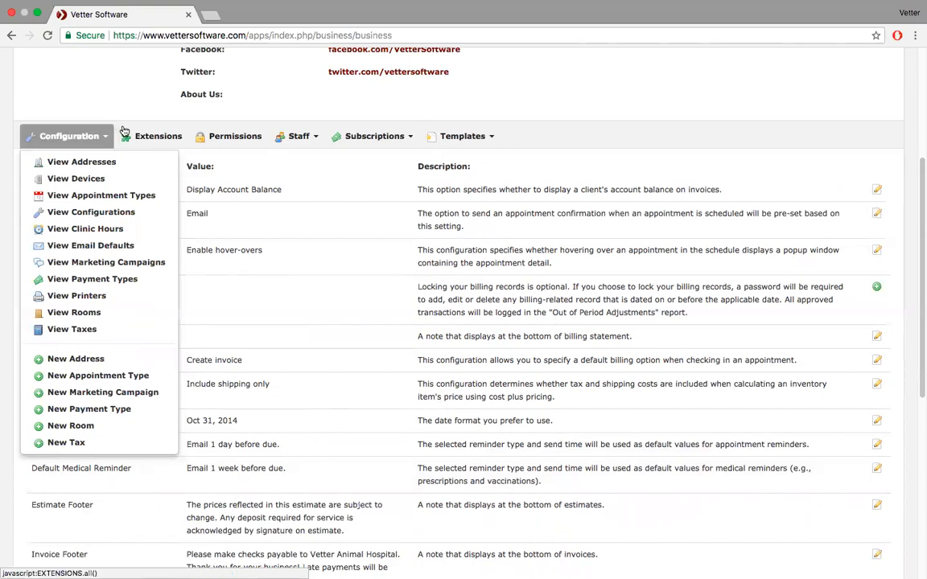
click(123, 132)
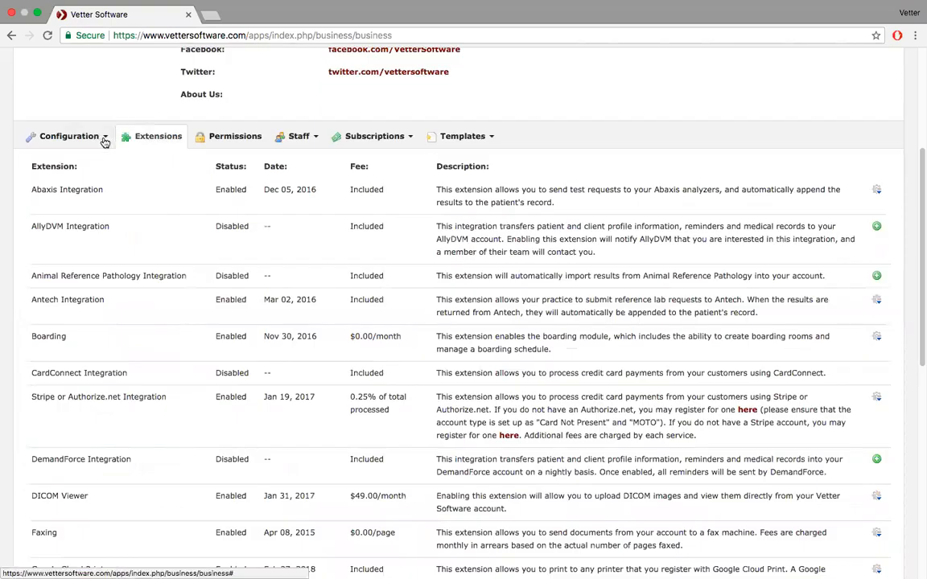
click(104, 140)
click(84, 212)
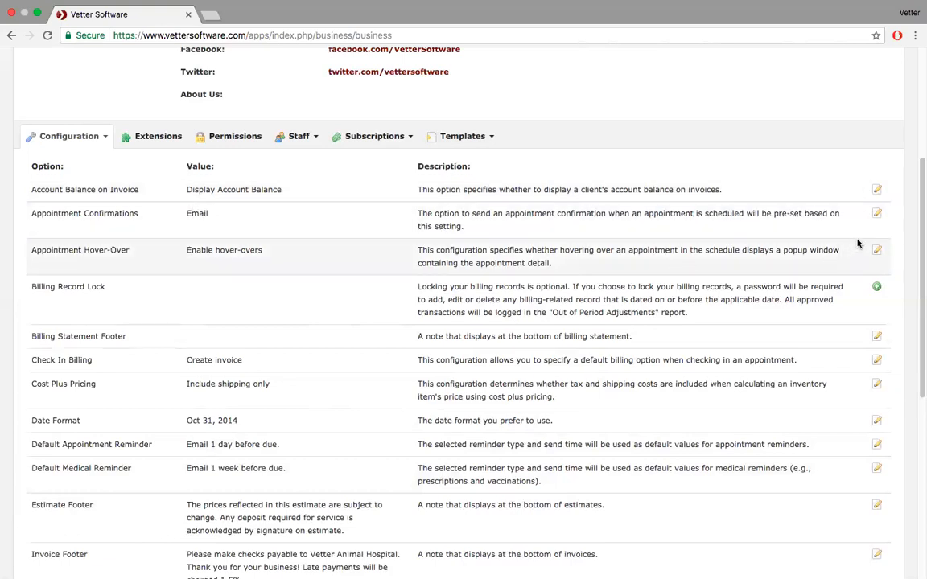
- Keep Appointment Confirmations on Email and Appointment Hover-Over enabled
click(877, 214)
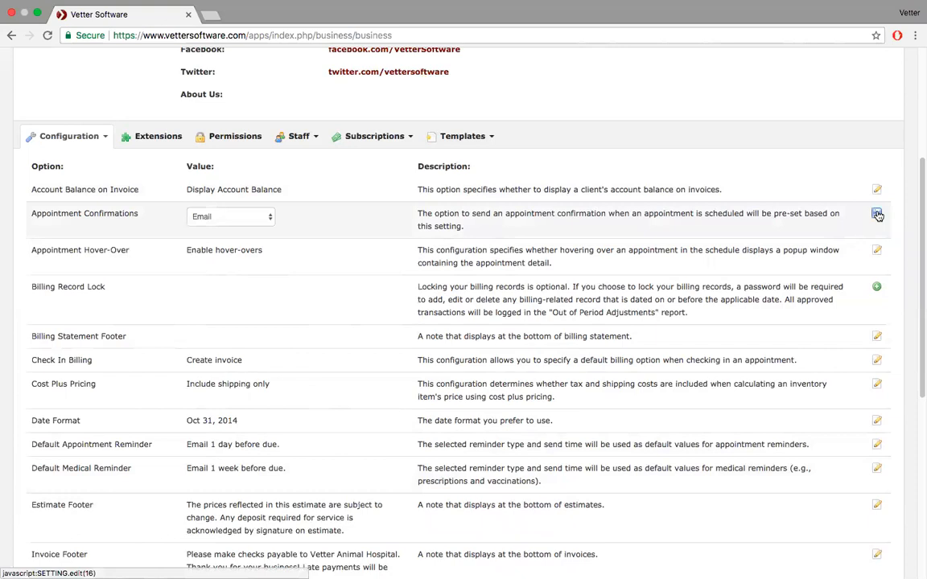
click(272, 219)
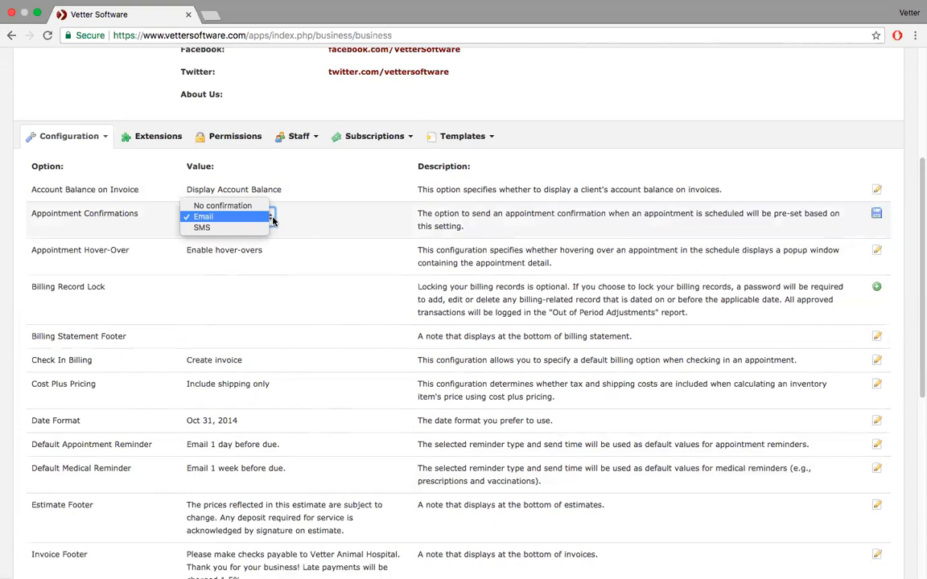
click(272, 220)
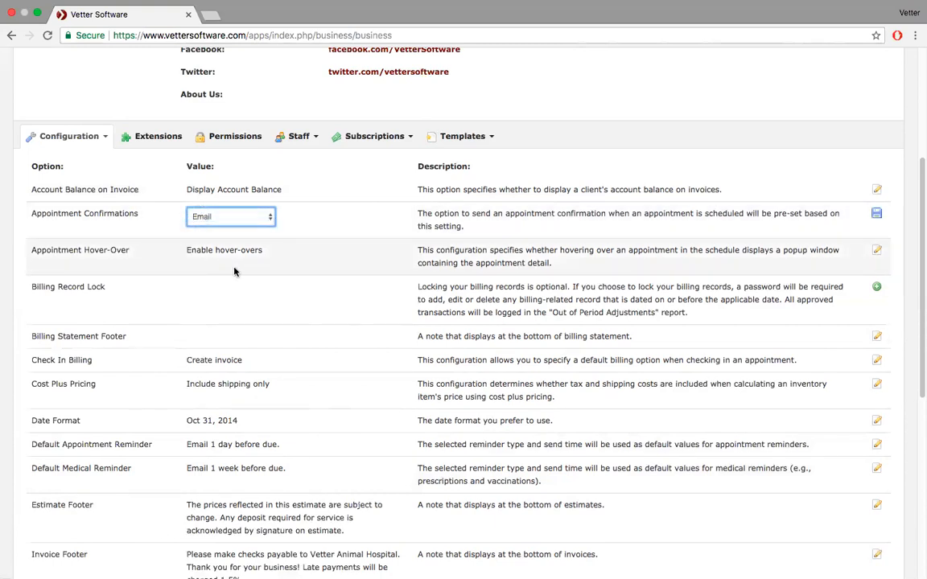
click(878, 251)
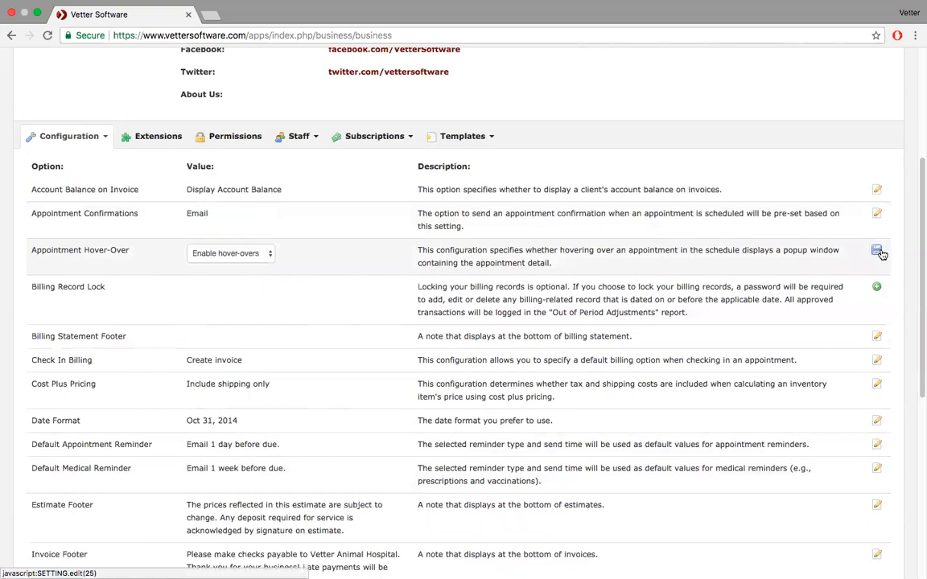
click(270, 256)
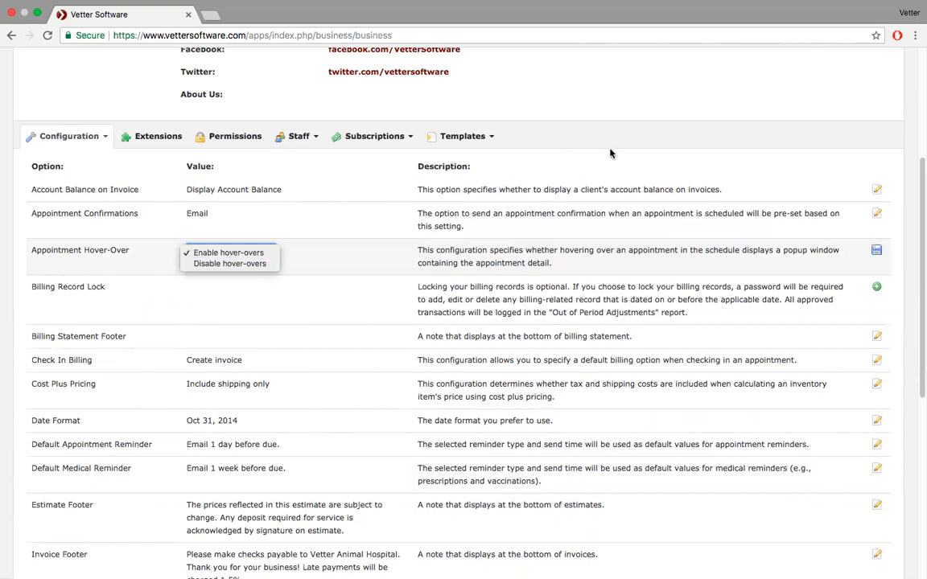
click(636, 147)
- Switch to the Town & Country Animal Hospital account and dismiss the login message
scroll(666, 141, up, 5)
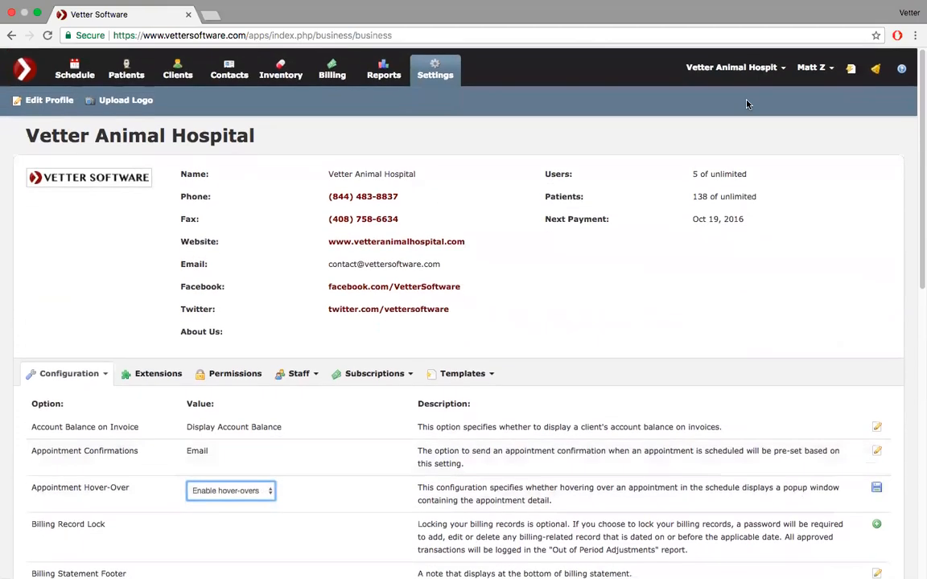
click(783, 67)
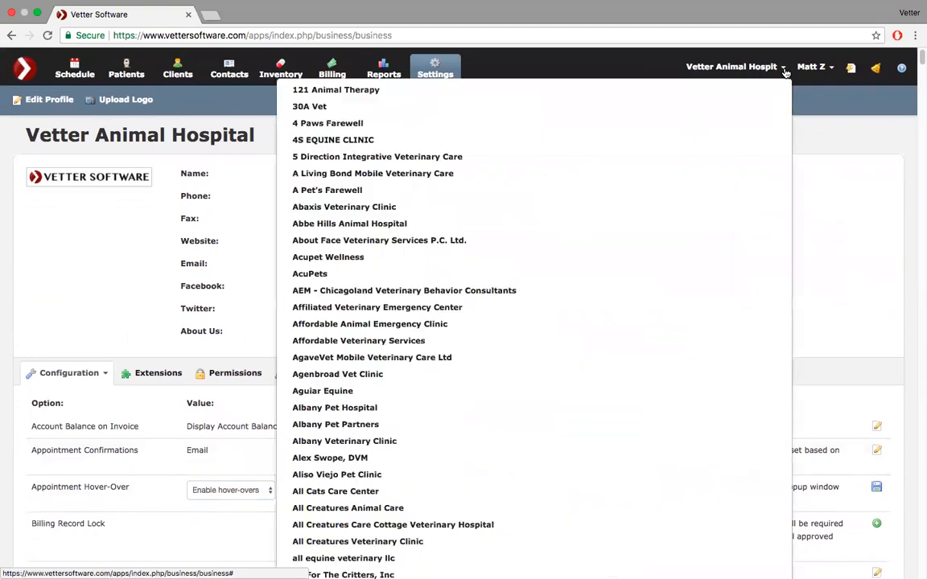
key(super+f)
text(town)
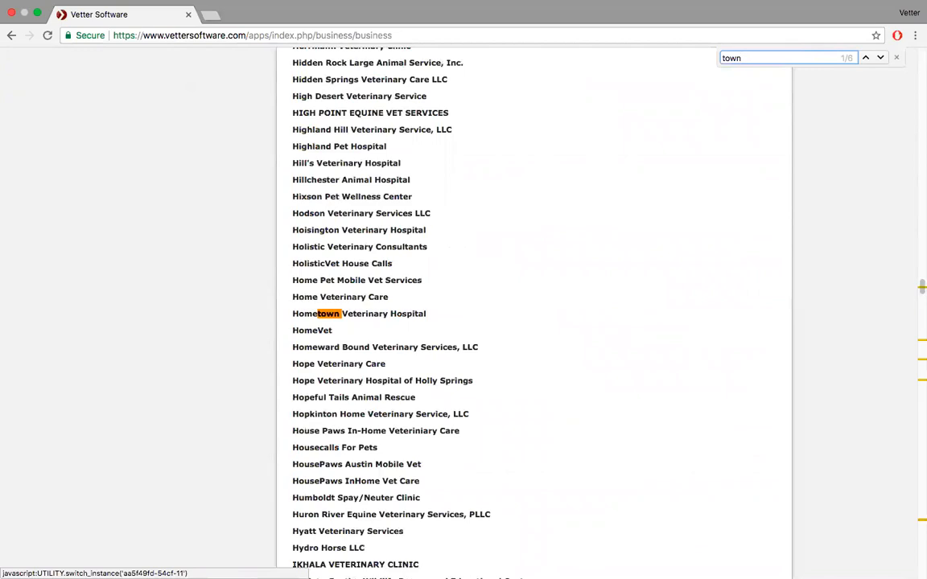
text( & coun)
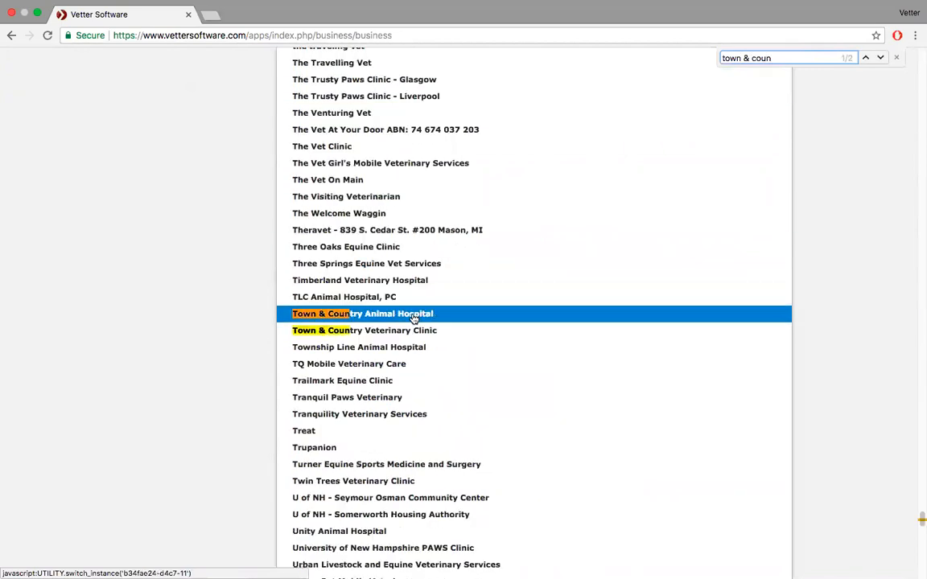
click(413, 317)
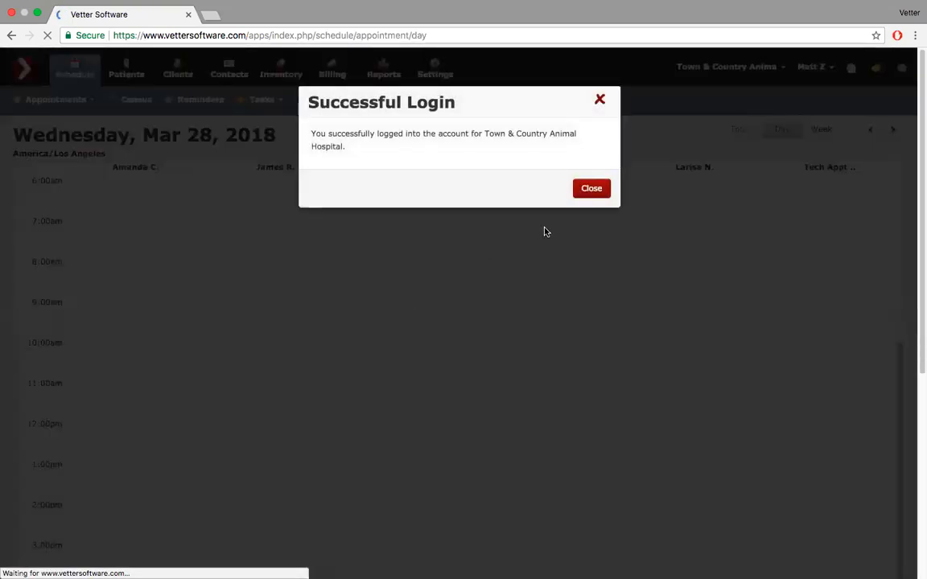
click(592, 188)
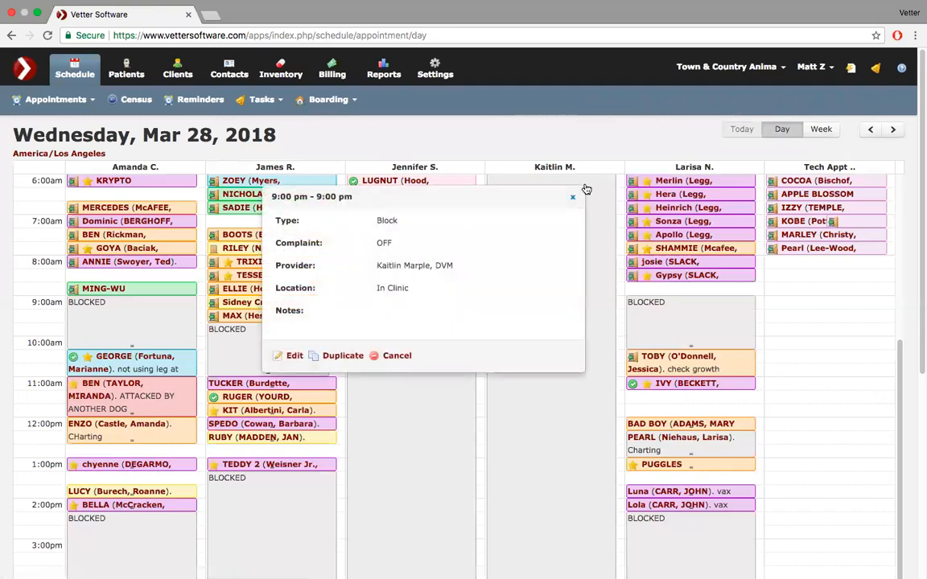
- Reopen Kaitlin's 9:00 pm block details and preview appointments on the Mar 28 schedule
click(574, 200)
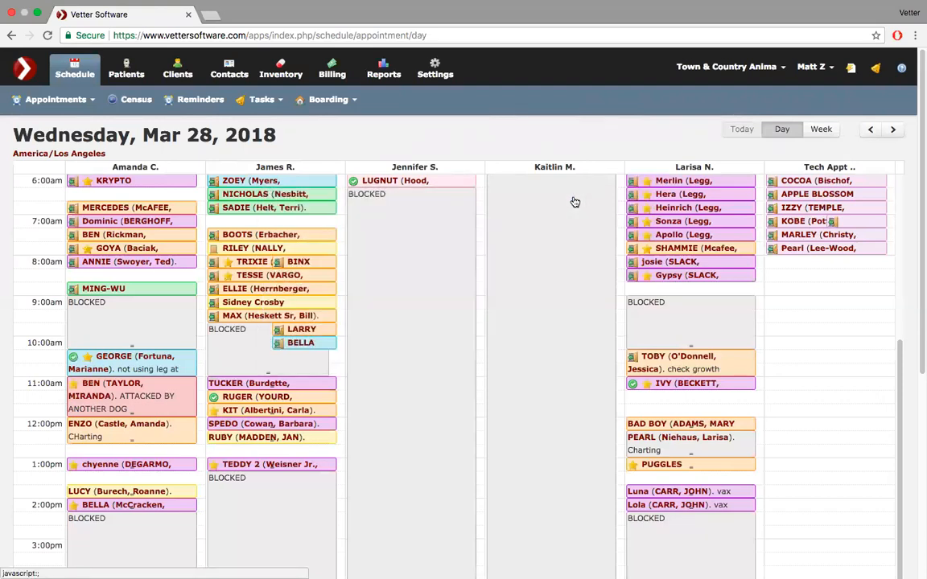
click(570, 201)
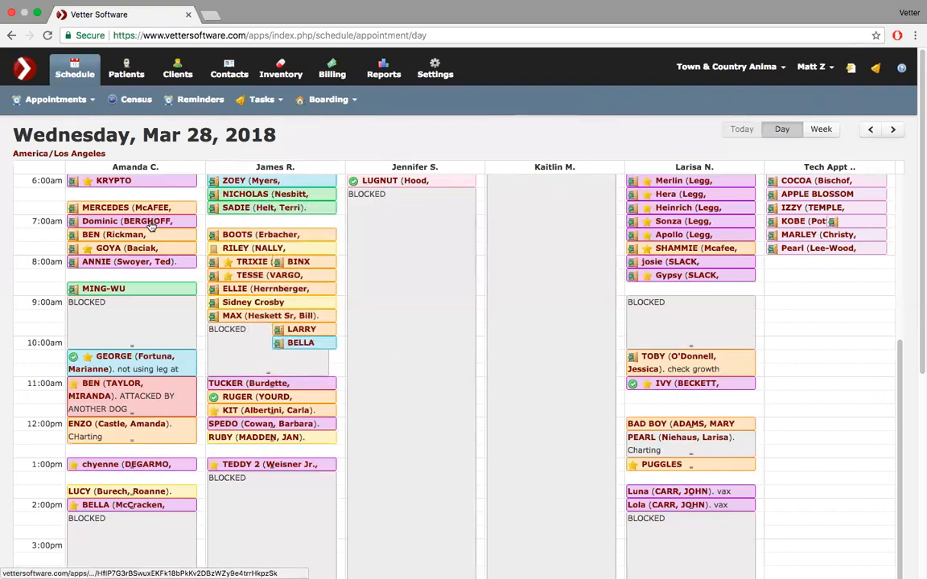
mouse_move(149, 228)
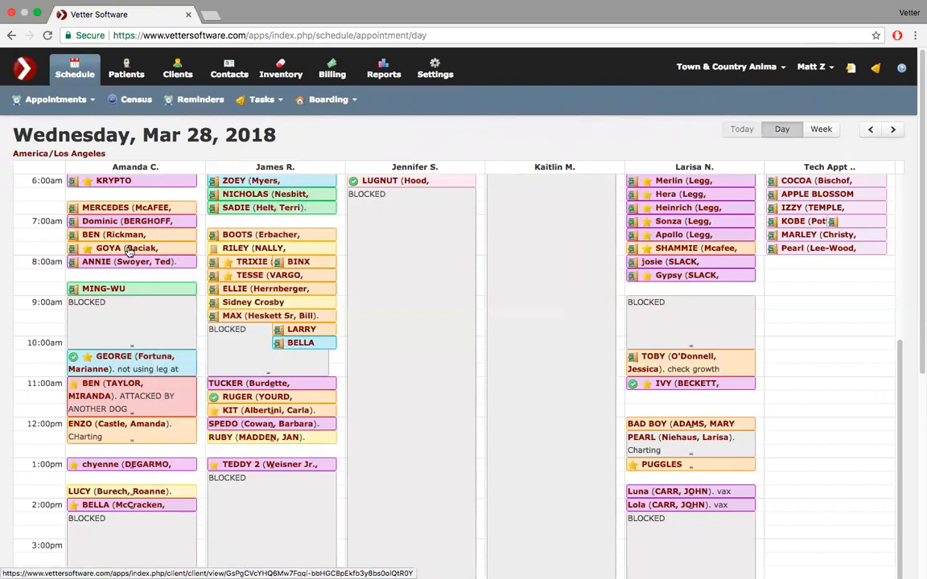
mouse_move(129, 252)
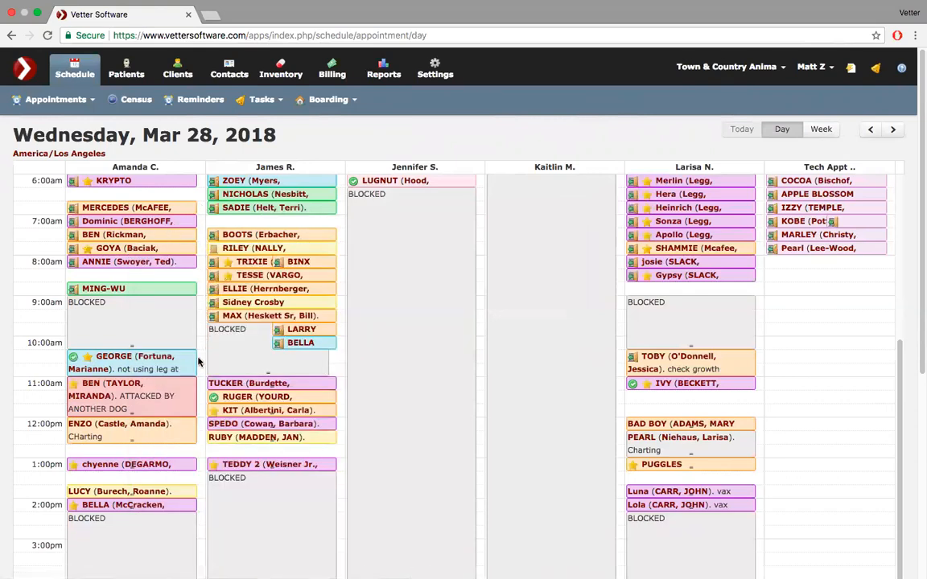
mouse_move(260, 410)
mouse_move(413, 436)
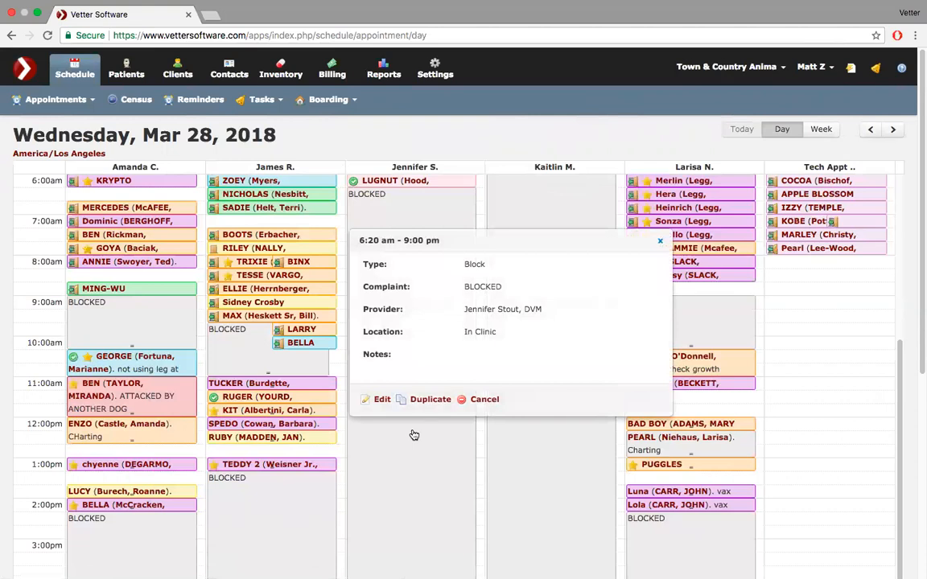
mouse_move(552, 437)
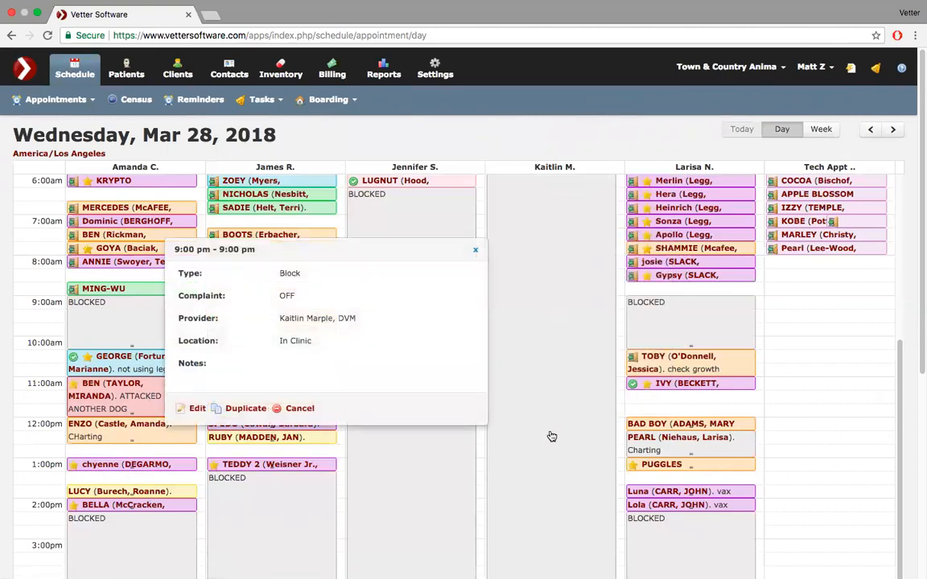
mouse_move(690, 385)
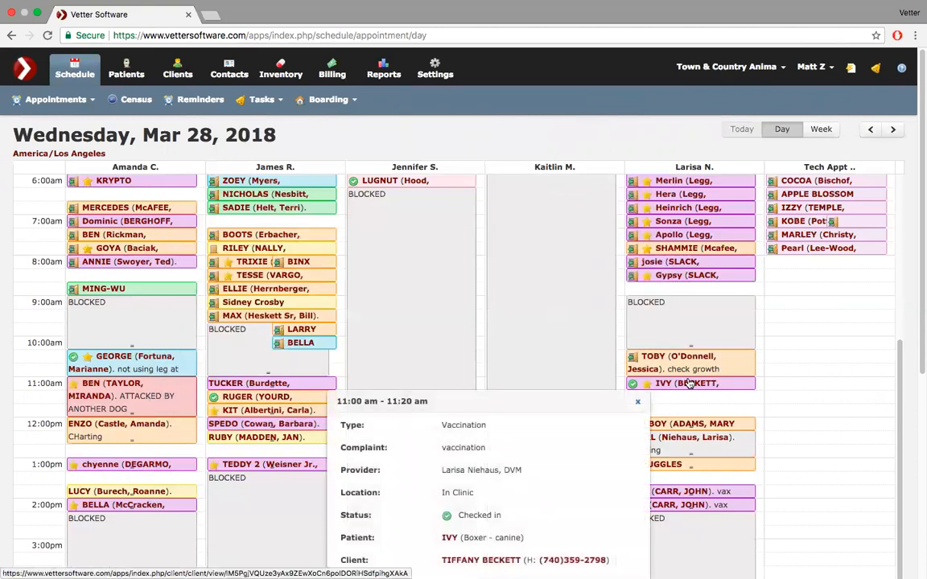
mouse_move(707, 280)
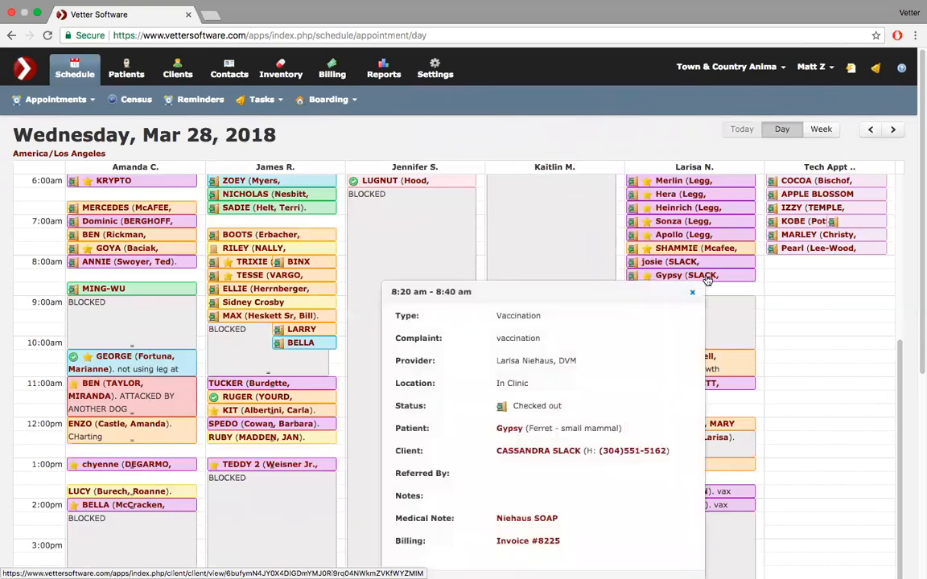
scroll(707, 279, down, 2)
scroll(706, 280, up, 3)
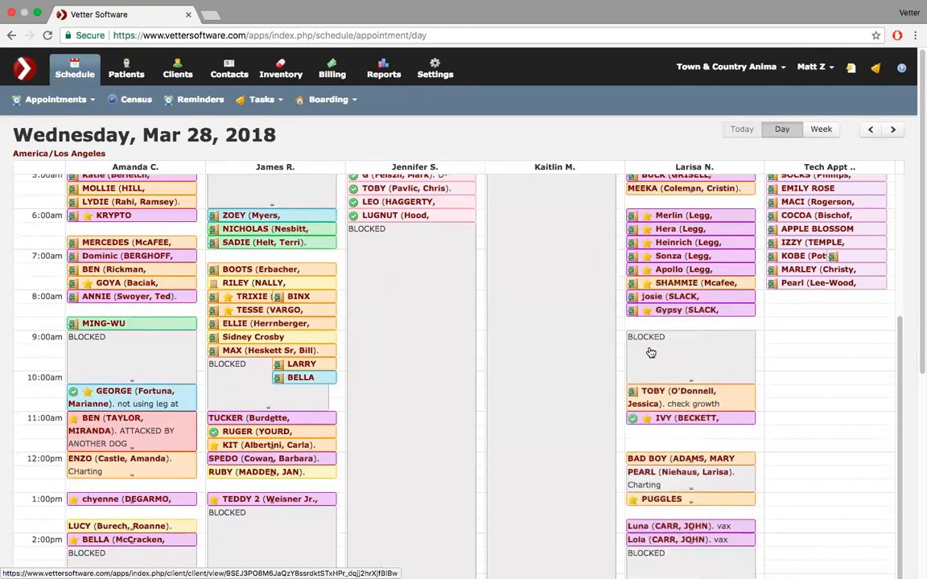
mouse_move(704, 242)
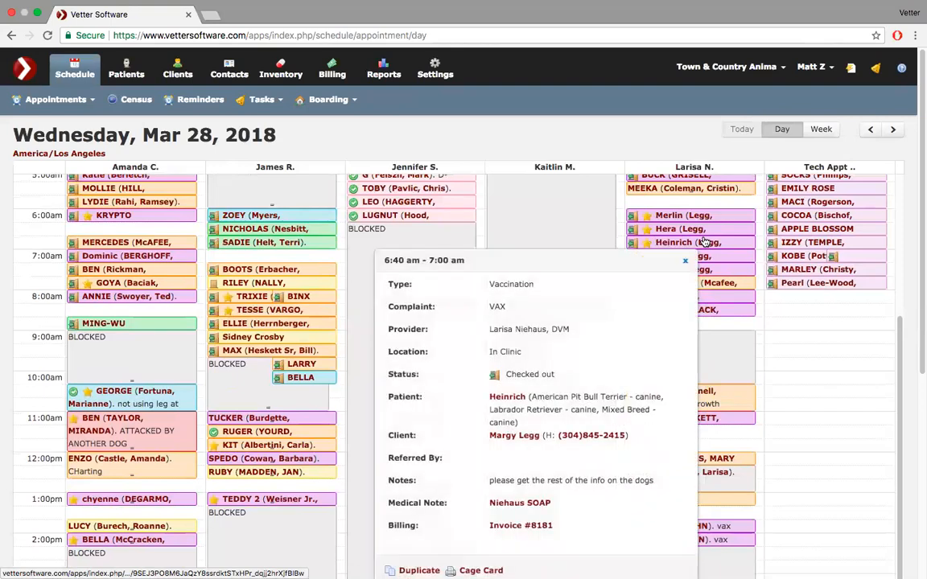
scroll(624, 365, down, 3)
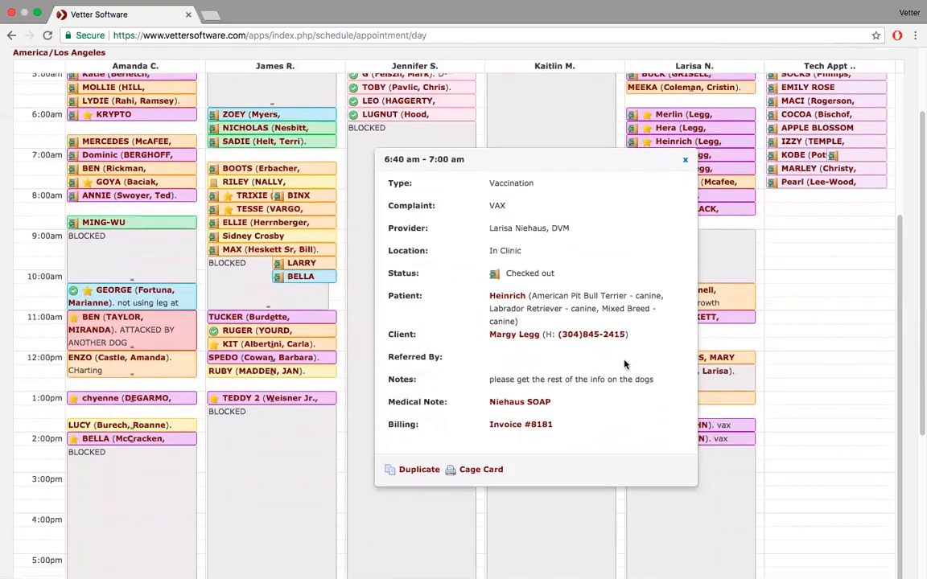
mouse_move(822, 160)
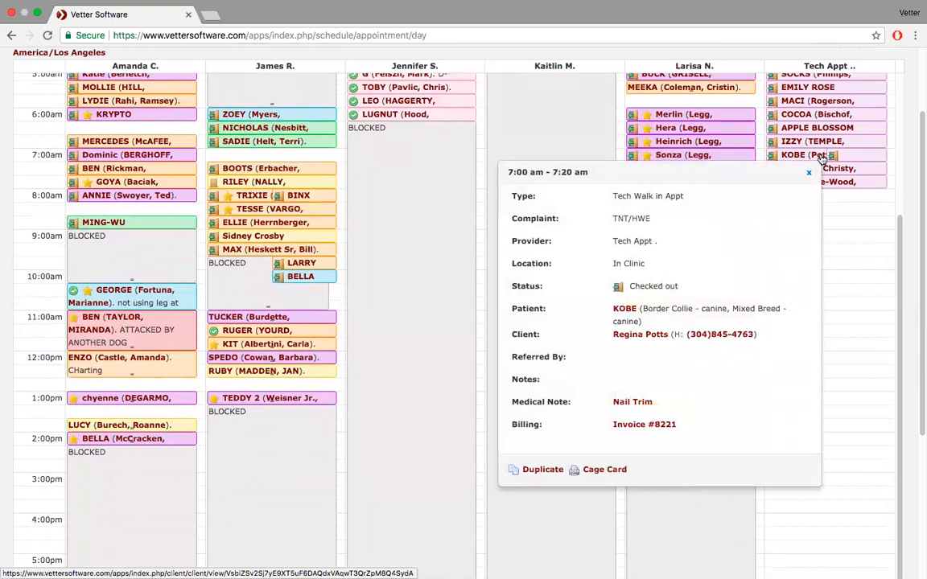
scroll(822, 159, up, 10)
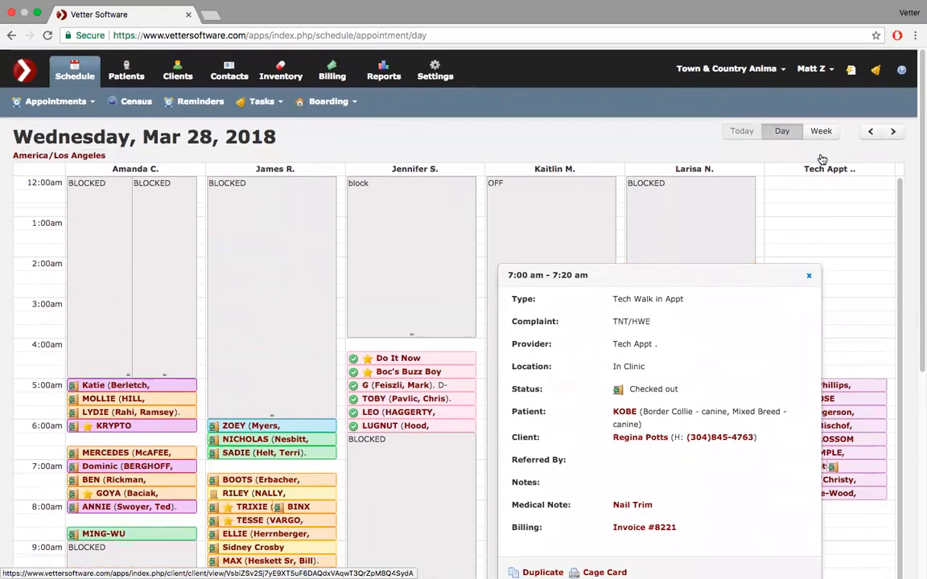
- Switch to the Vetter Animal Hospital clinic and dismiss the login message
click(850, 68)
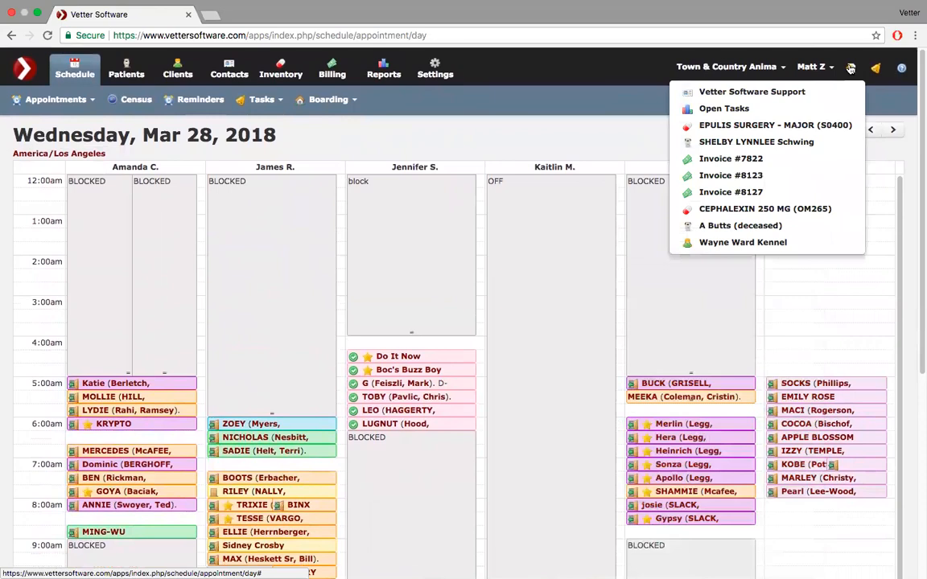
click(776, 70)
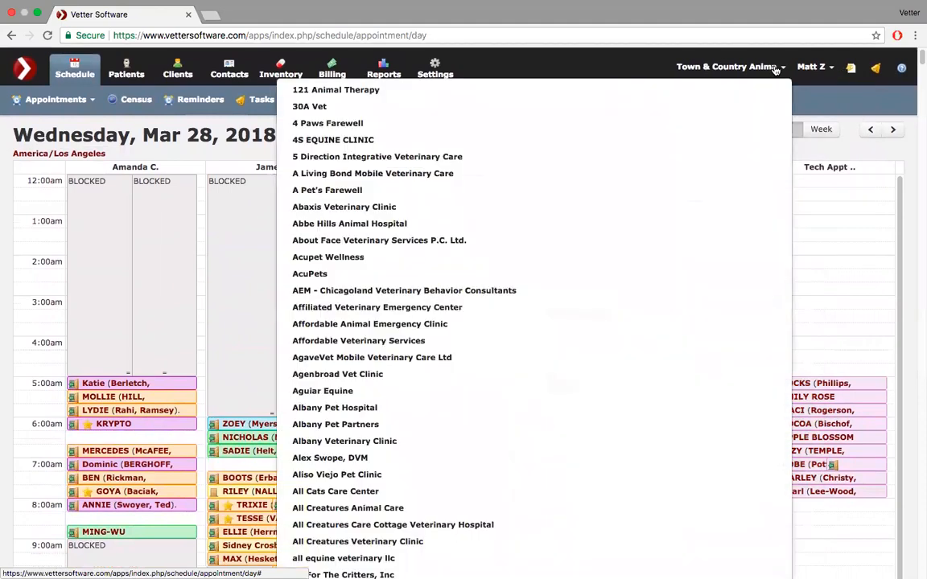
key(super+f)
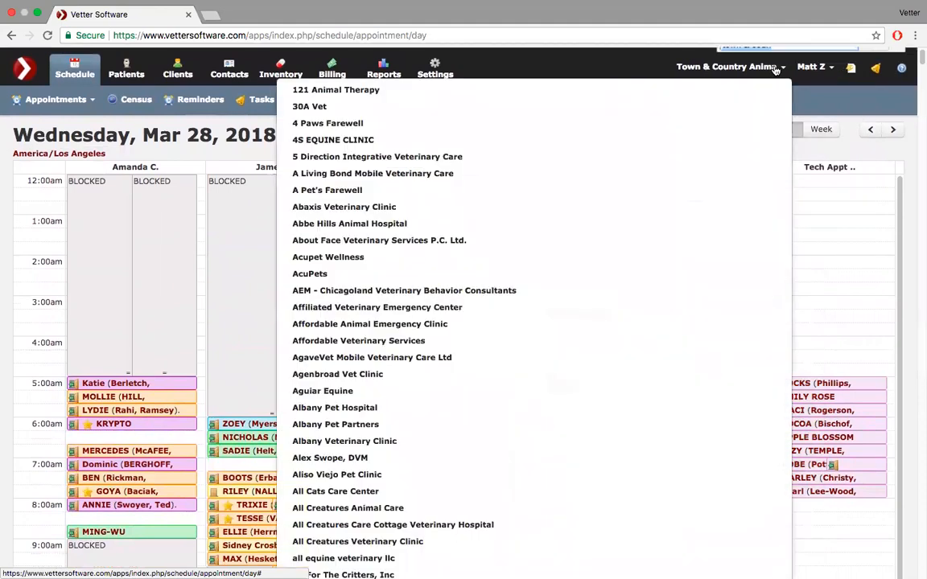
text(vetter anim)
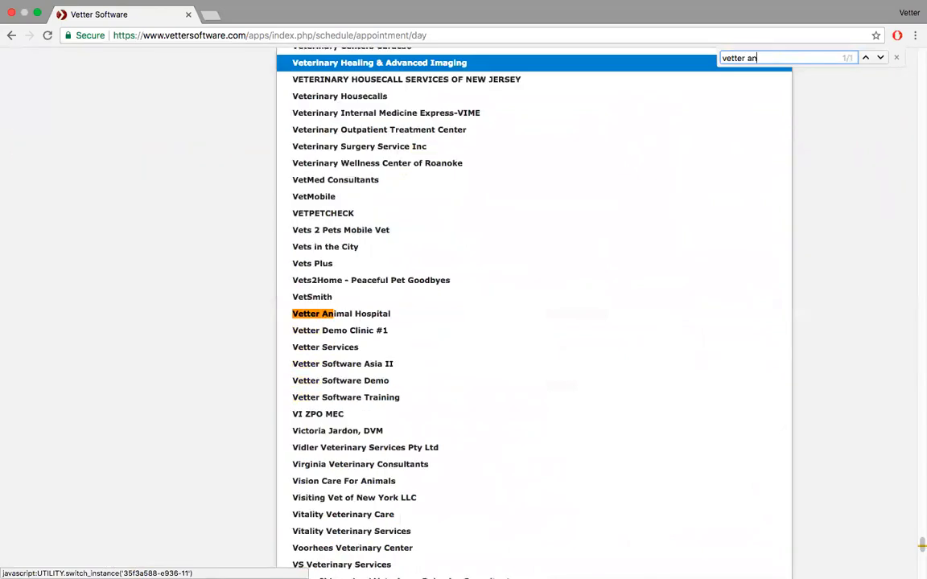
click(333, 314)
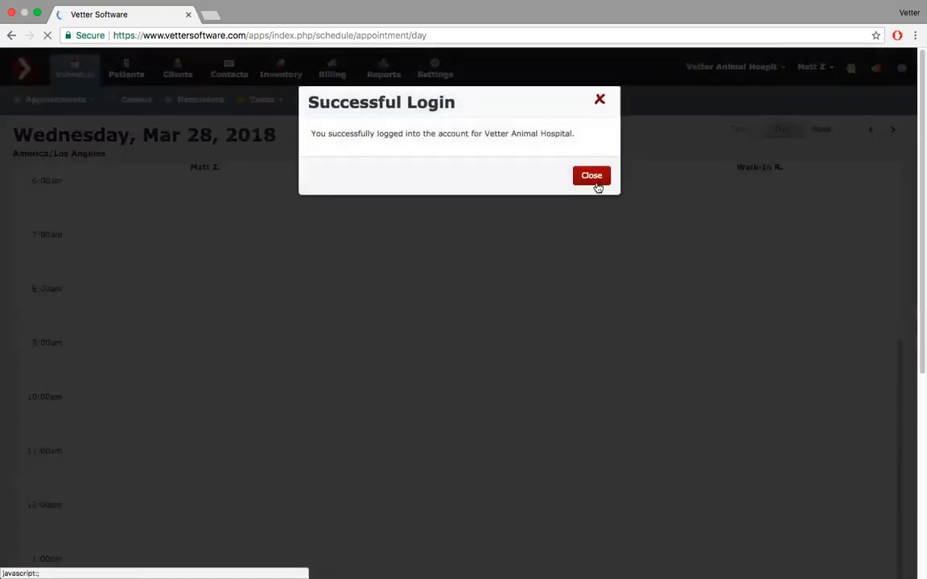
click(597, 185)
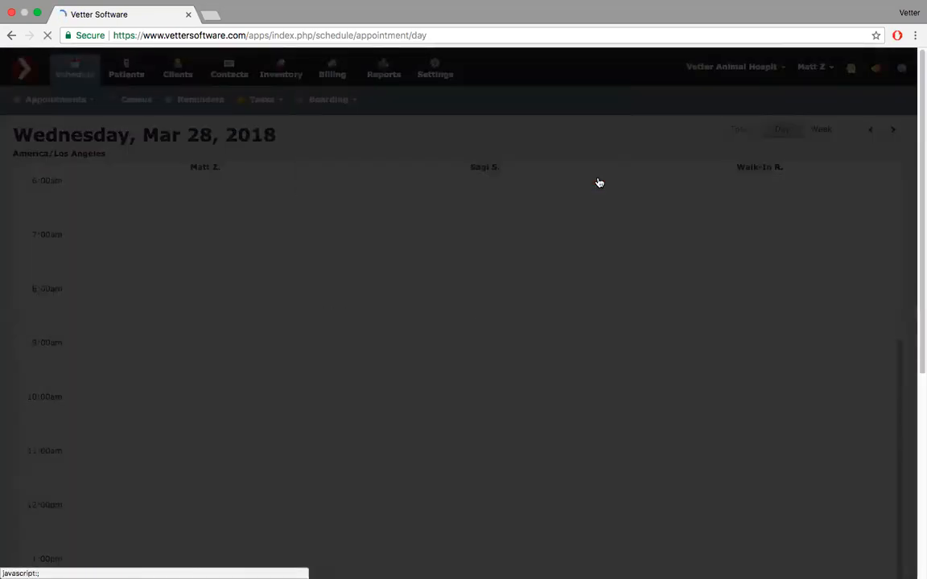
- Go back to Tuesday, Mar 27 and view Einstein's and Santa's Little Helper's appointment details
scroll(596, 384, up, 2)
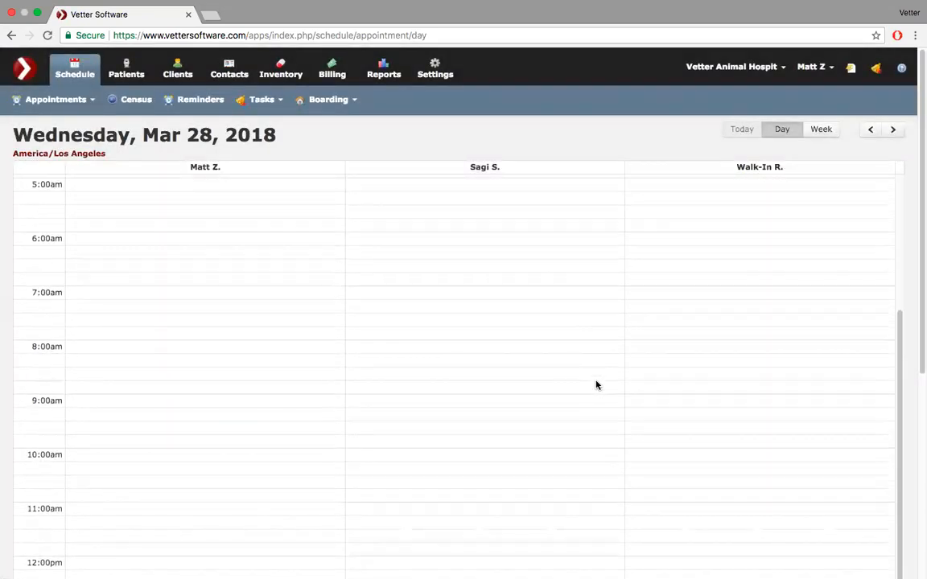
click(870, 130)
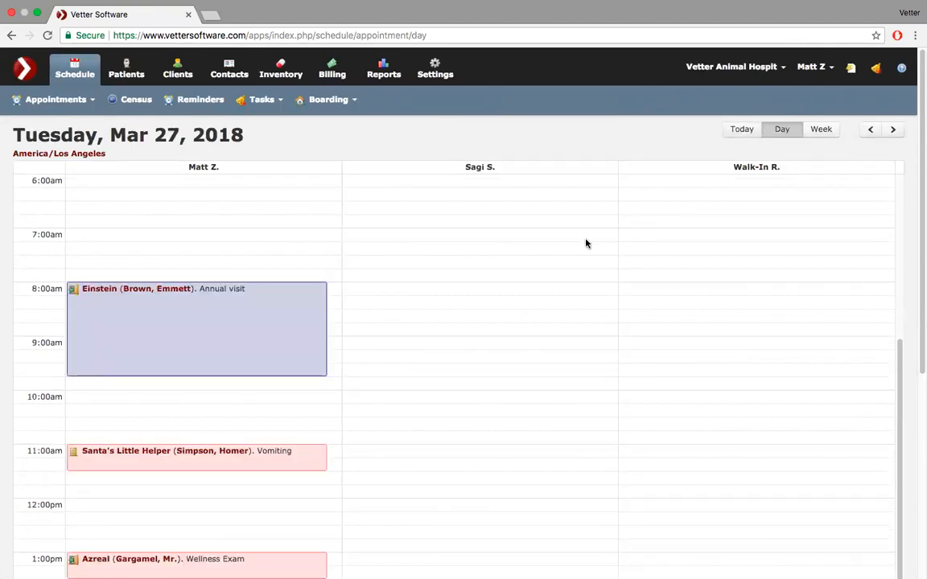
scroll(494, 326, down, 3)
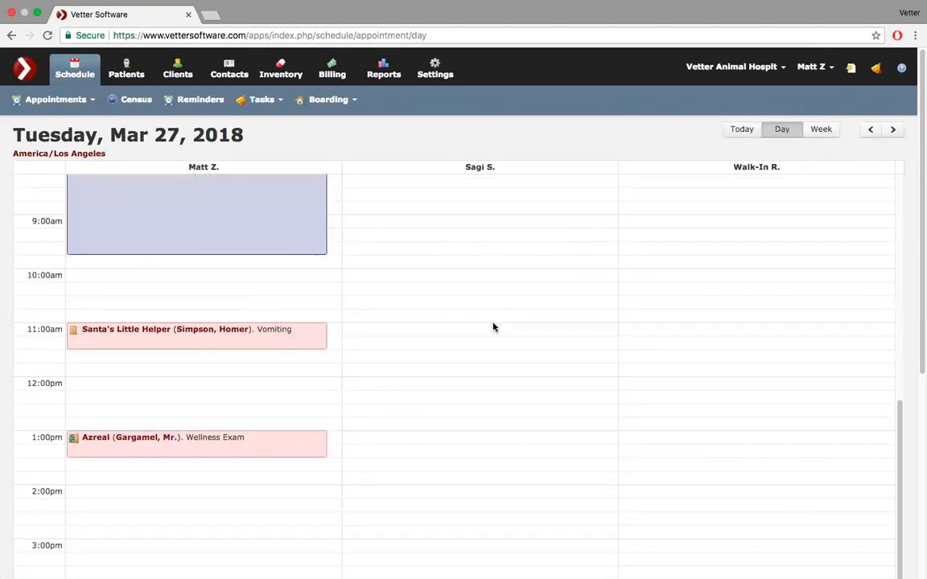
scroll(495, 327, up, 1)
click(250, 259)
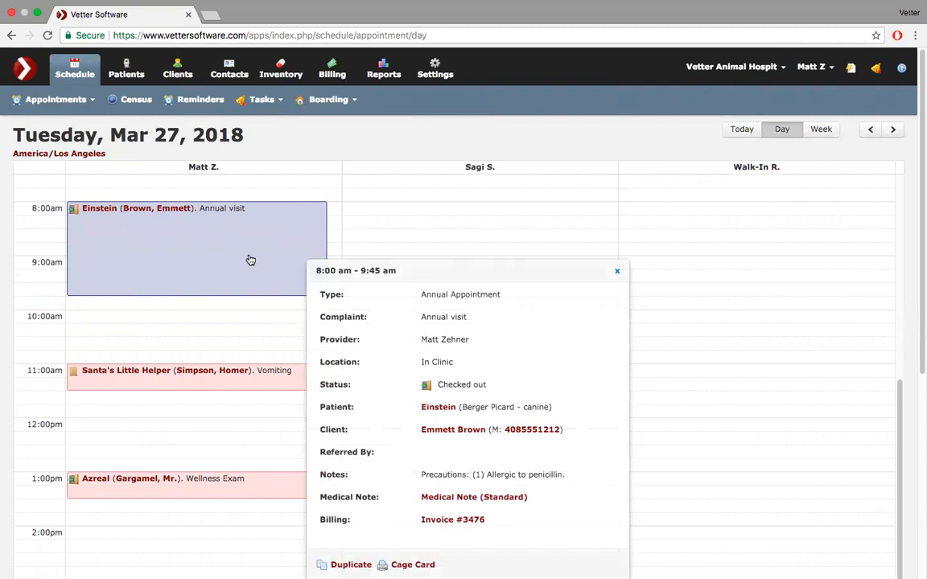
click(219, 375)
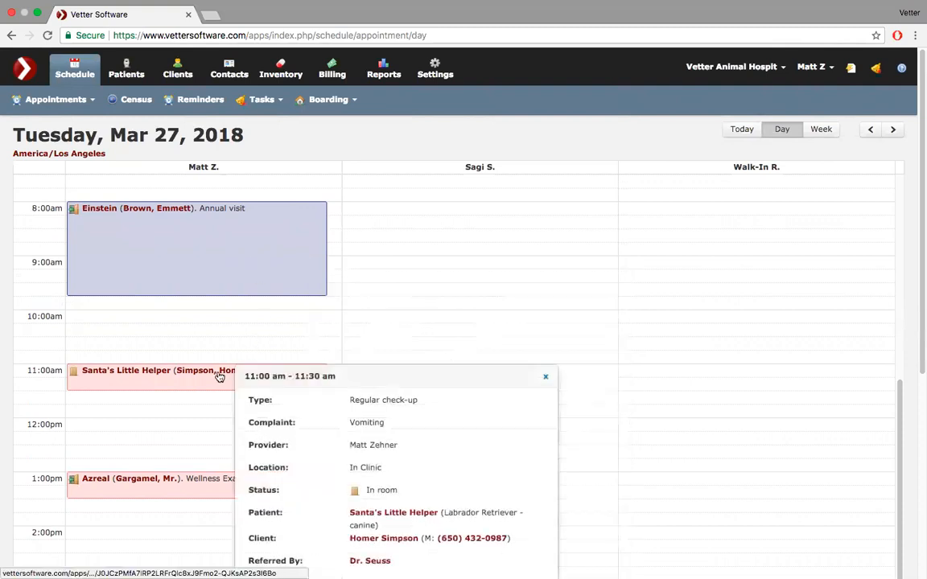
scroll(219, 375, down, 3)
scroll(222, 377, up, 3)
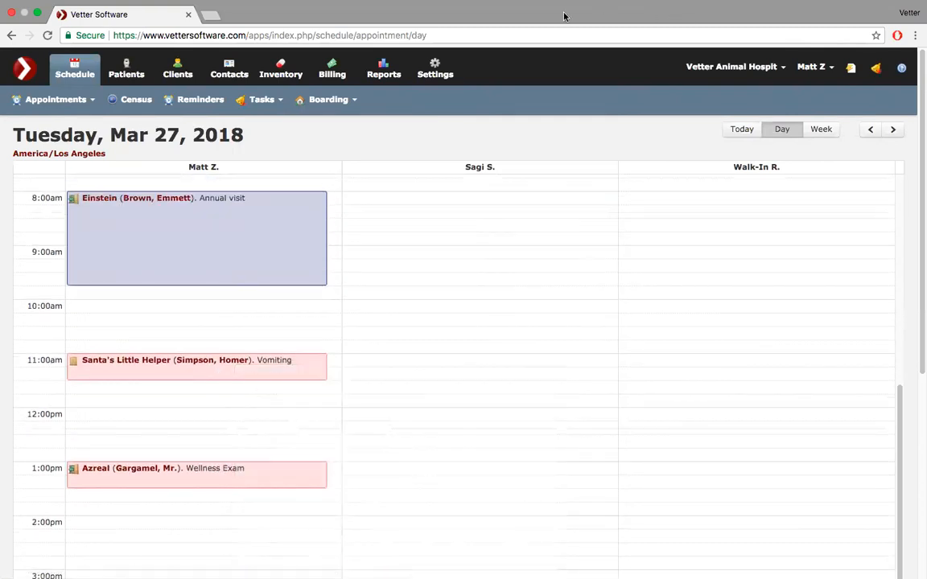
click(441, 69)
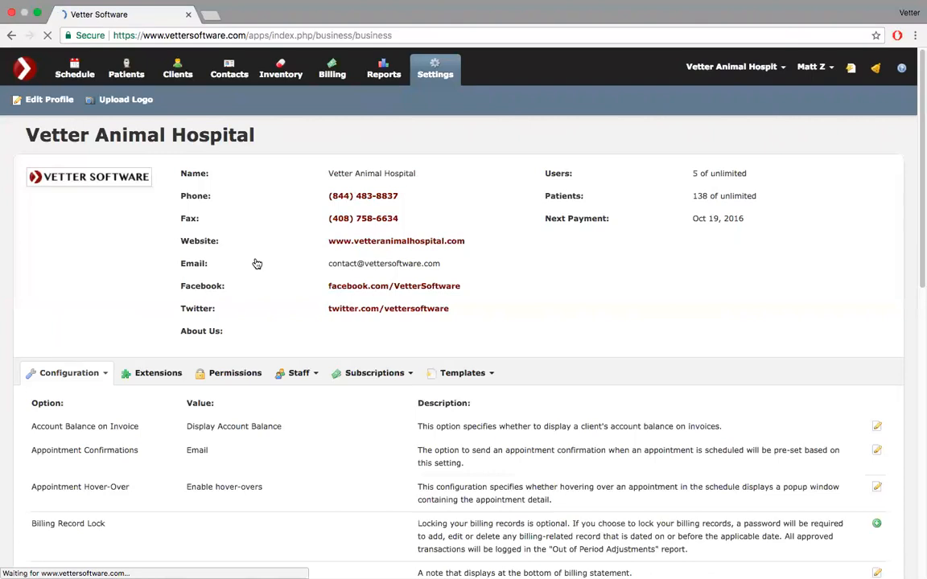
- Set Appointment Hover-Over to Disable hover-overs, save it, and return to the schedule
scroll(256, 265, down, 4)
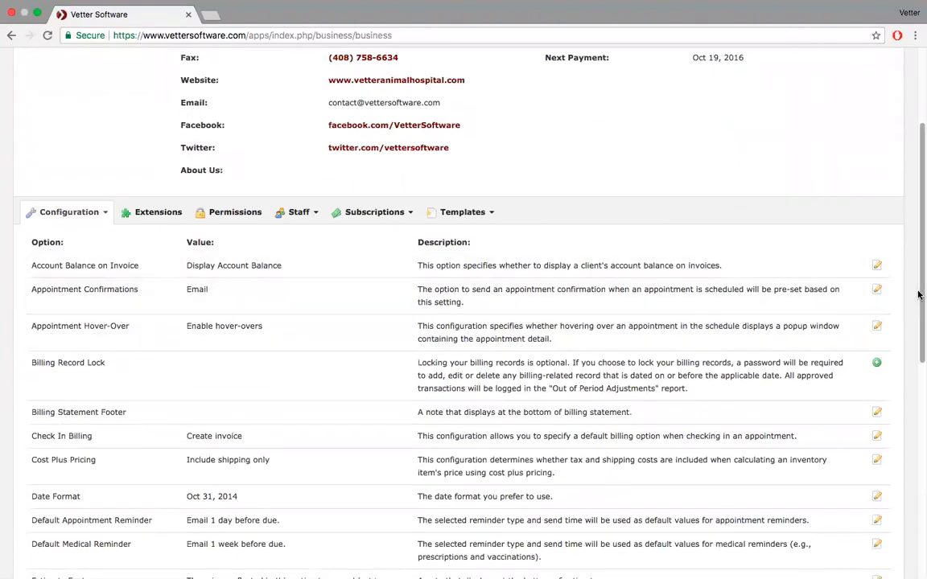
click(876, 326)
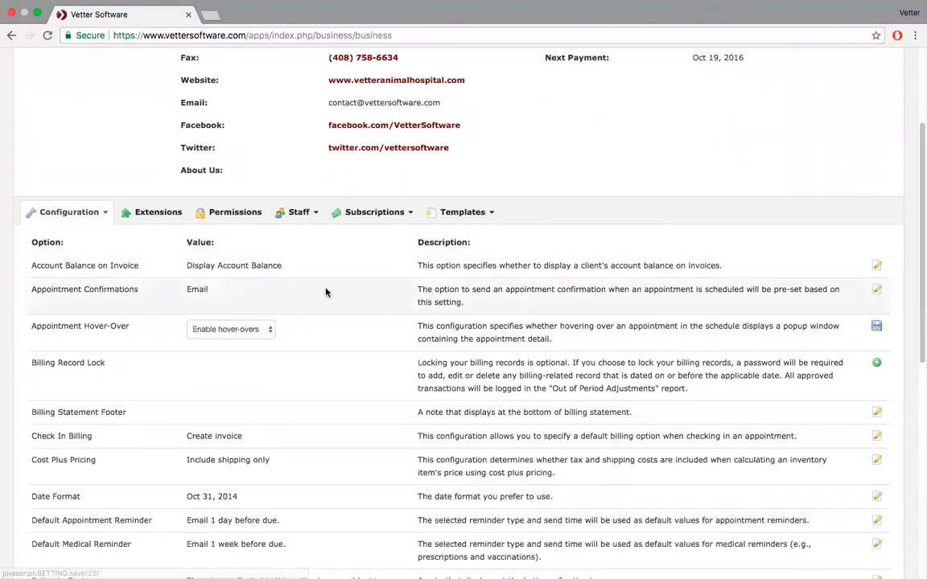
click(268, 330)
click(256, 340)
click(877, 327)
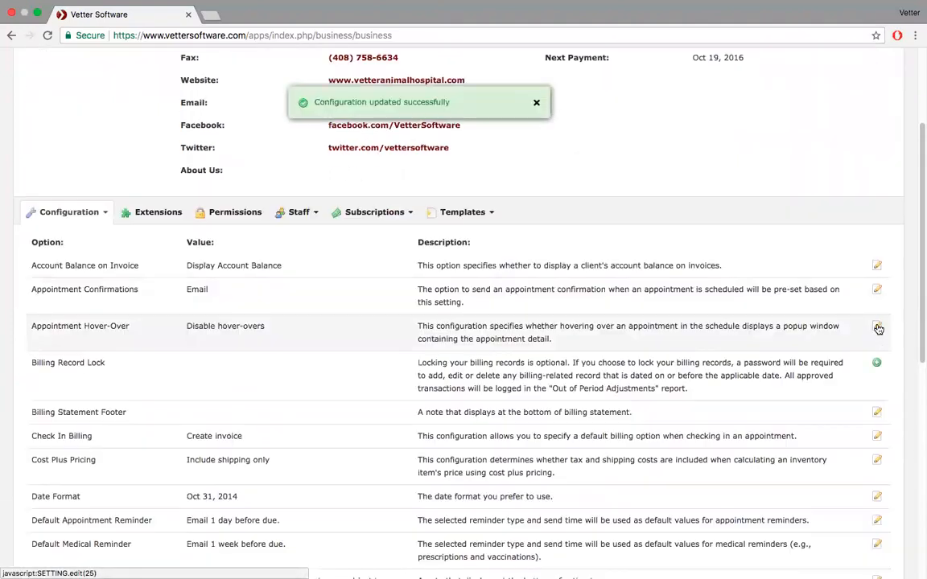
scroll(200, 230, up, 5)
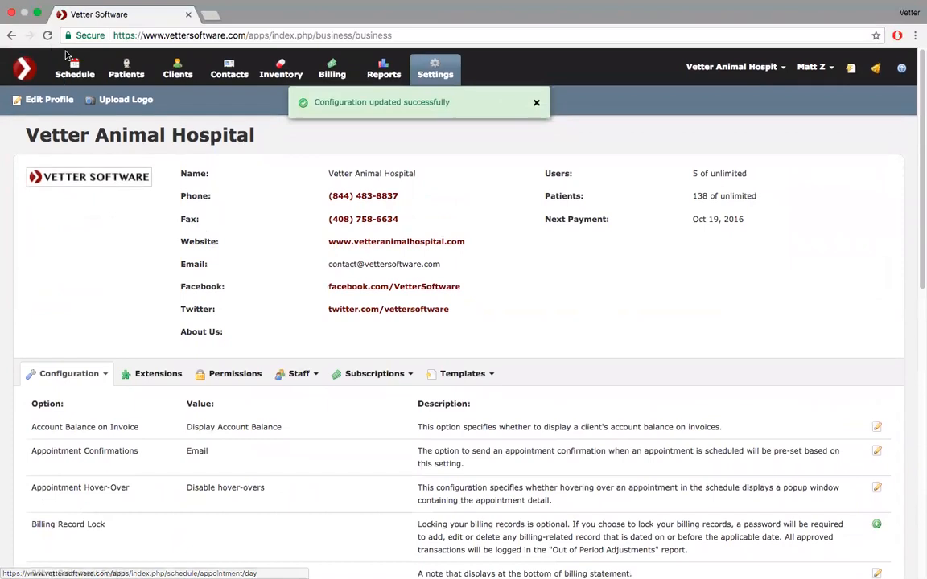
click(75, 73)
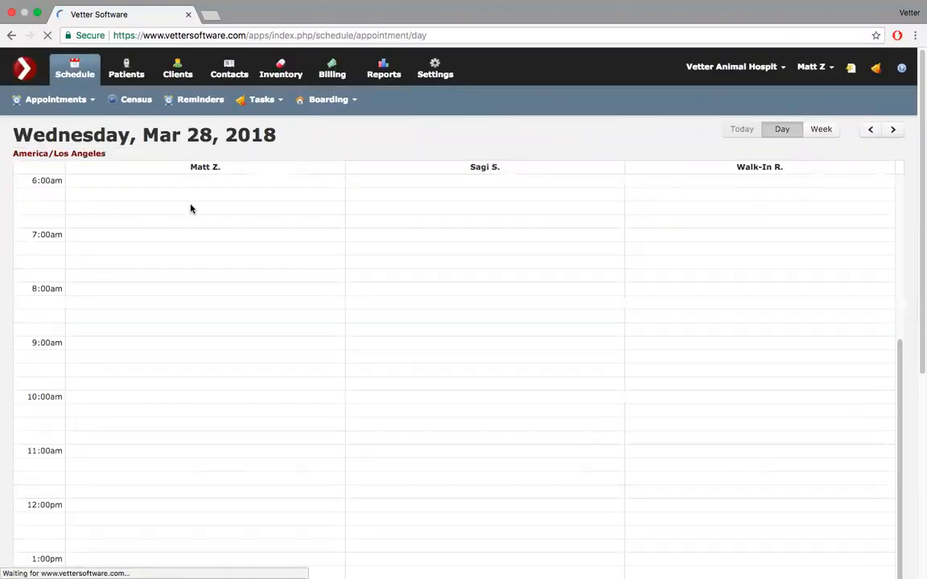
- Move back to Tuesday, Mar 27 and review then close Einstein's 8:00 am annual appointment
click(870, 132)
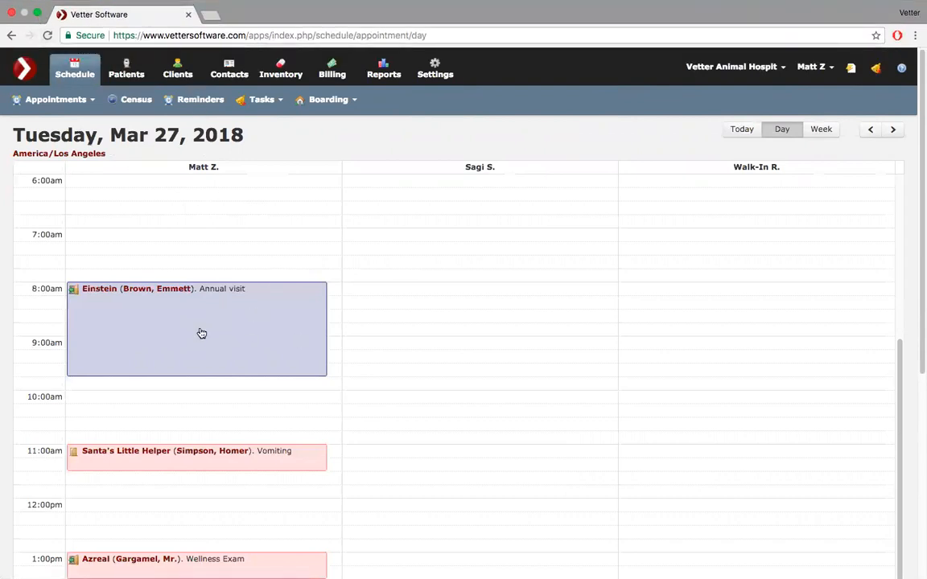
click(201, 333)
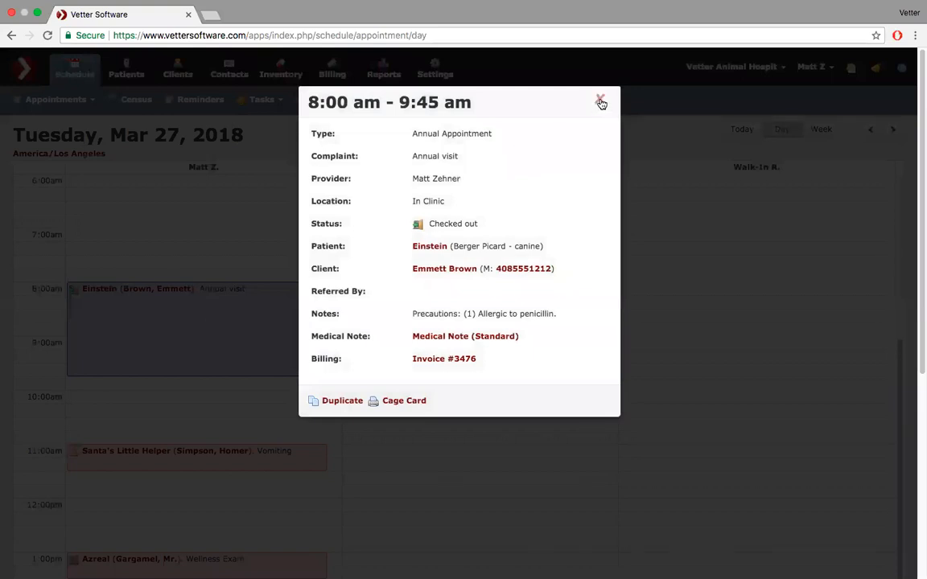
click(600, 101)
- Change Appointment Hover-Over back to Enable hover-overs in clinic settings and save
click(436, 74)
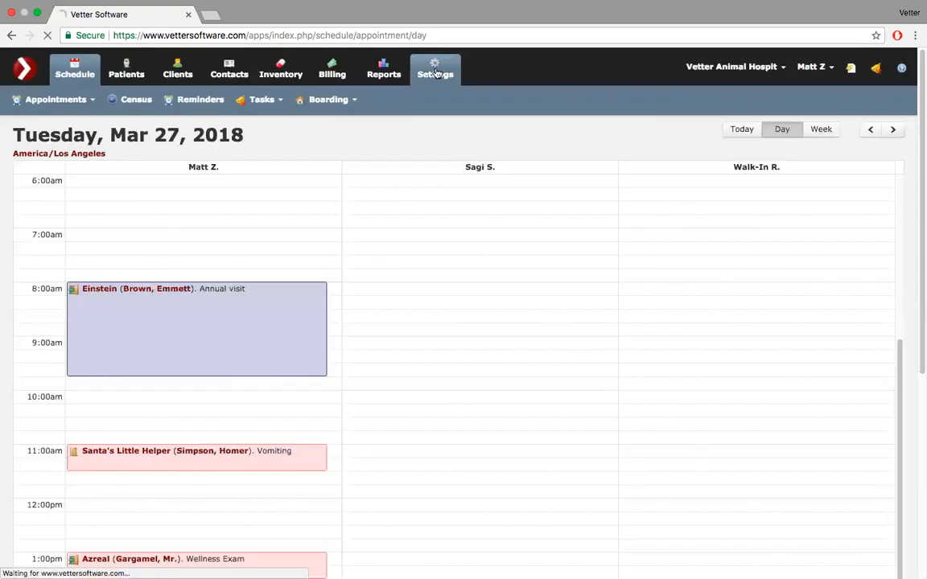
scroll(745, 408, down, 5)
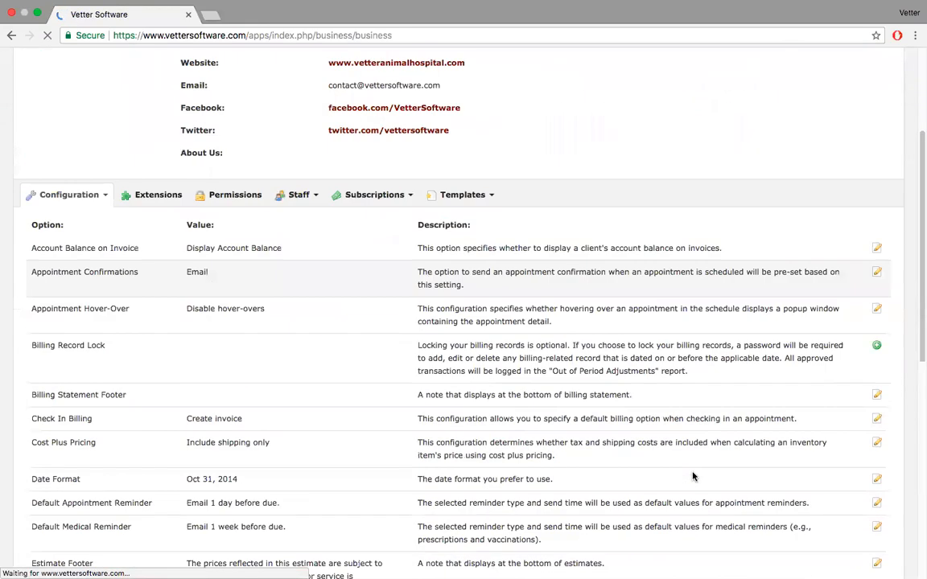
click(877, 285)
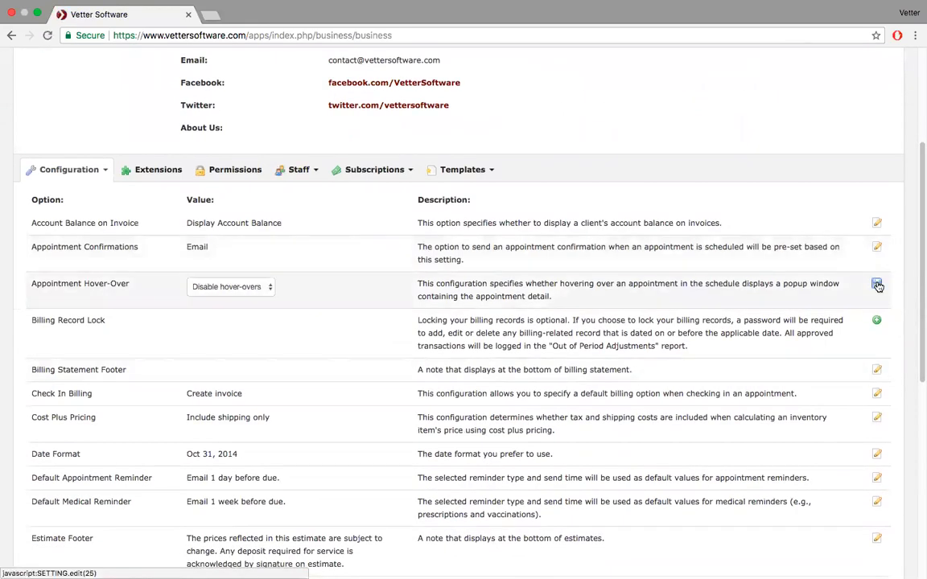
click(262, 287)
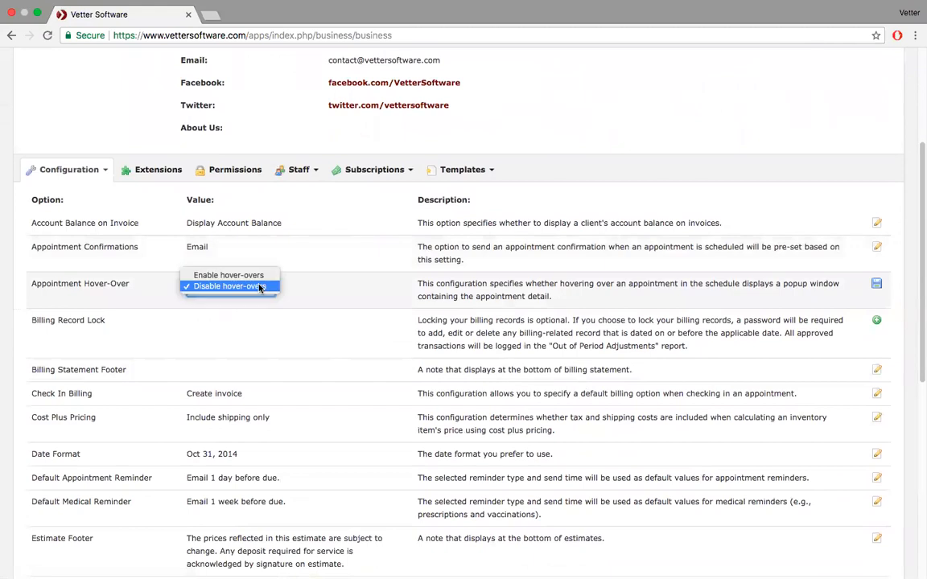
click(252, 275)
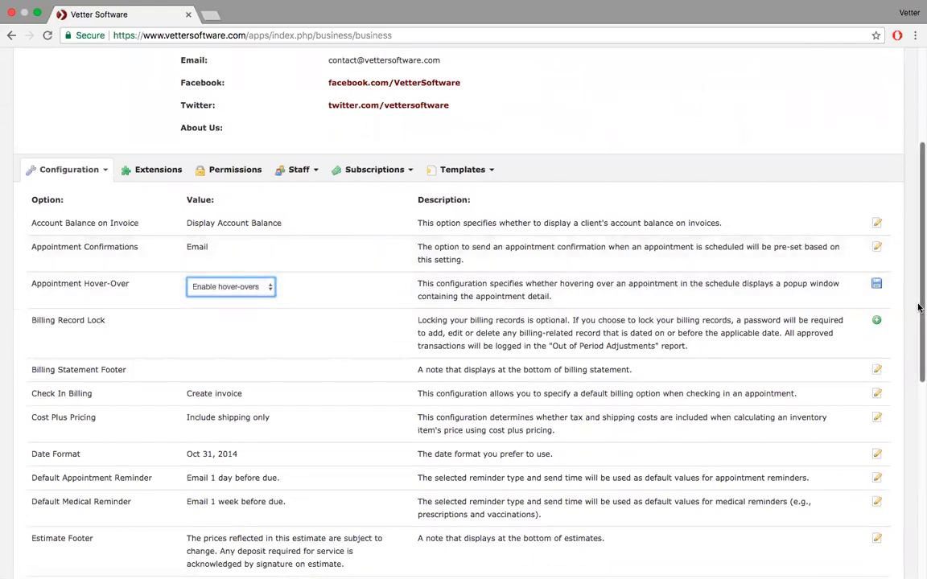
click(877, 284)
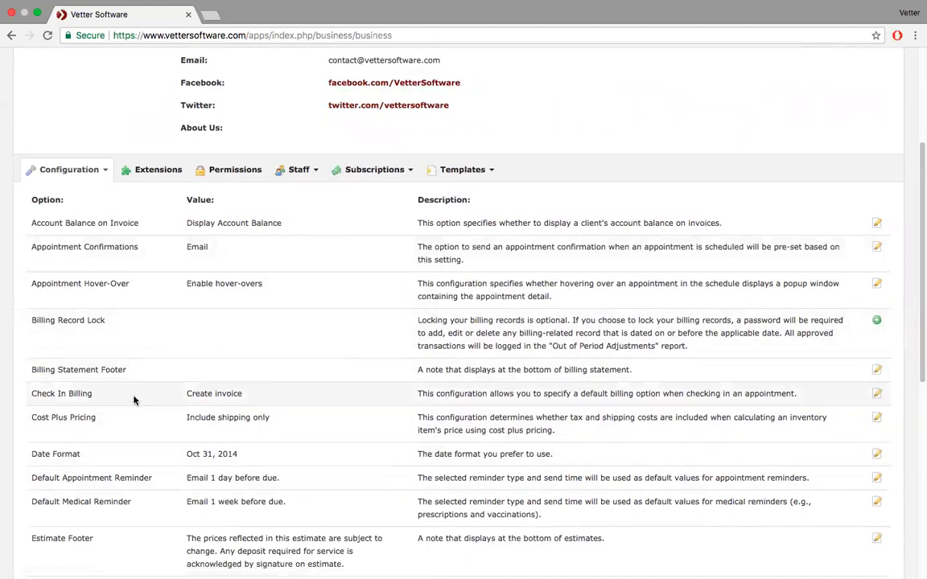
click(37, 28)
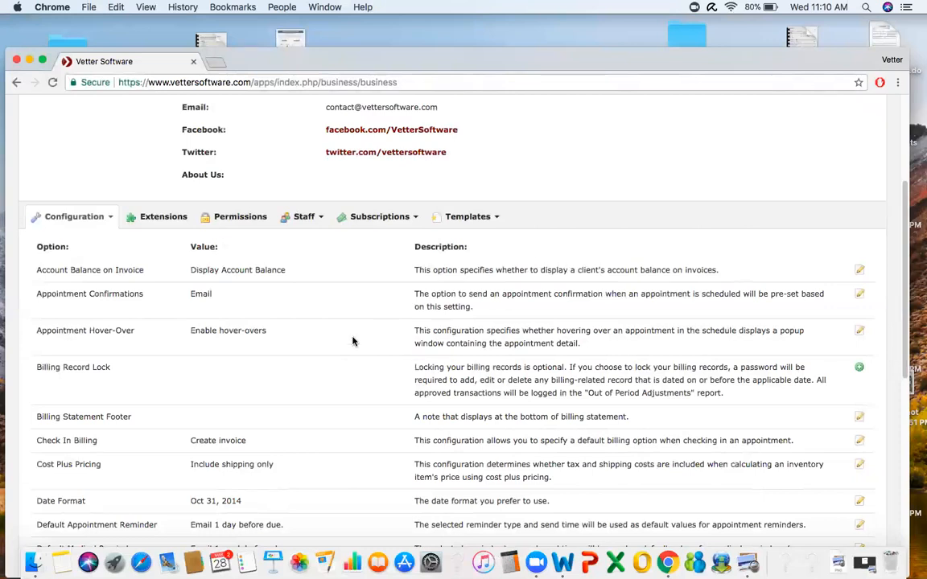
click(42, 59)
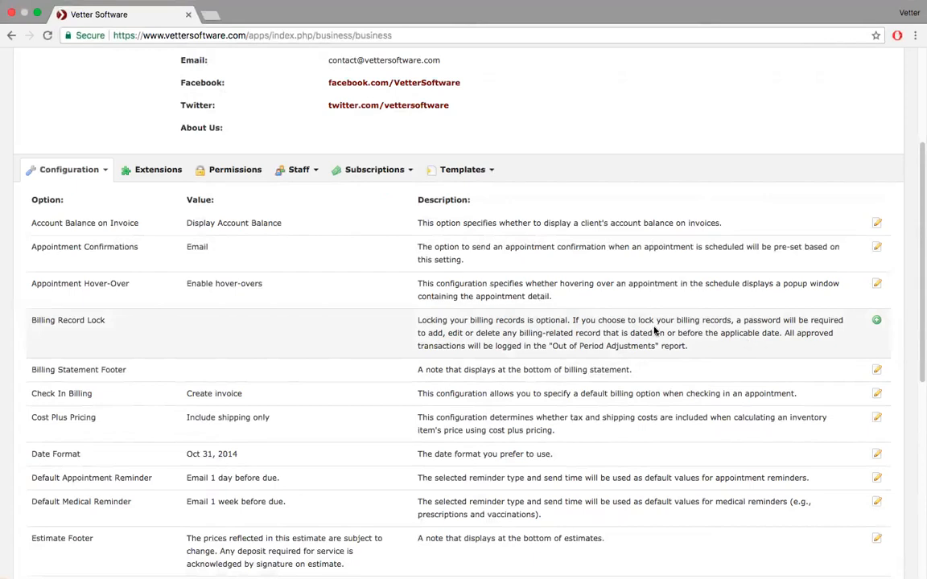
scroll(184, 370, down, 3)
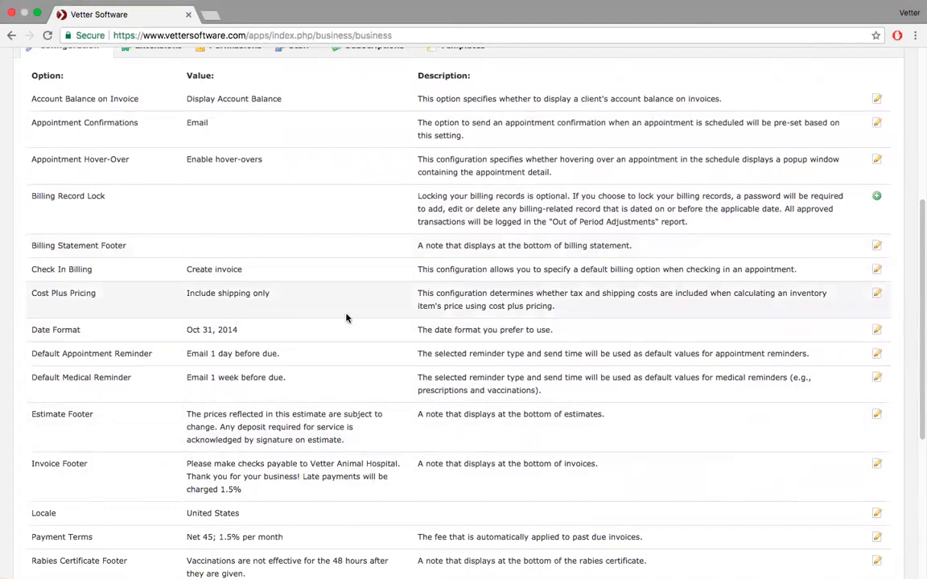
- Keep Create invoice as the Check In Billing default and save that setting
click(877, 271)
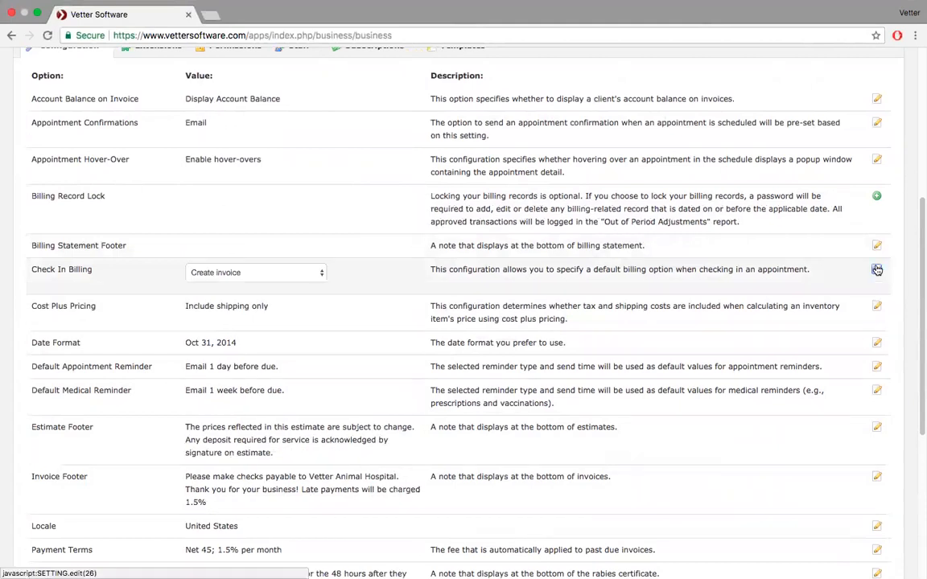
click(319, 273)
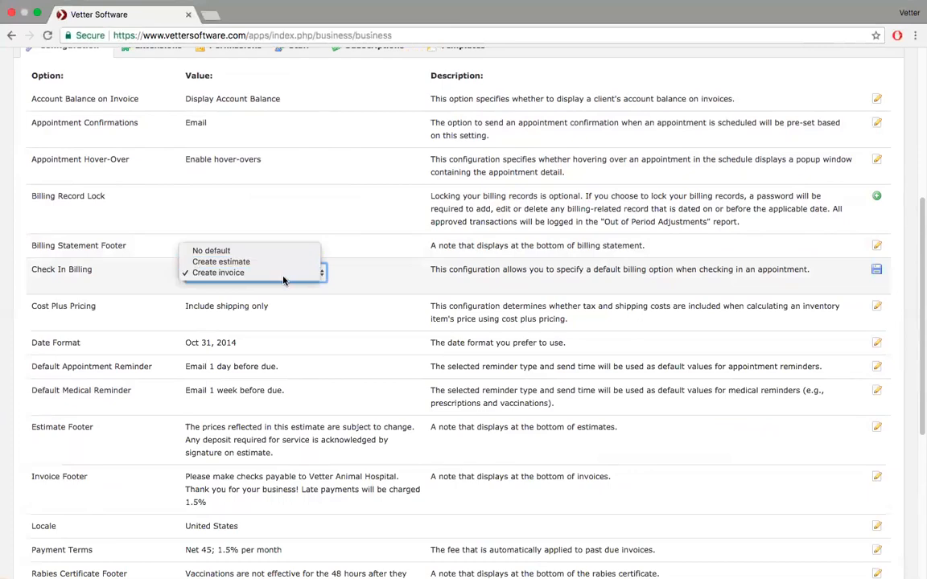
click(329, 248)
click(318, 274)
click(241, 272)
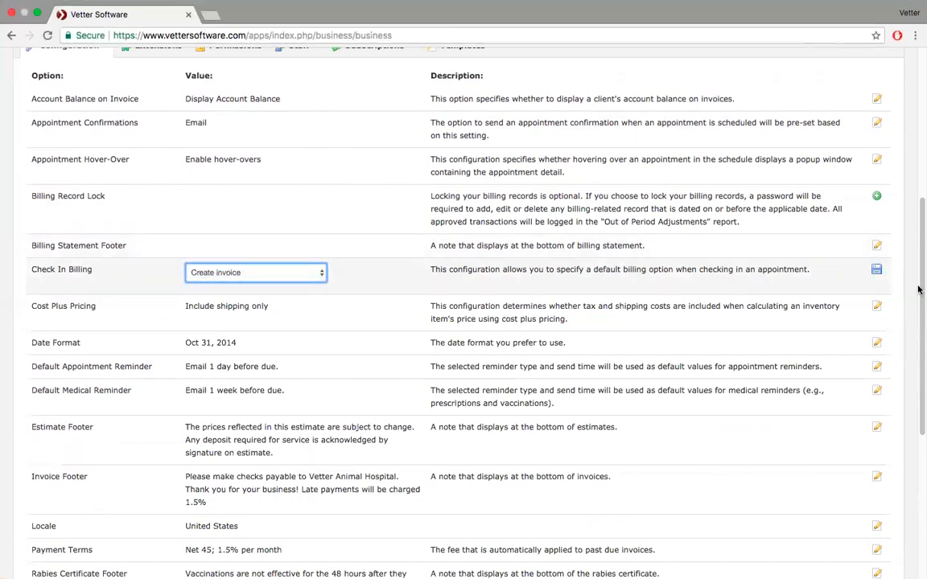
click(877, 269)
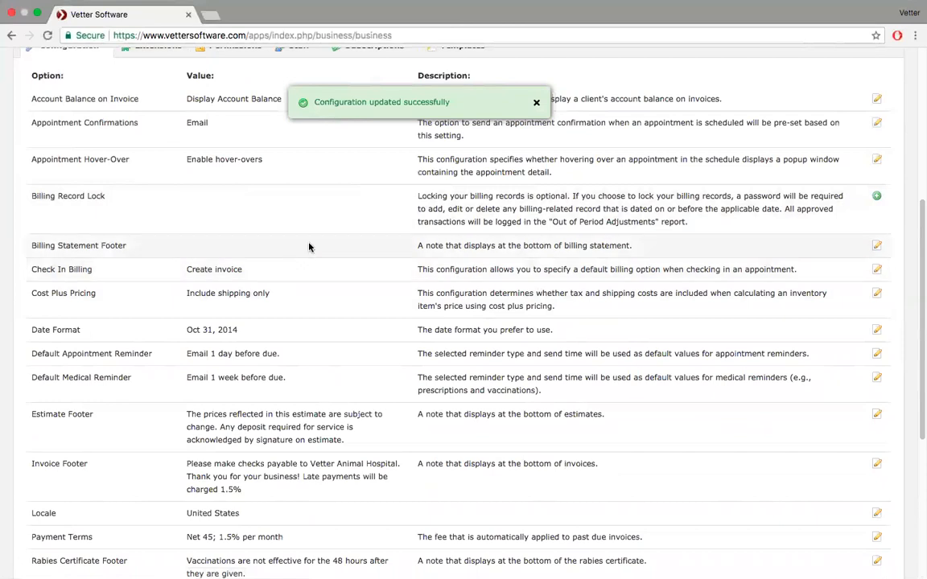
scroll(309, 247, down, 2)
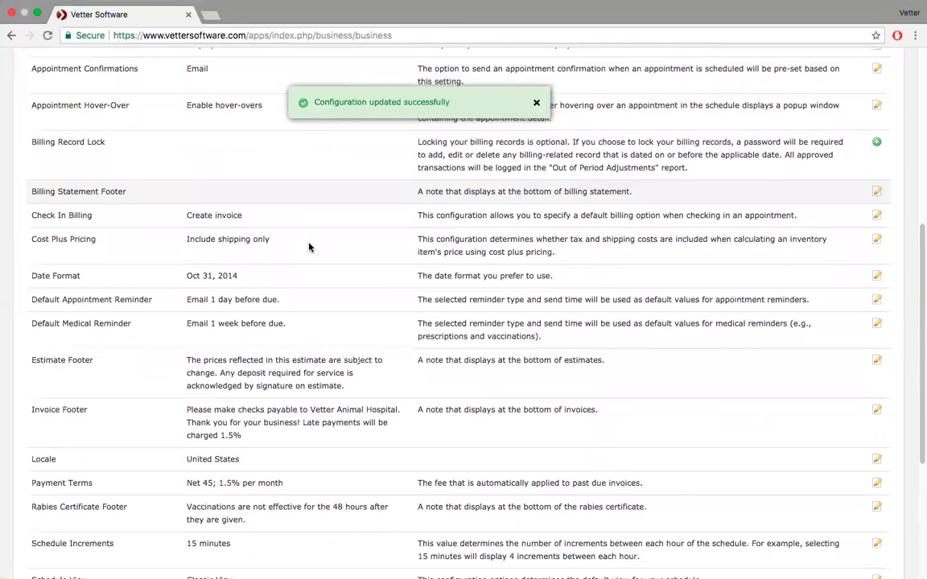
- Switch Cost Plus Pricing from Include shipping only to Include shipping and tax, then save
click(876, 243)
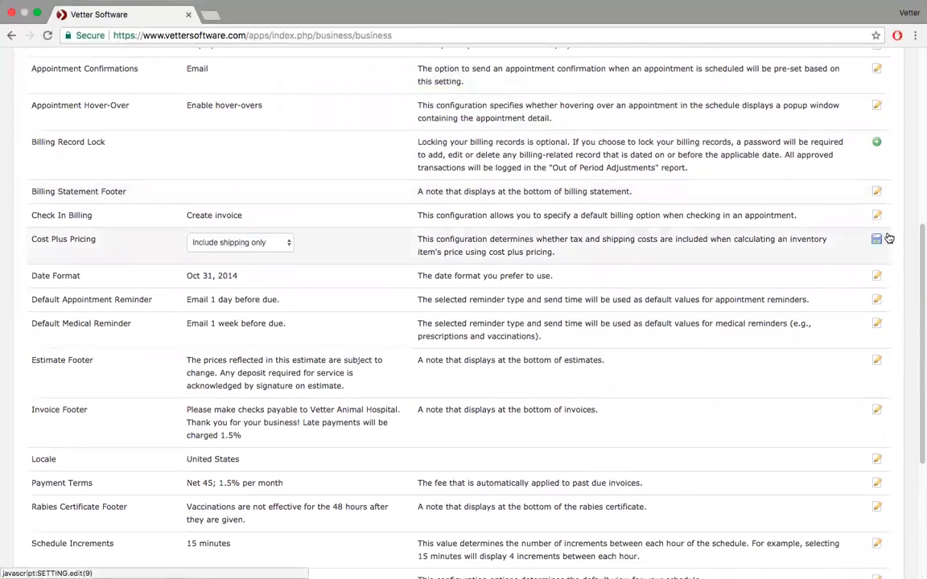
click(284, 244)
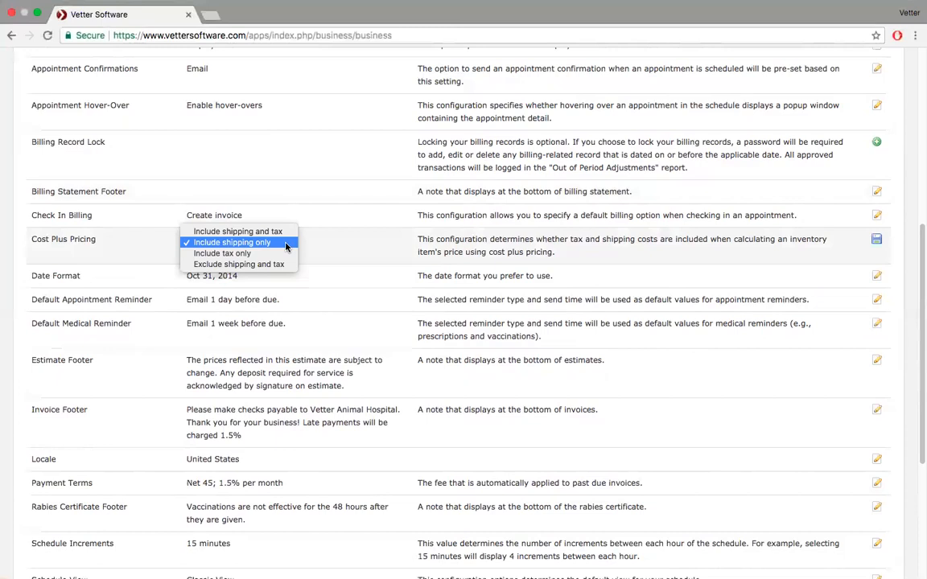
click(284, 233)
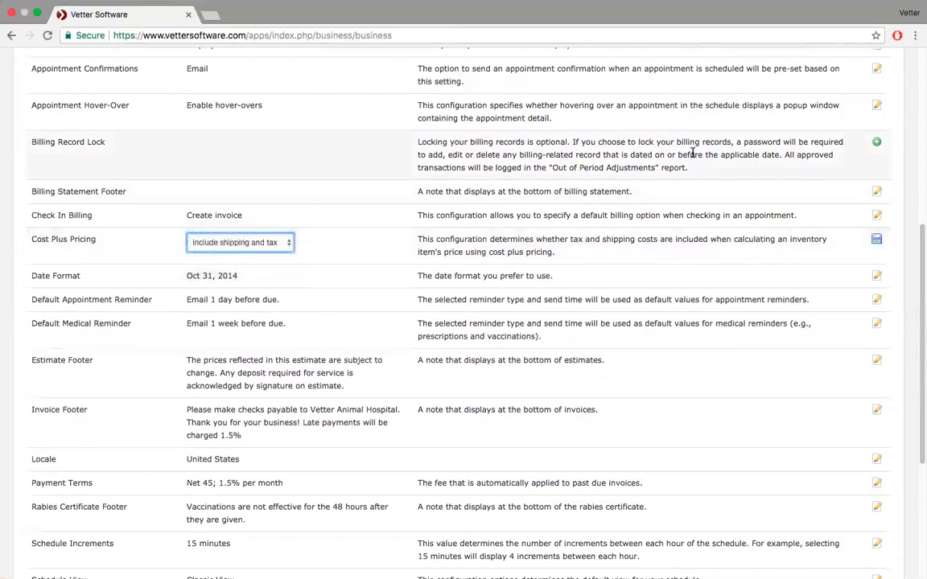
click(878, 240)
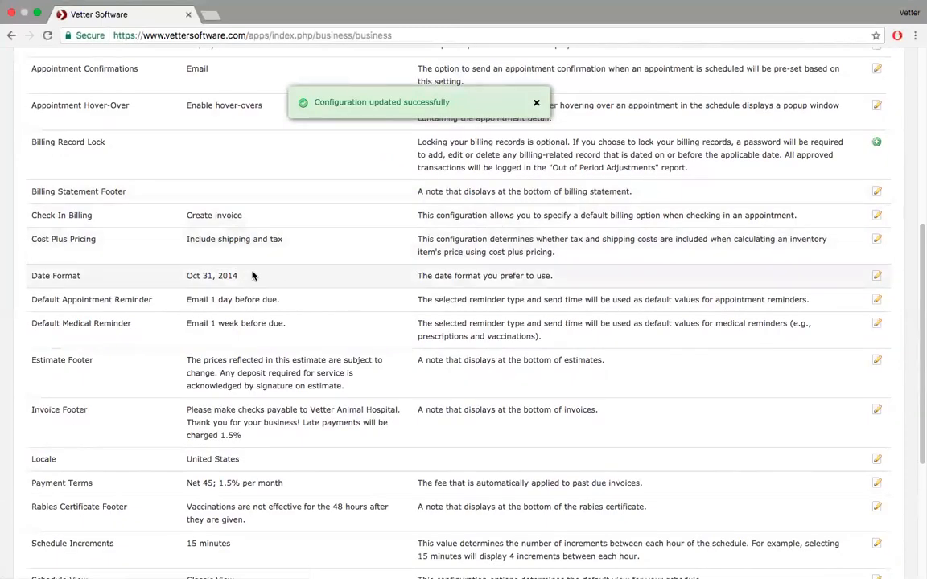
scroll(252, 275, up, 5)
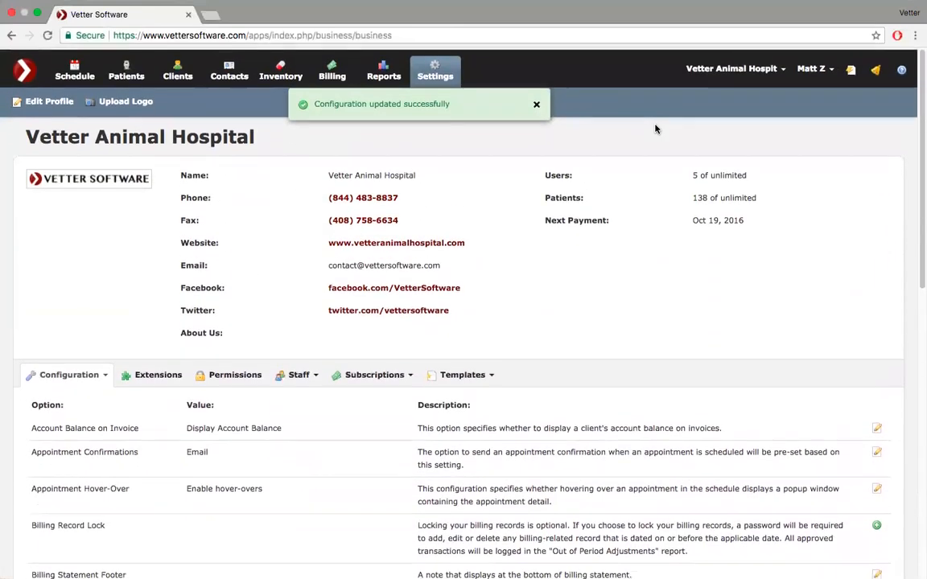
- Open Amoxi-Tabs 150mg from recent items, view its purchases, and edit the Henry Schein purchase
click(852, 70)
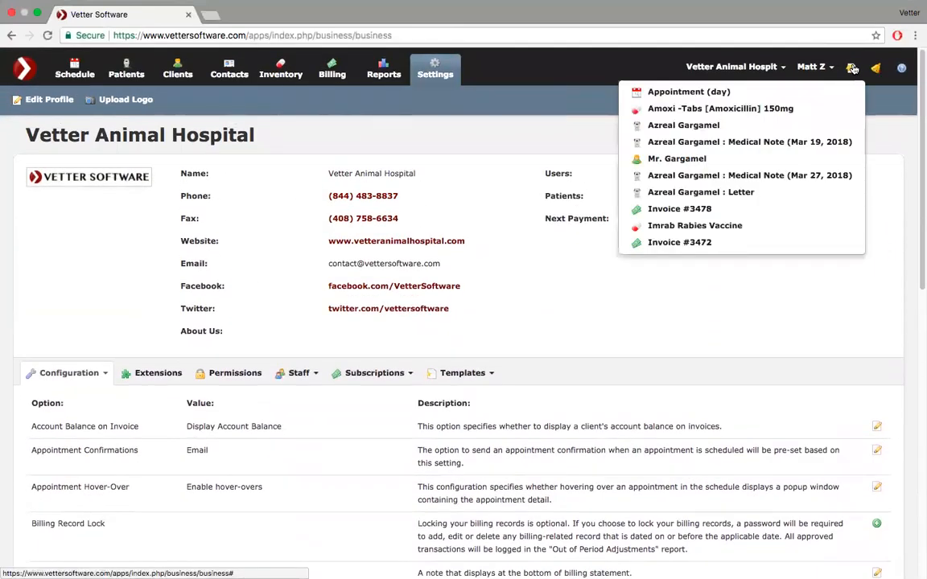
click(745, 108)
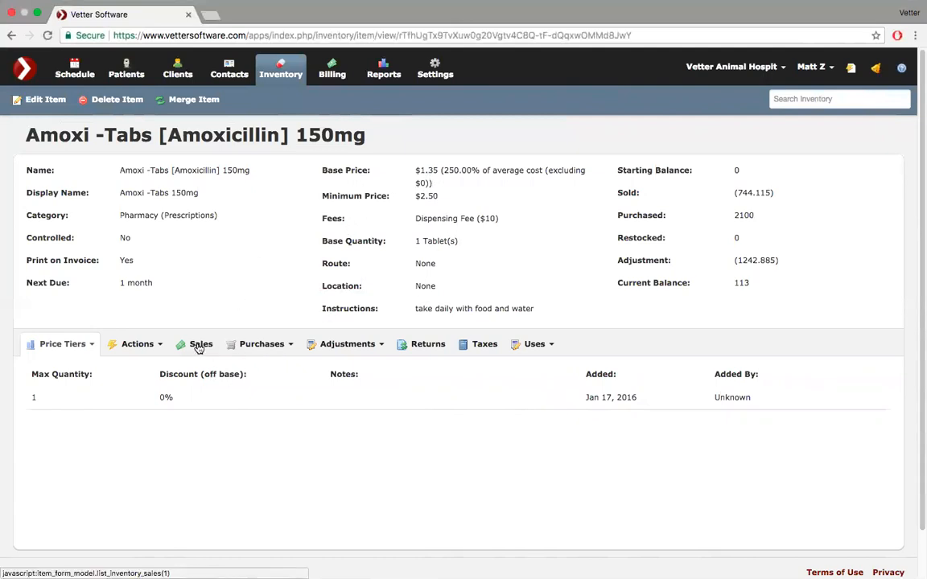
click(284, 344)
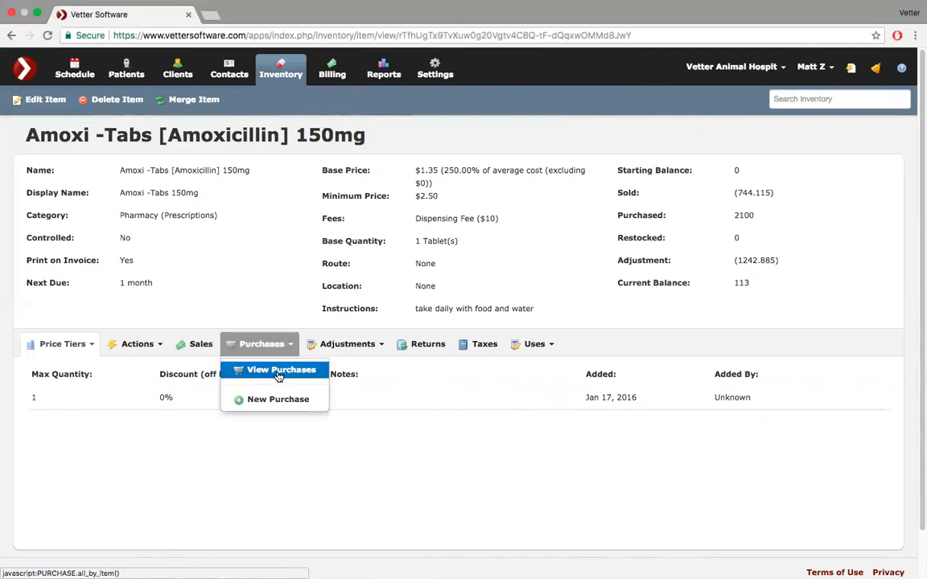
click(280, 372)
scroll(322, 410, down, 2)
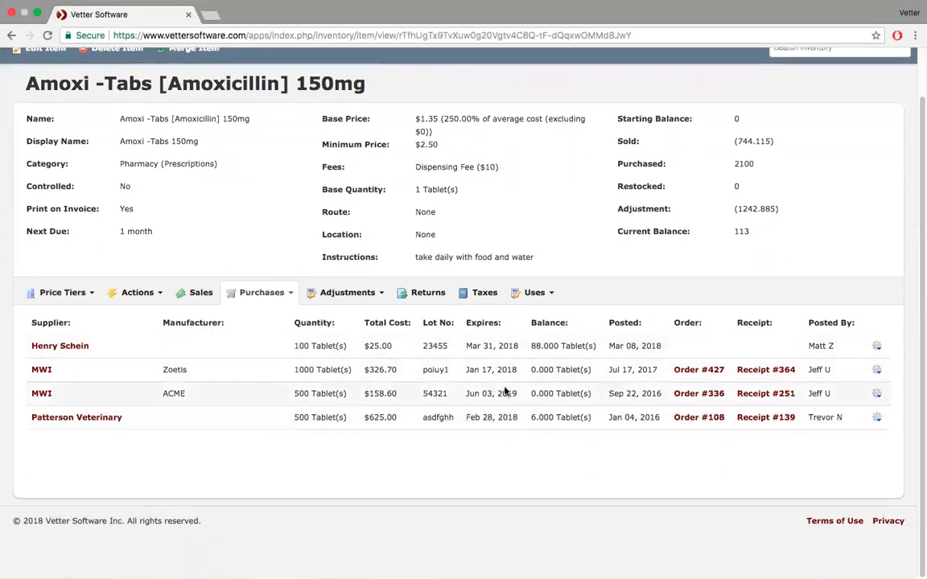
click(877, 347)
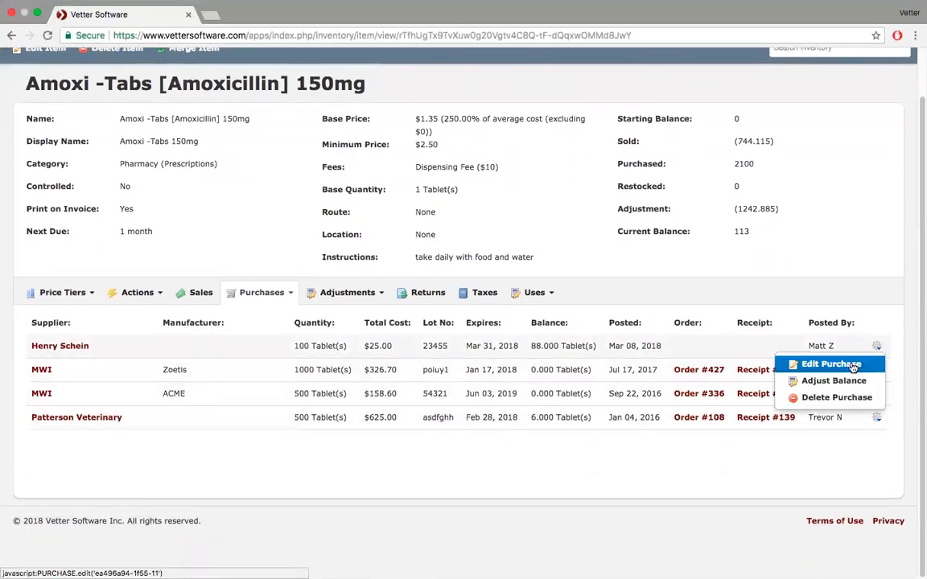
click(853, 366)
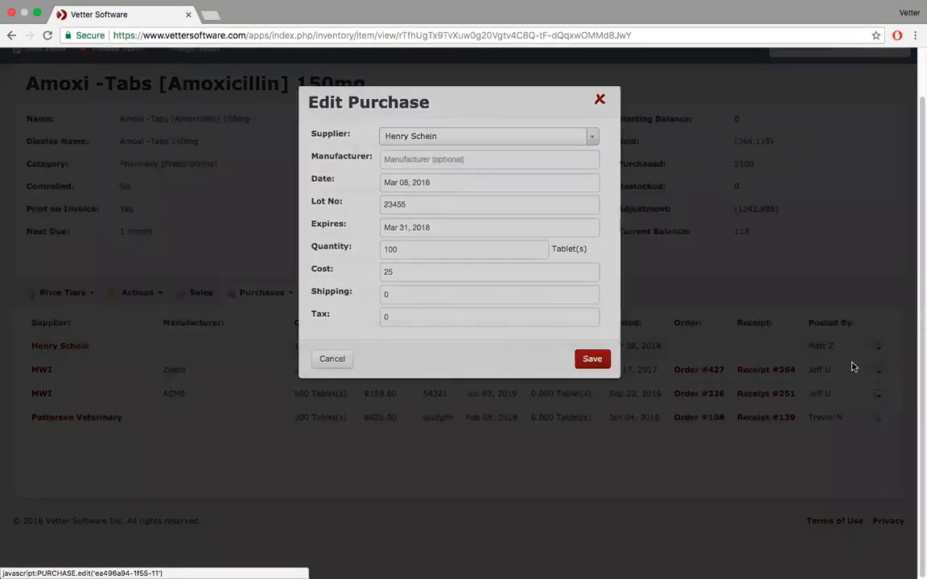
- Enter shipping 9.99 and tax 3.46 on the Henry Schein purchase and save it
click(398, 294)
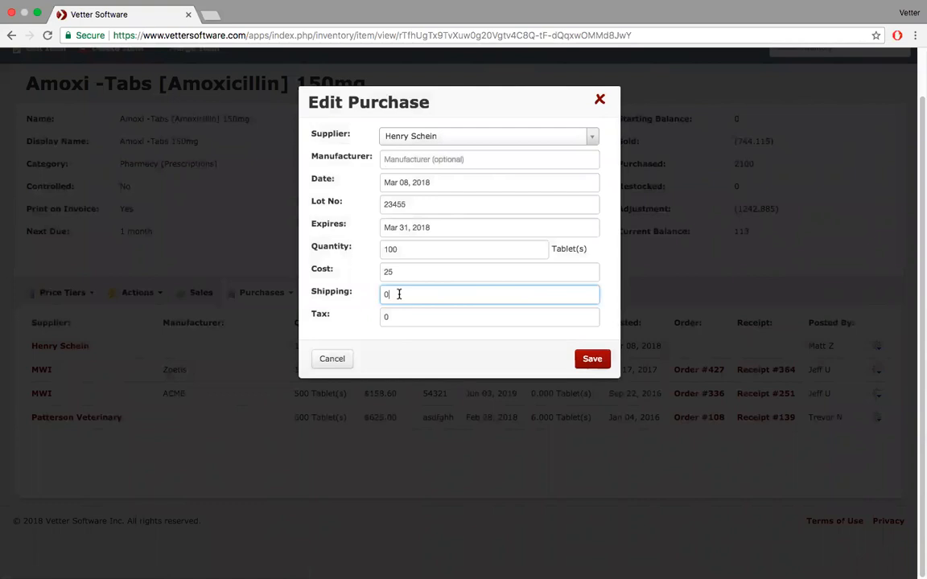
key(BackSpace)
text(9.99)
click(396, 314)
key(BackSpace)
text(3.46)
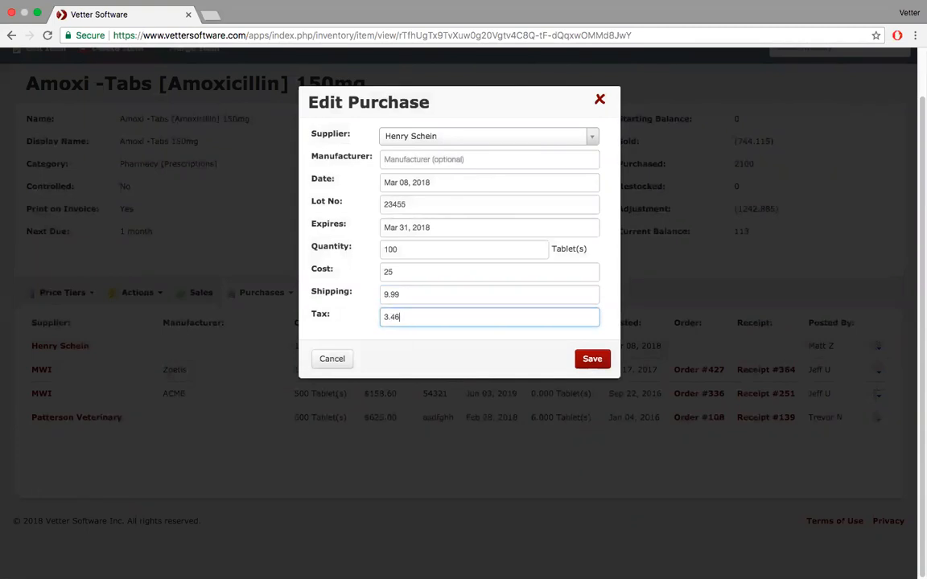
click(593, 360)
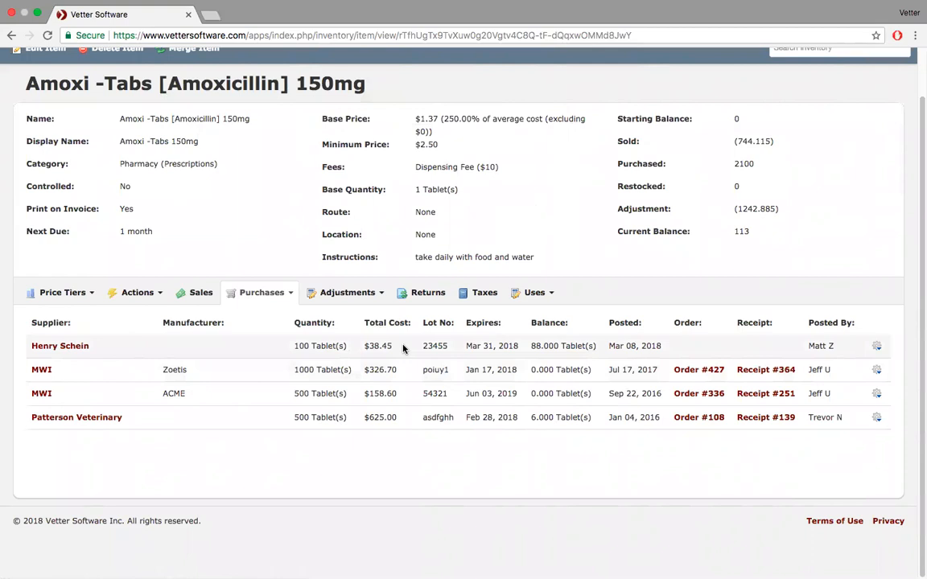
- Leave the Amoxi-Tabs item page for the Settings page and its Configuration options list
scroll(404, 348, up, 2)
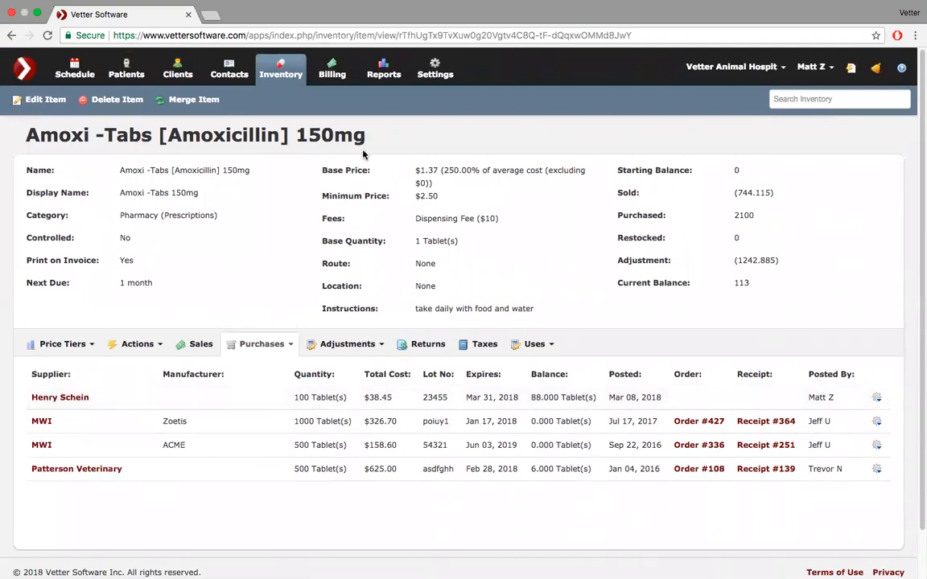
click(434, 68)
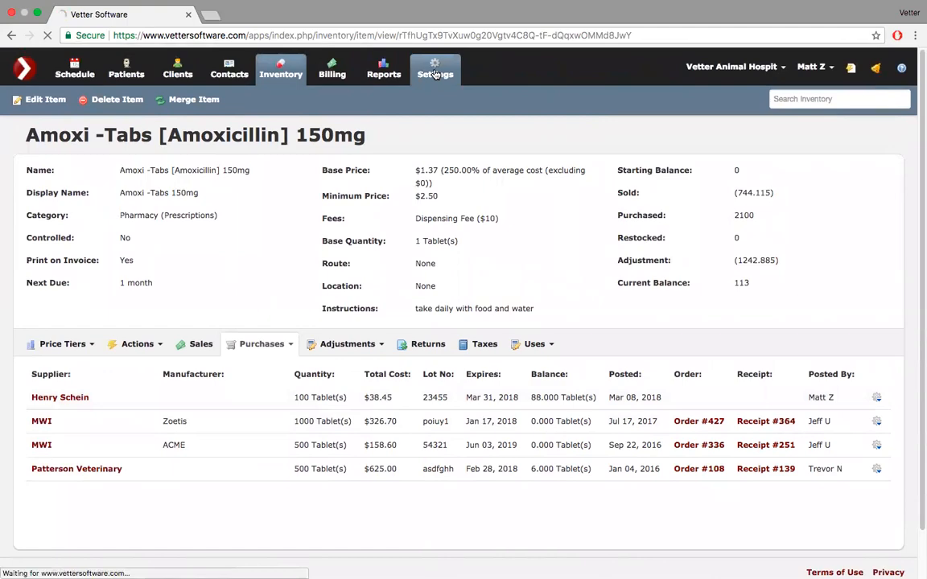
scroll(482, 315, down, 5)
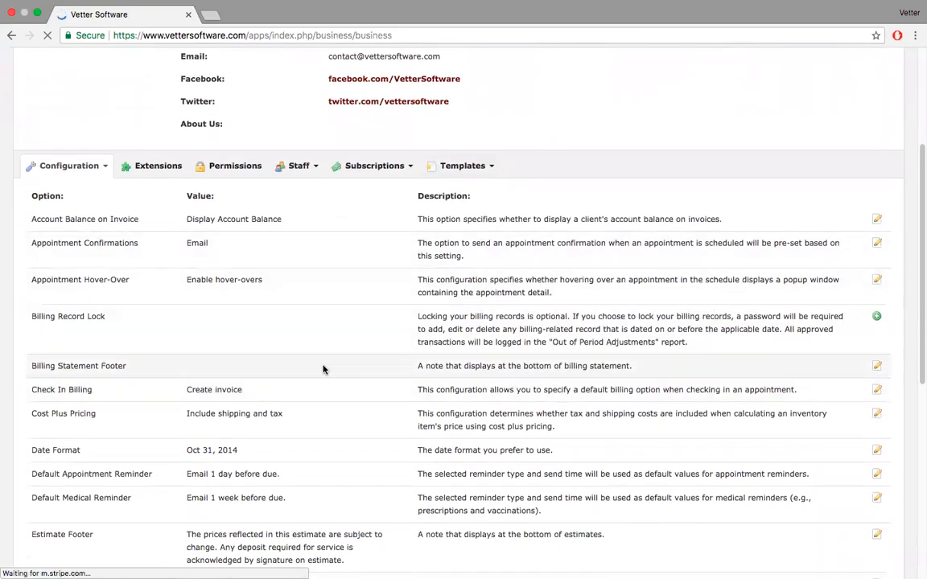
- Open the Default Appointment Reminder row's editor in the Configuration table
scroll(323, 369, down, 3)
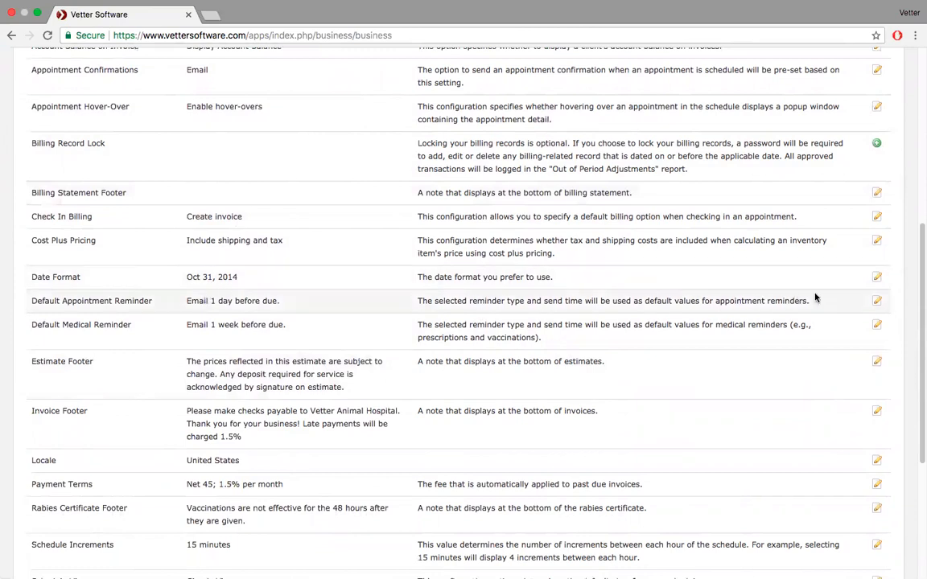
click(876, 302)
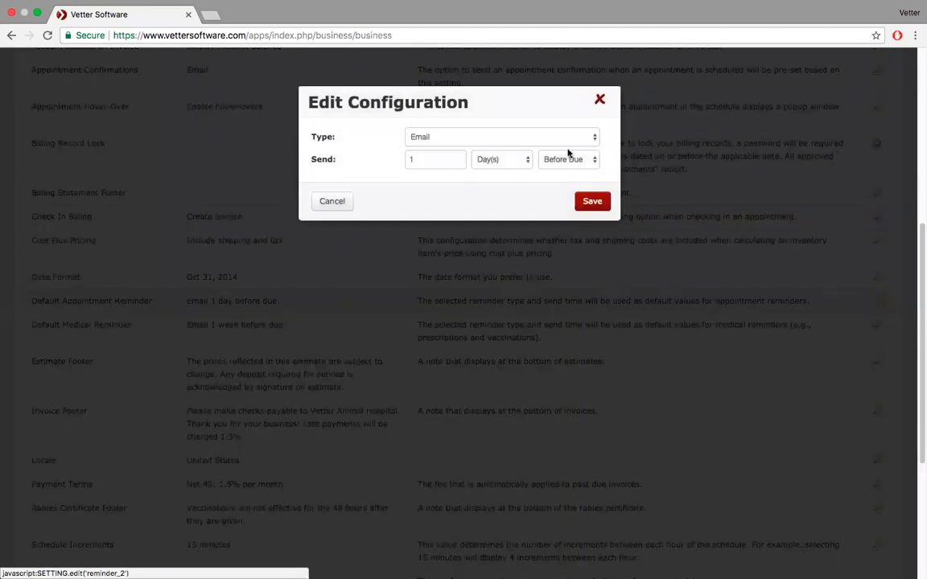
- Review the reminder options, keeping Email, 1 day before due, and close the editor unsaved
click(585, 137)
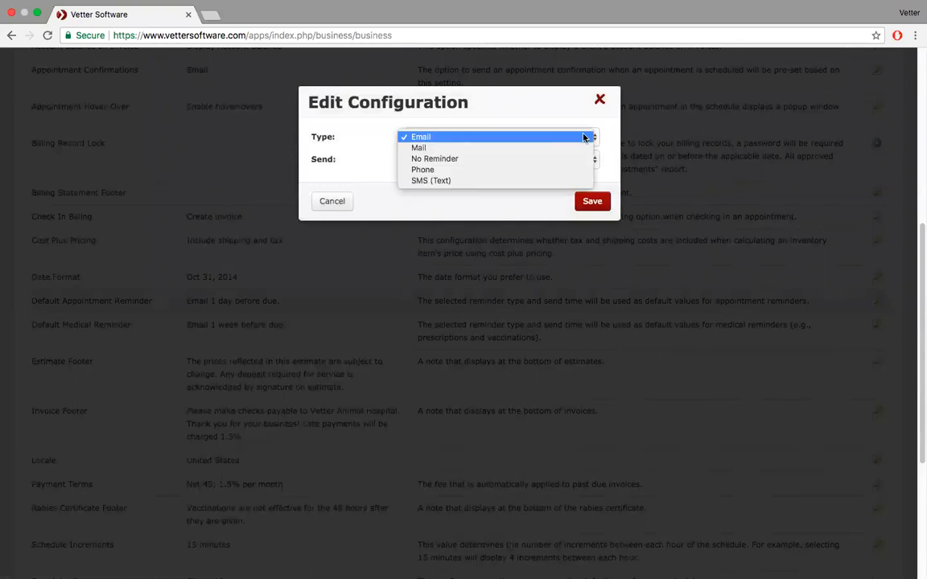
click(585, 138)
click(521, 162)
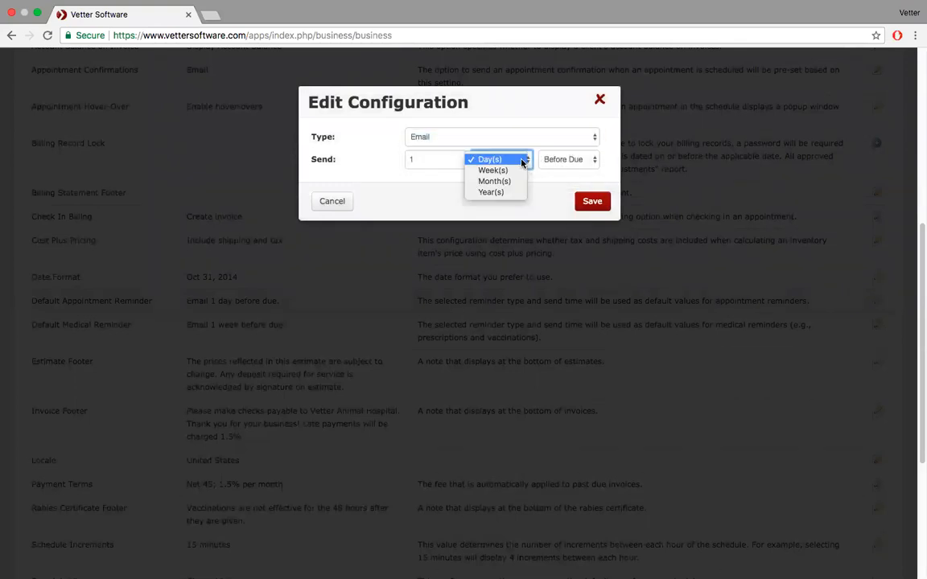
click(521, 161)
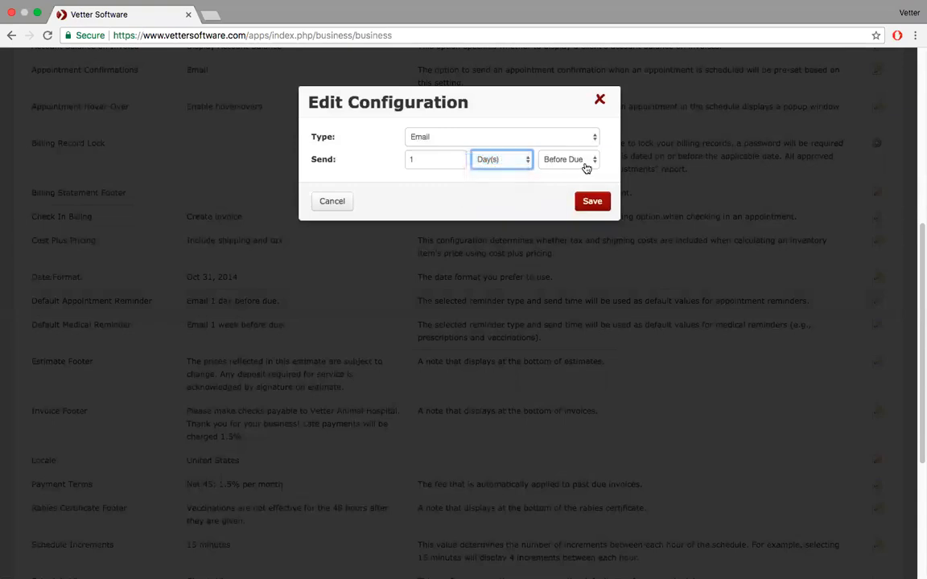
click(582, 163)
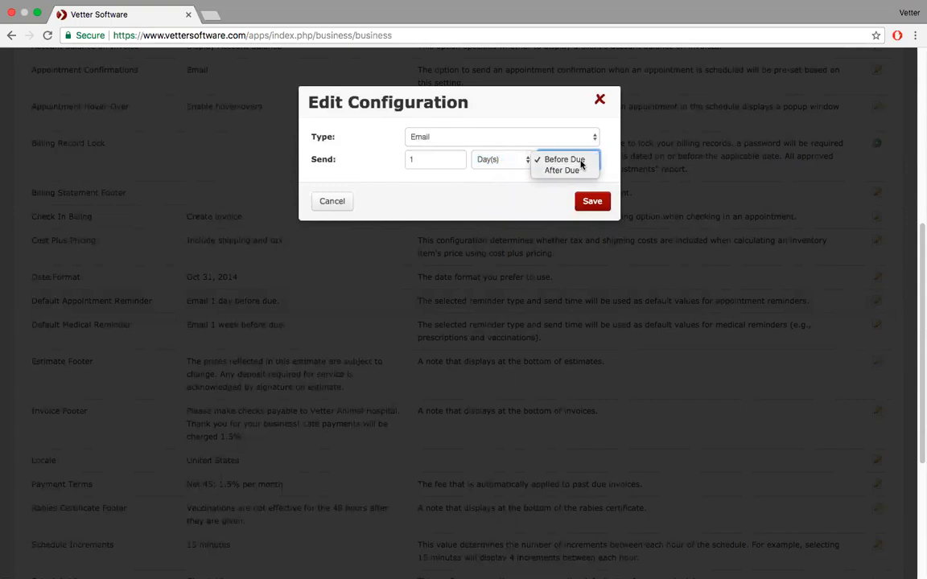
click(581, 160)
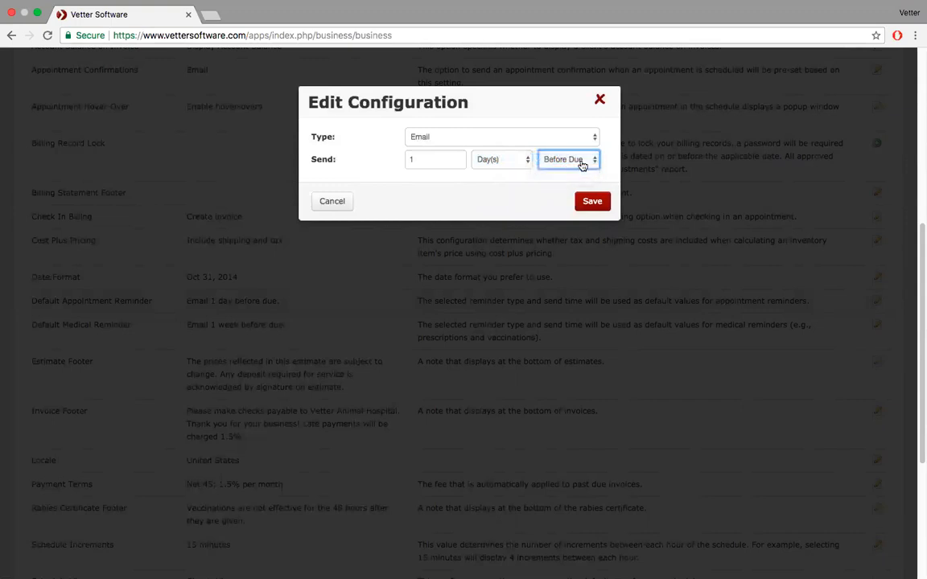
click(600, 99)
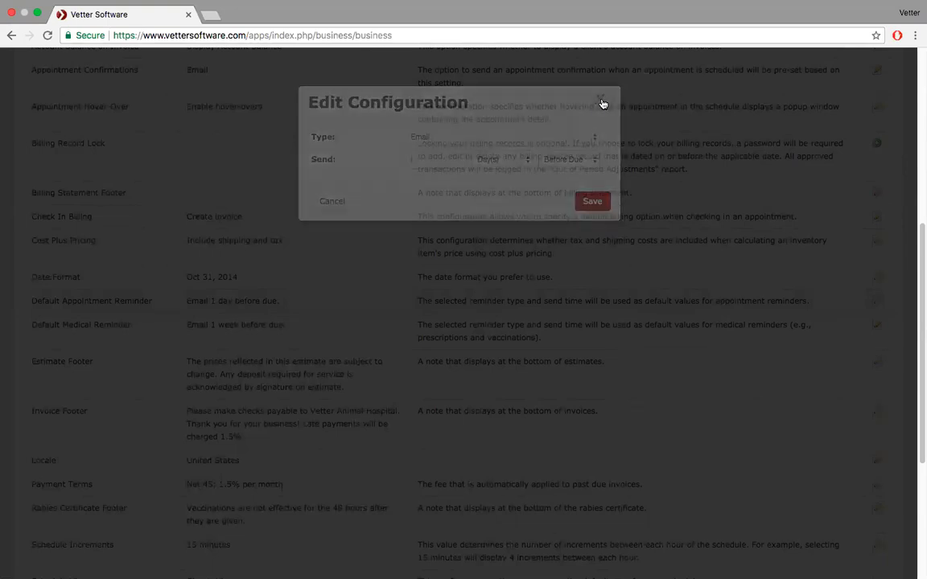
- Open the Payment Terms editor, currently Net 45 with 1.5% monthly late fees
scroll(133, 312, down, 3)
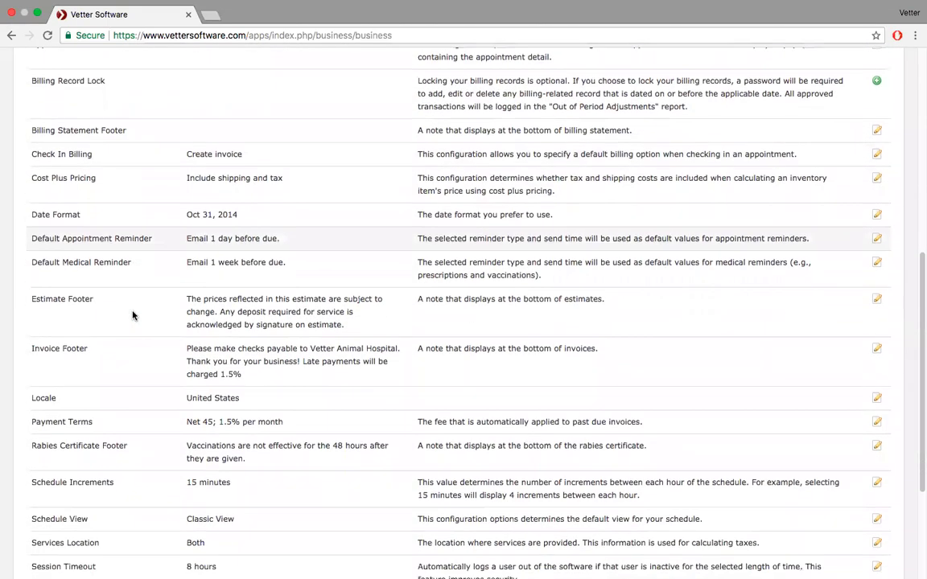
scroll(134, 279, down, 4)
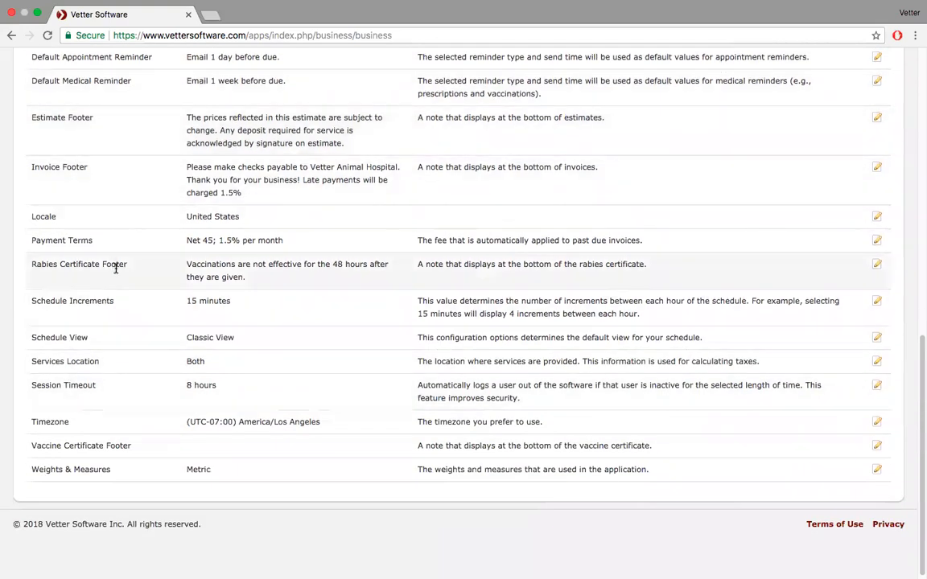
click(878, 242)
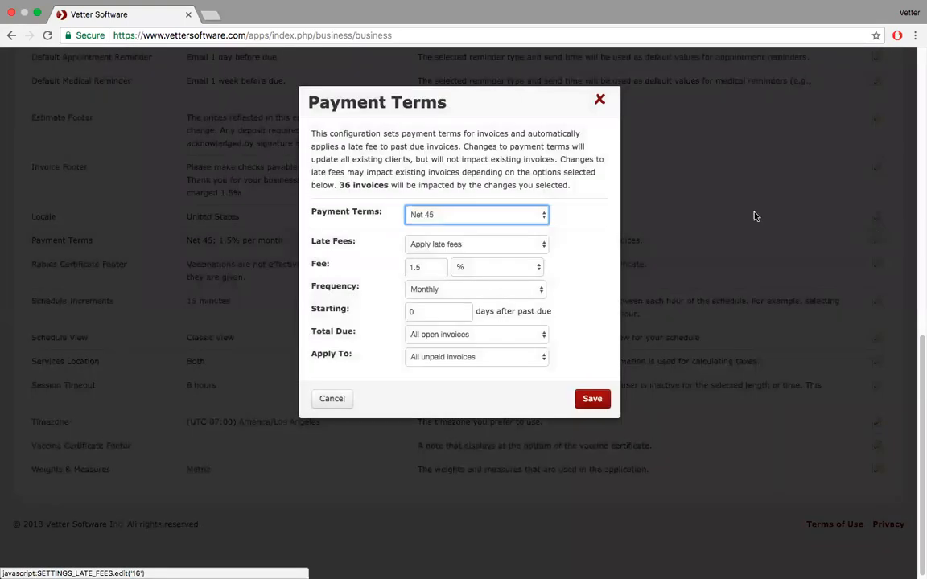
- Switch payment terms to Net 30, keep late fees applied, and save
click(542, 216)
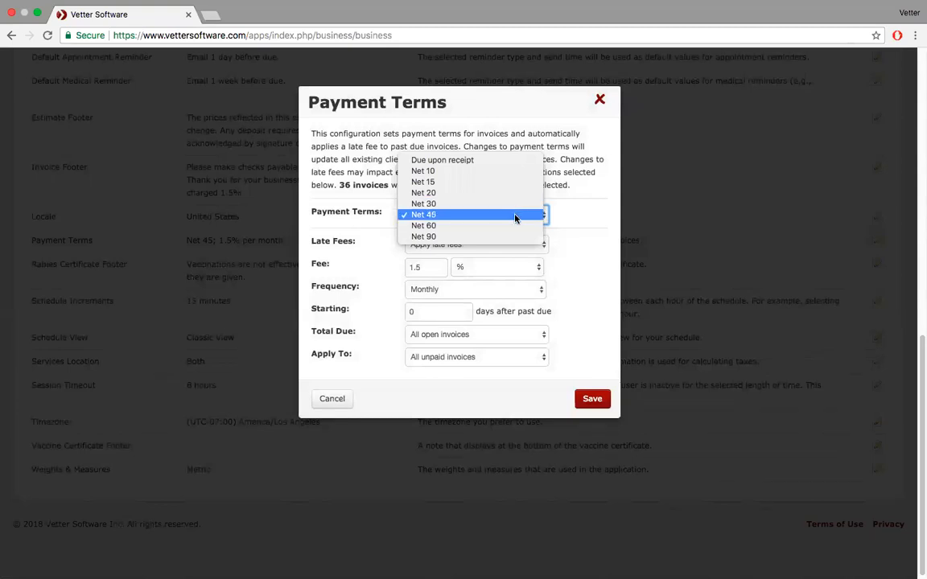
click(589, 240)
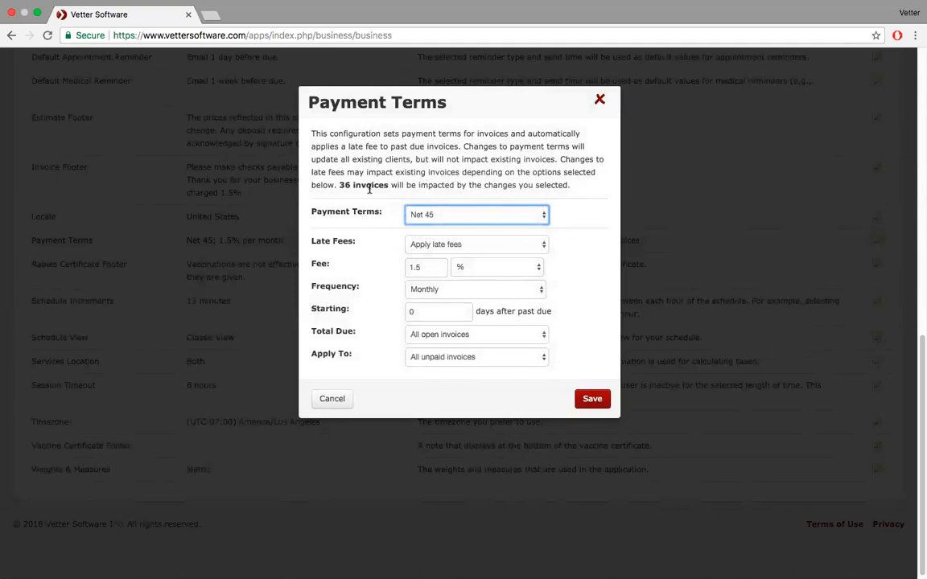
click(541, 213)
click(510, 205)
click(544, 245)
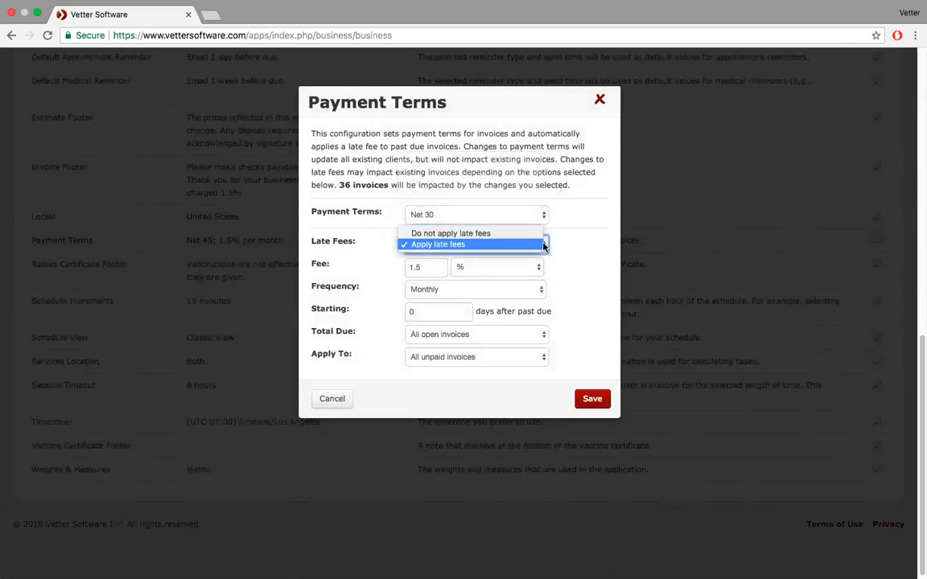
click(544, 244)
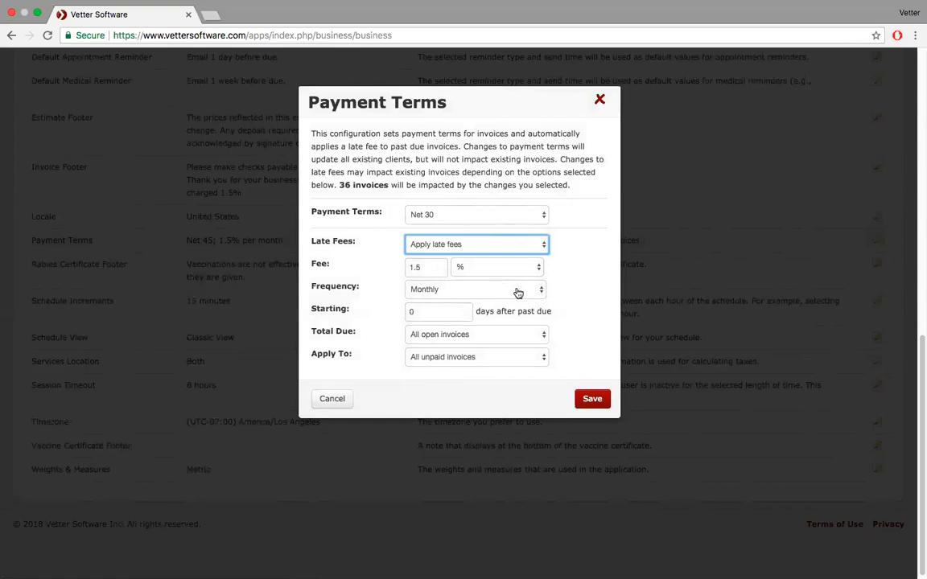
click(590, 400)
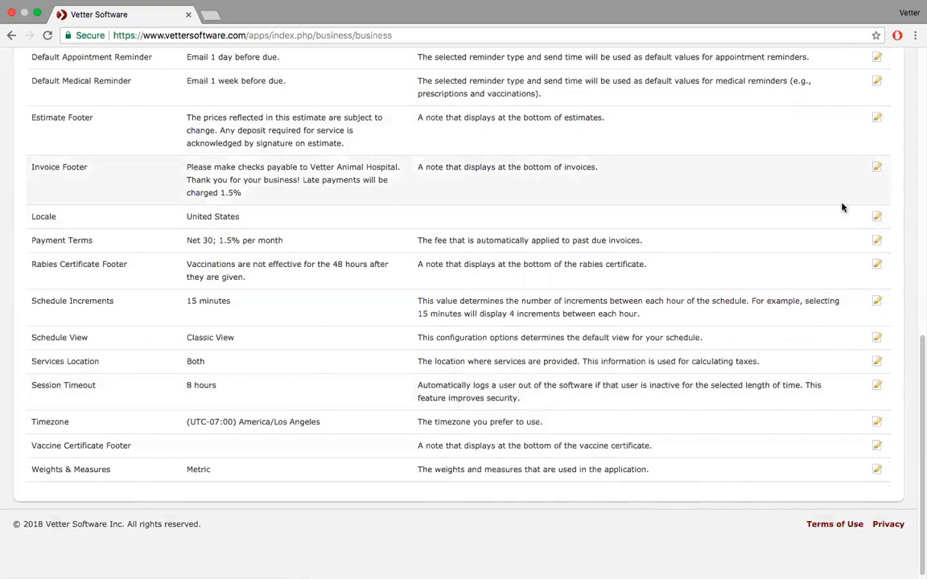
- Re-save Payment Terms with Monthly frequency, all open invoices, and late fees on all unpaid invoices
click(876, 243)
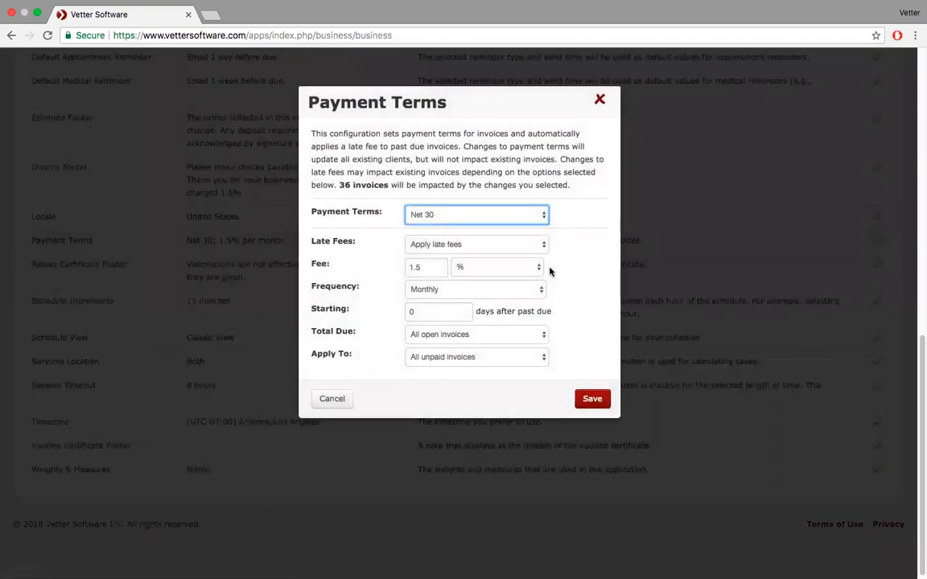
click(539, 291)
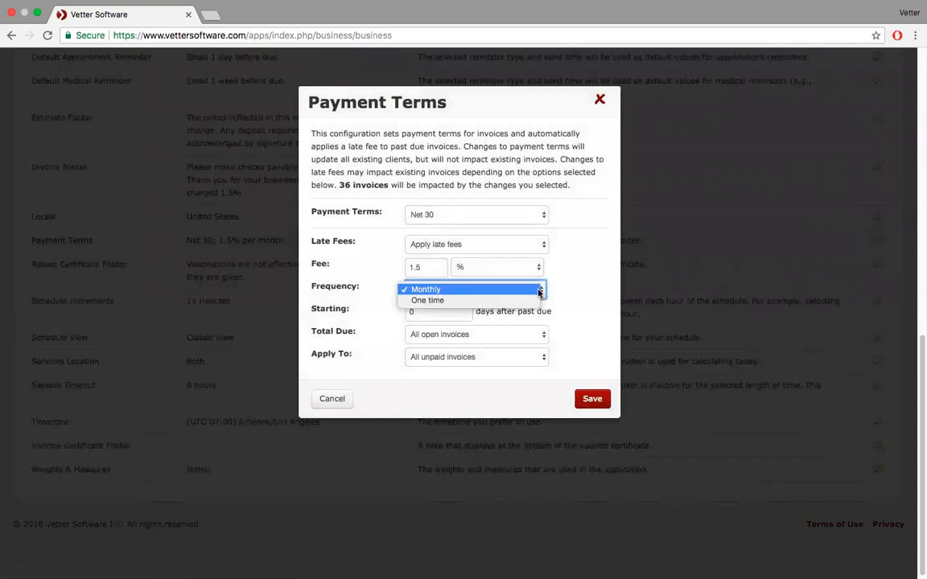
click(539, 291)
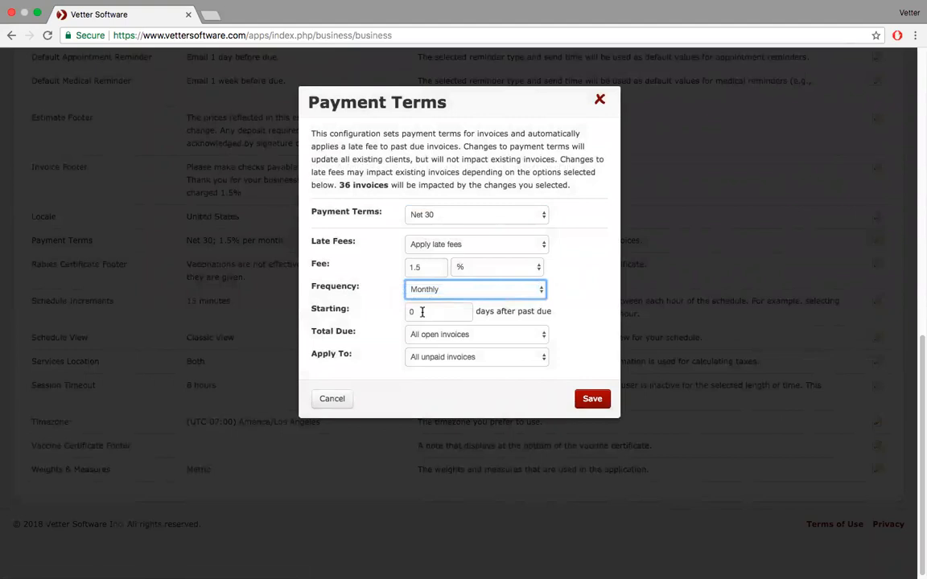
click(517, 337)
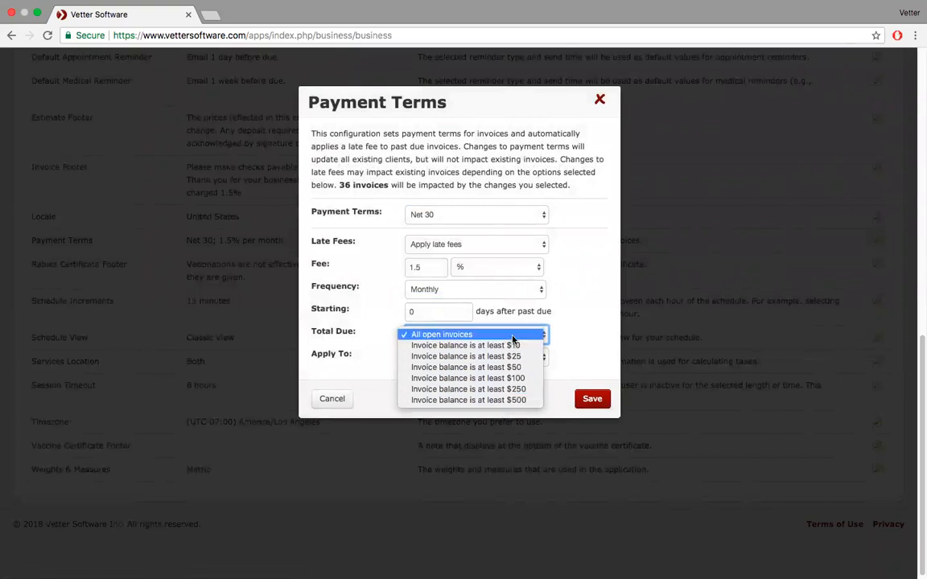
click(513, 338)
click(541, 356)
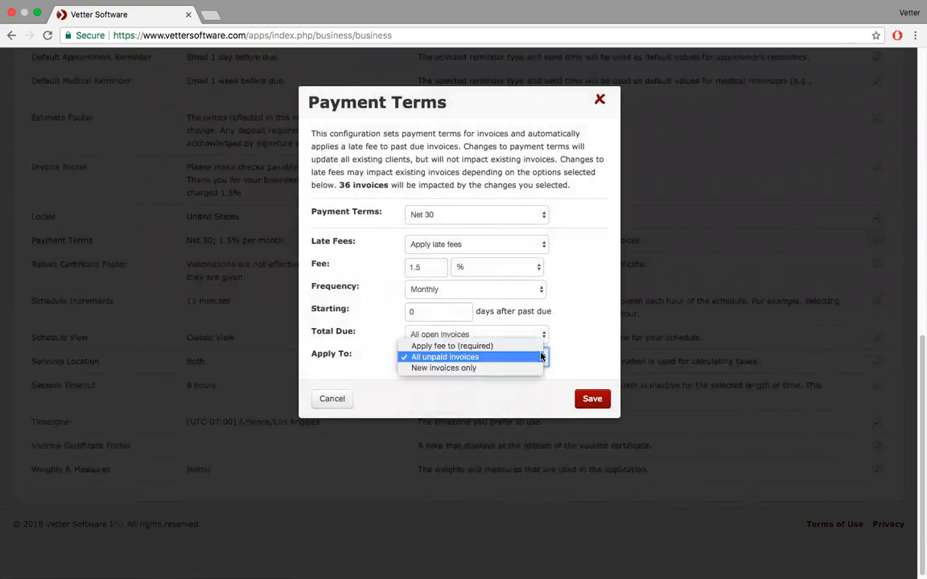
click(541, 356)
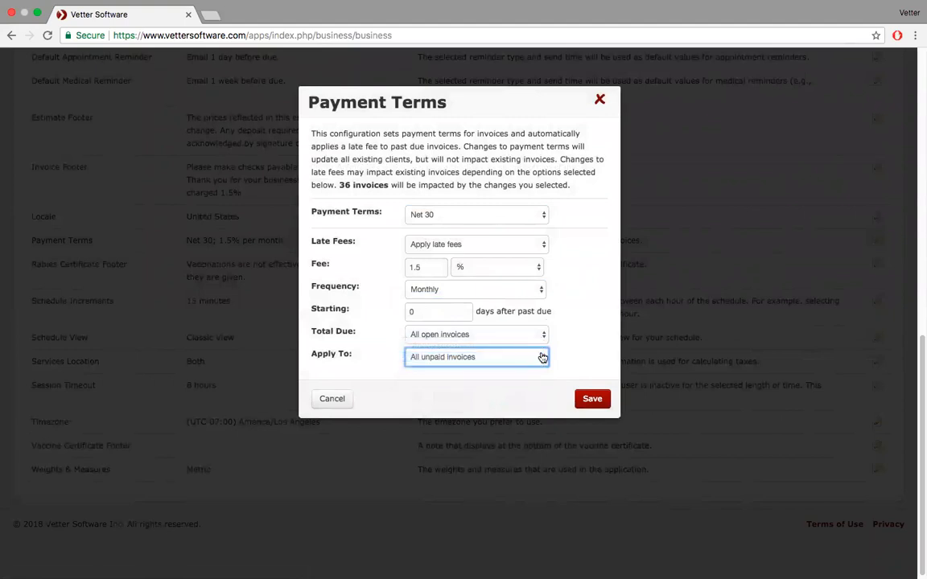
click(587, 399)
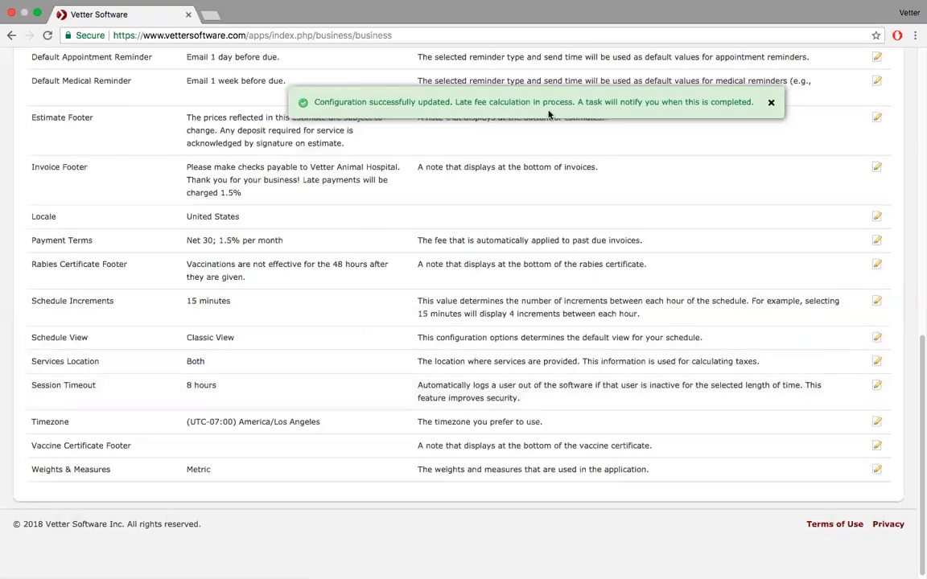
scroll(461, 119, up, 5)
scroll(462, 118, up, 4)
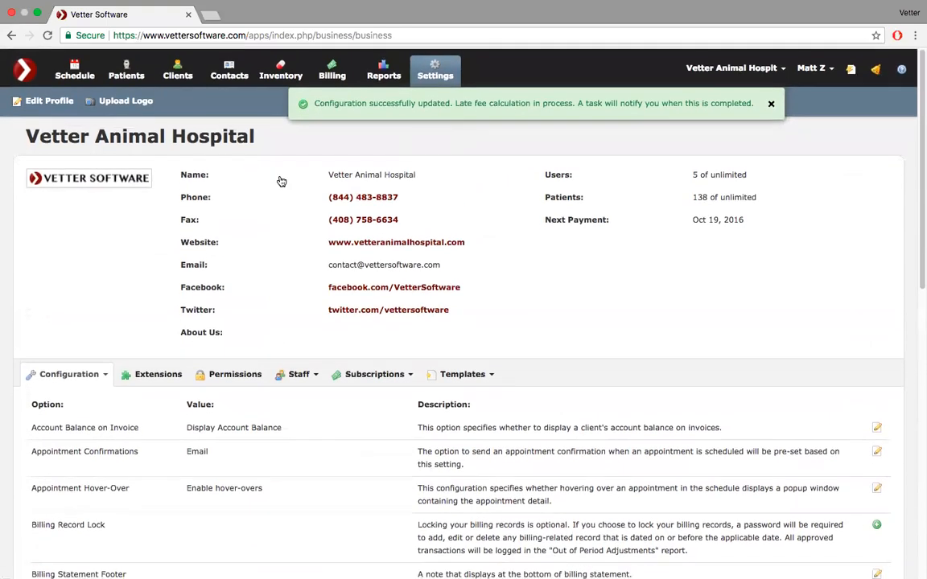
- Open the recently viewed client and check the '1 new task' for the late fee calculation
click(852, 71)
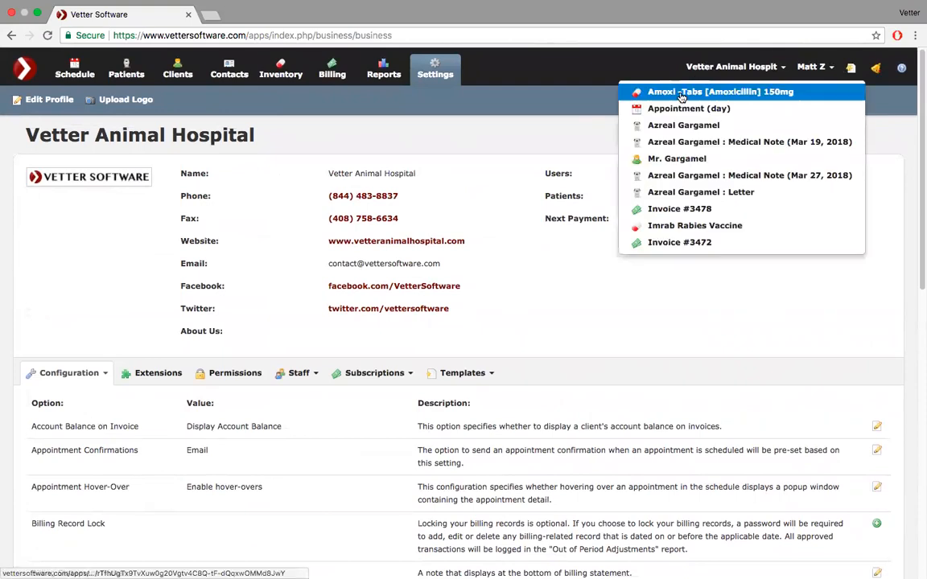
click(677, 159)
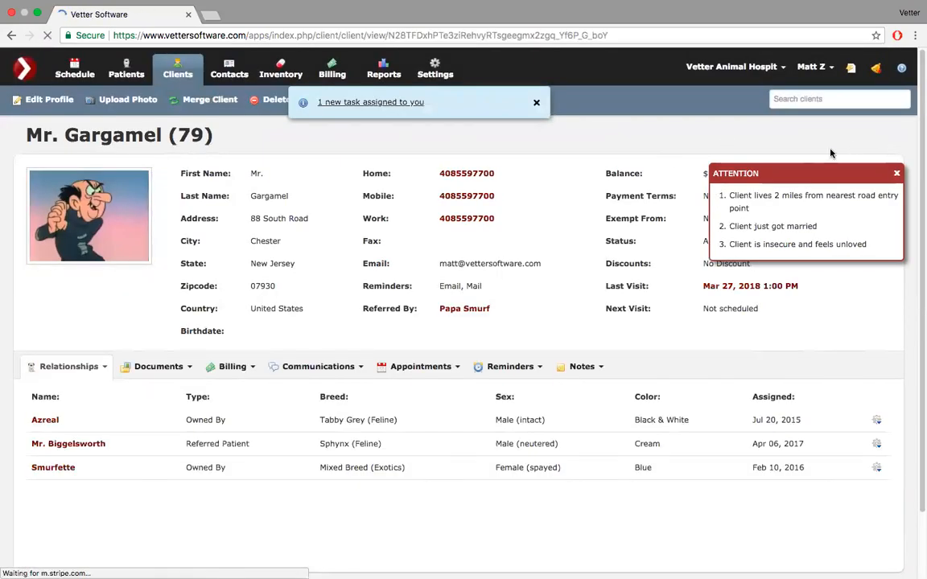
click(373, 107)
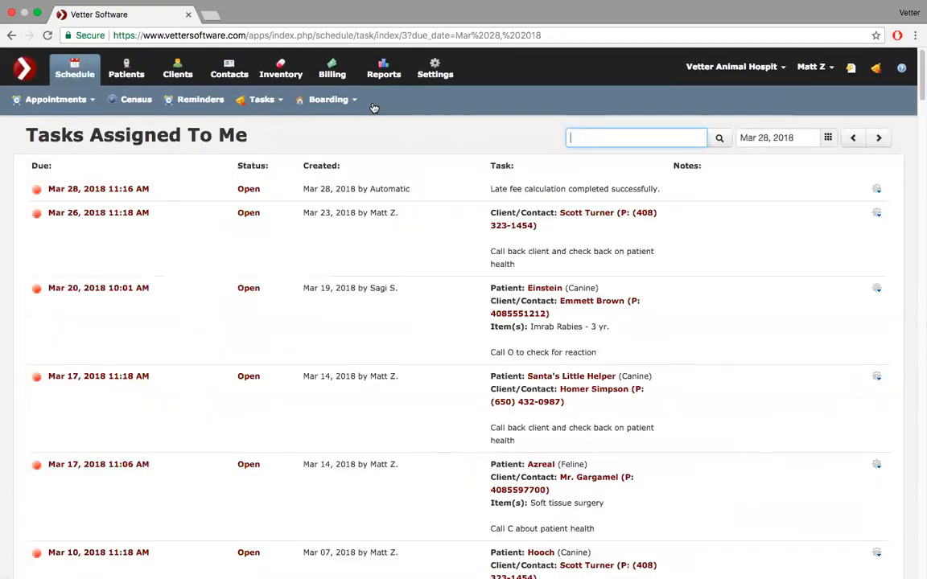
- Reopen the client's record from recent items and dismiss the ATTENTION alert
click(853, 69)
click(776, 91)
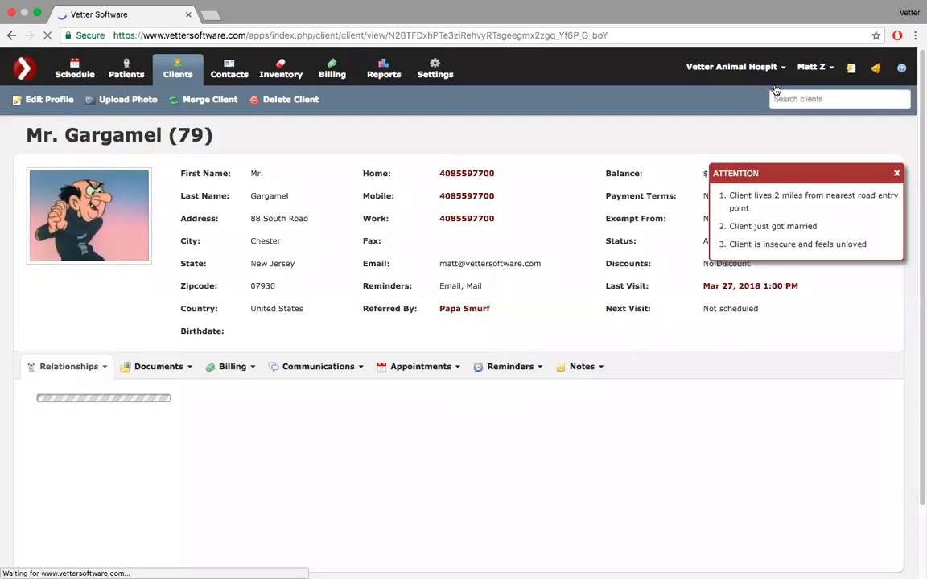
click(897, 174)
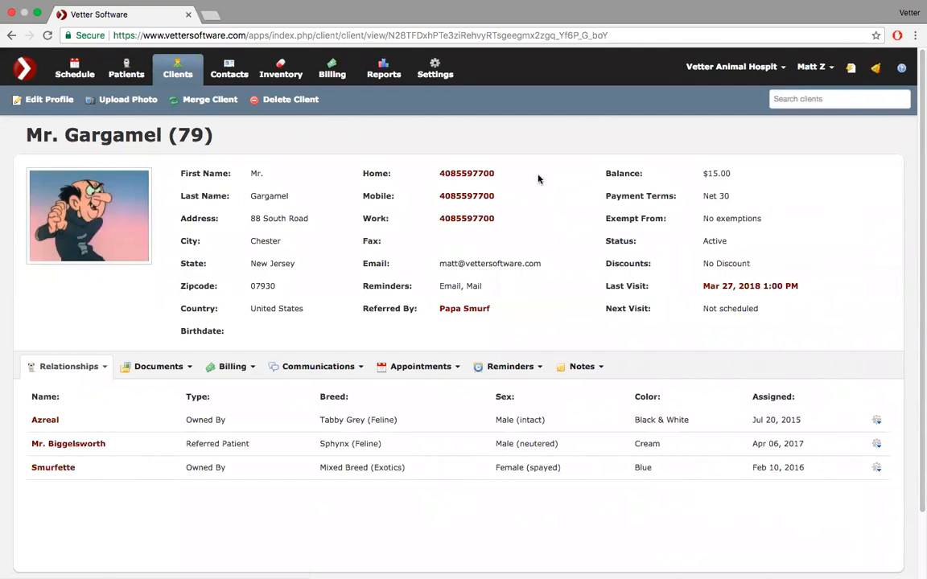
- Set the client's Exempt From field to Late Fees, save the profile, and close the task notice
click(50, 102)
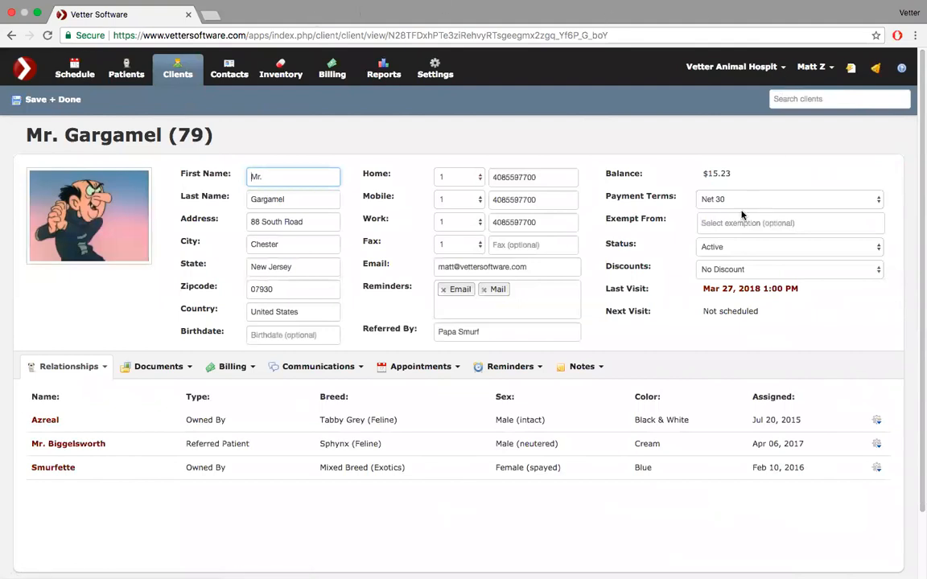
click(707, 226)
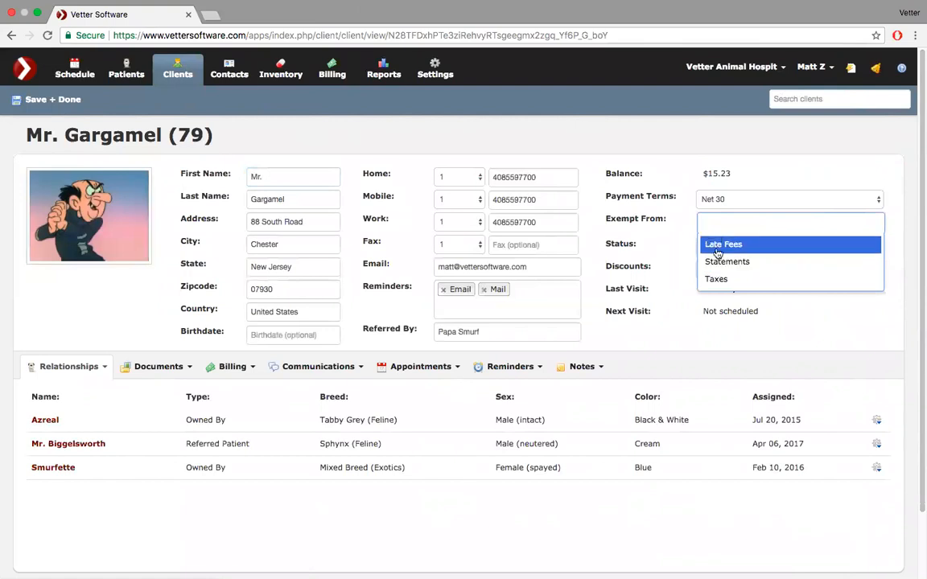
click(717, 242)
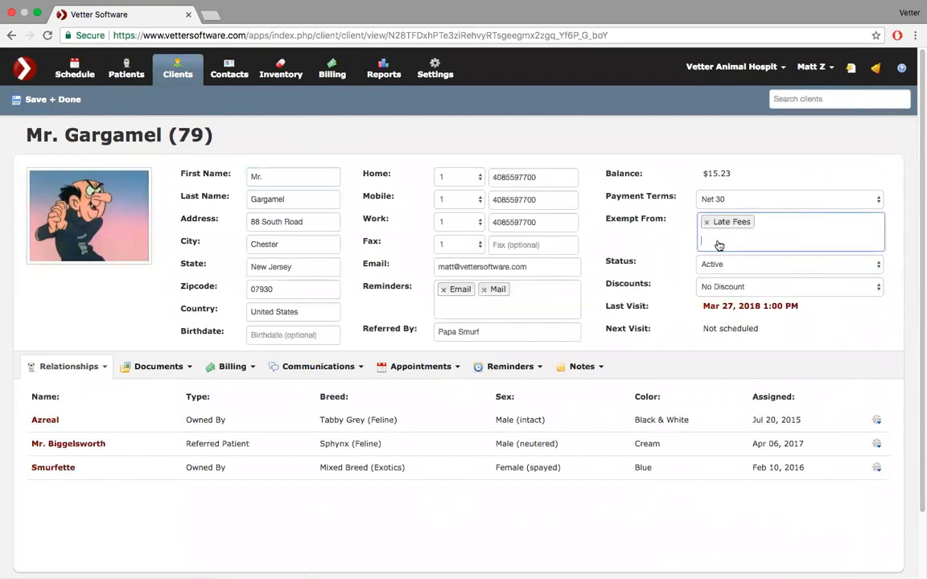
click(44, 102)
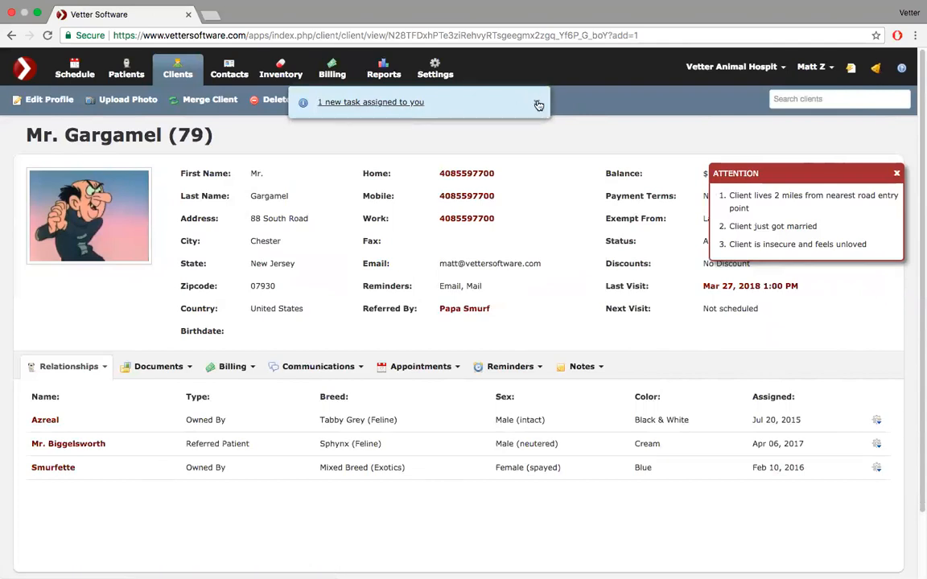
click(538, 106)
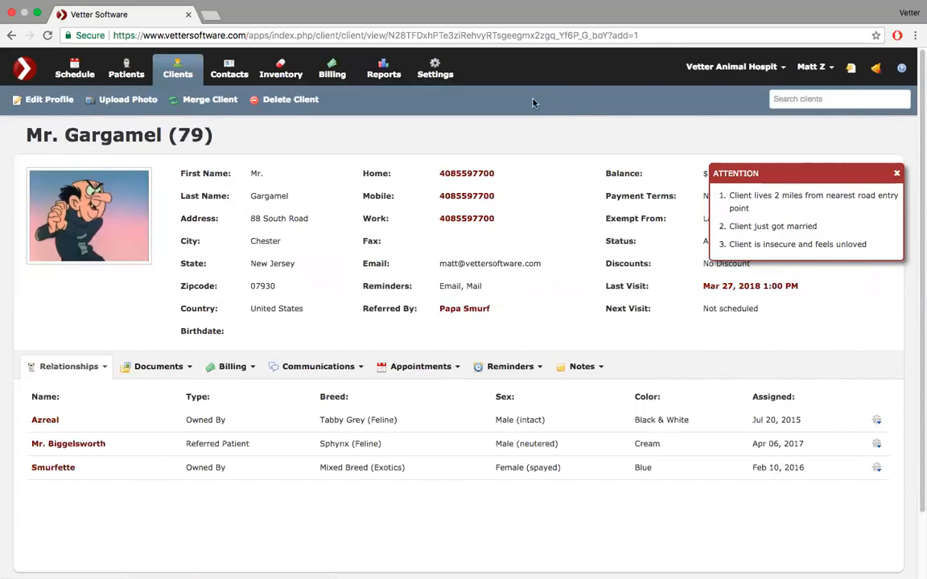
- In Settings, check Payment Terms unchanged at Net 30, then edit Schedule Increments (15 minutes)
click(432, 69)
scroll(430, 67, down, 6)
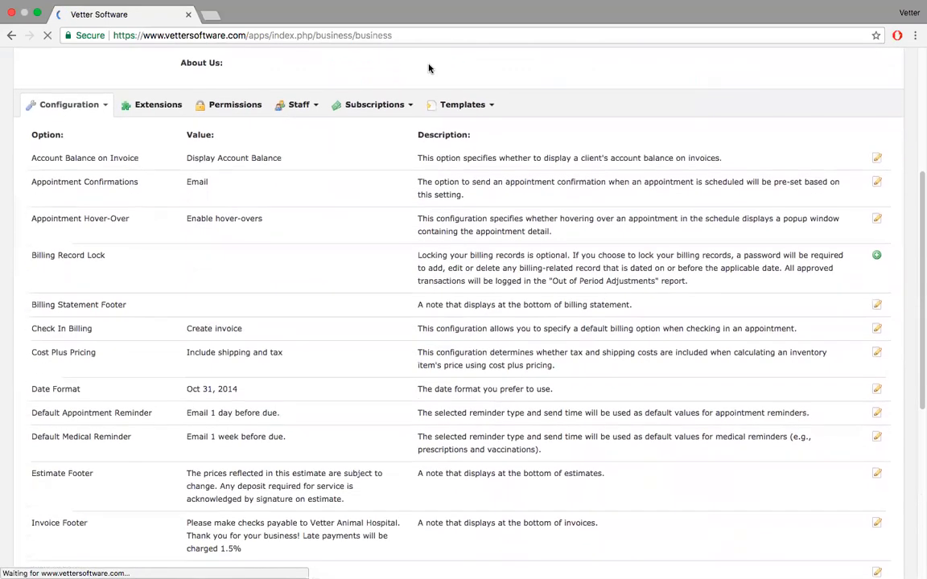
scroll(429, 64, down, 4)
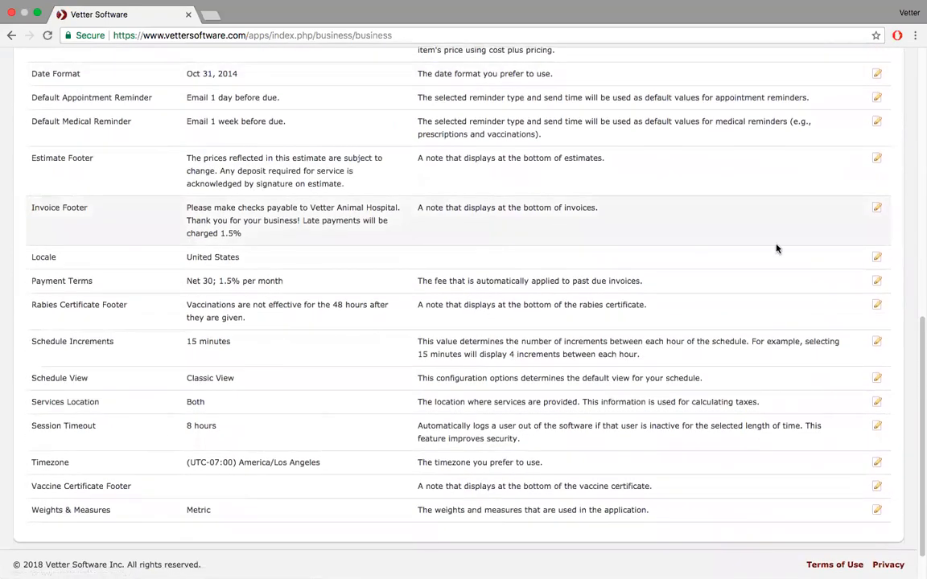
click(877, 282)
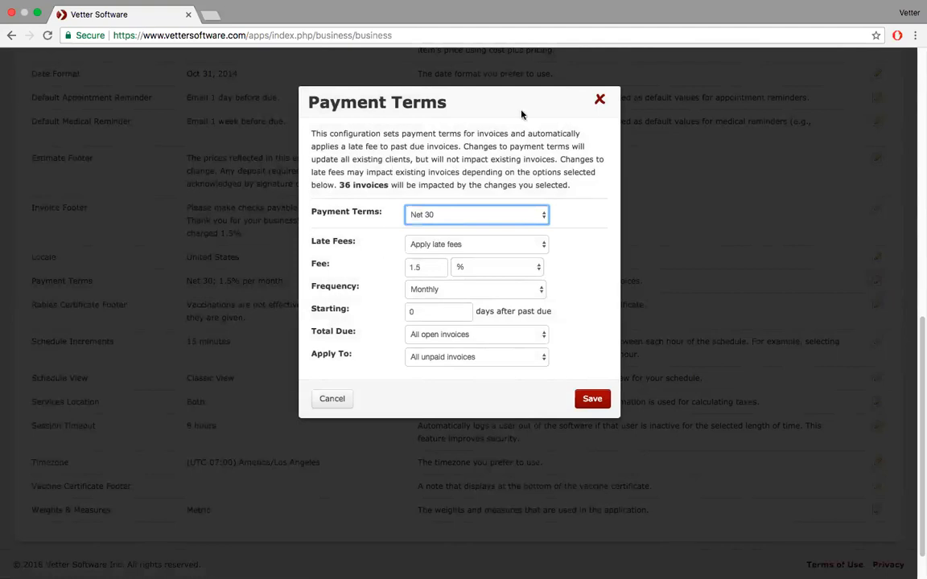
click(602, 103)
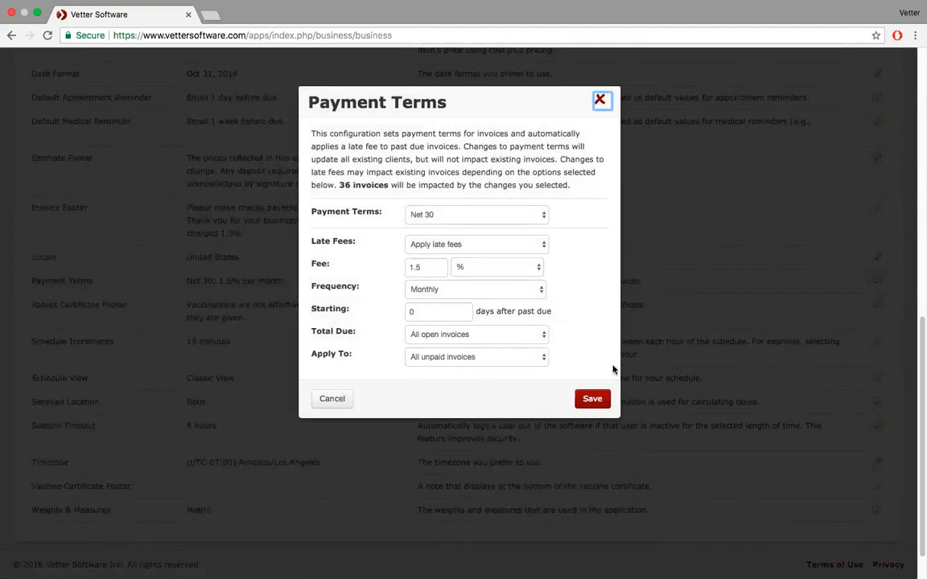
click(331, 399)
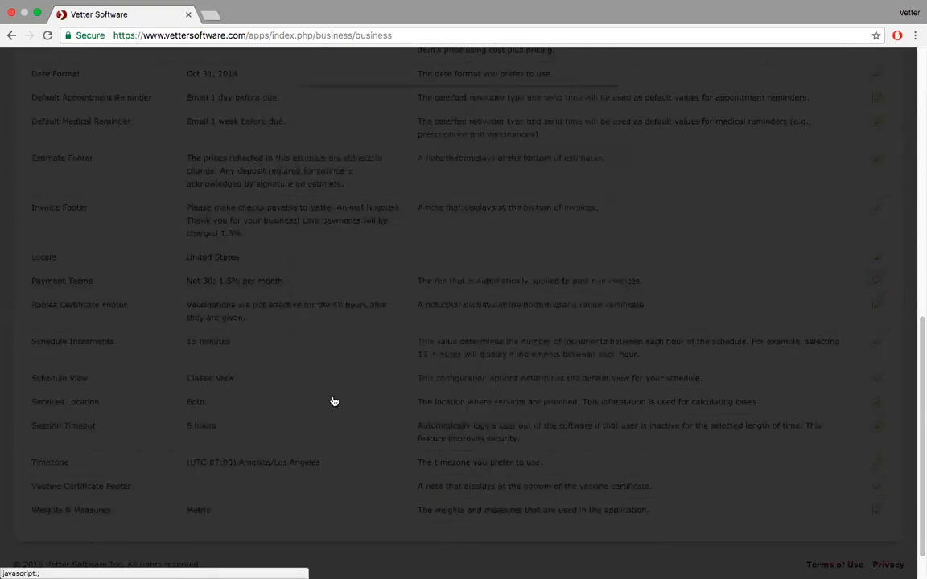
scroll(130, 345, down, 2)
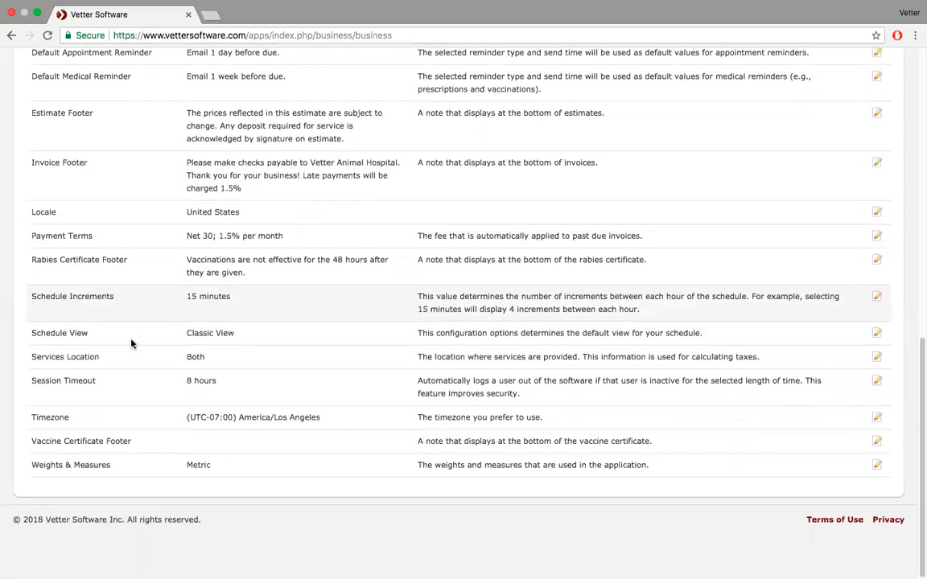
click(881, 298)
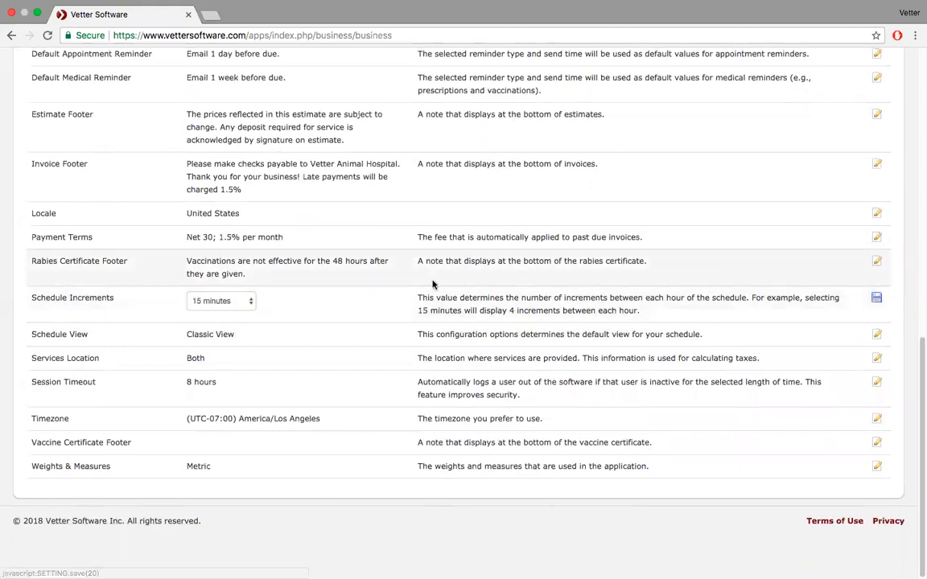
- Keep Schedule Increments at 15 minutes and save List View as the default Schedule View
click(245, 302)
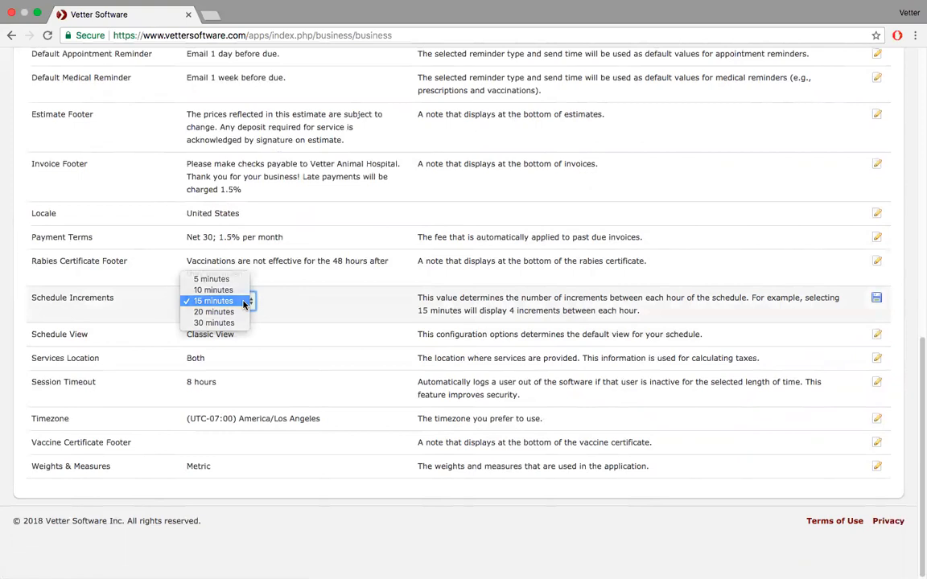
click(243, 305)
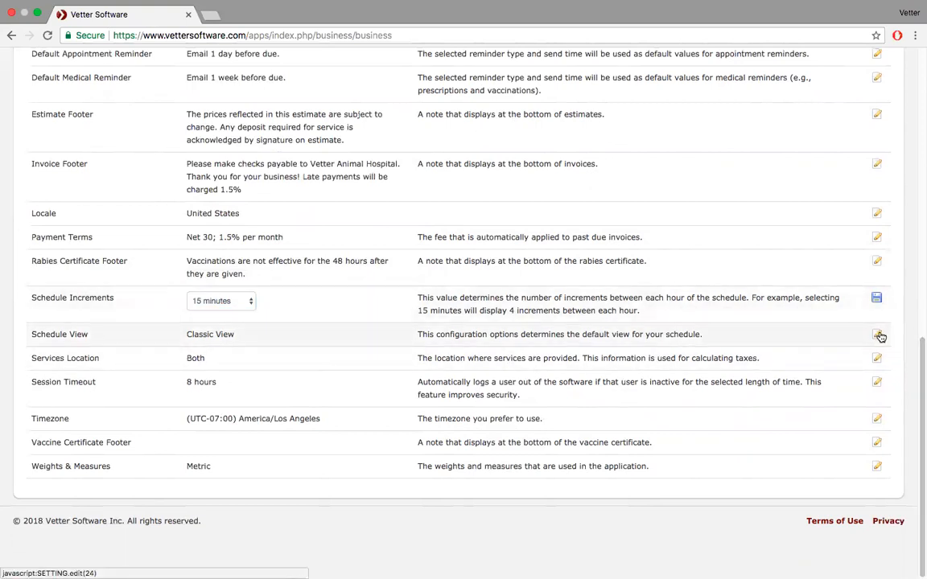
click(878, 335)
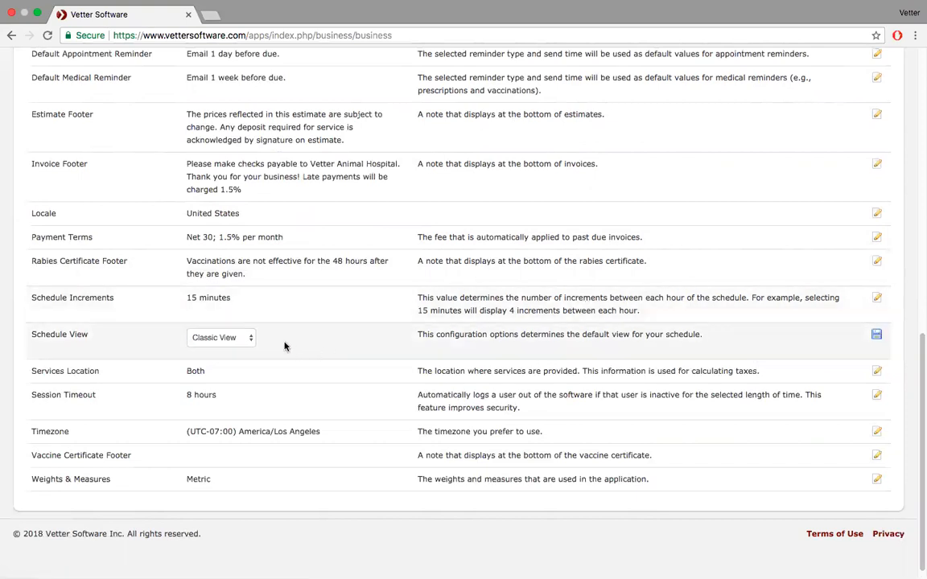
click(250, 341)
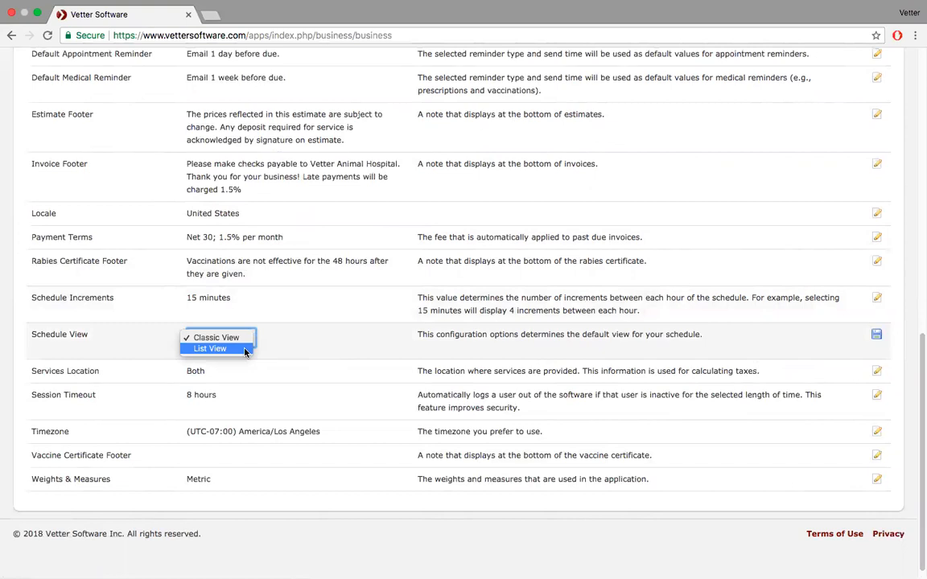
click(245, 350)
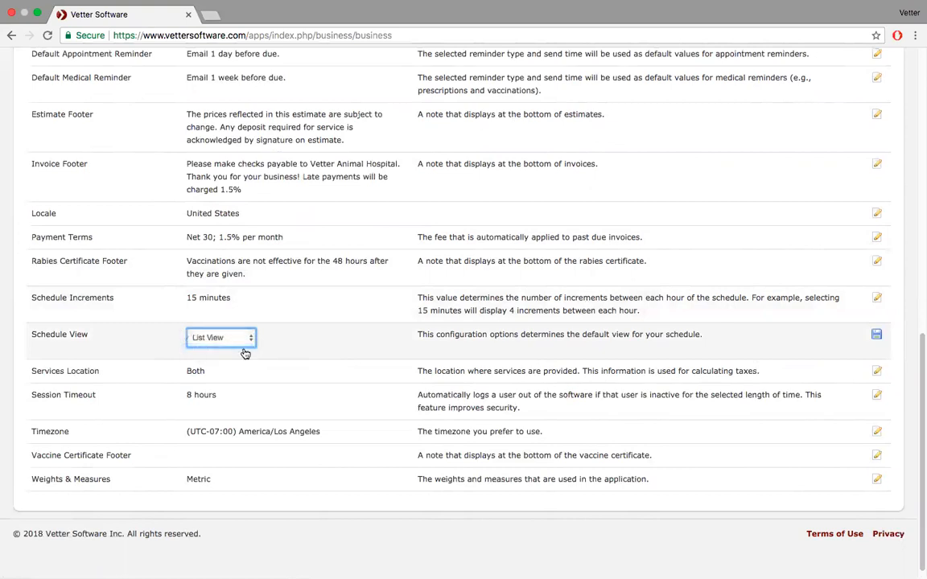
click(878, 337)
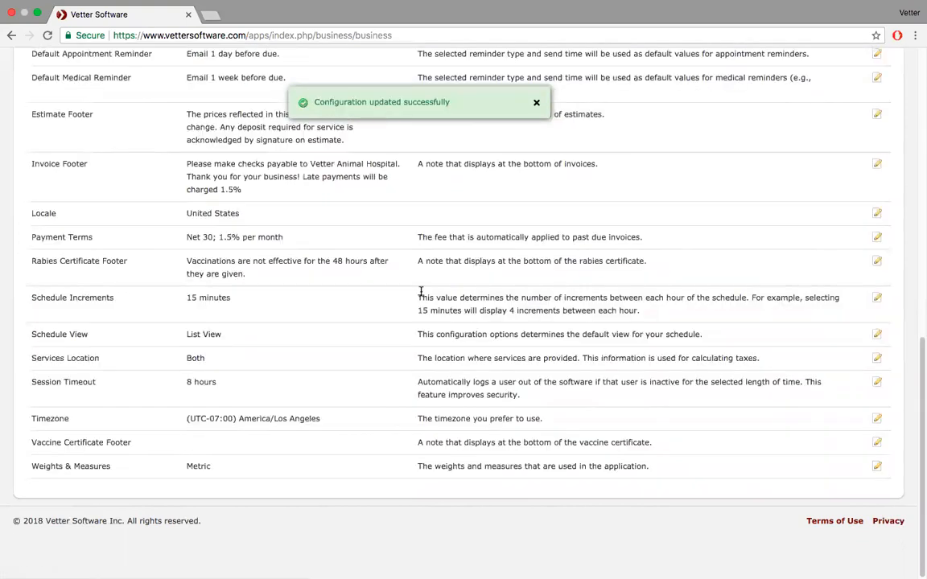
scroll(184, 542, up, 10)
- Show the schedule for Tuesday, Mar 27, 2018, filtered to one staff member
click(74, 69)
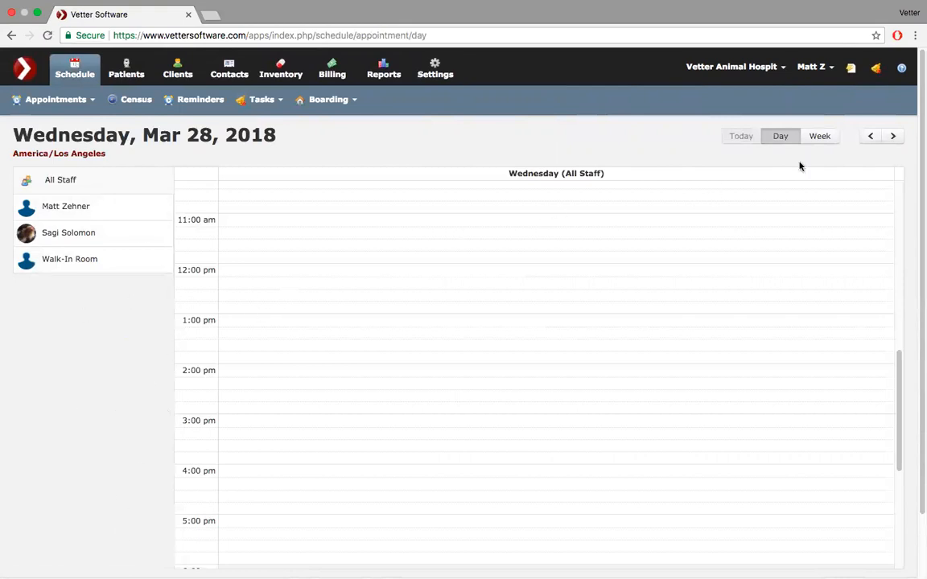
click(871, 137)
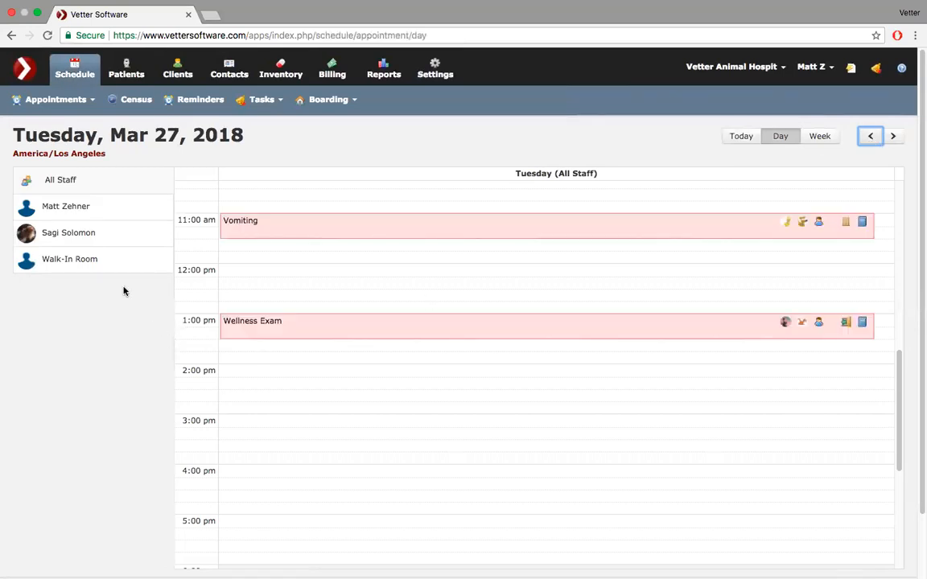
click(119, 213)
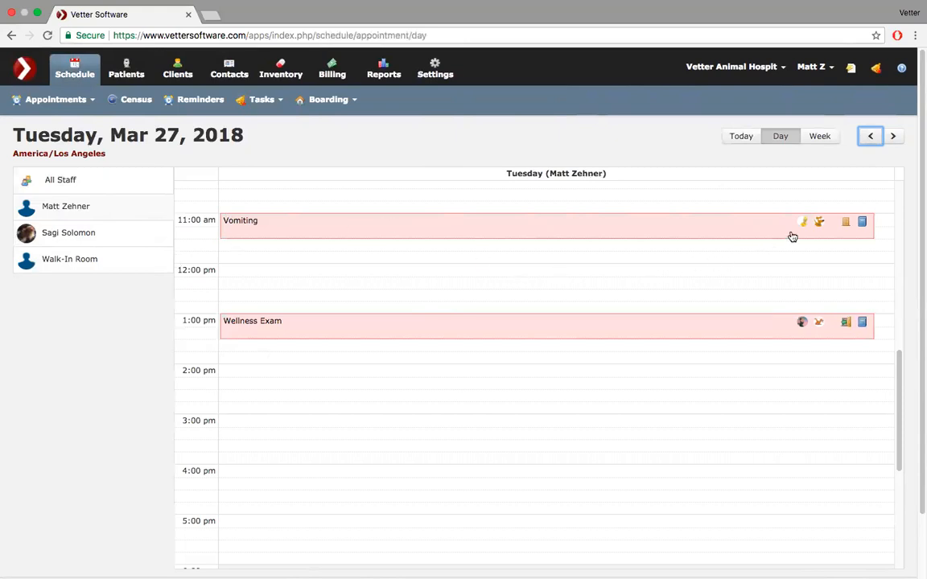
- Switch the day view to another staff member and scroll through their empty day
mouse_move(806, 225)
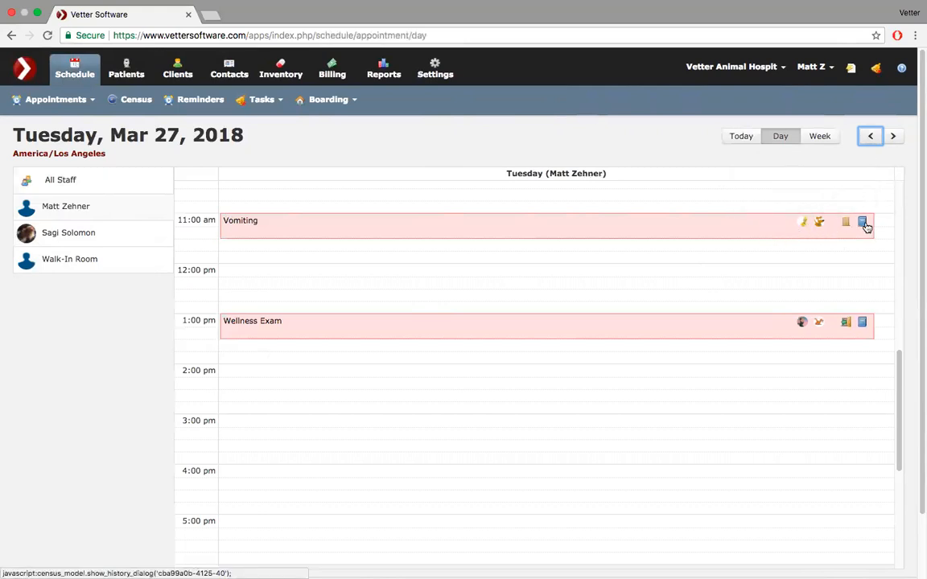
mouse_move(821, 323)
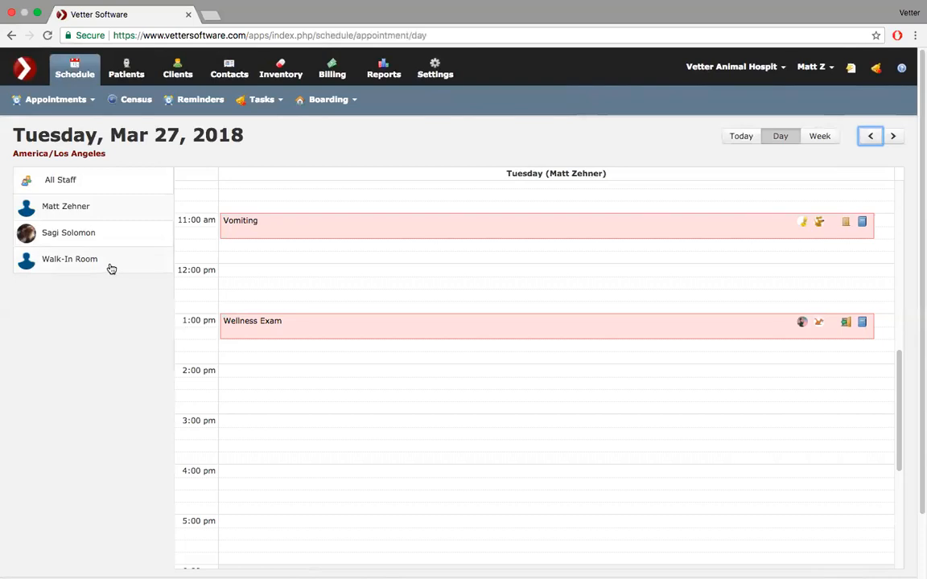
click(107, 233)
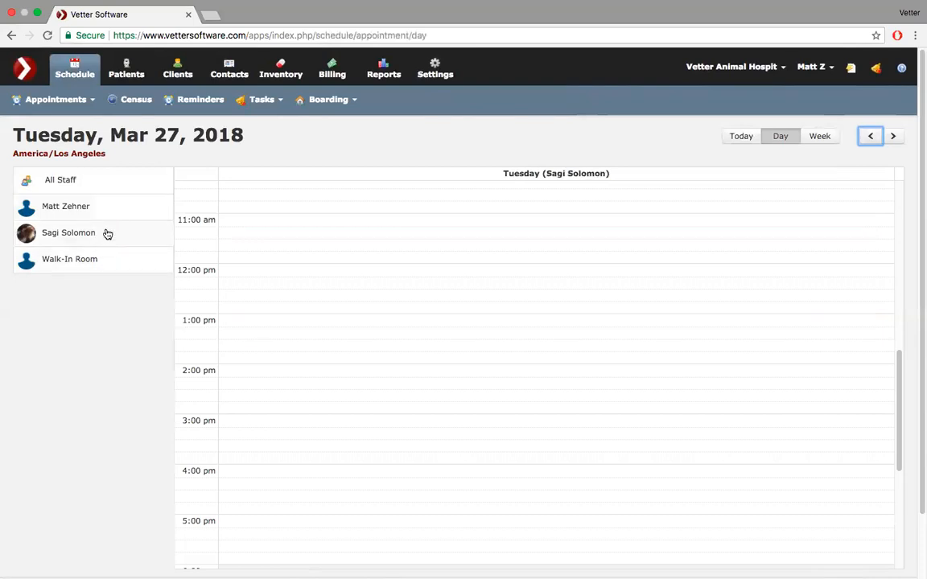
scroll(388, 244, down, 5)
scroll(389, 244, up, 15)
scroll(388, 243, down, 8)
scroll(389, 244, up, 5)
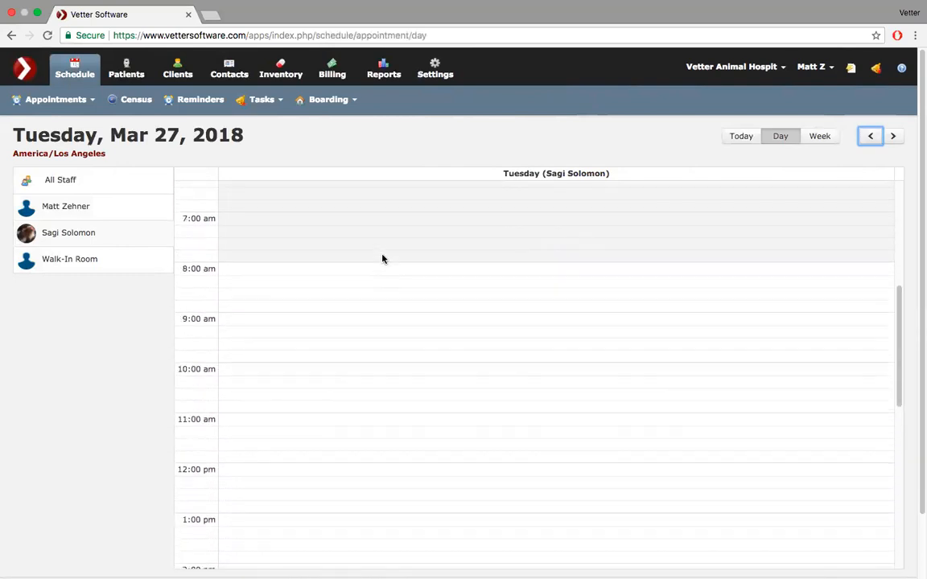
scroll(382, 259, up, 5)
scroll(372, 236, up, 2)
scroll(372, 237, up, 3)
scroll(372, 236, down, 5)
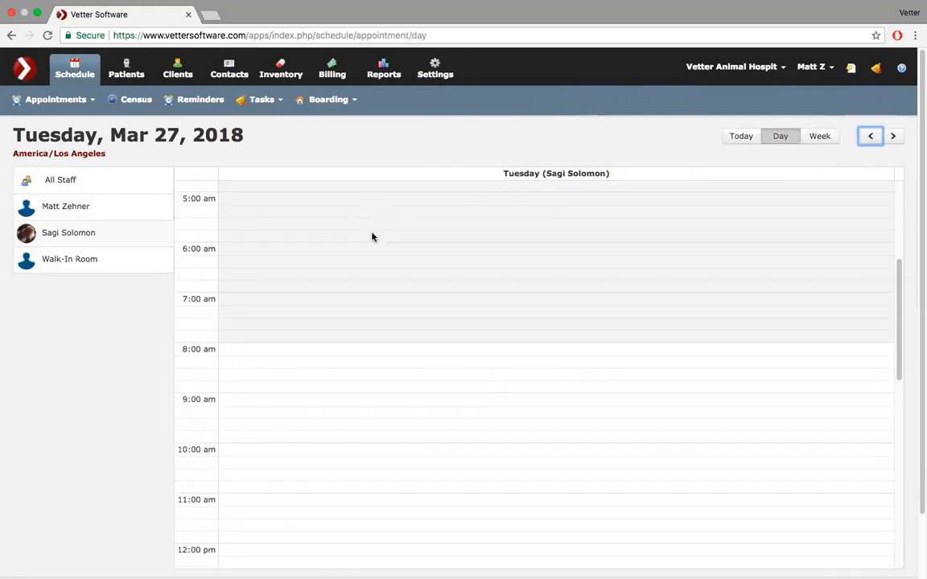
scroll(371, 236, down, 5)
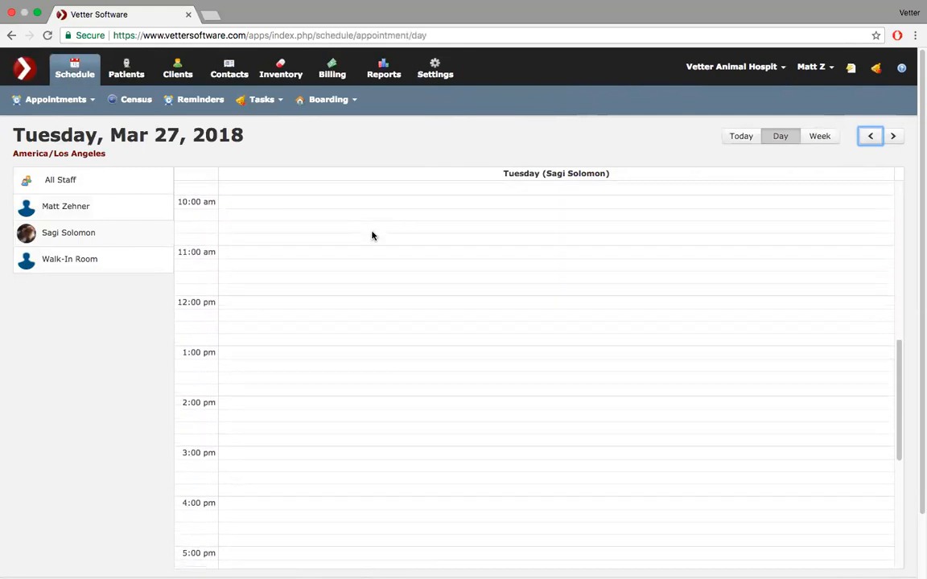
scroll(372, 236, down, 1)
- Change the Schedule View setting in clinic settings to Classic View and save it
click(437, 64)
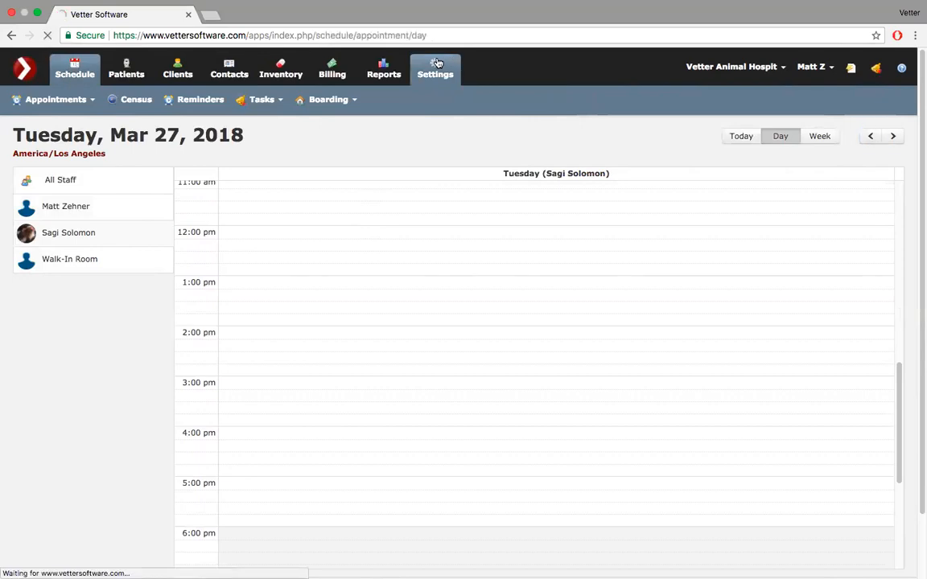
scroll(404, 311, down, 10)
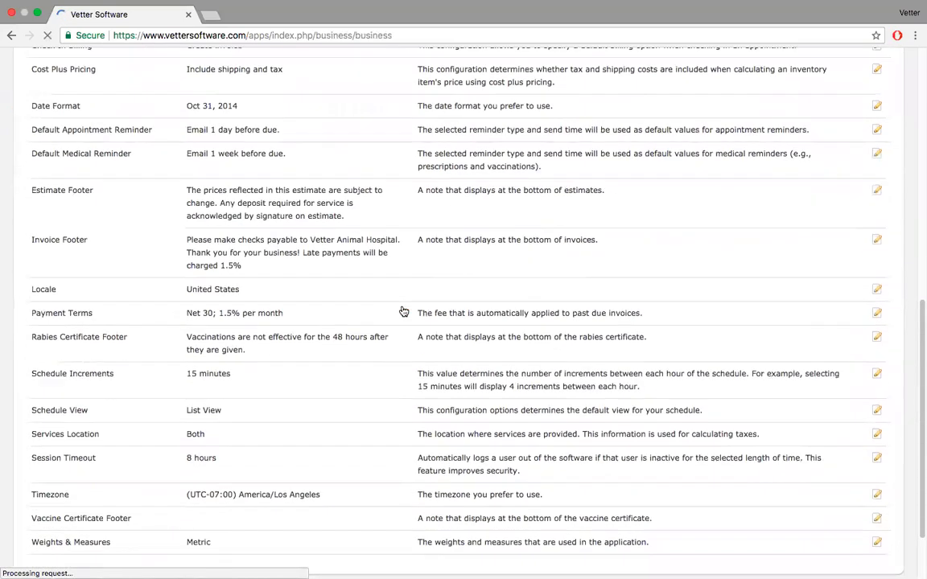
scroll(403, 310, down, 2)
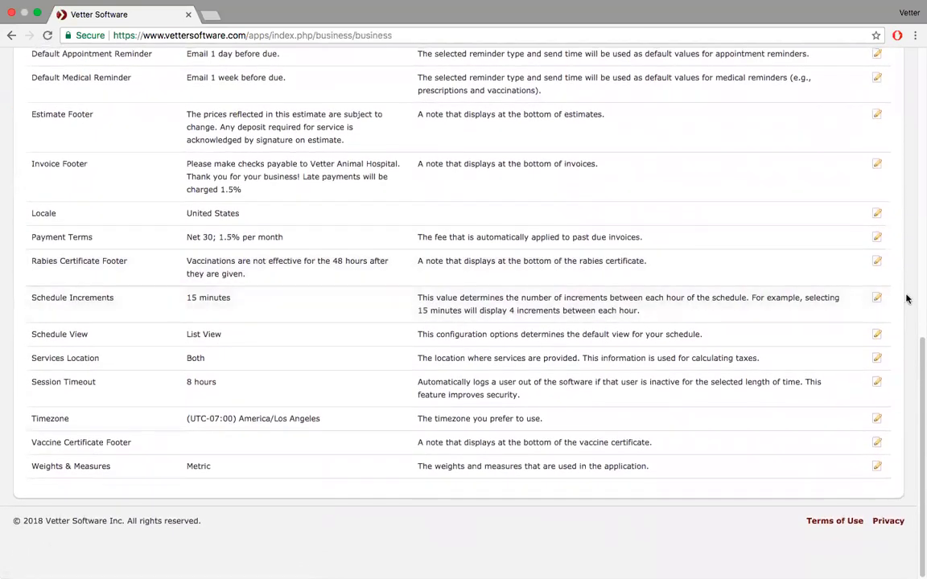
click(878, 336)
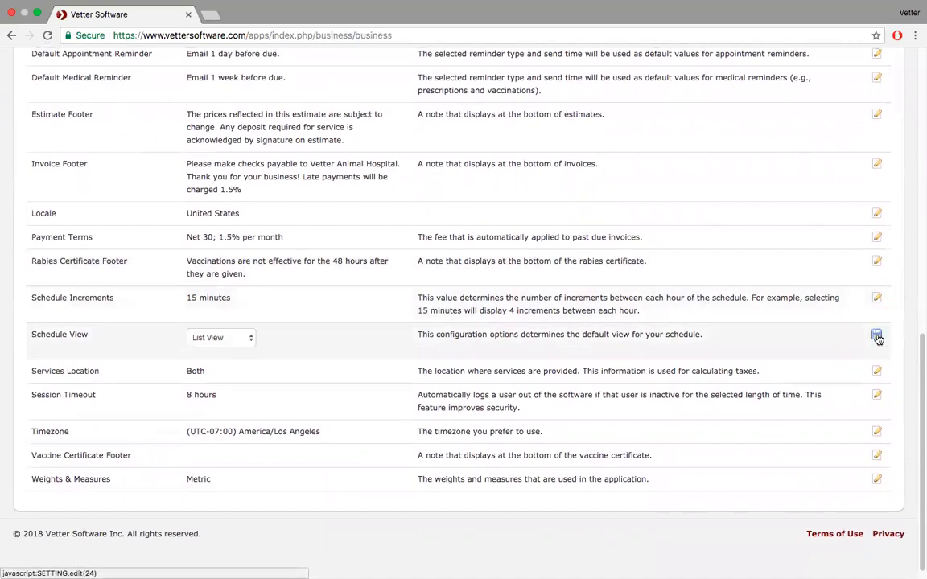
click(250, 345)
click(215, 325)
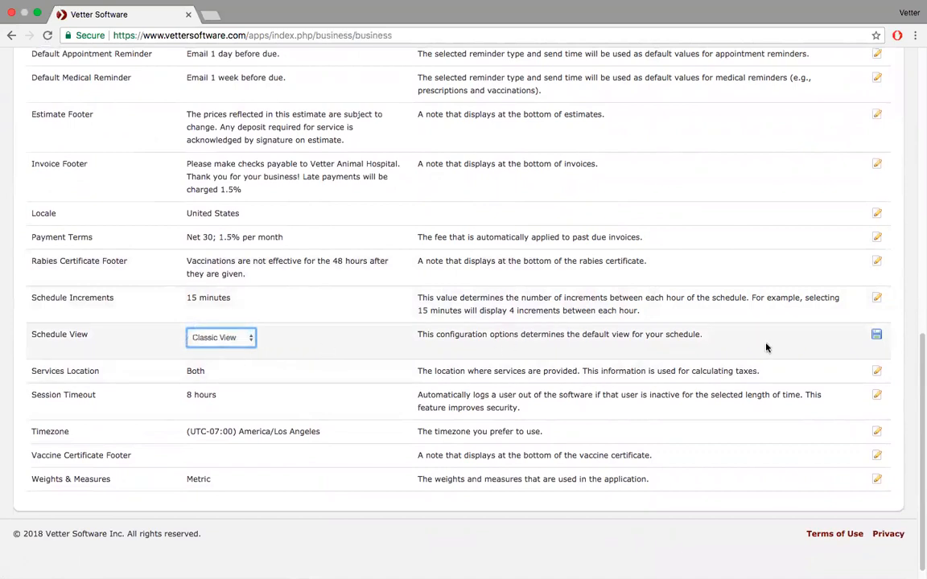
click(877, 335)
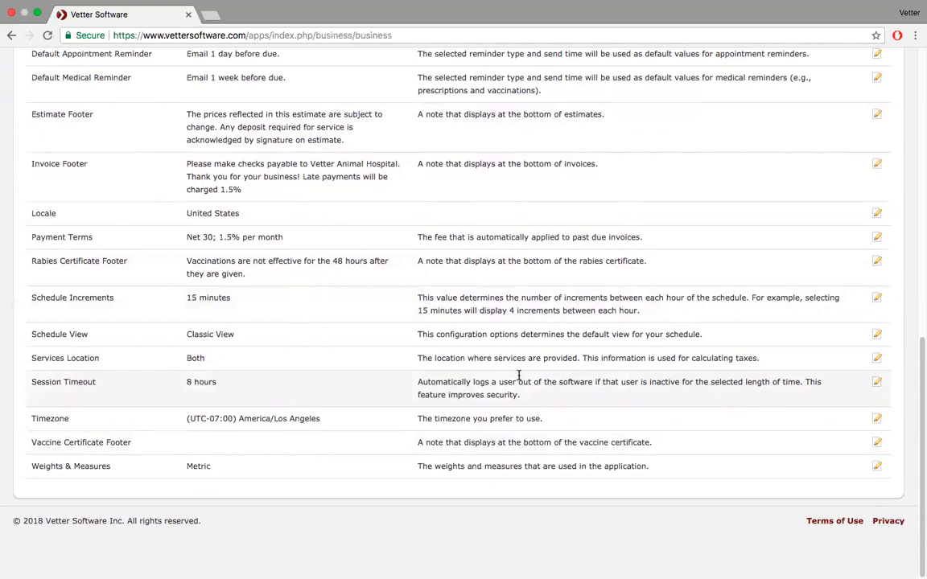
- Edit the Session Timeout setting, reselecting 8 hours without saving
click(877, 383)
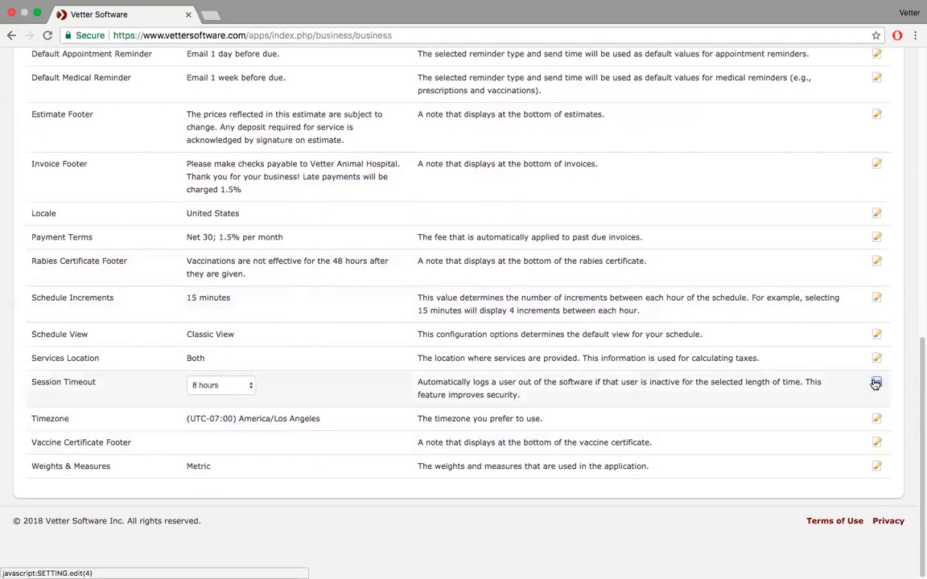
click(251, 388)
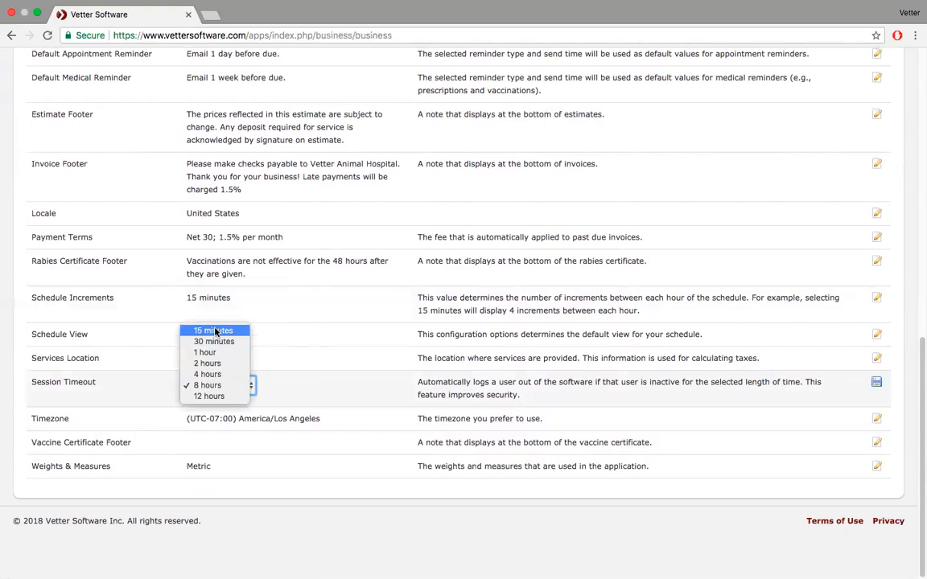
click(215, 388)
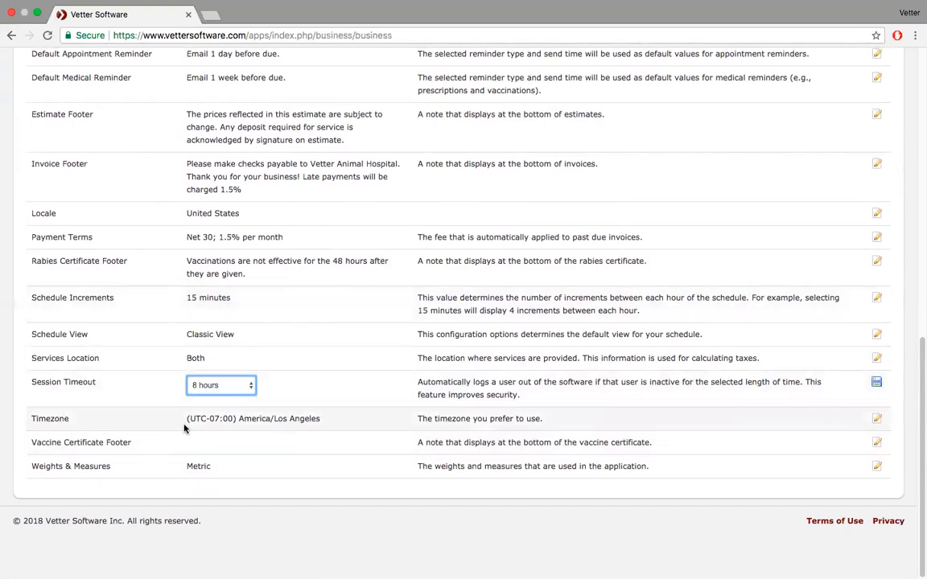
click(232, 470)
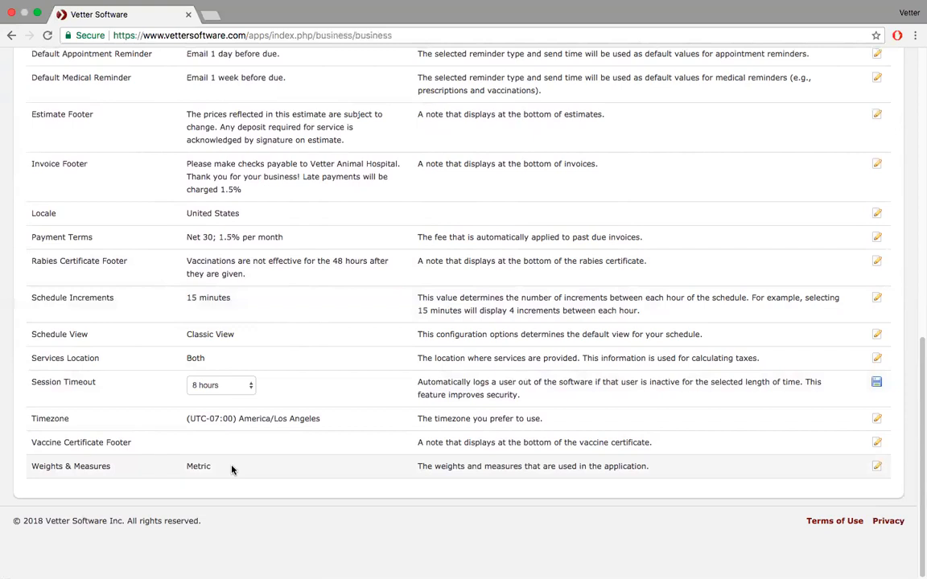
- Open the Appointment Types list and review existing types such as Regular check-up (30 minutes)
scroll(232, 470, up, 15)
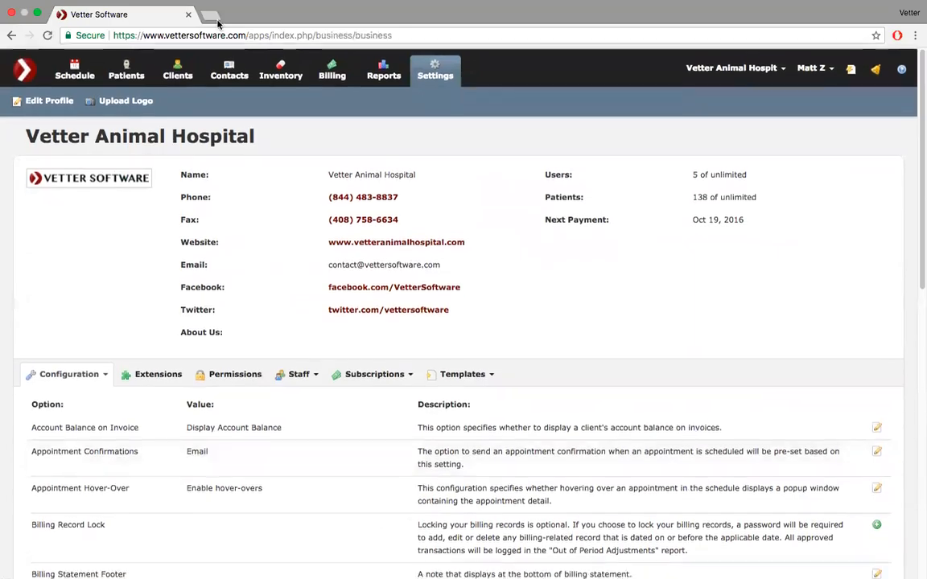
click(37, 26)
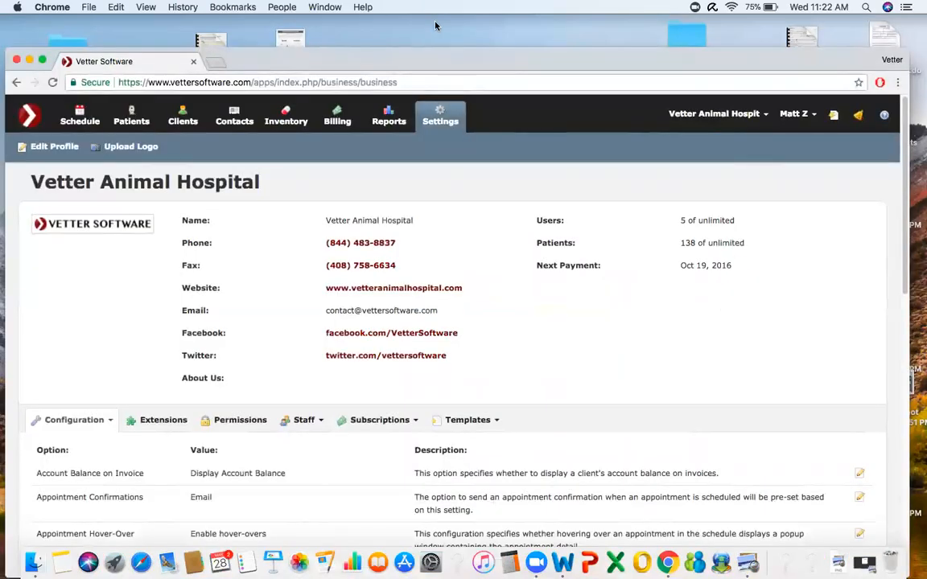
click(43, 60)
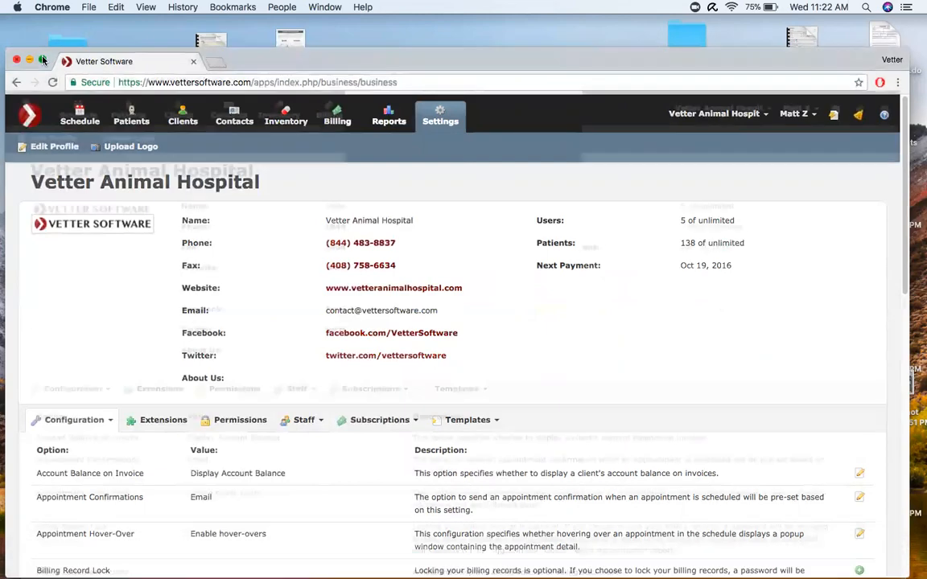
click(105, 377)
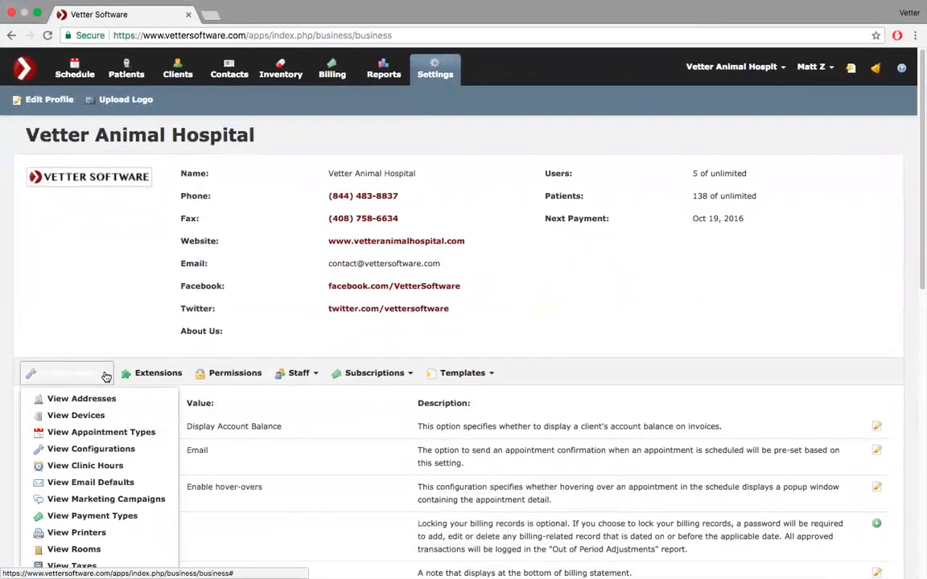
scroll(106, 376, down, 5)
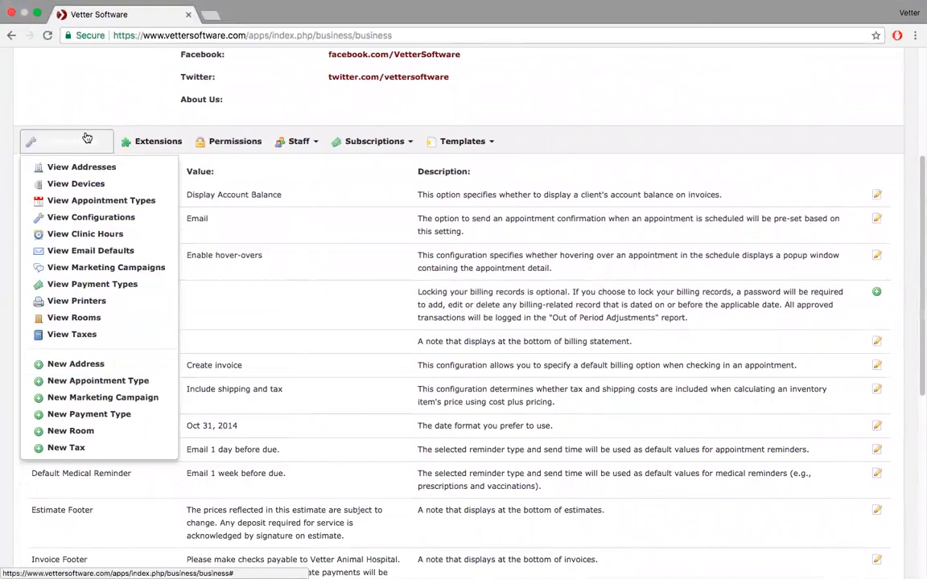
click(93, 206)
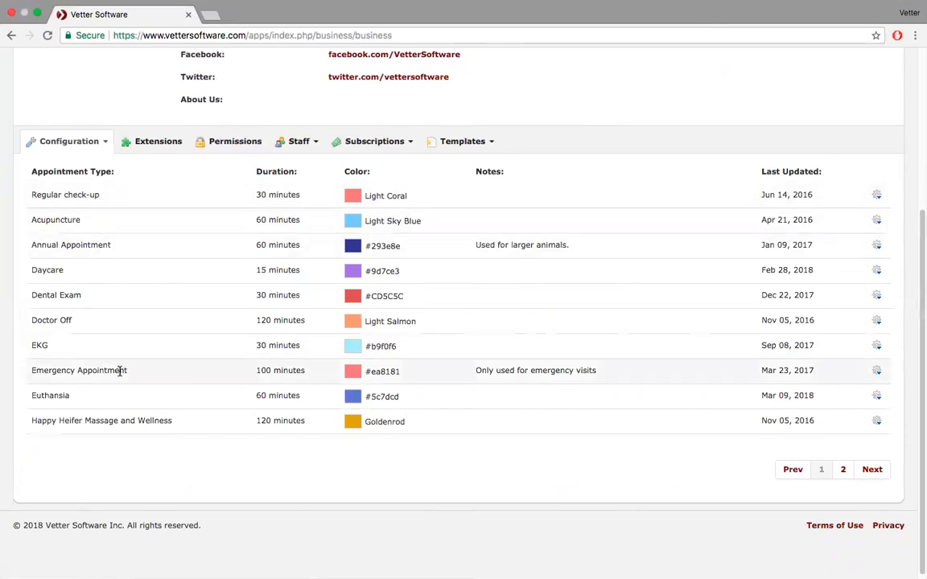
scroll(119, 371, down, 1)
scroll(119, 371, up, 1)
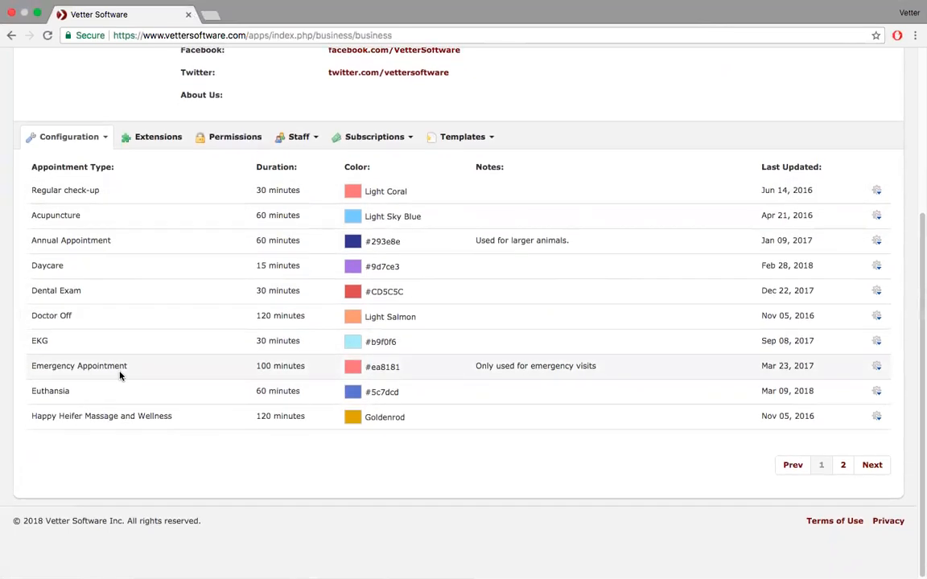
- Start a new appointment type named 'Soft tissue surgery' with a 60-minute duration
click(105, 137)
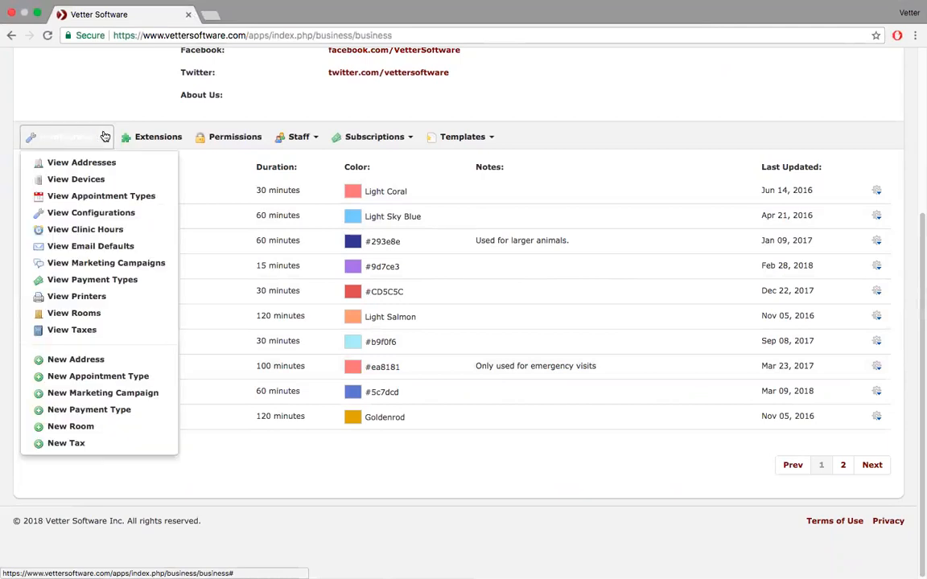
click(134, 382)
click(456, 137)
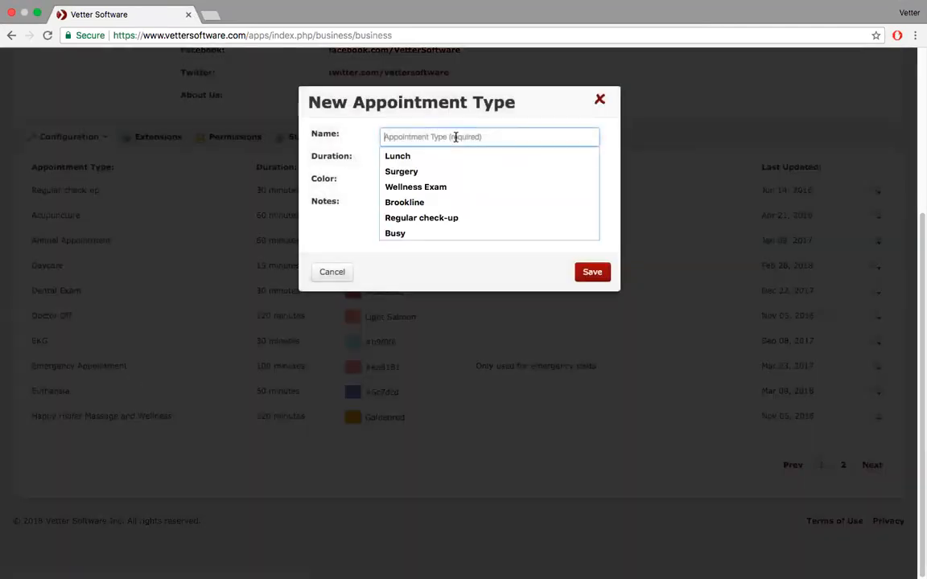
text(S)
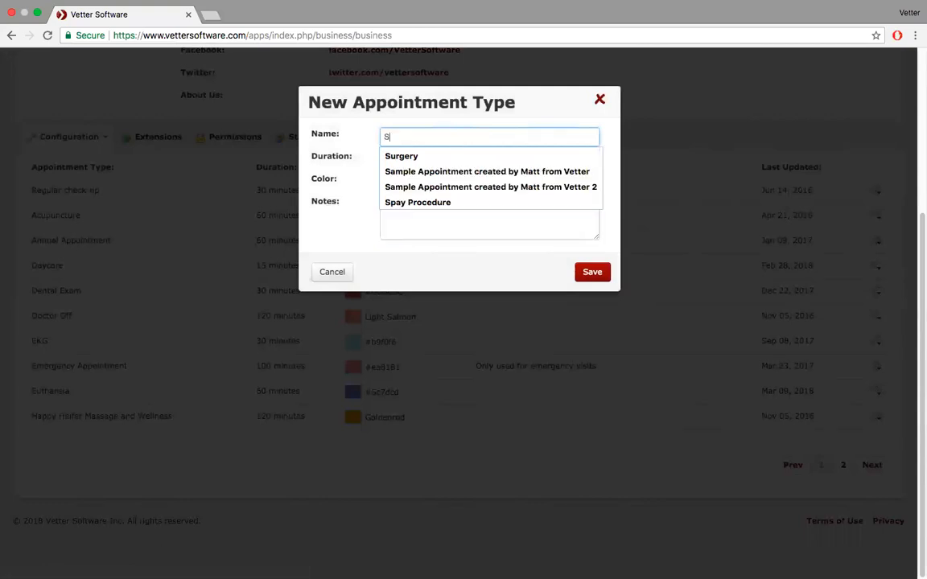
text(oft tissue surgery)
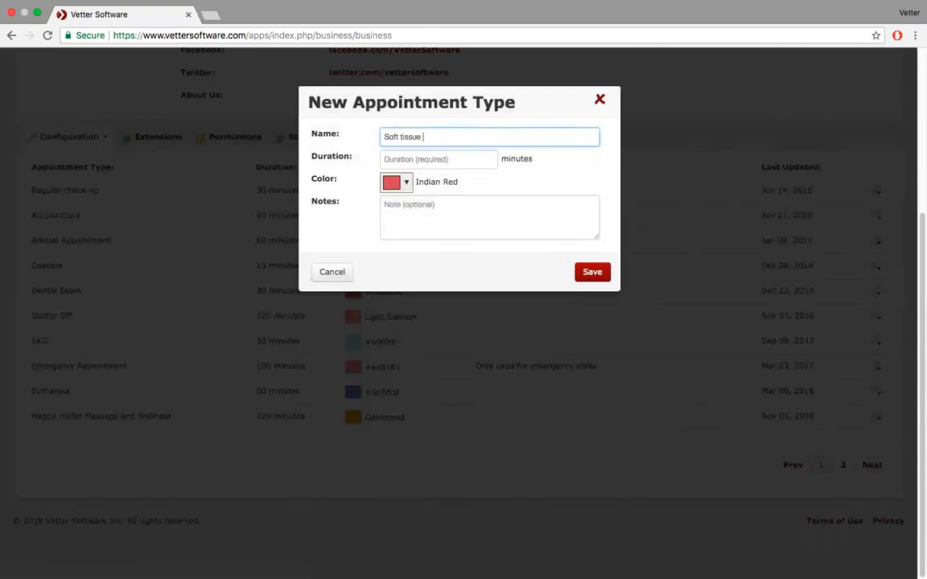
click(443, 158)
text(60)
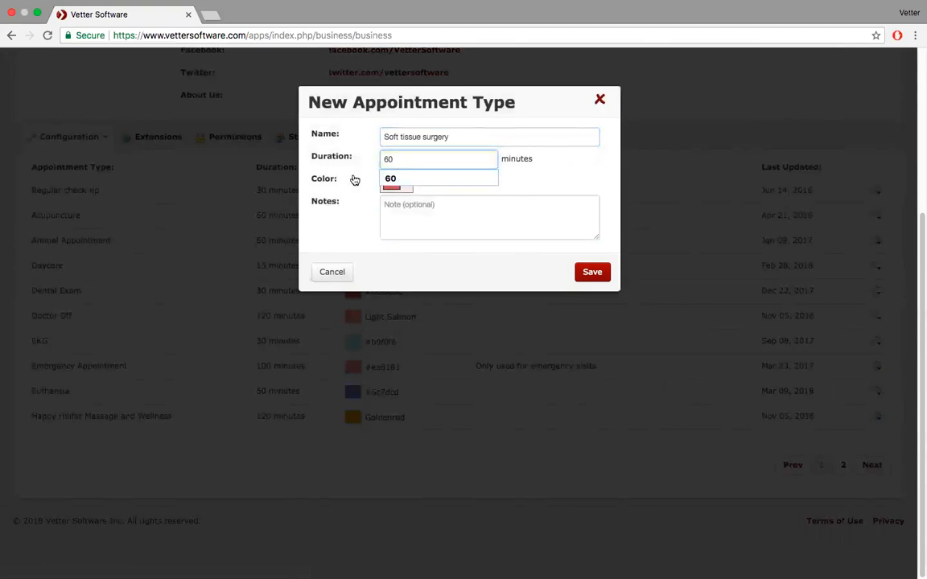
click(445, 178)
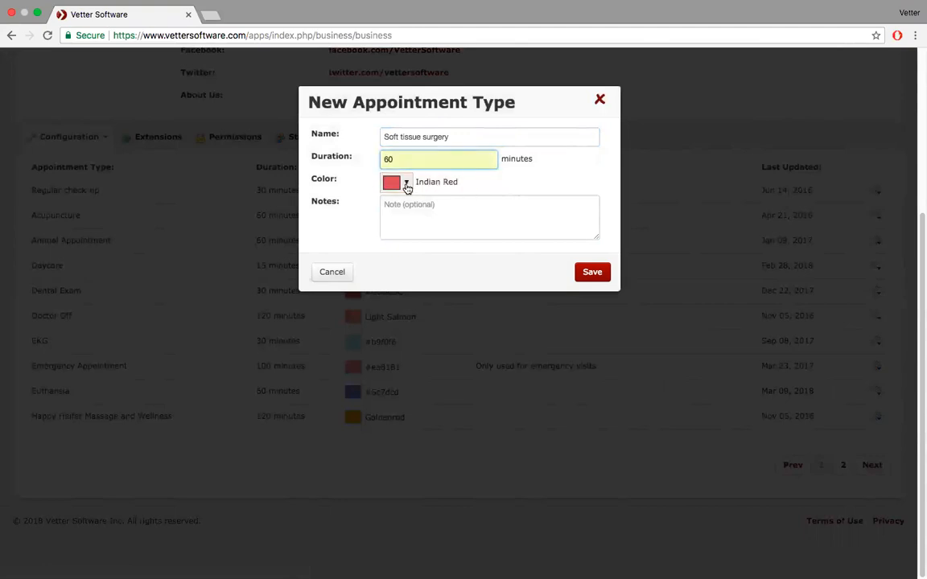
- Give it the yellow colour #e7cd0f and save the appointment type
click(407, 184)
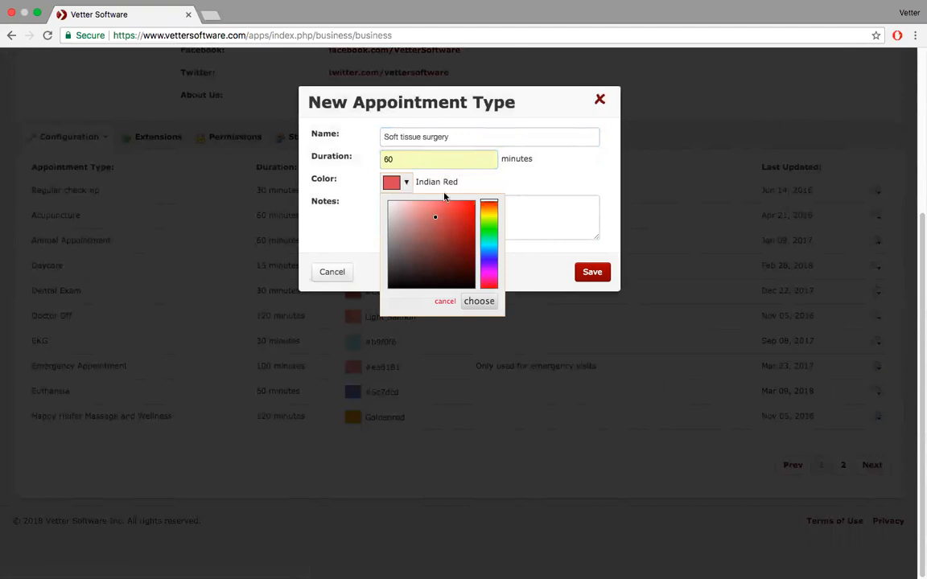
click(487, 219)
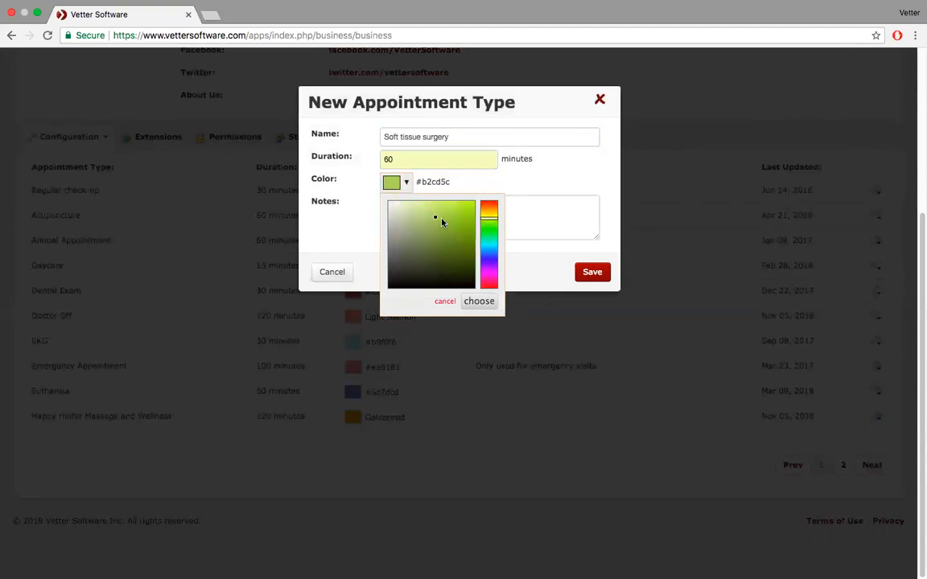
mouse_move(488, 218)
mouse_down()
mouse_move(412, 209)
mouse_move(405, 248)
mouse_move(416, 281)
mouse_move(467, 284)
mouse_move(460, 209)
mouse_move(470, 212)
mouse_up()
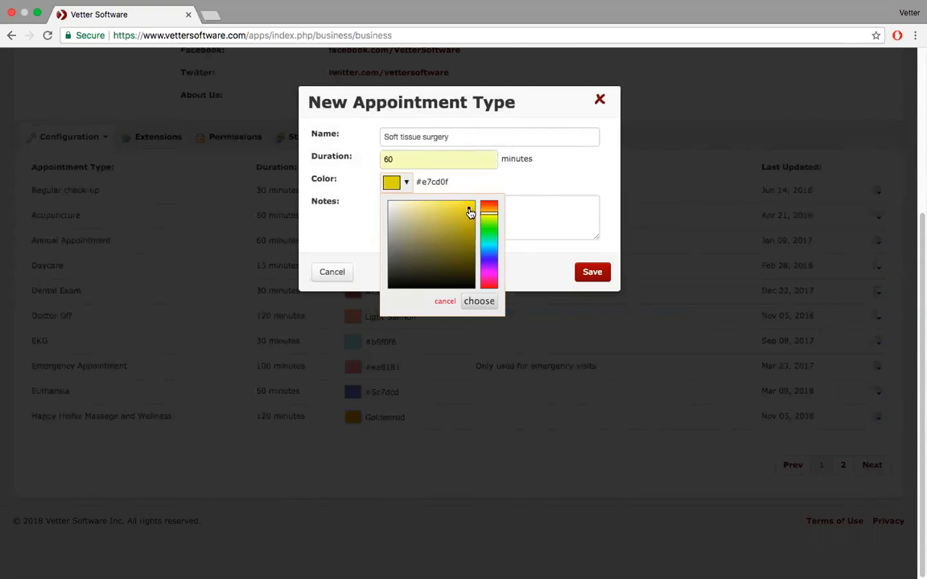
click(479, 301)
click(592, 272)
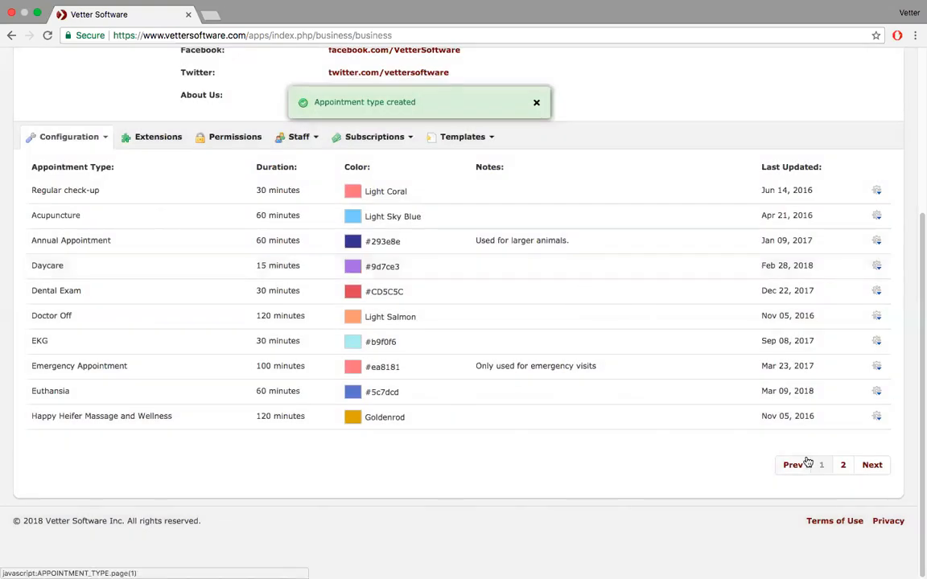
- Go to page 2 of Appointment Types to confirm Soft tissue surgery, 60 minutes, #e7cd0f
click(843, 465)
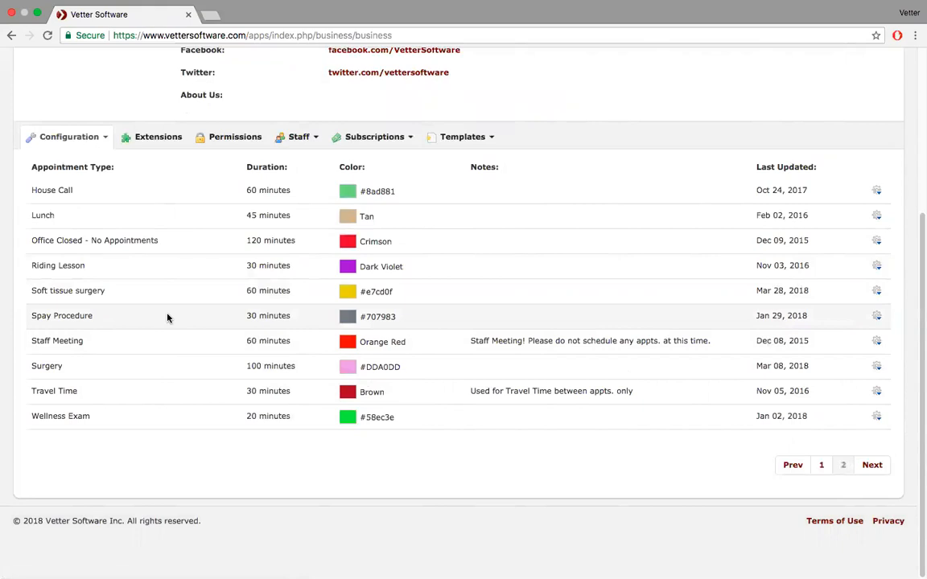
click(105, 142)
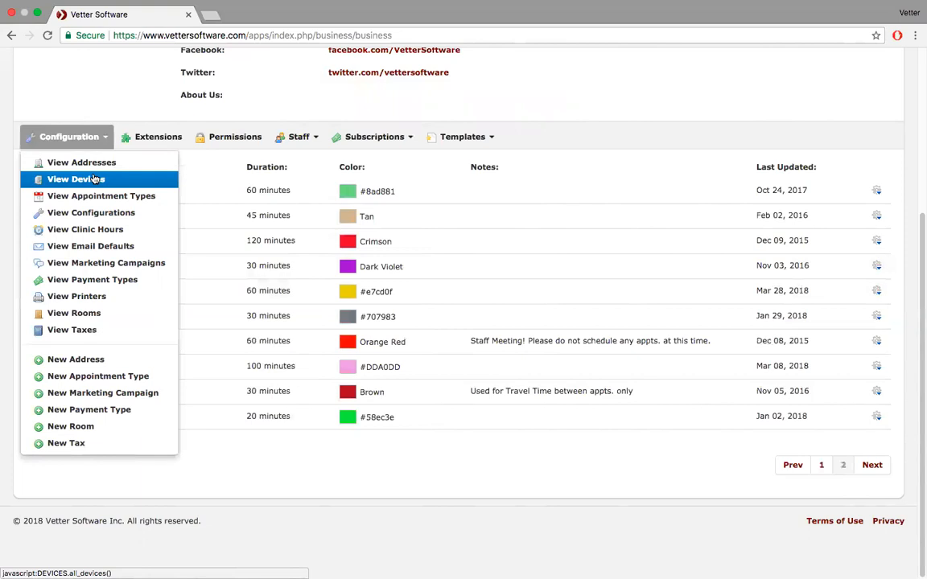
- Load the View Devices page listing the three Abaxis lab devices and their status
click(95, 179)
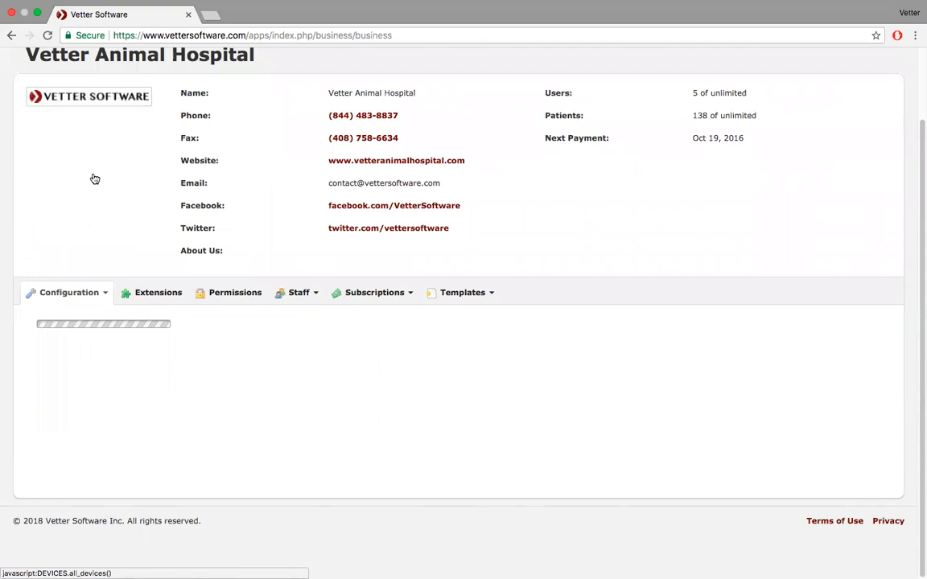
click(109, 294)
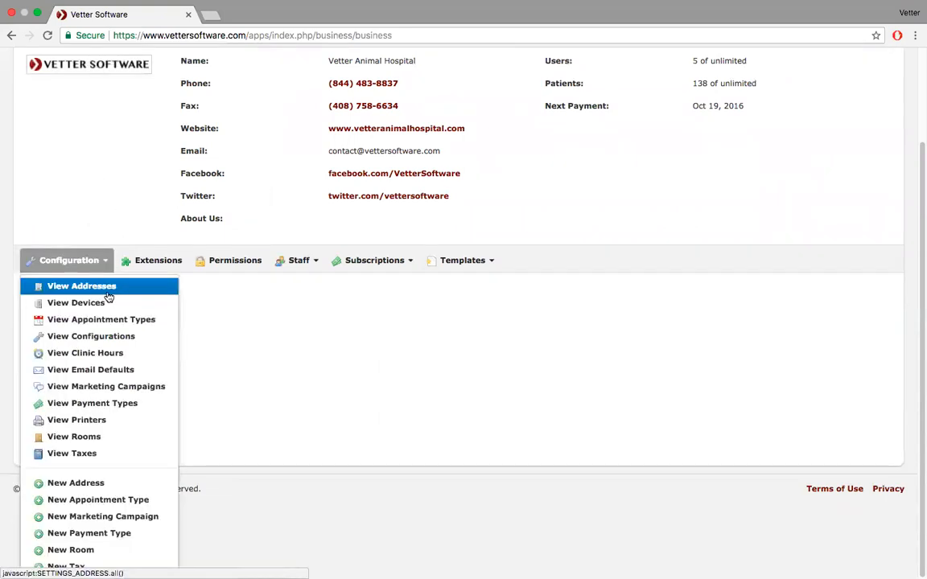
click(116, 309)
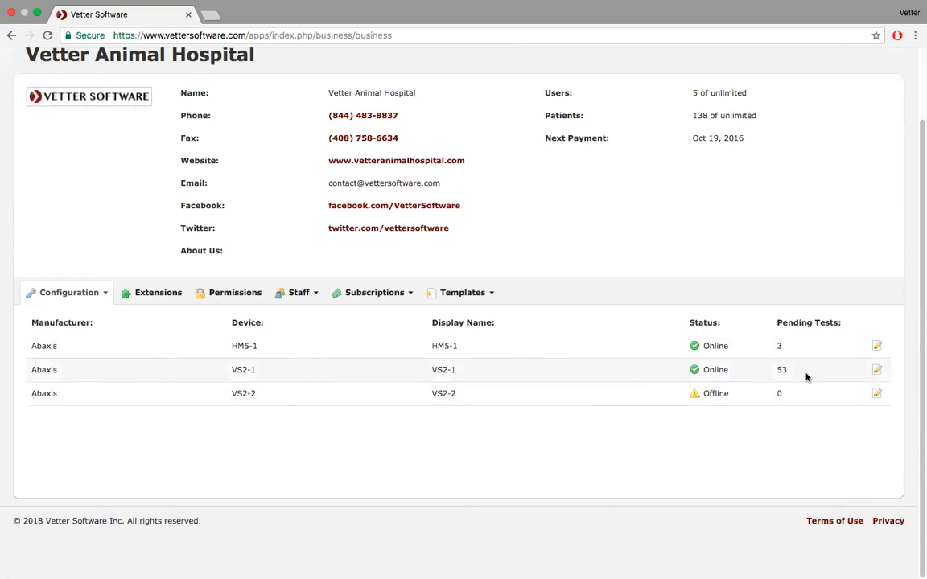
- Start a new marketing campaign titled 'Flyer vaccination promo - door handle'
click(105, 294)
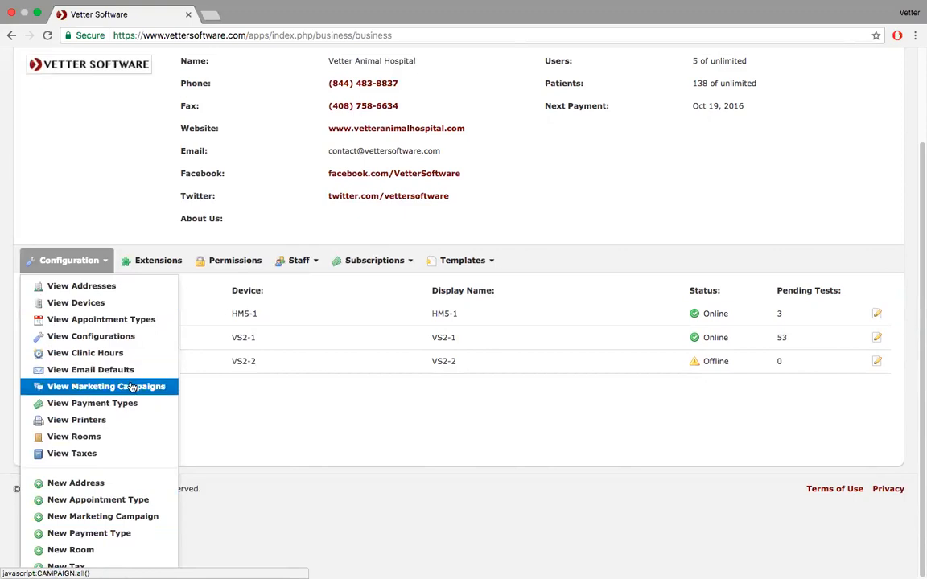
click(118, 516)
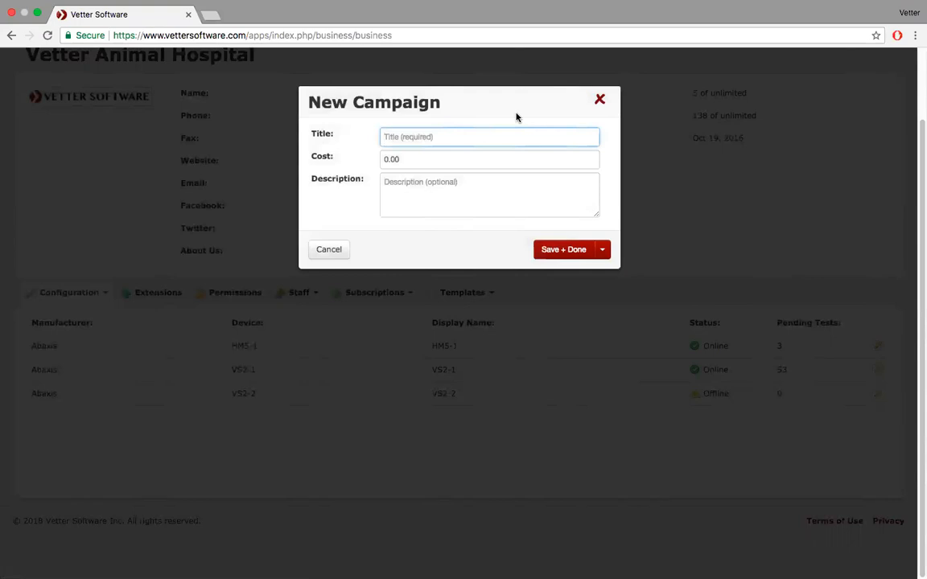
text(Local)
key(BackSpace)
key(BackSpace)
key(BackSpace)
key(BackSpace)
key(BackSpace)
text(Fly)
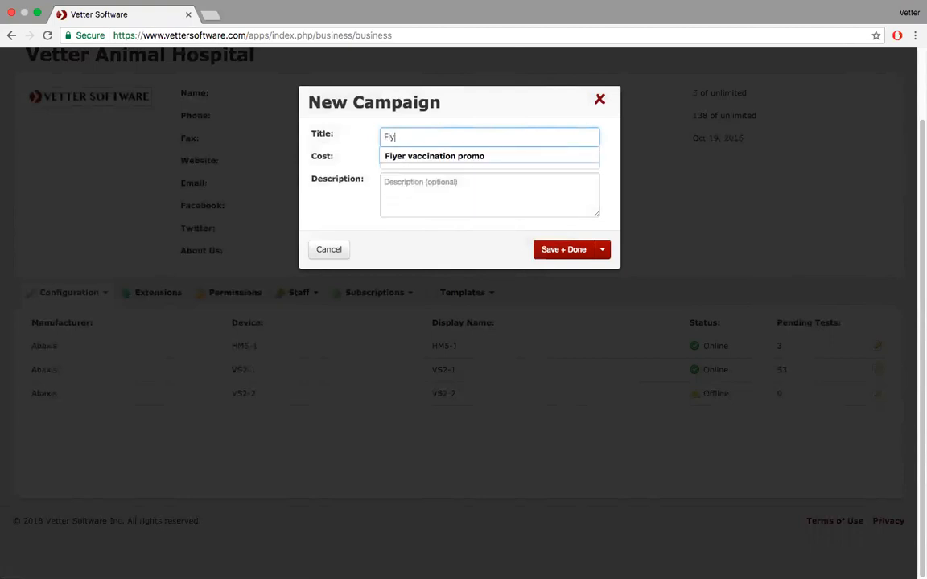
key(Down)
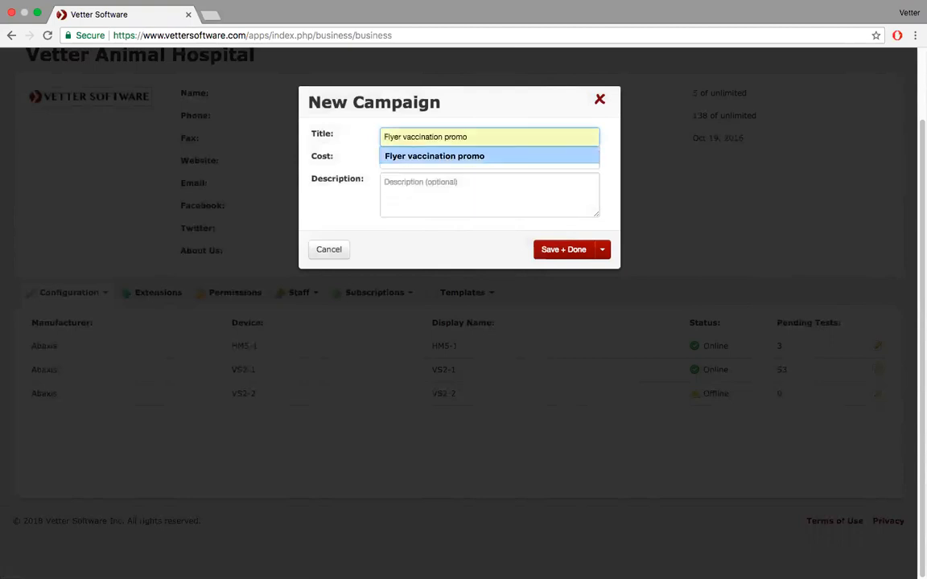
key(Return)
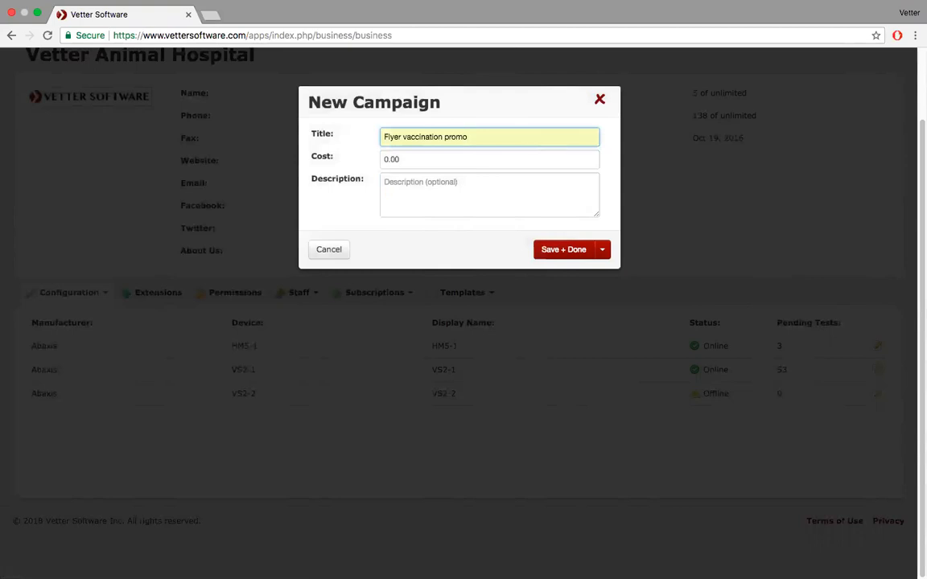
text(- door handle)
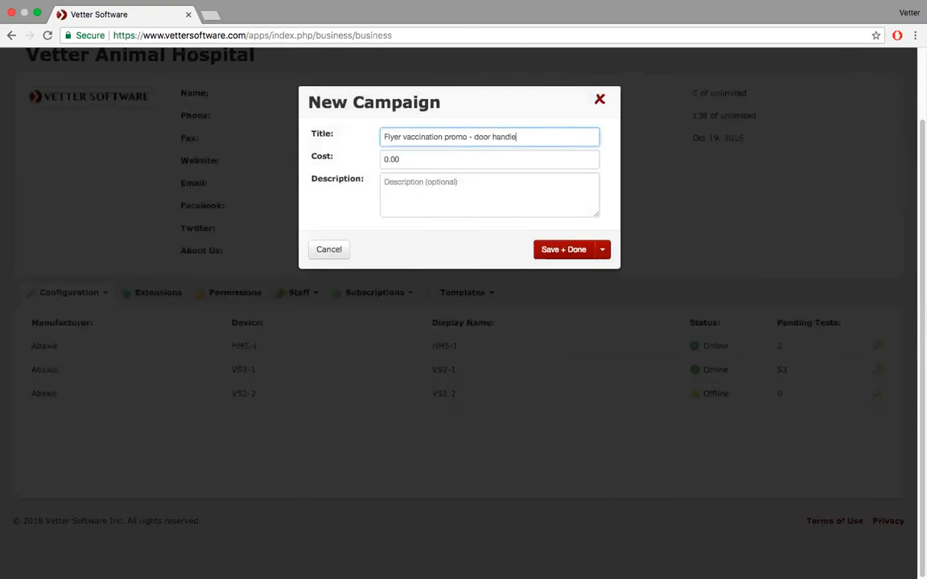
- Set the campaign cost to 500.00 and save it to the campaign list
click(411, 158)
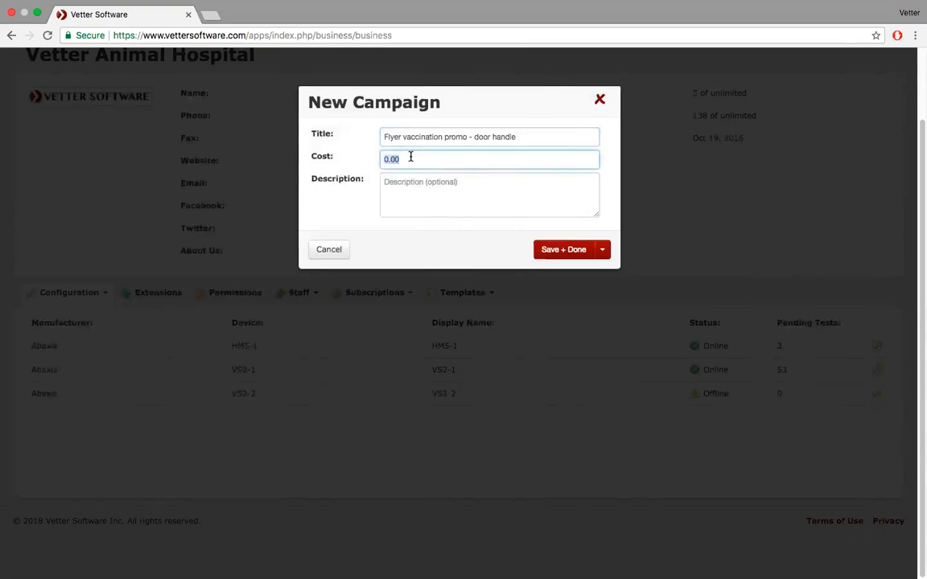
text(500.00)
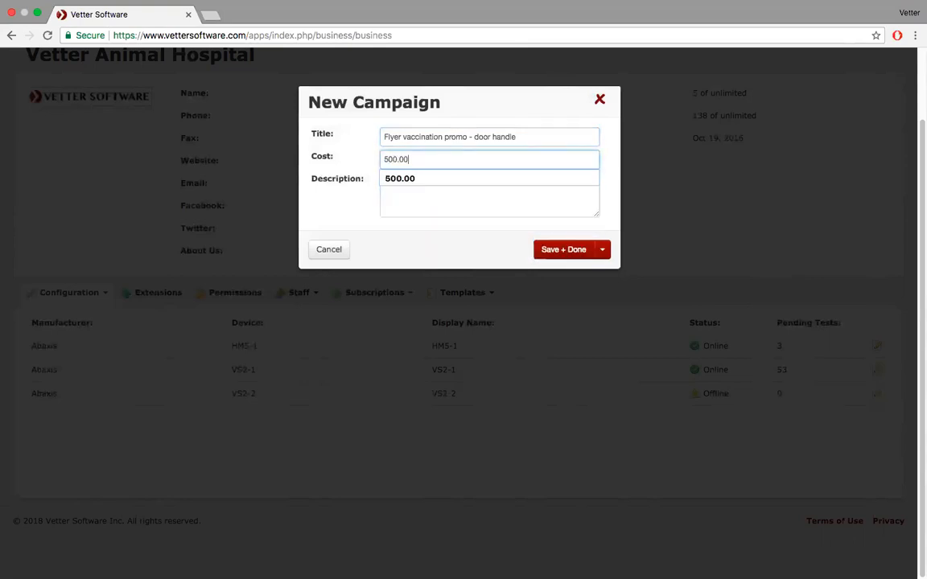
click(430, 207)
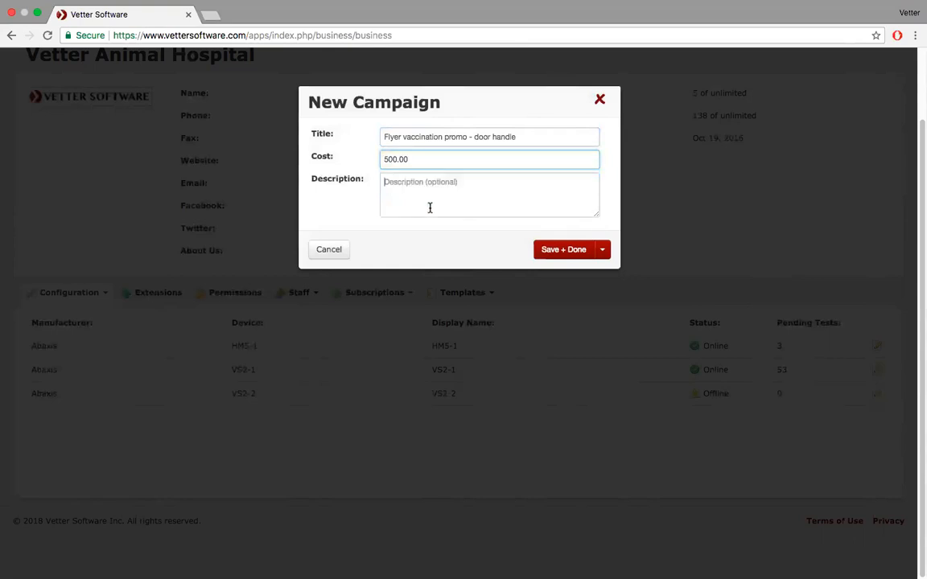
click(564, 251)
scroll(565, 256, down, 4)
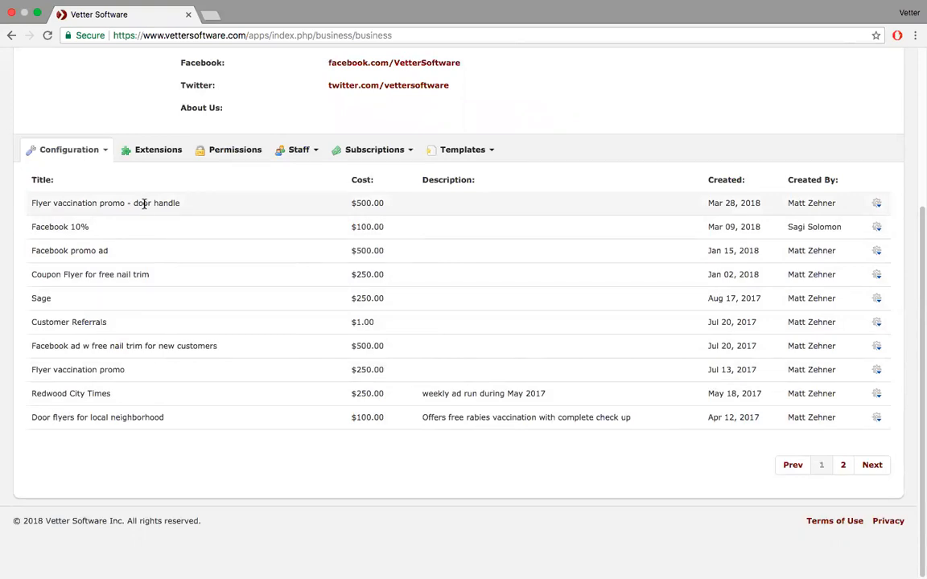
scroll(143, 203, up, 5)
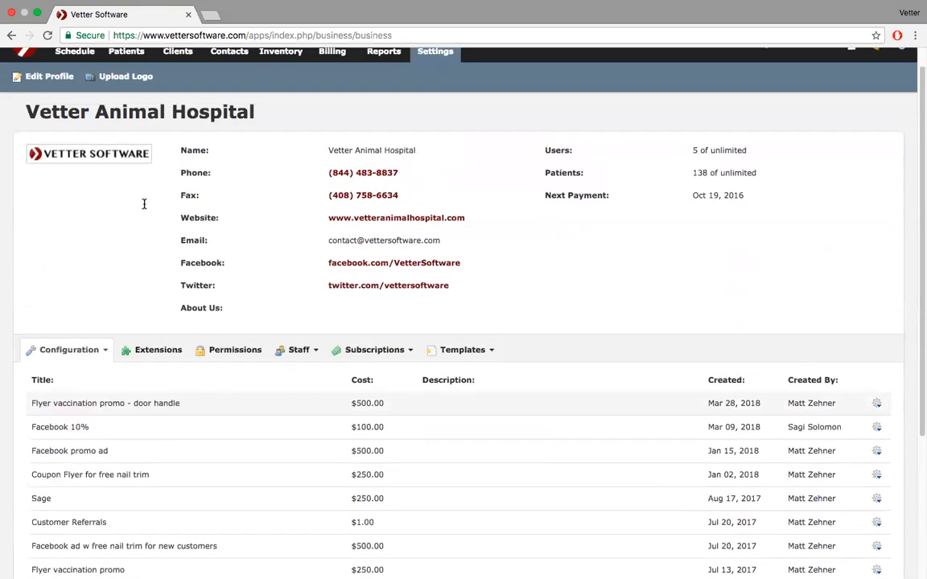
- Start a new 9:00am appointment in a new schedule tab with complaint Vaccination
super+click(74, 71)
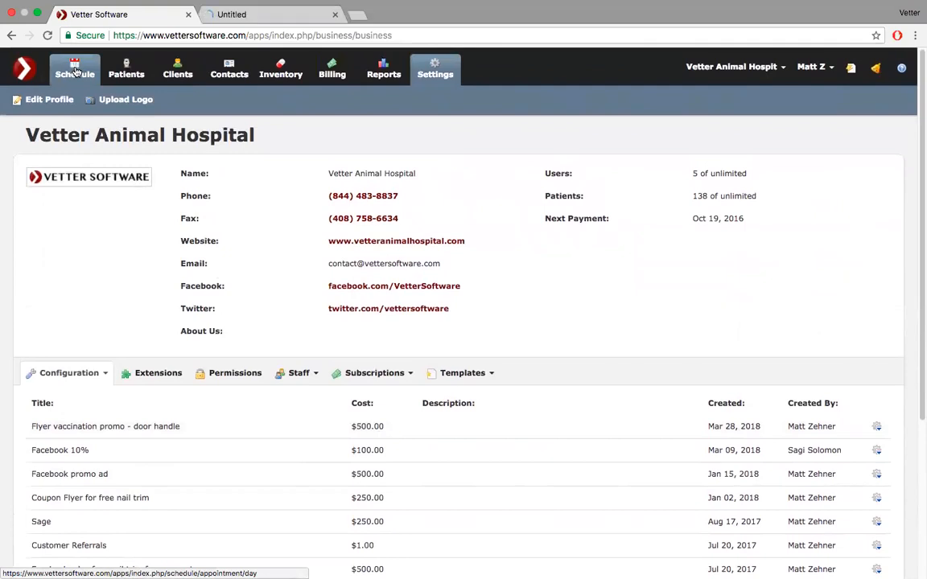
click(280, 29)
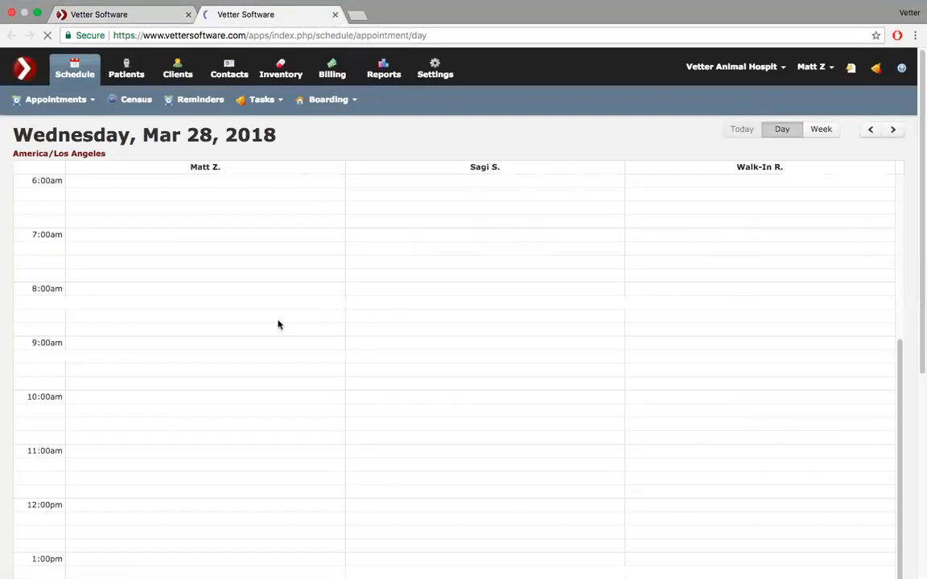
click(142, 348)
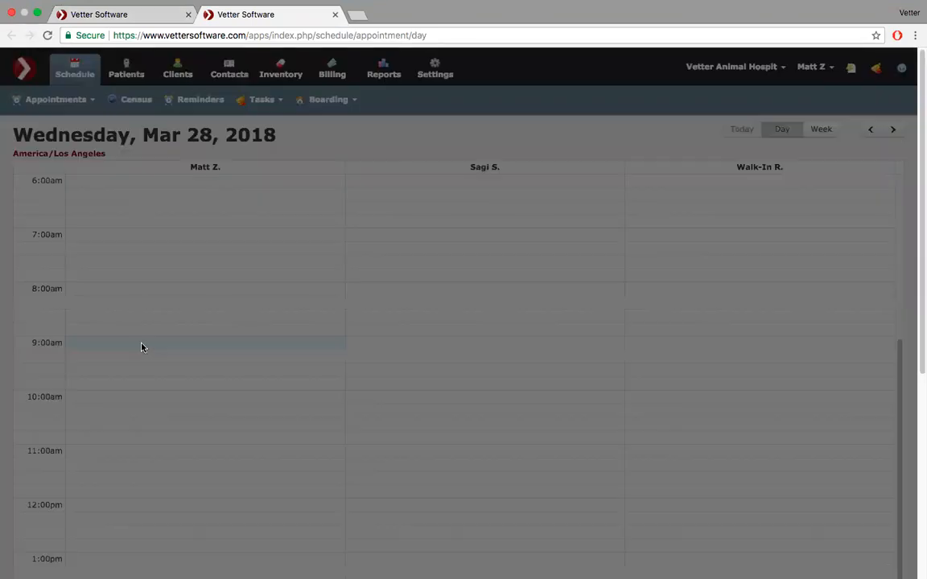
click(445, 157)
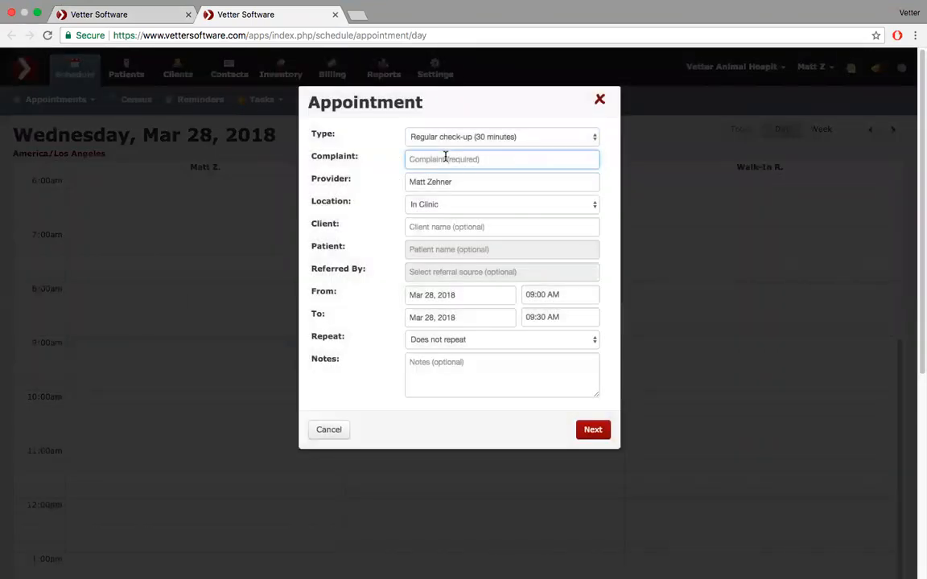
text(Vaccination)
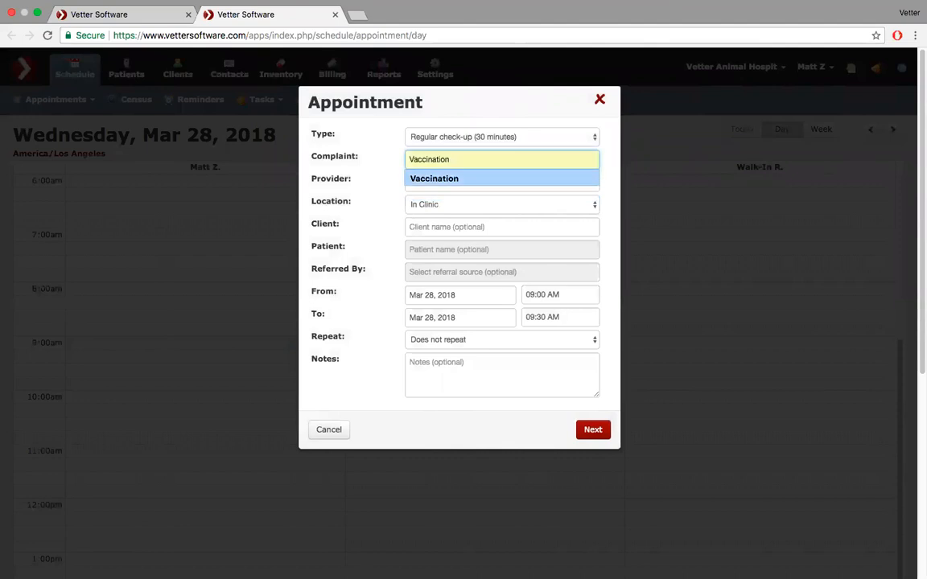
click(449, 178)
- Select the client and set the patient to Santa's Little Helper
click(445, 219)
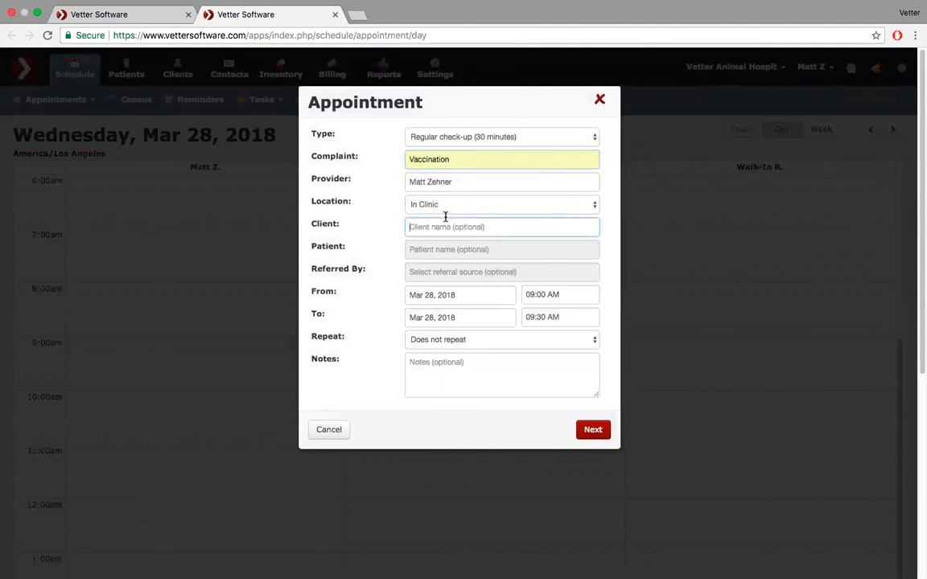
text(hom)
key(Down)
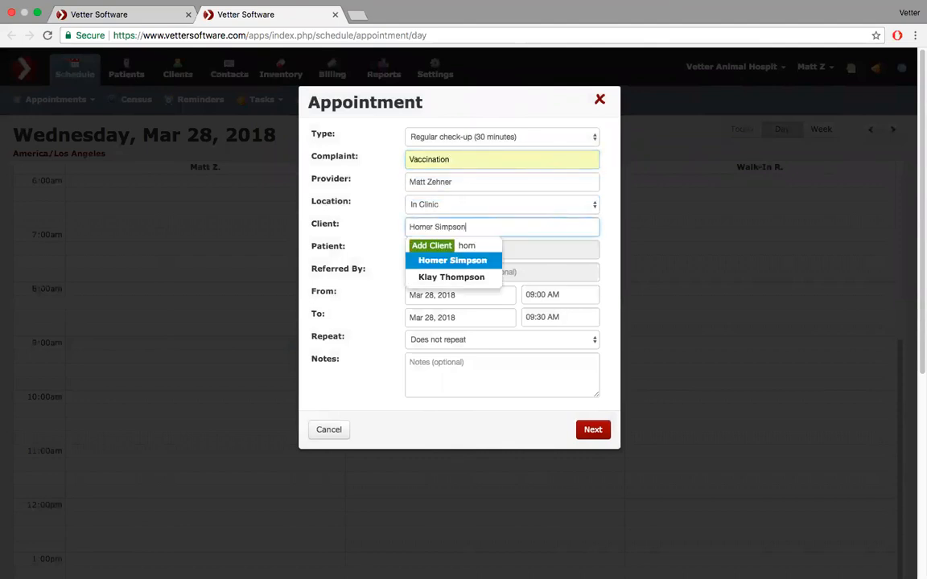
key(Return)
click(433, 250)
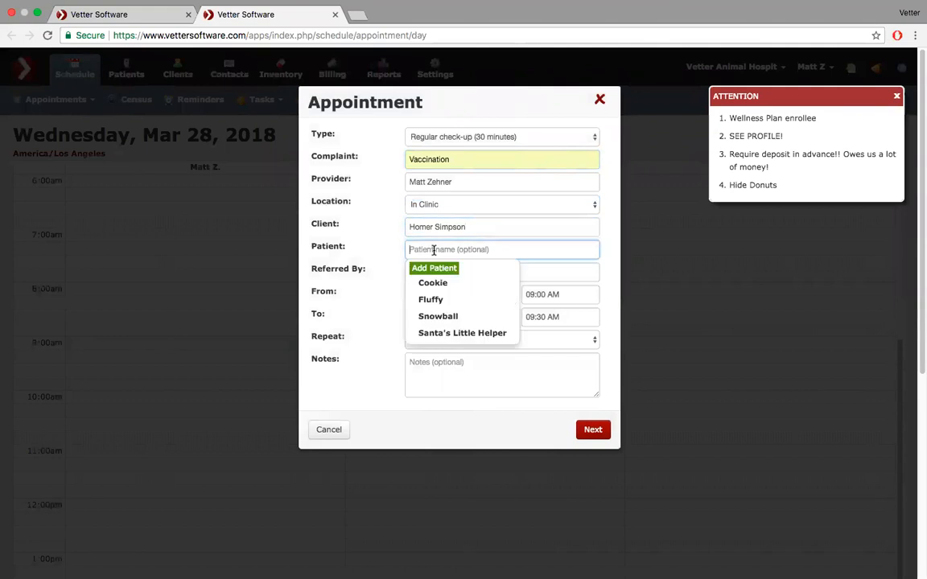
click(439, 334)
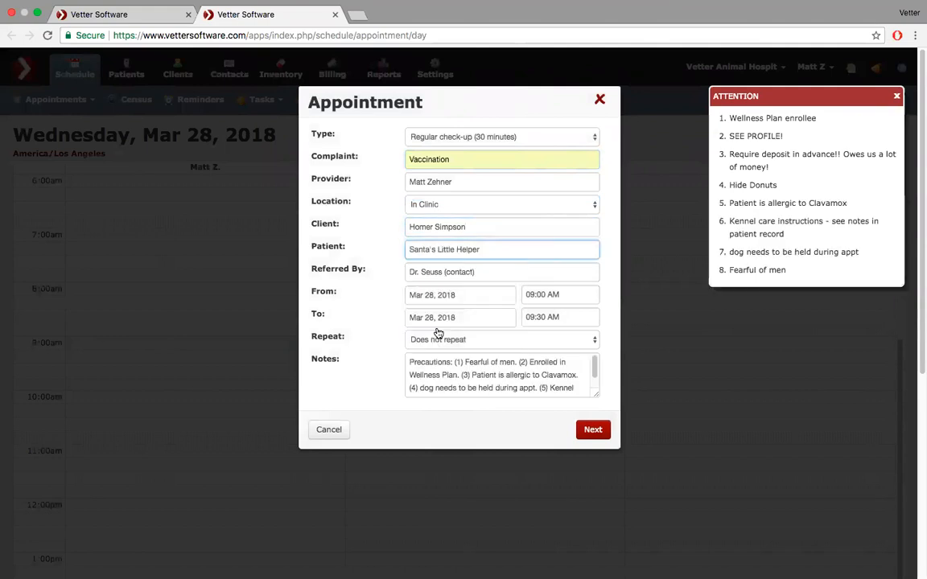
- Set Referred By to the 'Flyer vaccination promo - door handle' campaign and continue
click(476, 273)
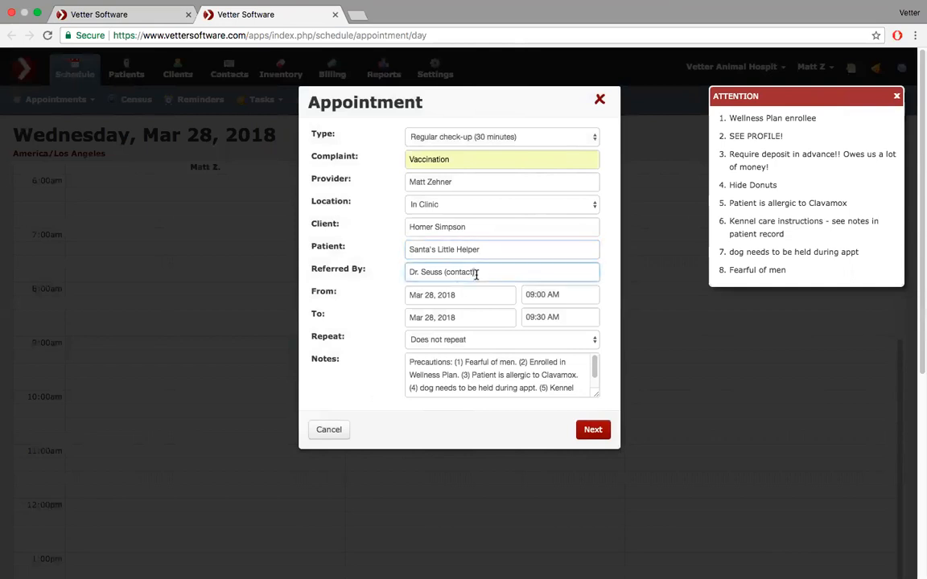
triple_click(476, 275)
text(flyer)
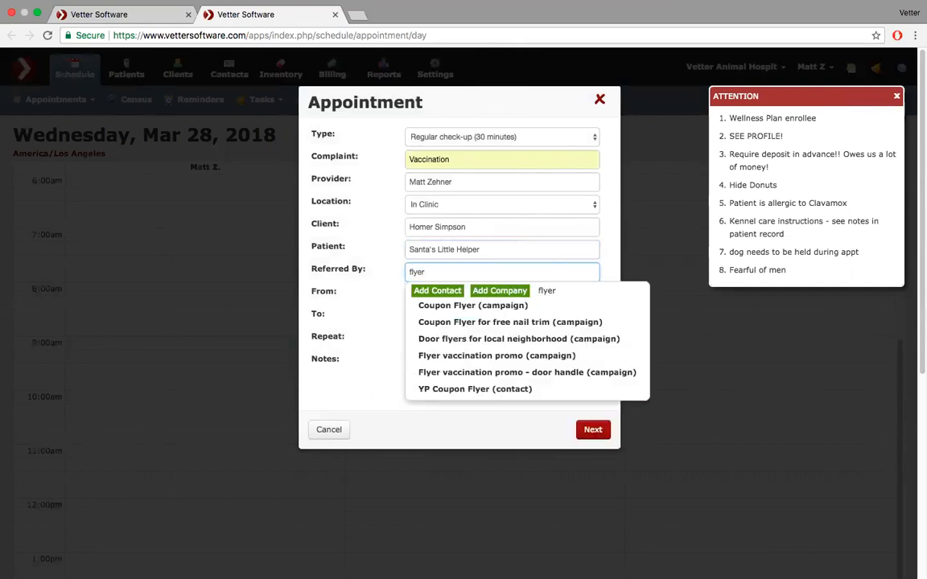
key(BackSpace)
key(BackSpace)
click(497, 373)
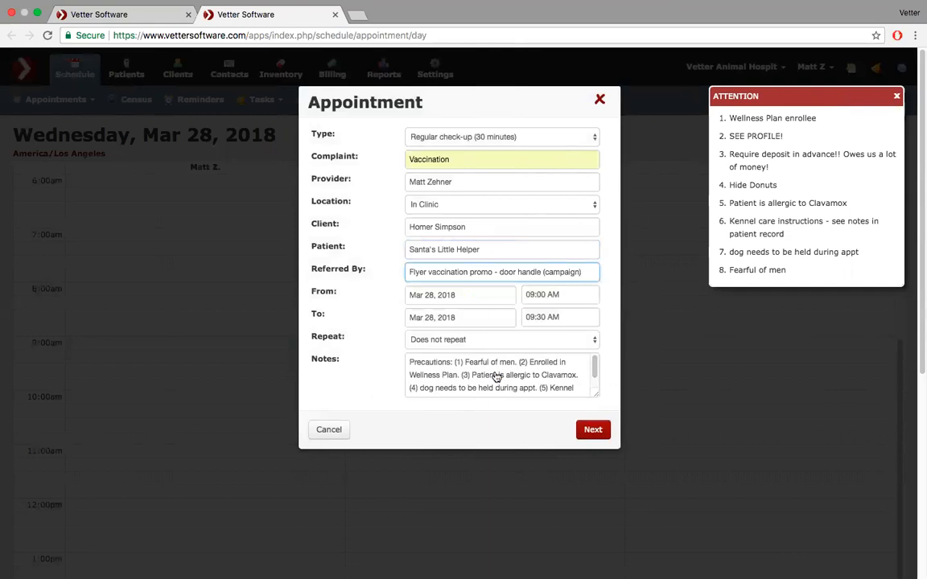
click(593, 431)
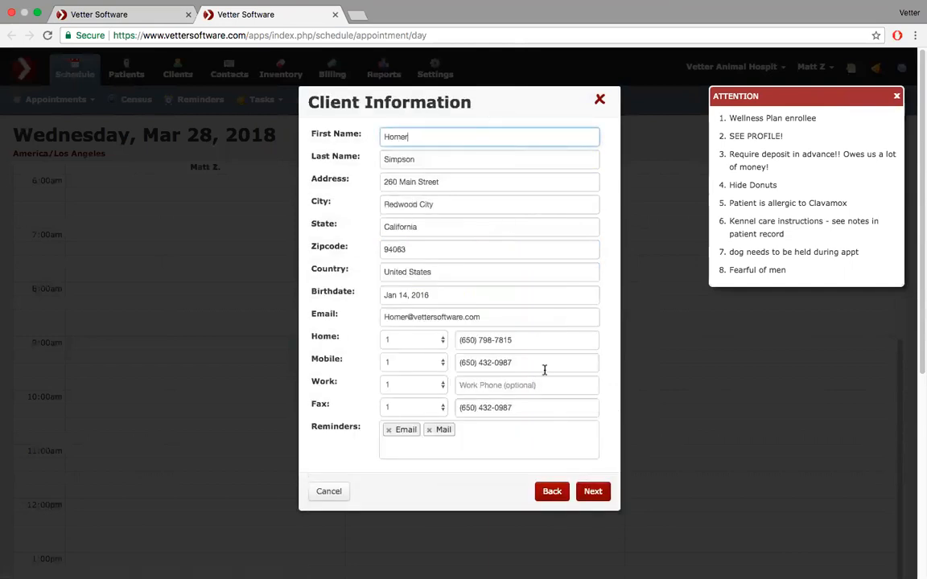
- Save the appointment with an emailed confirmation
click(594, 491)
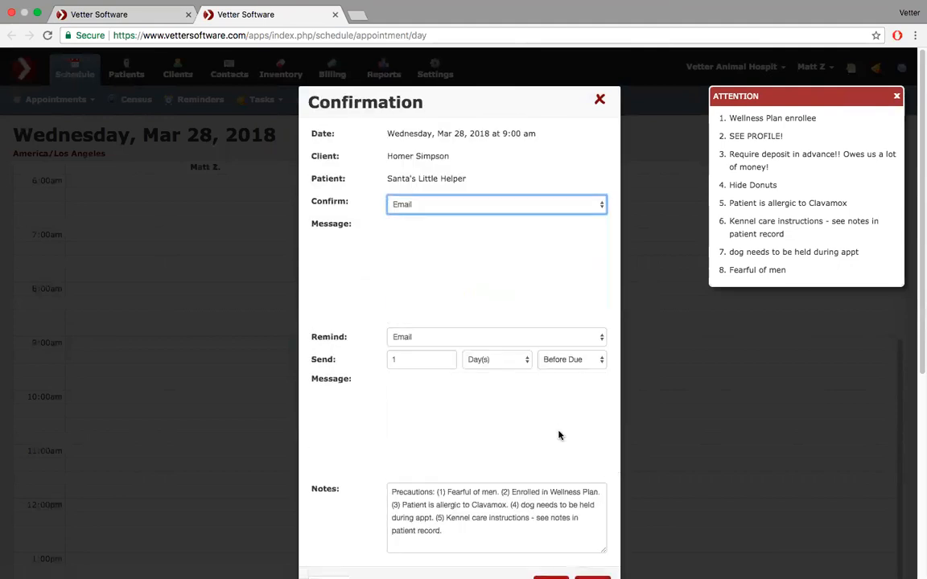
scroll(558, 427, down, 2)
scroll(623, 402, down, 5)
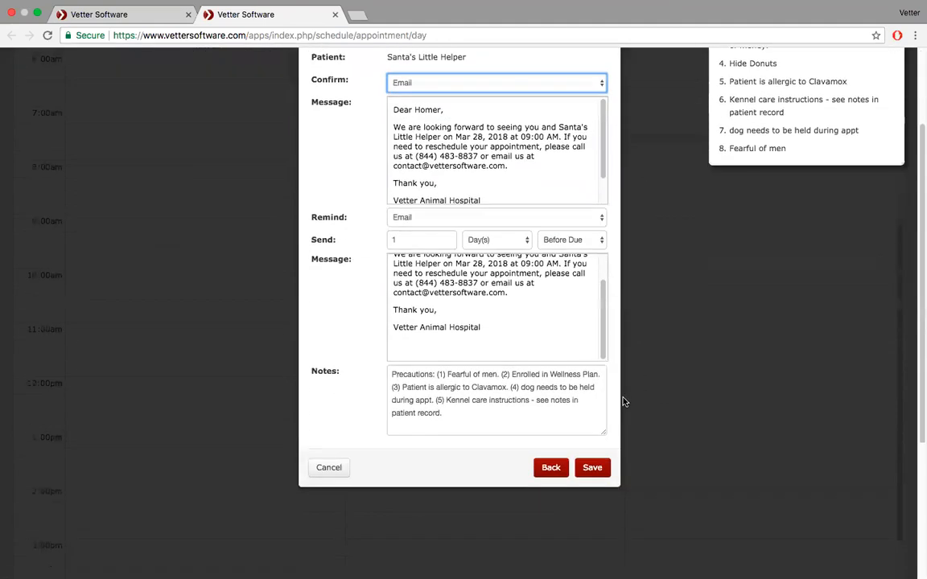
scroll(555, 326, up, 3)
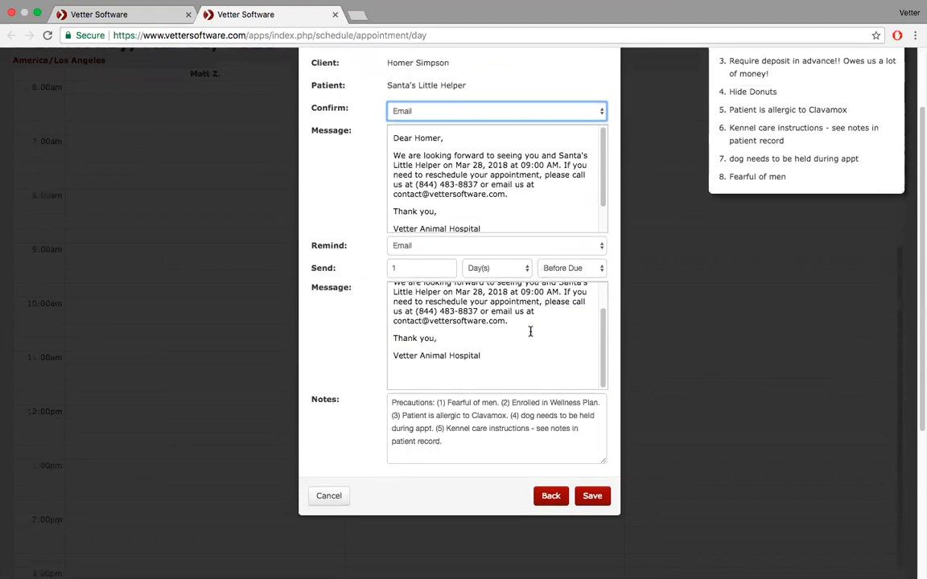
scroll(530, 330, up, 2)
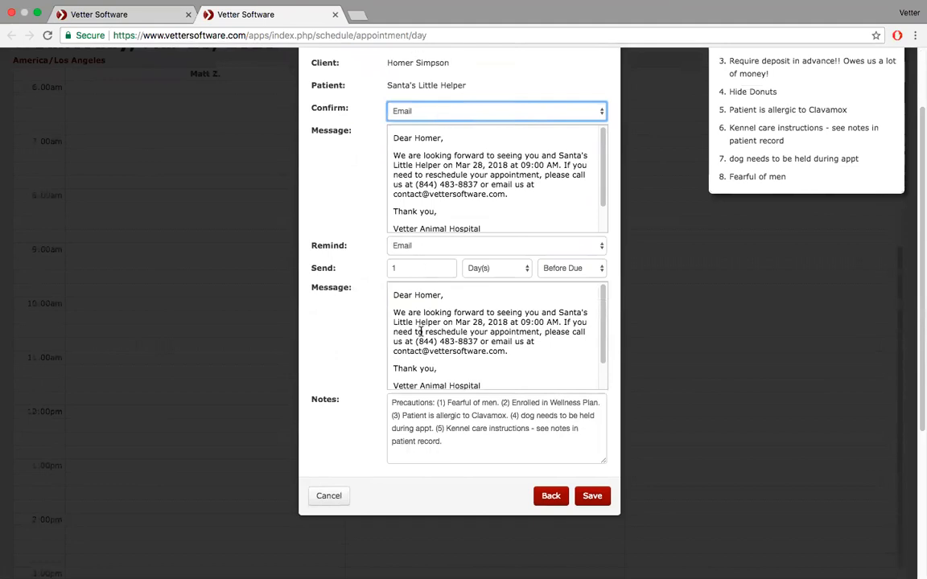
scroll(420, 331, down, 1)
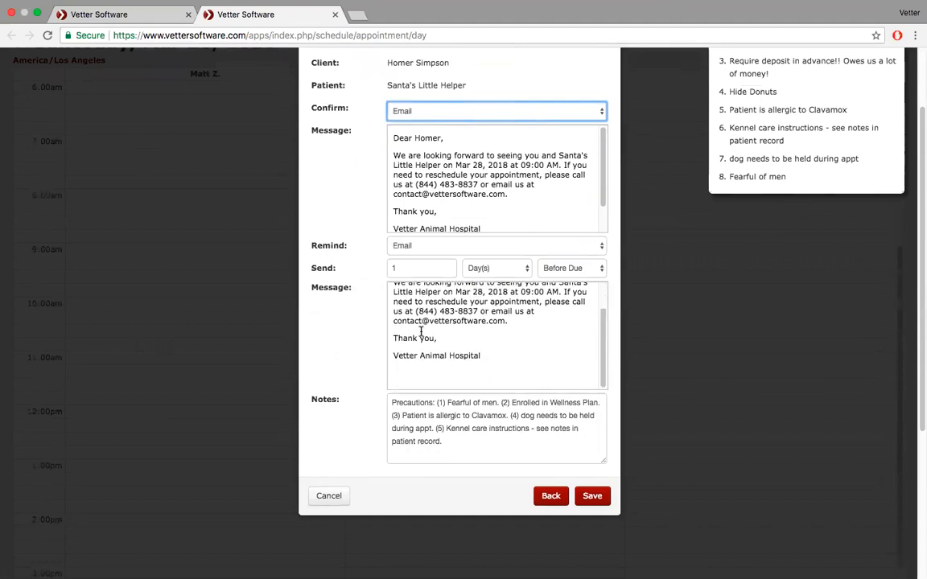
click(593, 496)
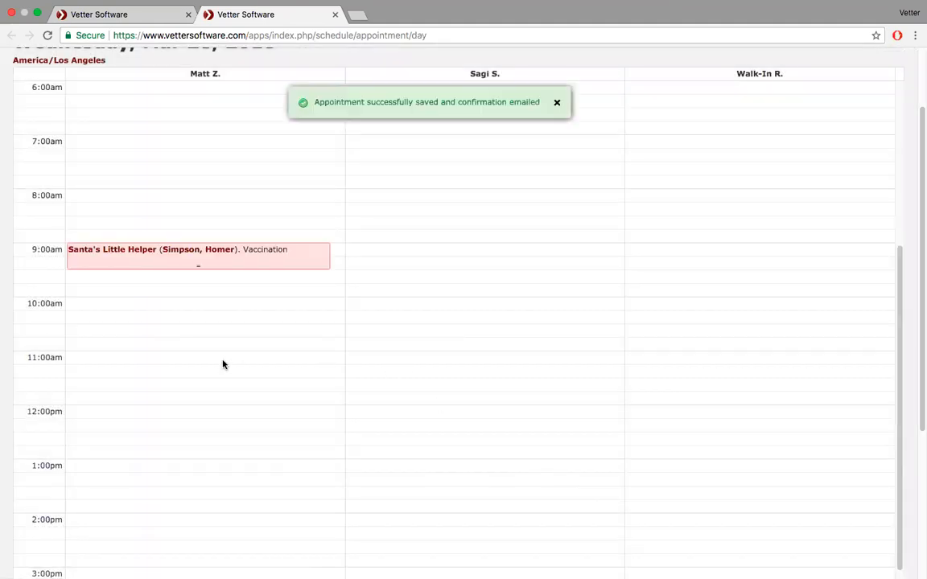
- Check in the 9:00am appointment on a new invoice with the Annual Exam bundle
click(193, 266)
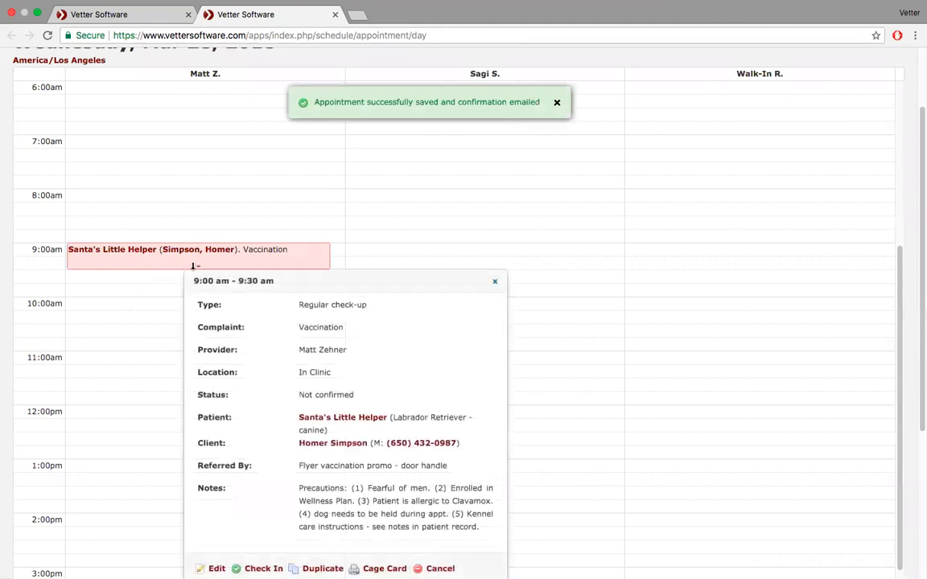
scroll(281, 379, down, 3)
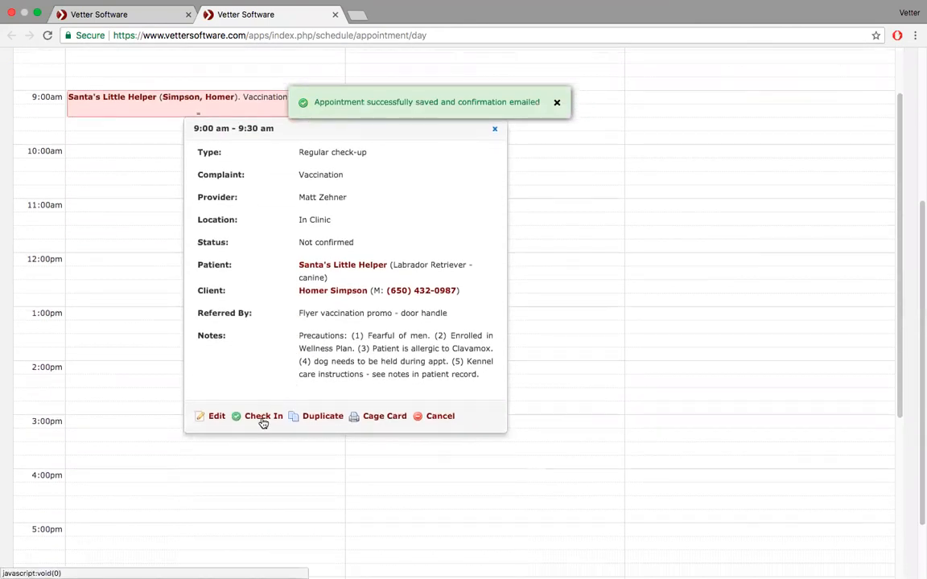
click(256, 416)
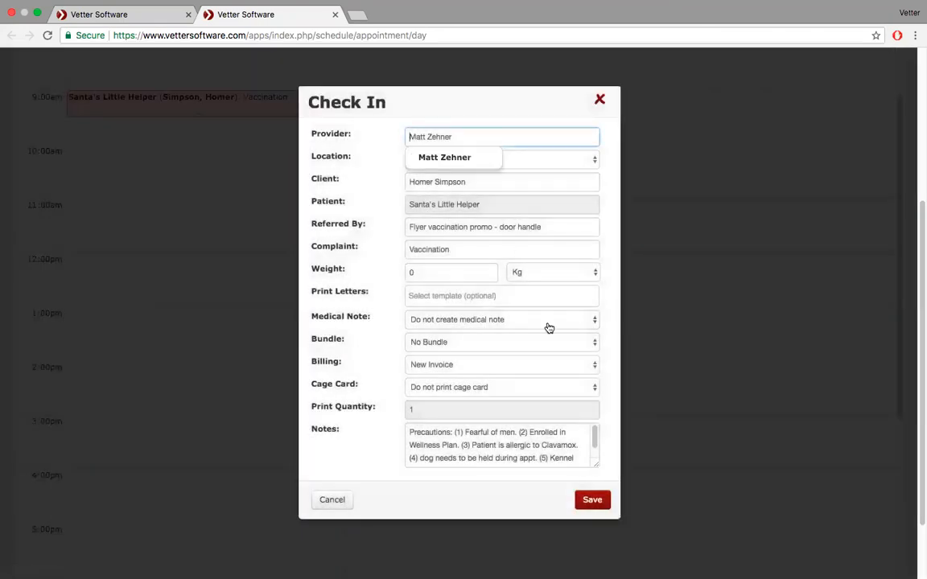
click(592, 367)
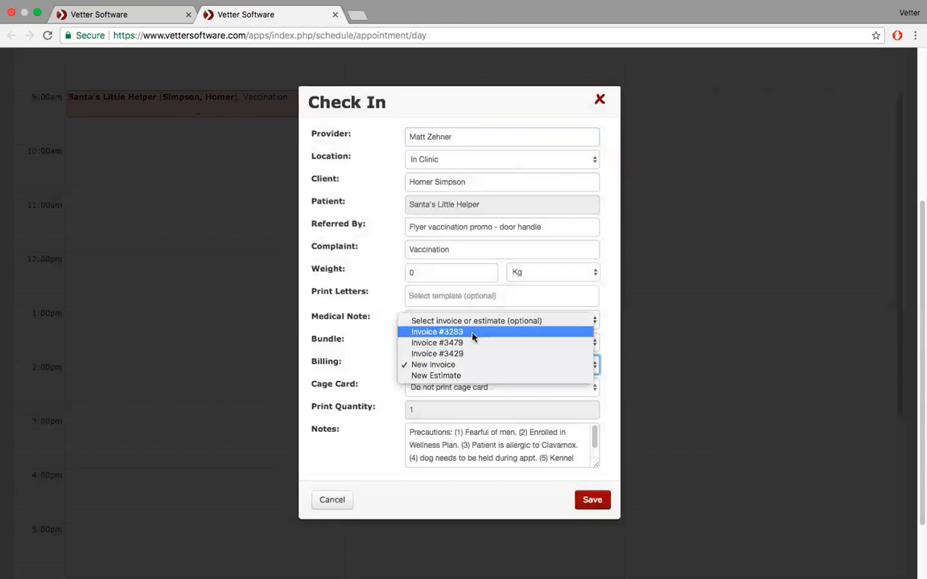
click(472, 366)
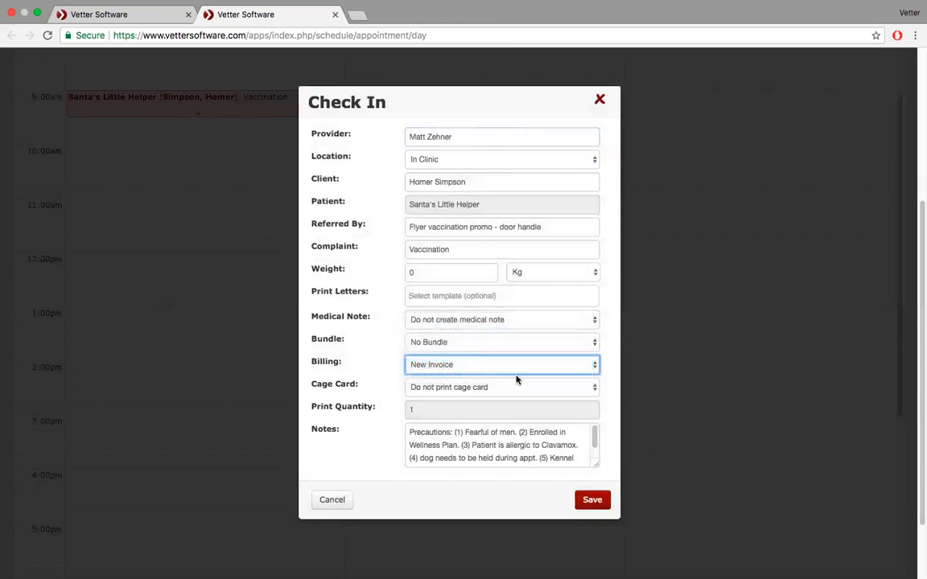
click(593, 346)
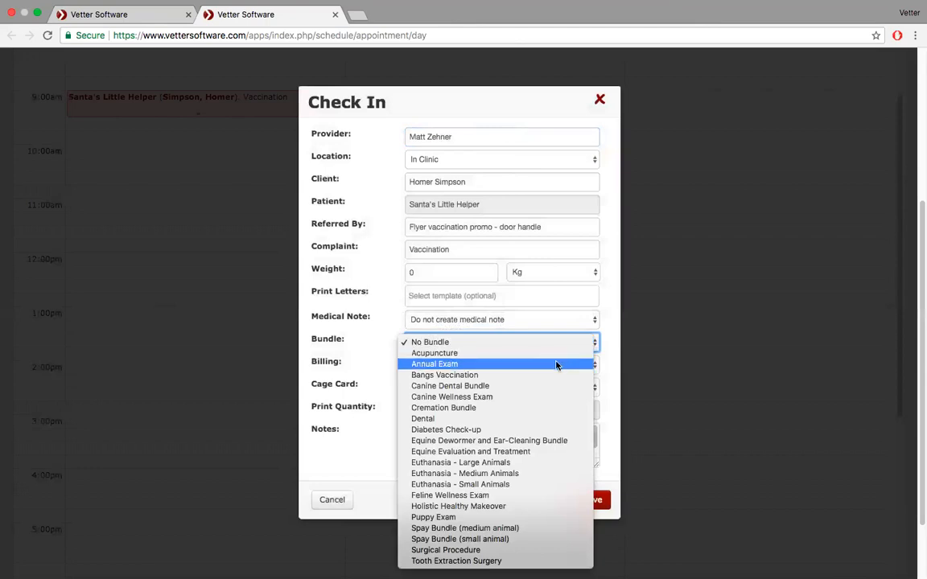
click(557, 364)
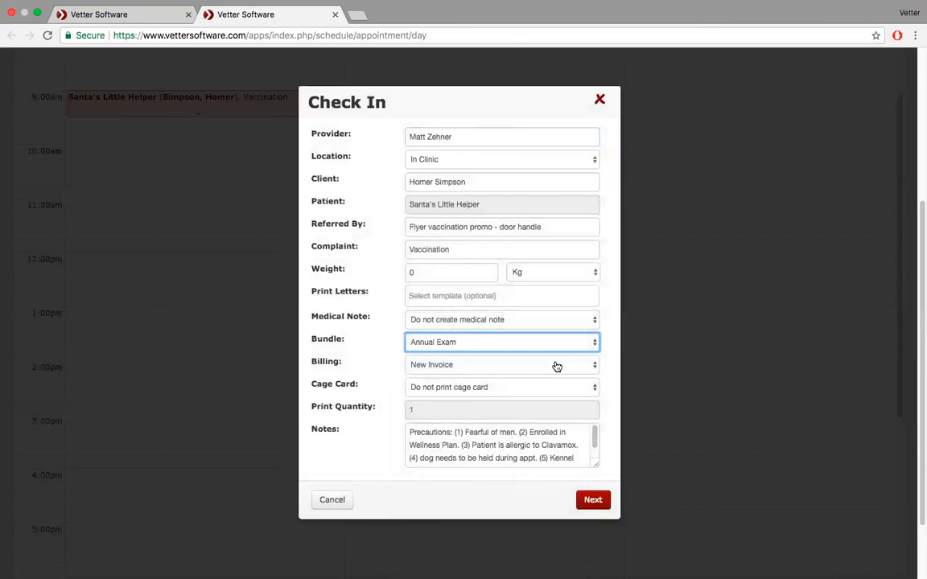
click(586, 499)
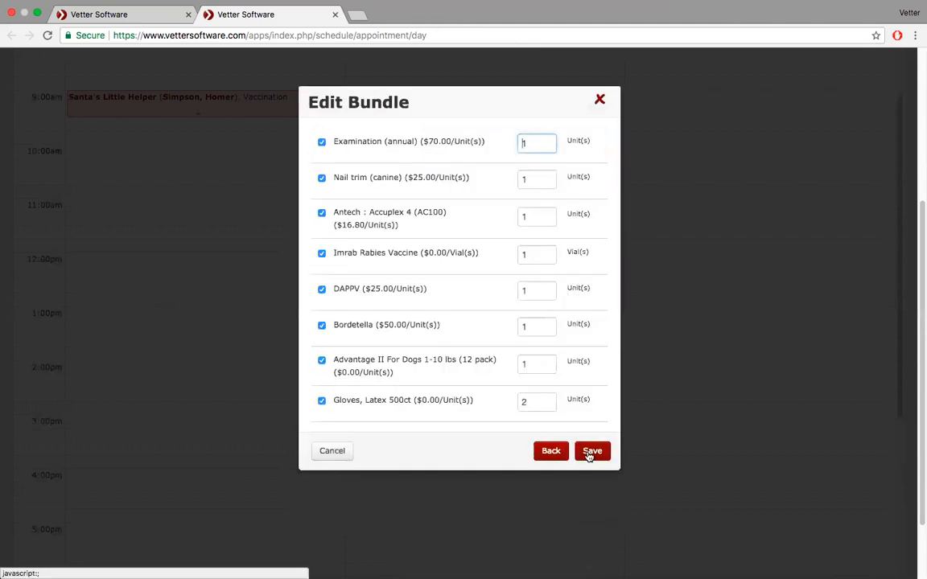
click(591, 453)
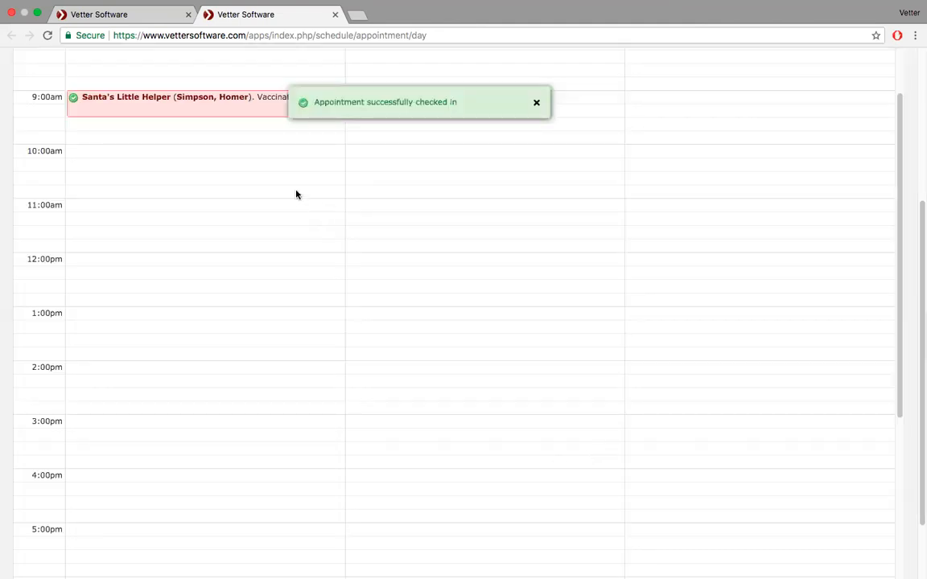
- Open the checked-in appointment, review Invoice #3482, then return to the schedule day view
scroll(239, 230, up, 3)
click(207, 199)
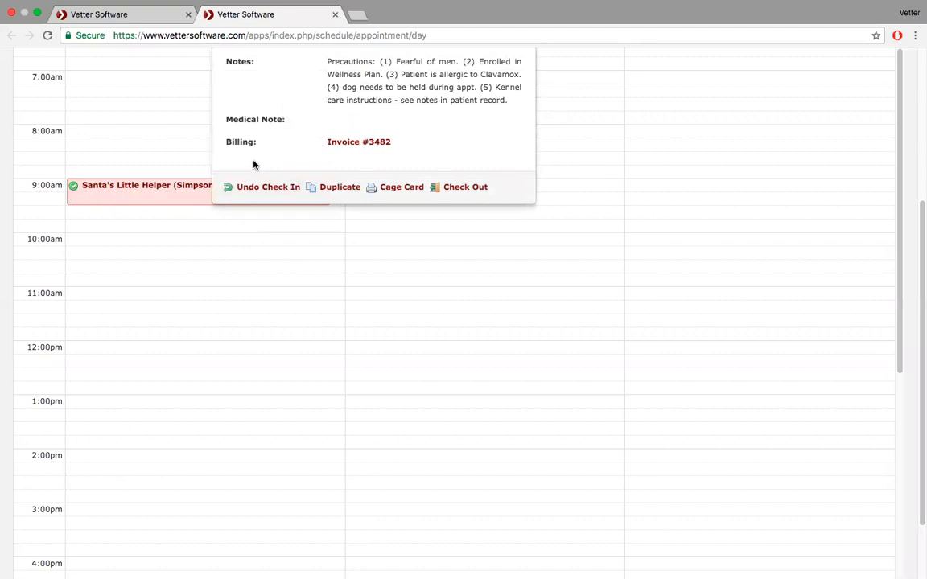
scroll(255, 164, up, 5)
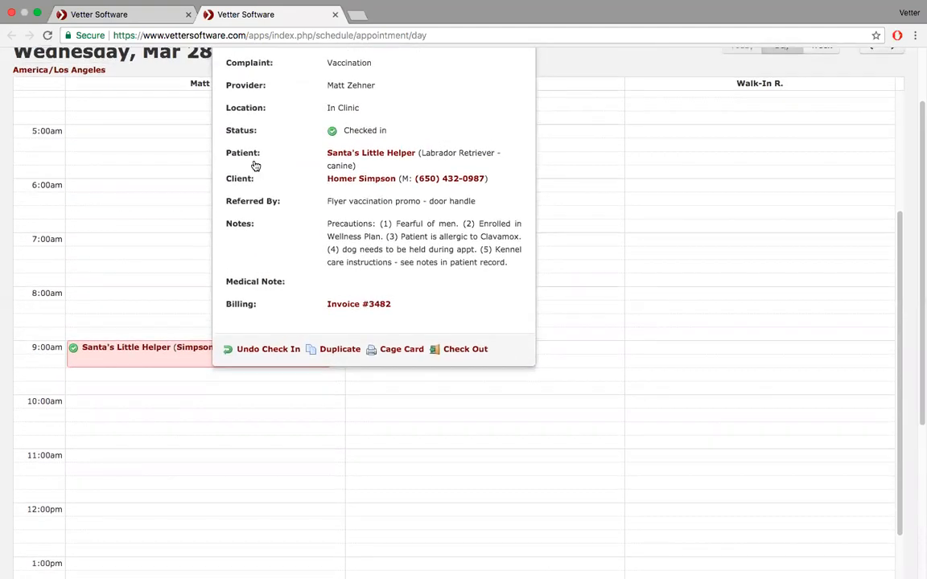
click(364, 306)
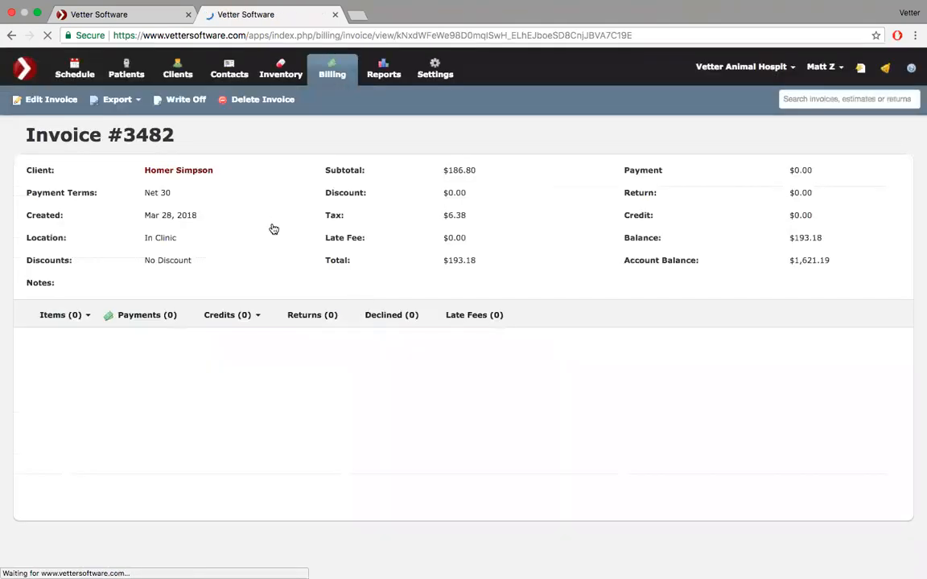
click(11, 35)
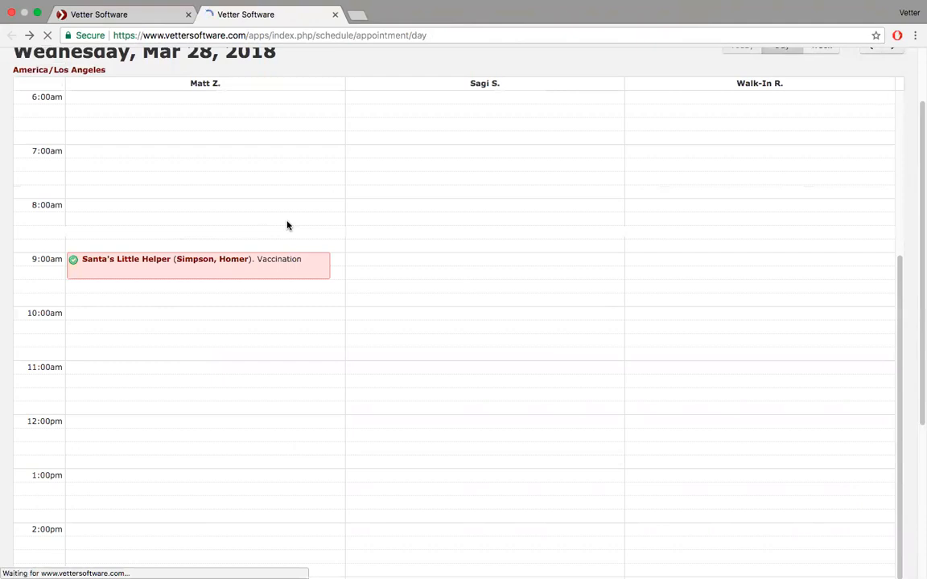
- Reopen the 9:00am appointment's details and start its checkout
click(246, 266)
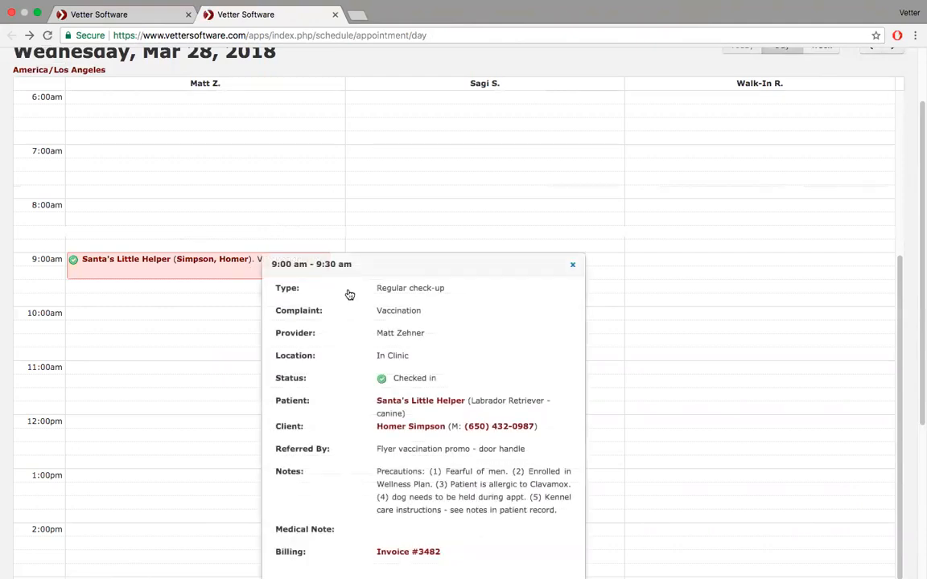
scroll(350, 294, down, 2)
scroll(351, 294, down, 3)
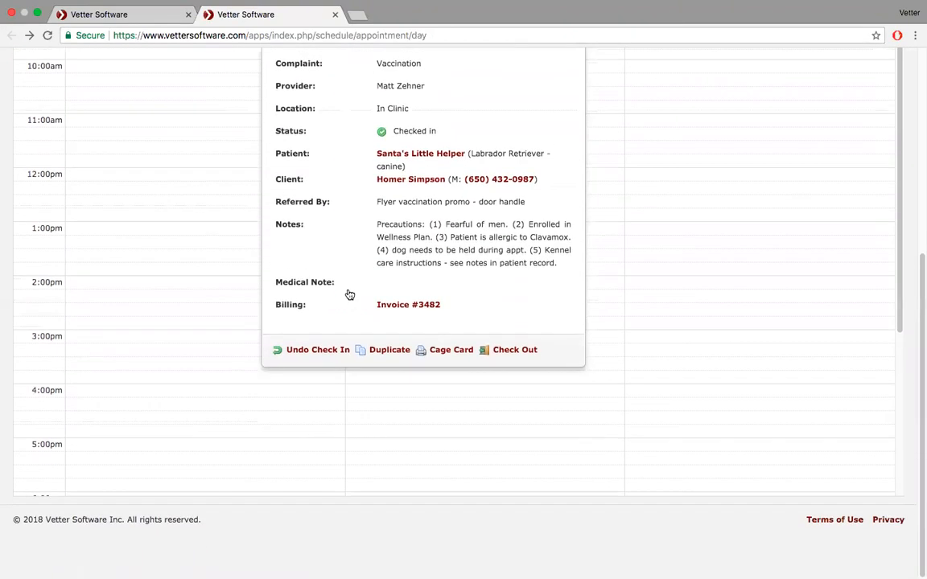
click(514, 352)
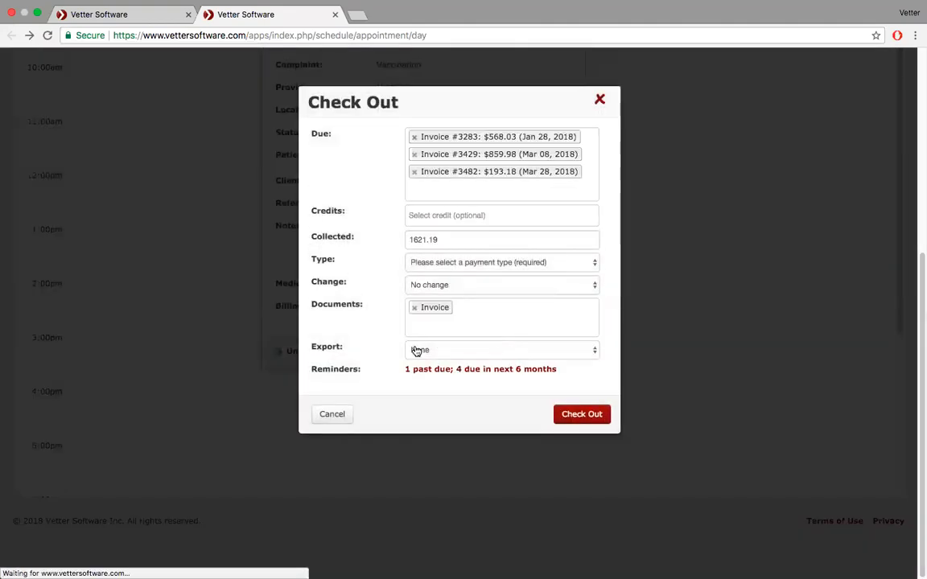
- Check out with a Vaccine Certificate added and 1621.19 paid by VISA
click(486, 307)
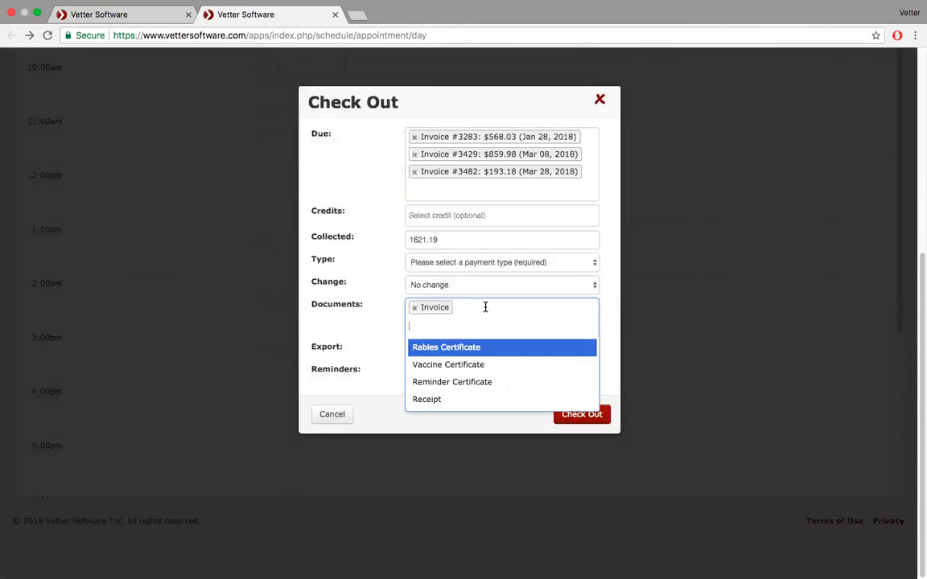
click(482, 364)
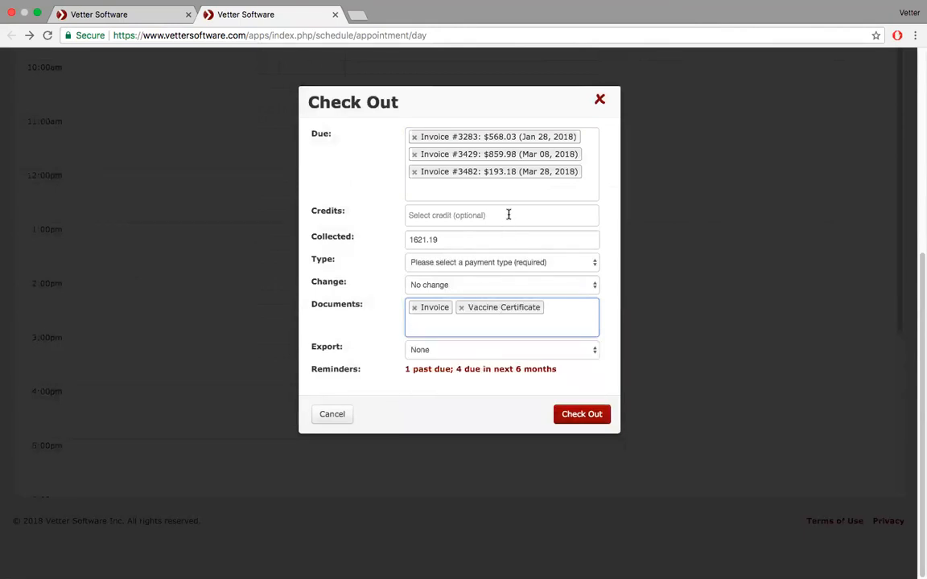
click(571, 265)
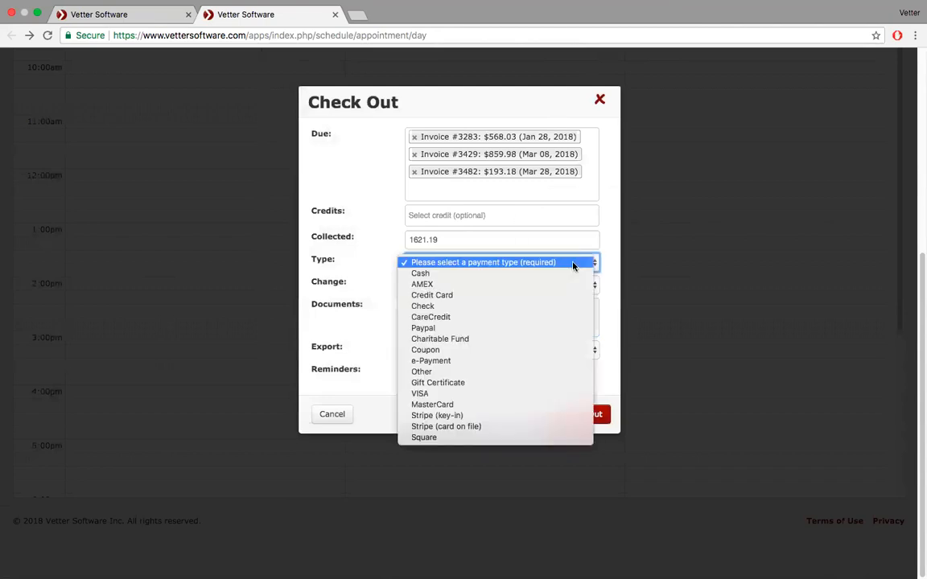
click(552, 394)
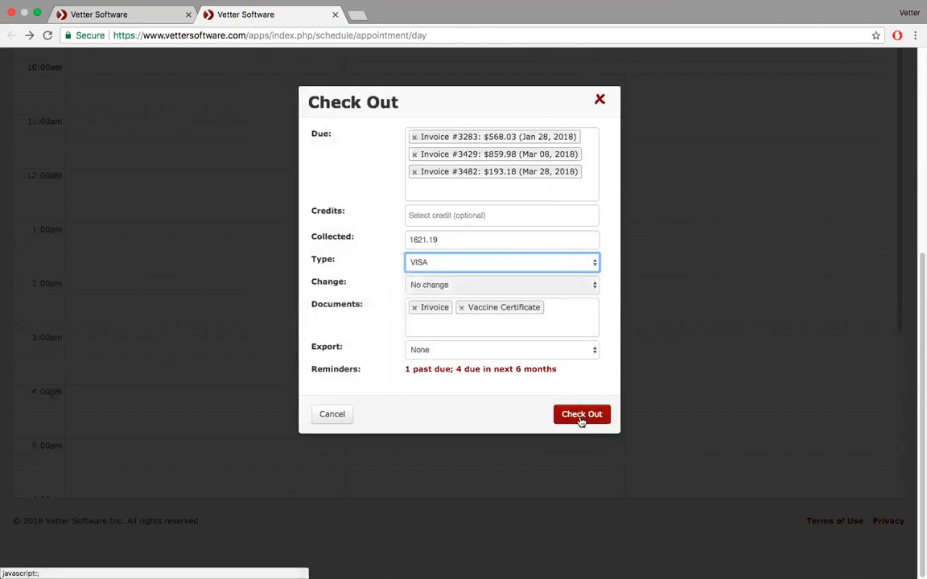
click(581, 416)
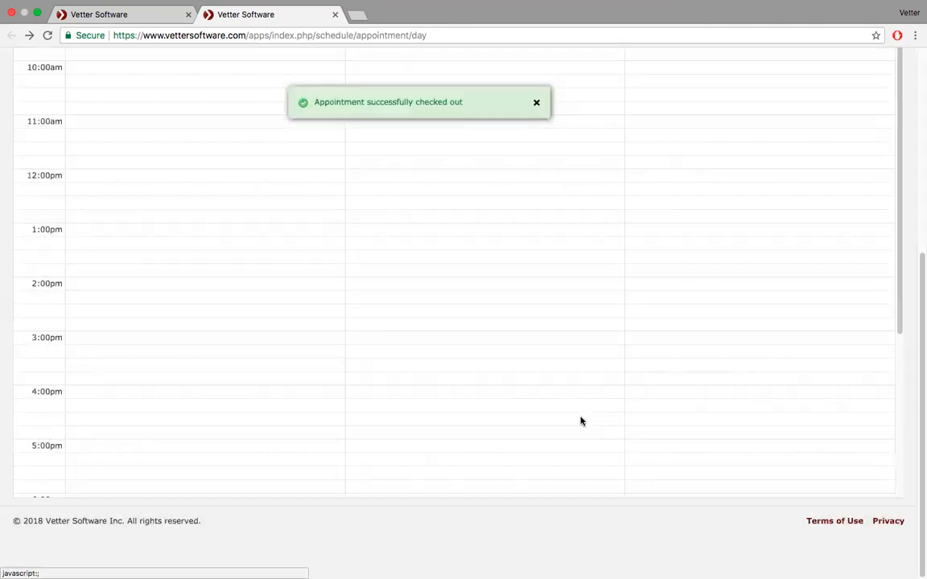
scroll(227, 203, up, 3)
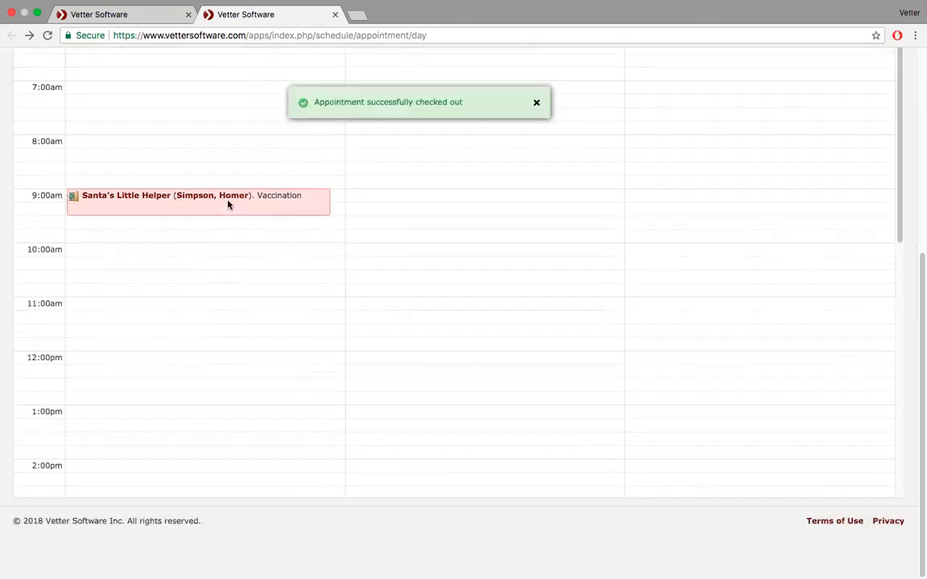
scroll(228, 204, up, 10)
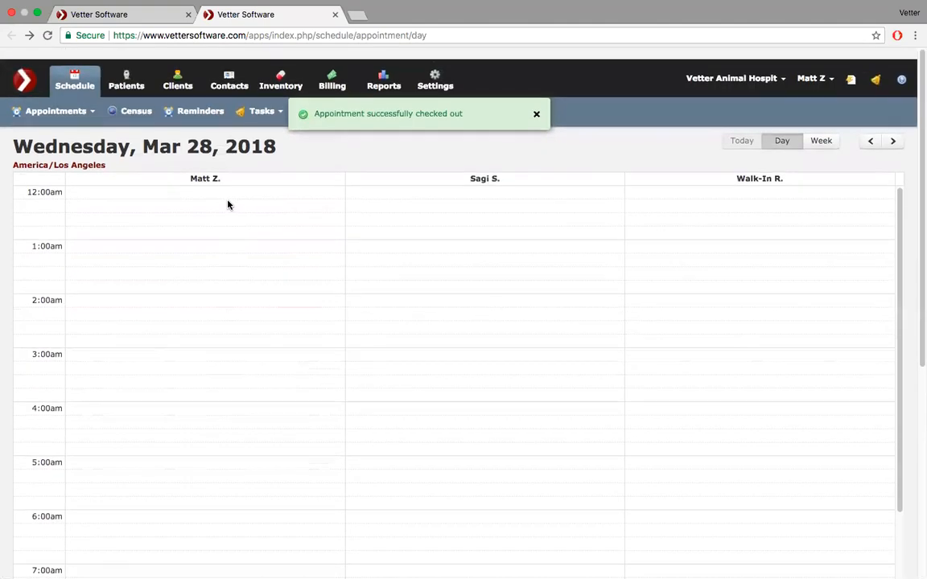
- Open the Referral Source Summary report from the Reports dashboard
click(384, 72)
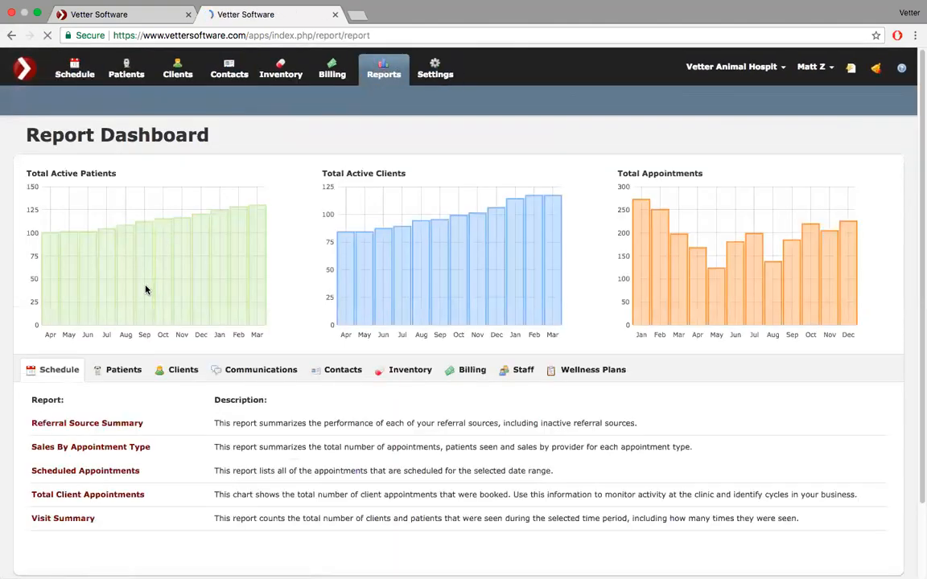
click(99, 426)
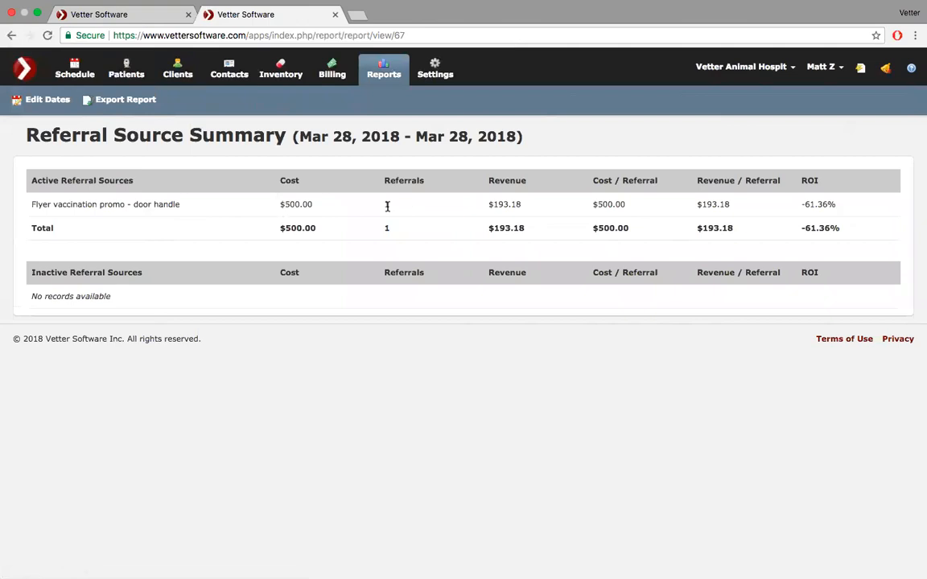
- Regenerate the report for 'Last year' (Jan 01–Dec 31, 2017) and review the referral results
click(40, 102)
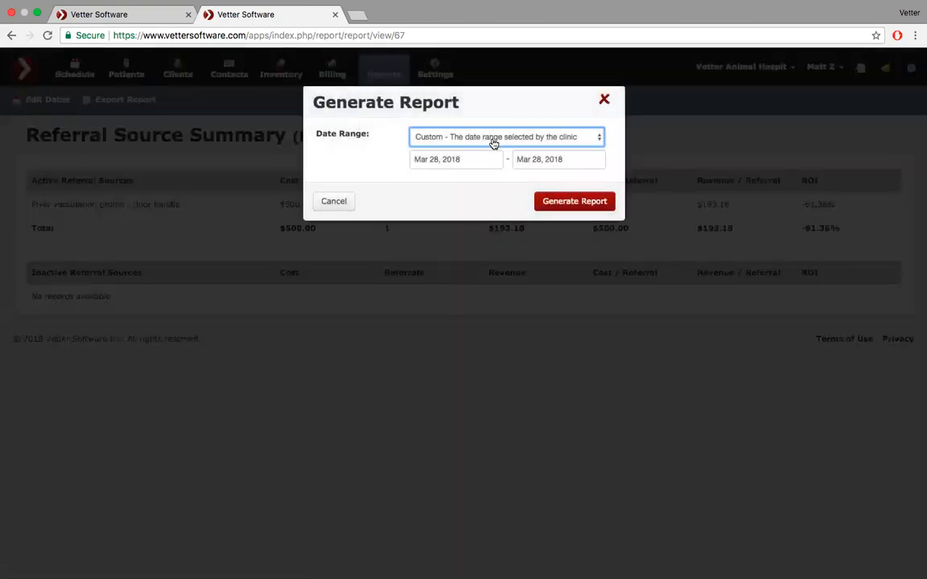
click(534, 138)
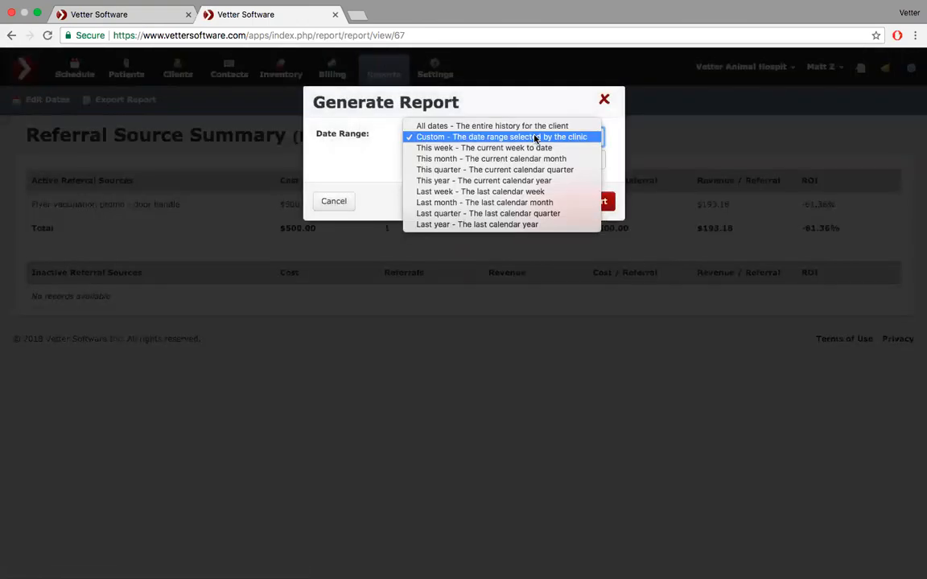
click(524, 226)
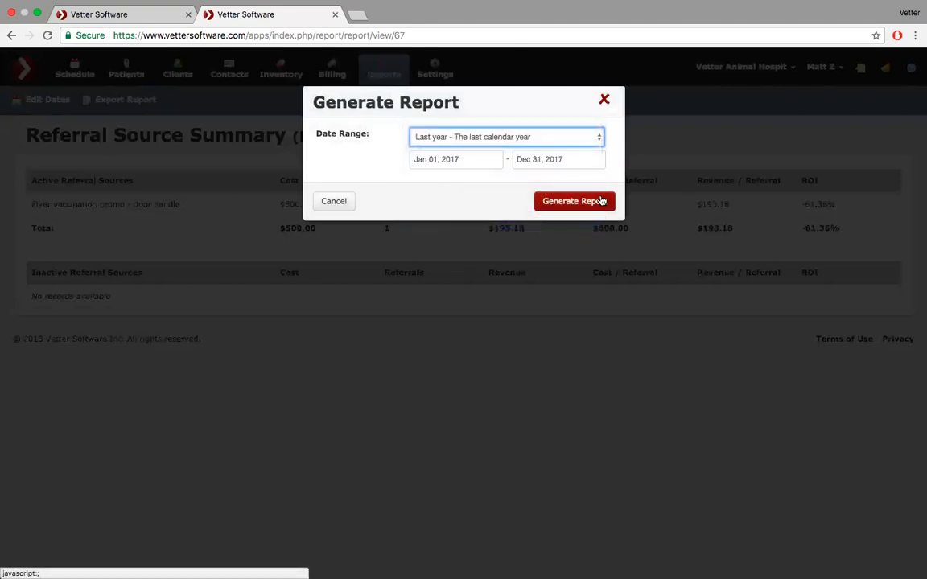
click(585, 204)
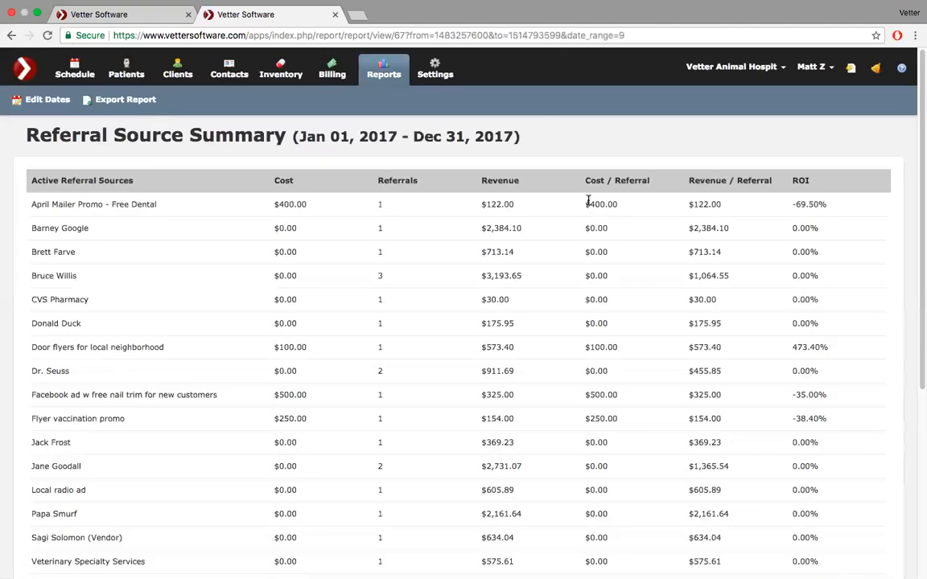
scroll(203, 300, down, 1)
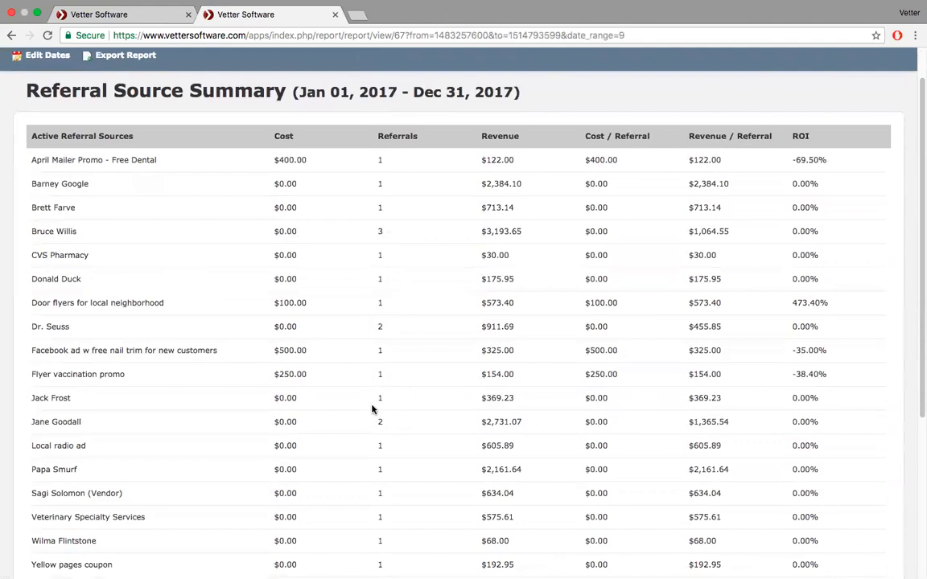
scroll(373, 408, down, 3)
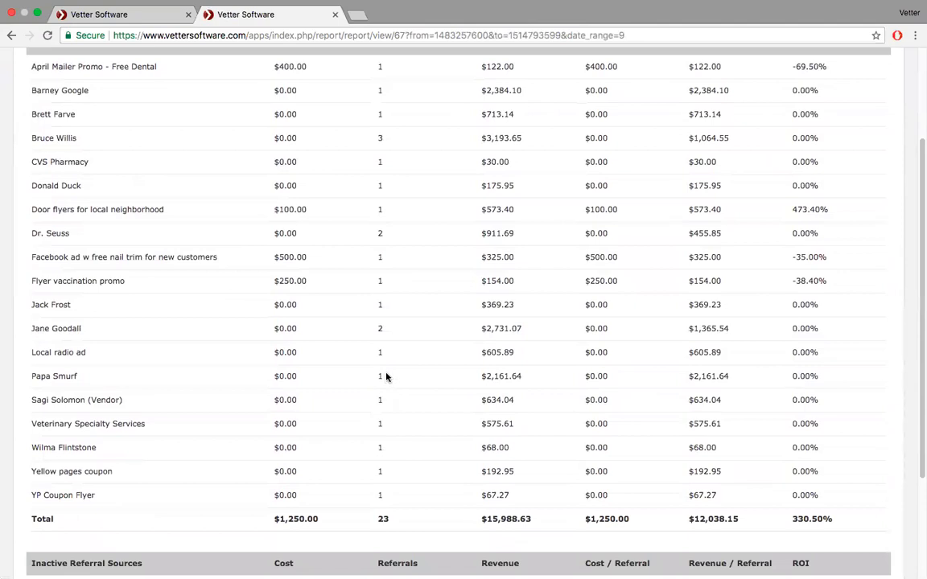
scroll(386, 377, down, 5)
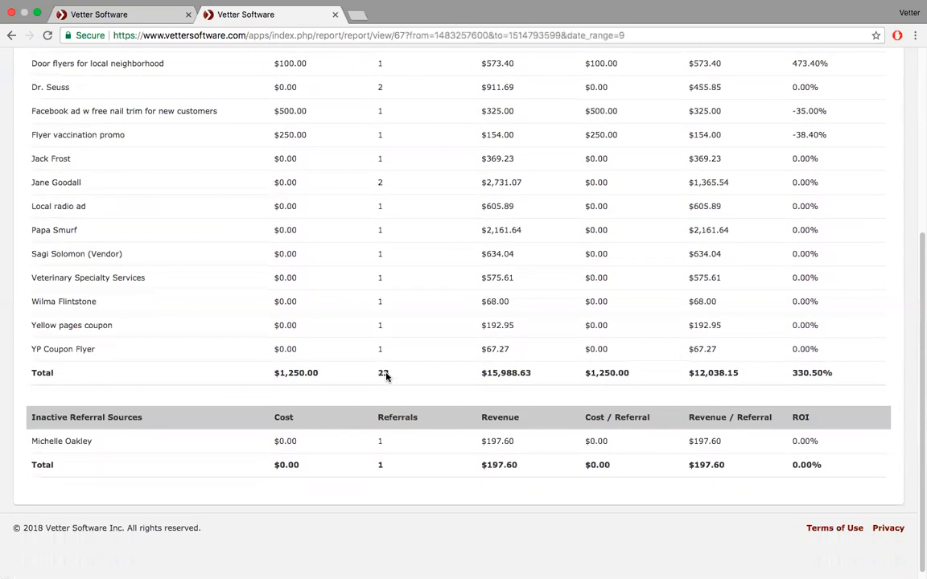
scroll(386, 376, up, 5)
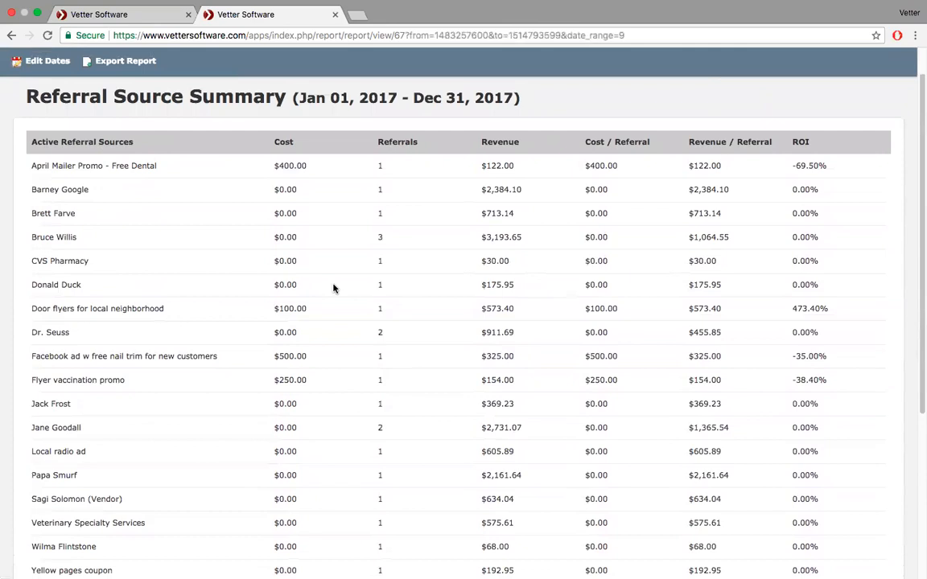
scroll(320, 191, up, 1)
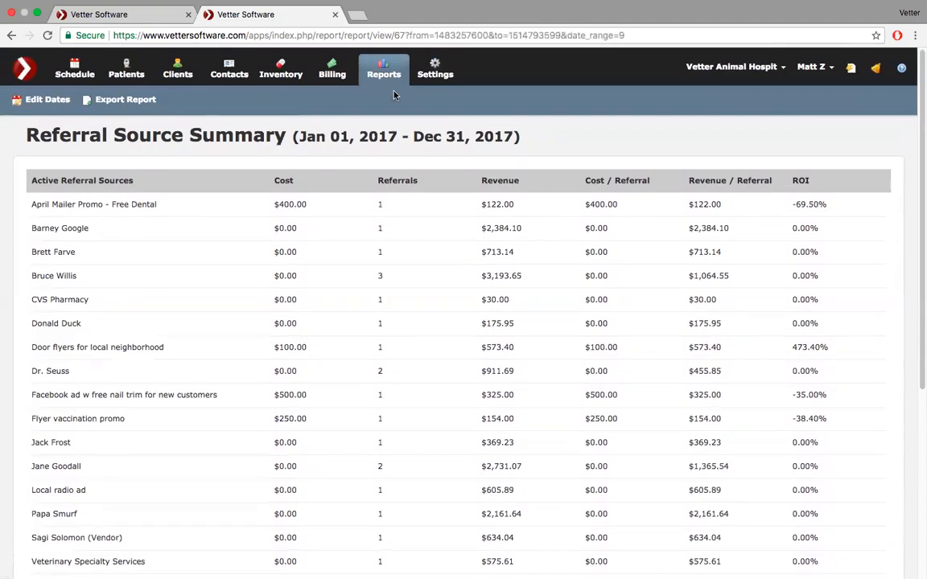
click(137, 18)
- On the clinic settings page, show the printers list via Configuration > View Printers
mouse_move(47, 3)
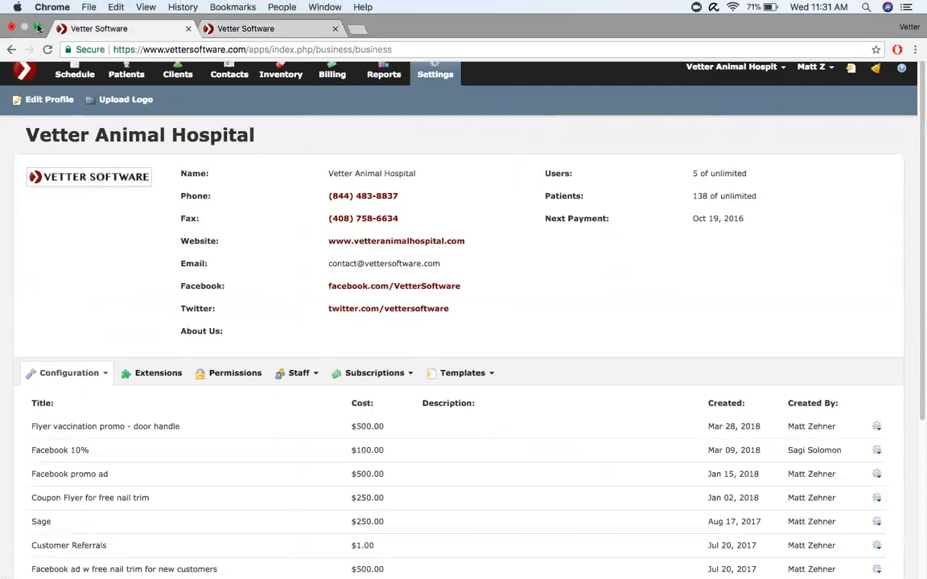
click(38, 28)
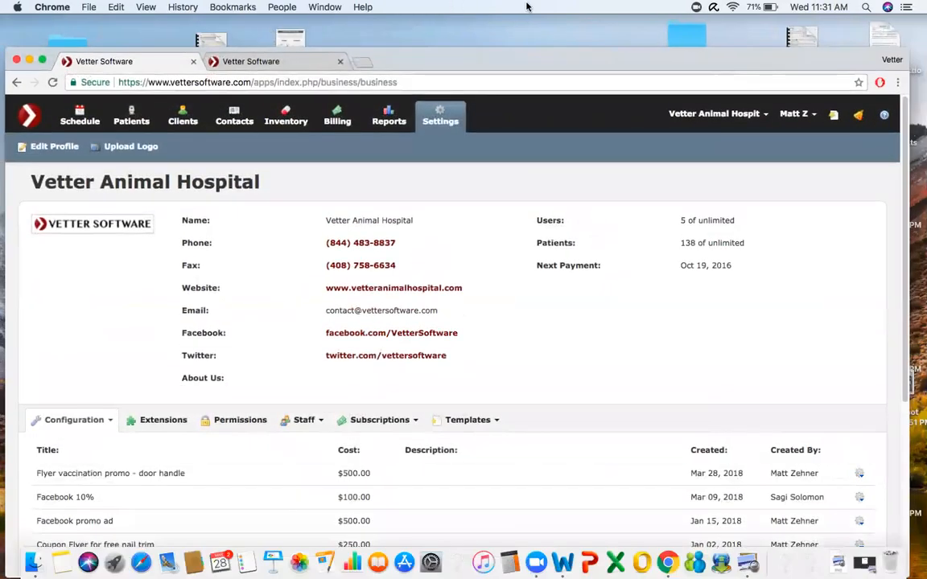
click(41, 61)
scroll(163, 377, down, 5)
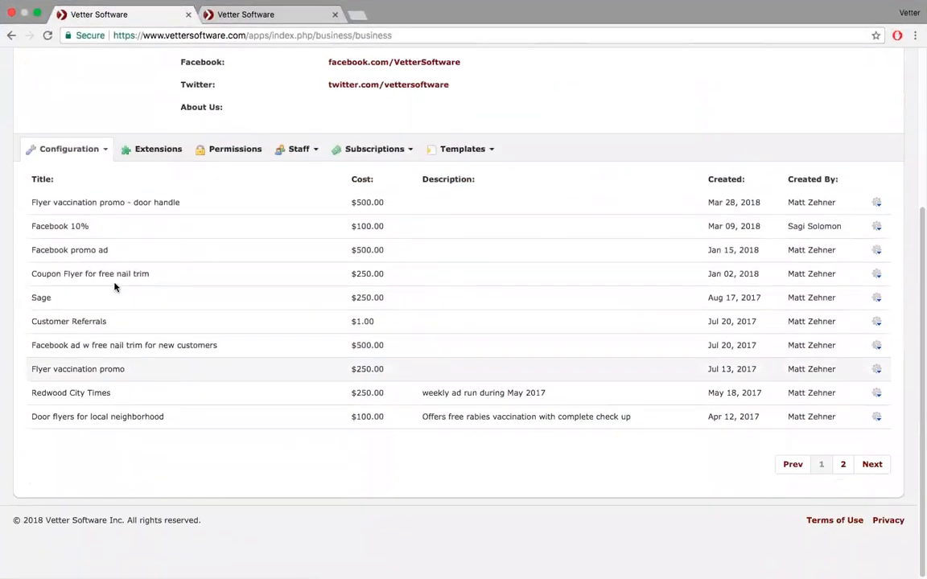
click(95, 153)
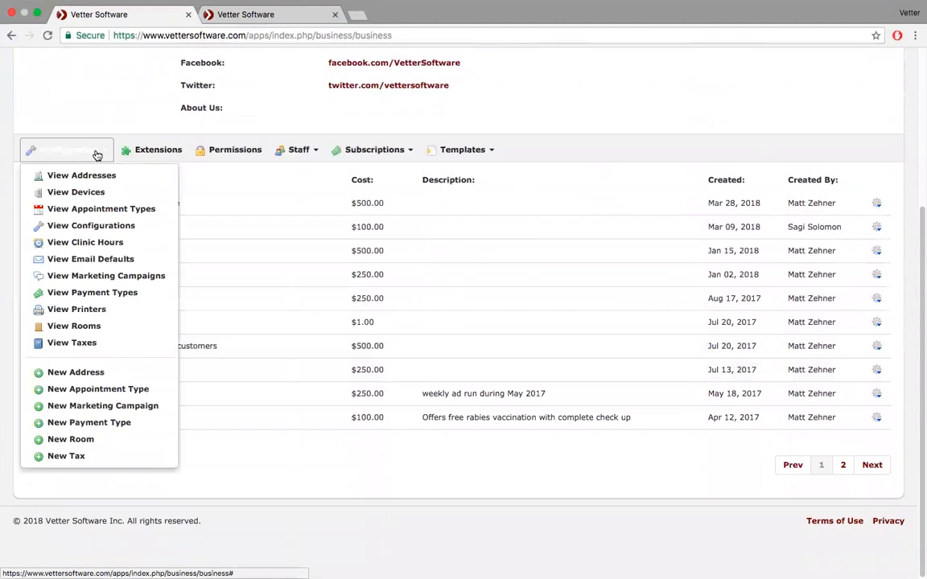
click(97, 311)
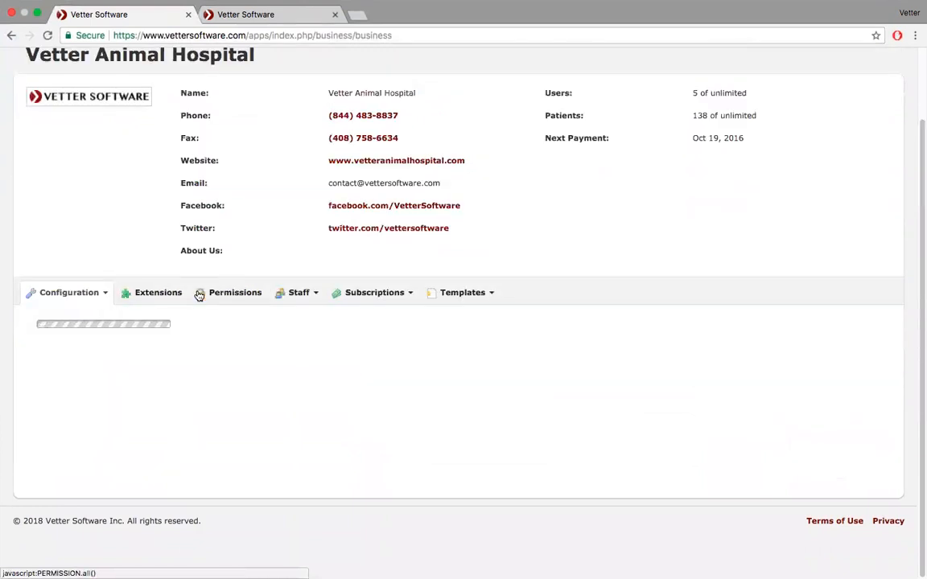
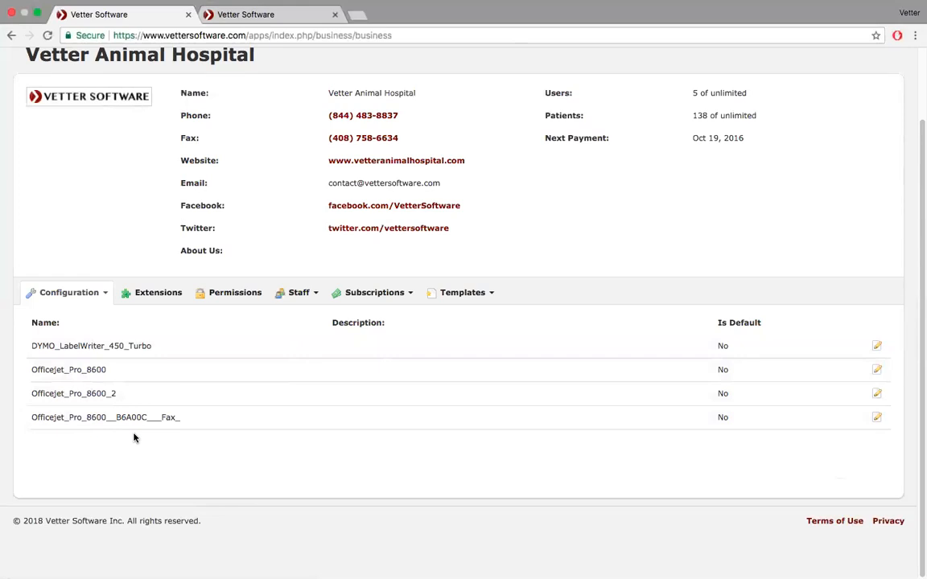
- Show the clinic's payment types list via Configuration > View Payment Types
click(99, 296)
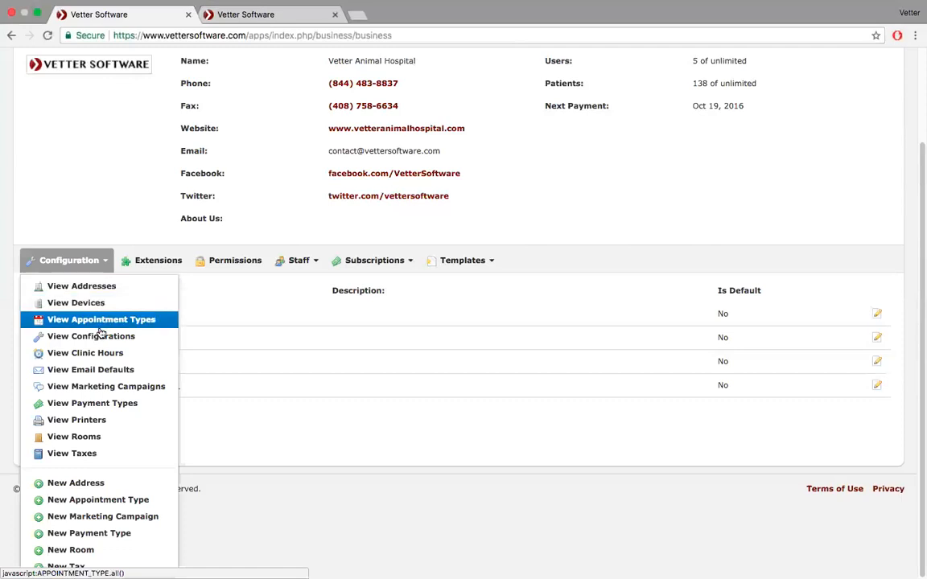
click(99, 404)
scroll(124, 388, down, 4)
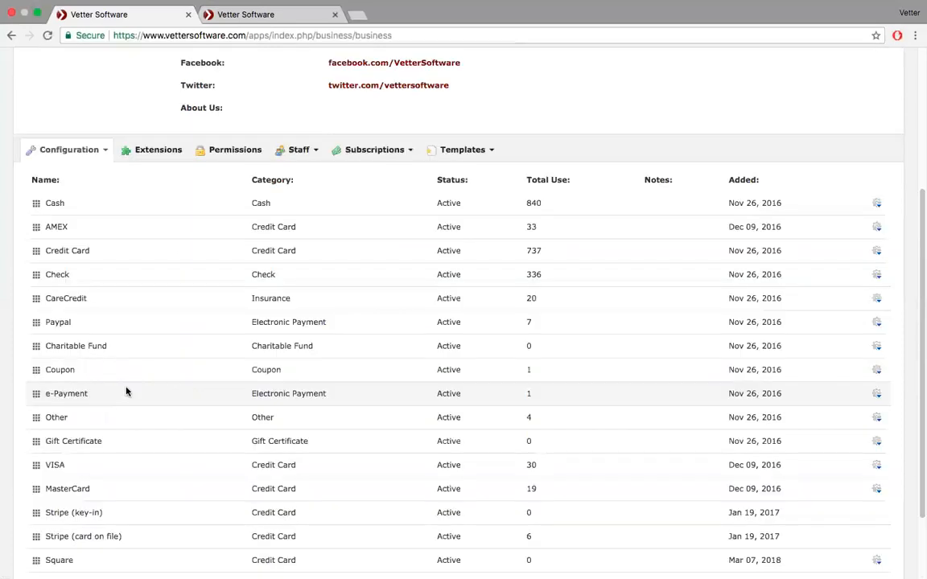
scroll(141, 389, down, 2)
scroll(141, 389, down, 1)
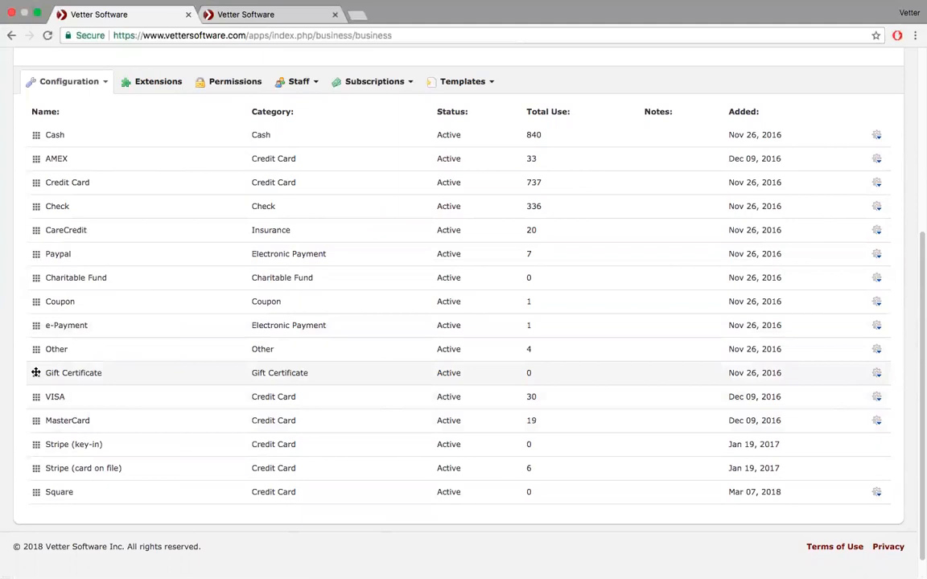
- Move Gift Certificate above Other, then move Stripe (card on file) to the top and back down
drag(36, 372, 35, 351)
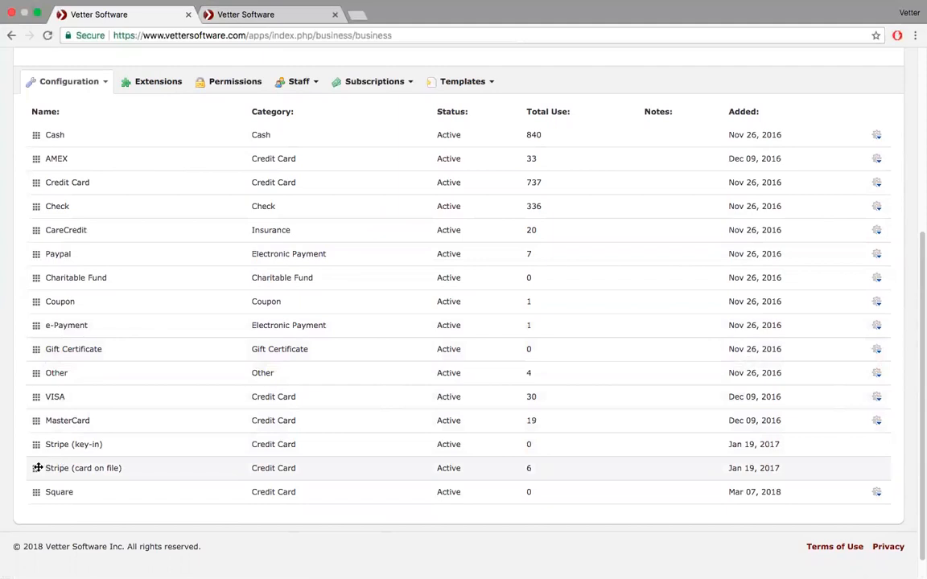
drag(38, 465, 39, 135)
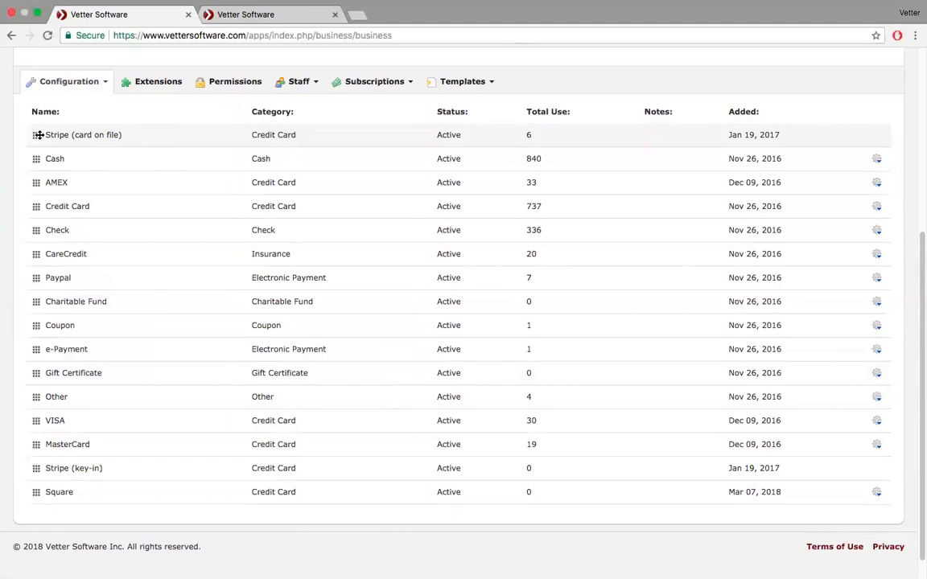
drag(38, 134, 39, 447)
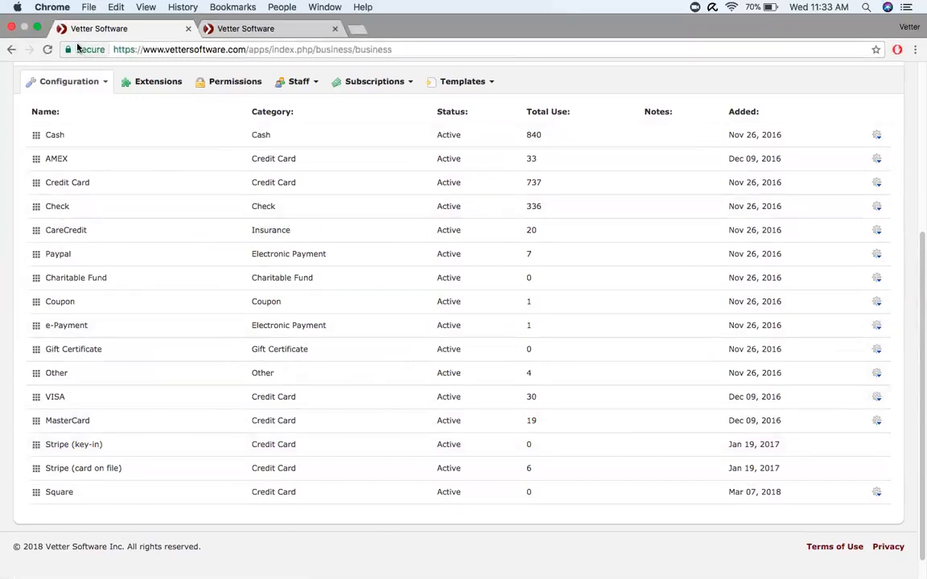
click(107, 82)
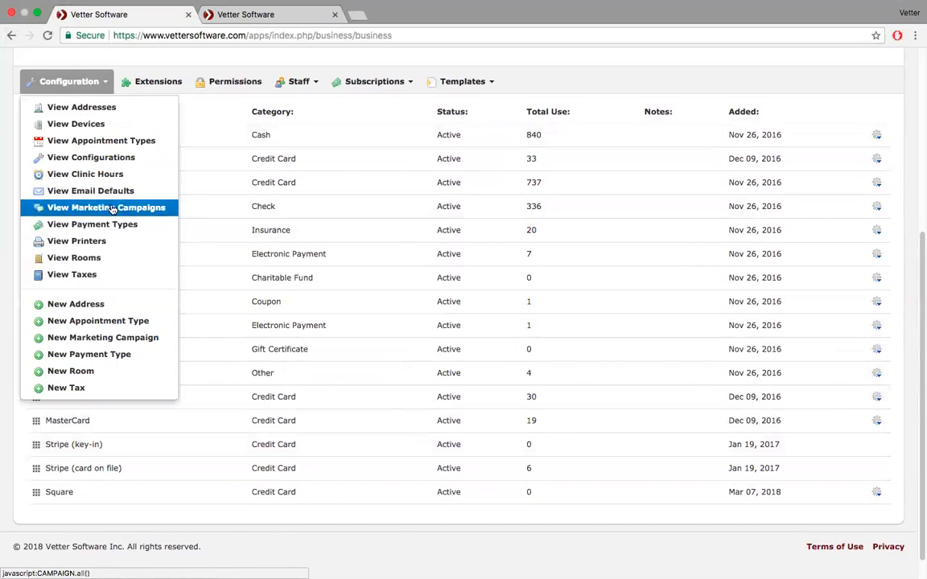
- From View Rooms, delete the Exam #2 and Exam #1 rooms, confirming each deletion
click(108, 257)
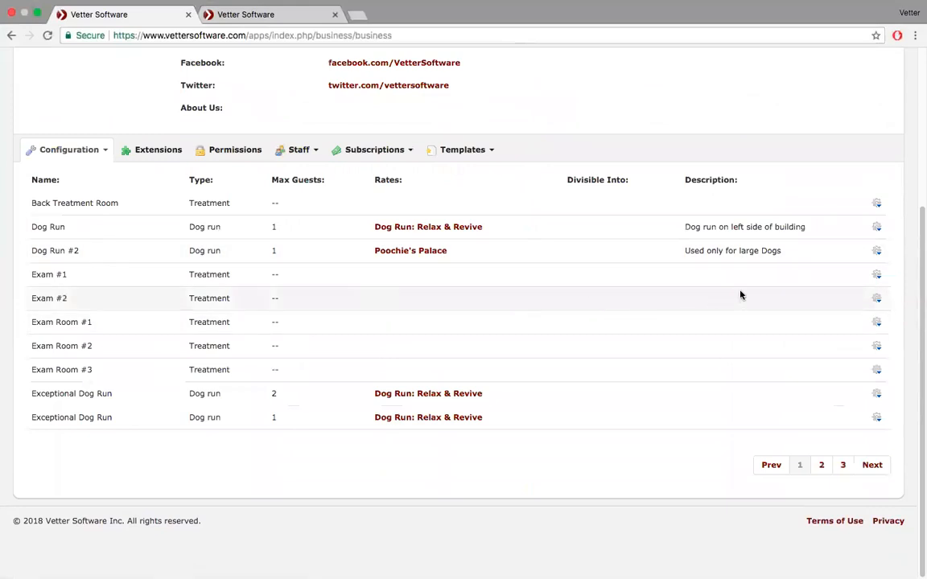
click(876, 299)
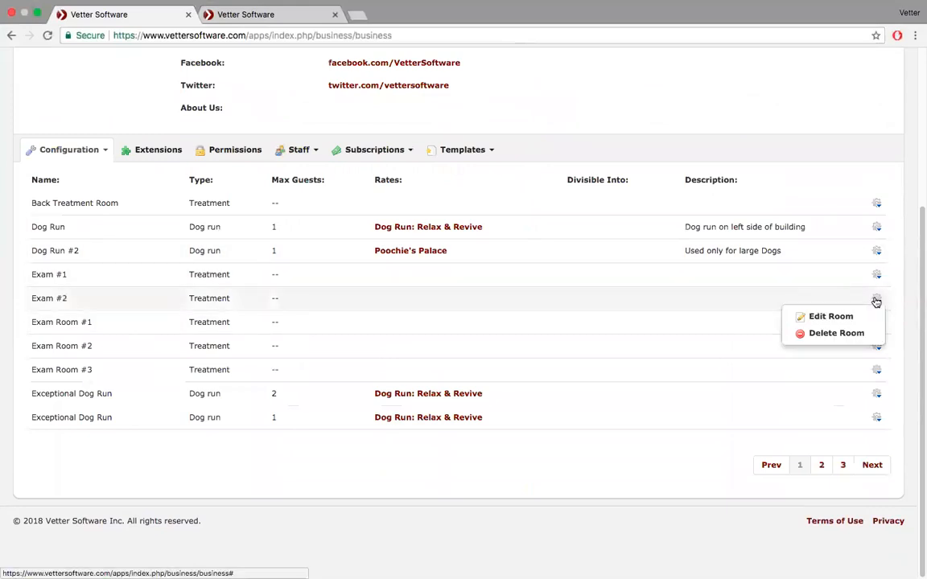
click(851, 333)
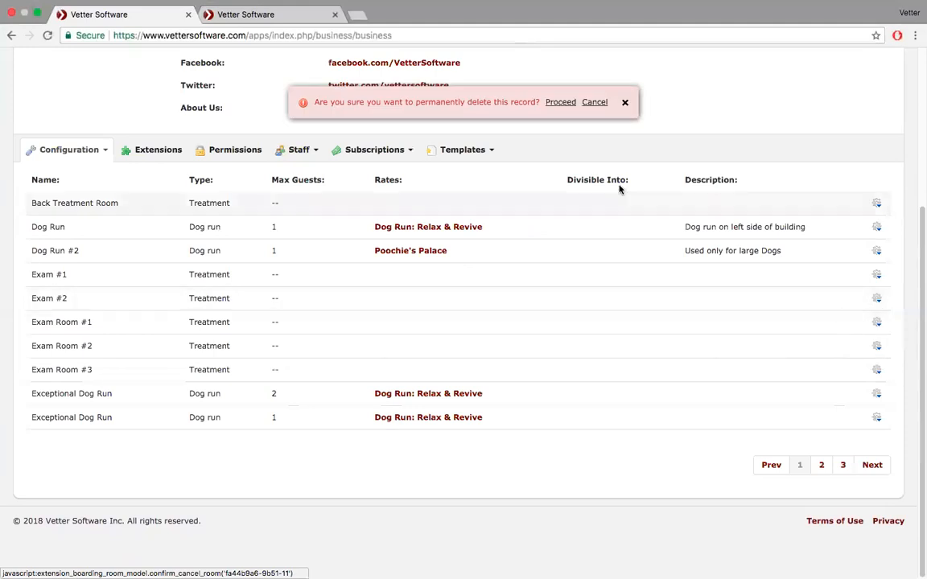
click(563, 105)
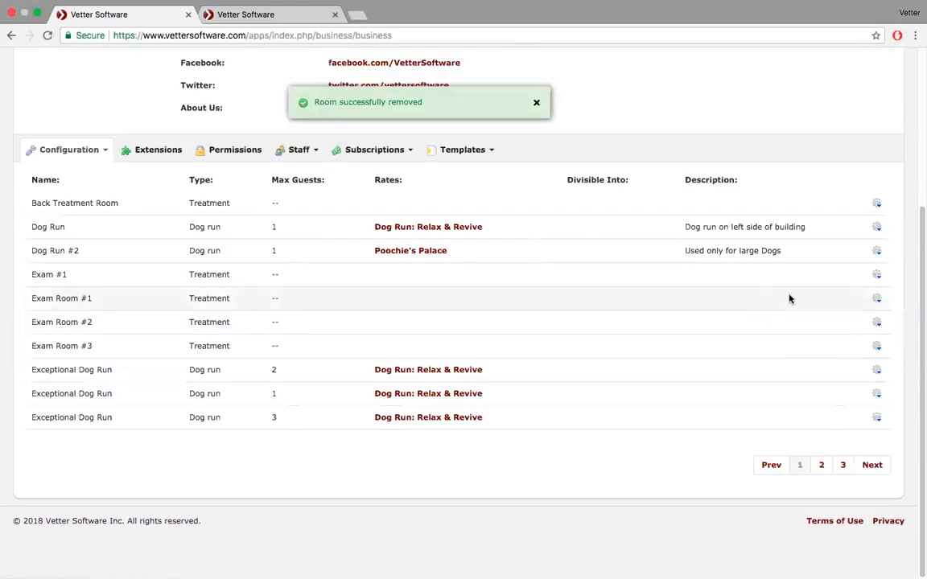
click(877, 277)
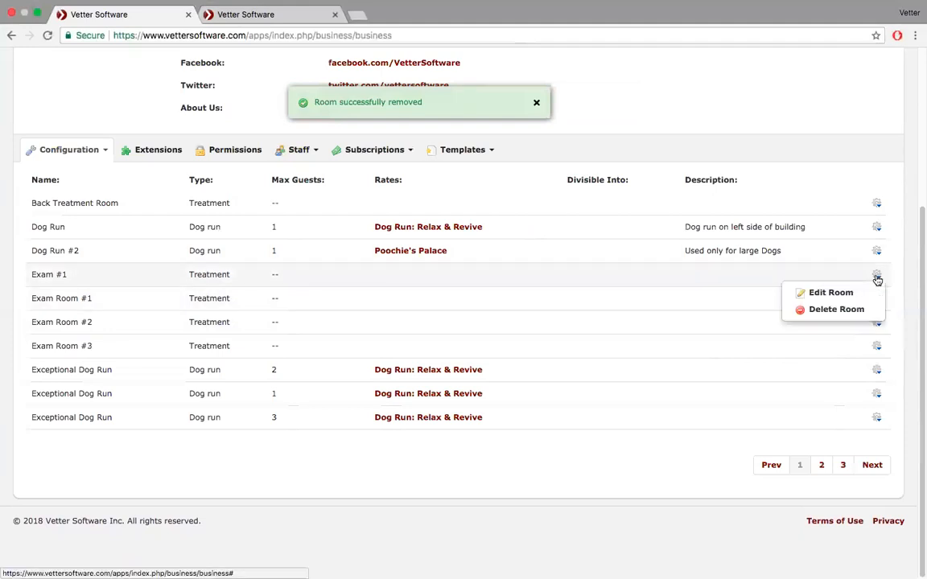
click(817, 310)
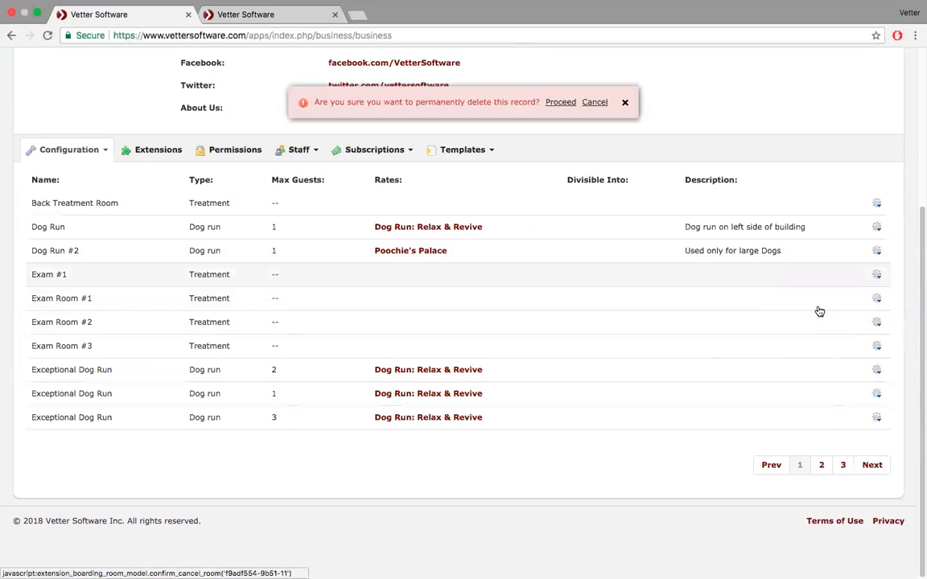
click(560, 105)
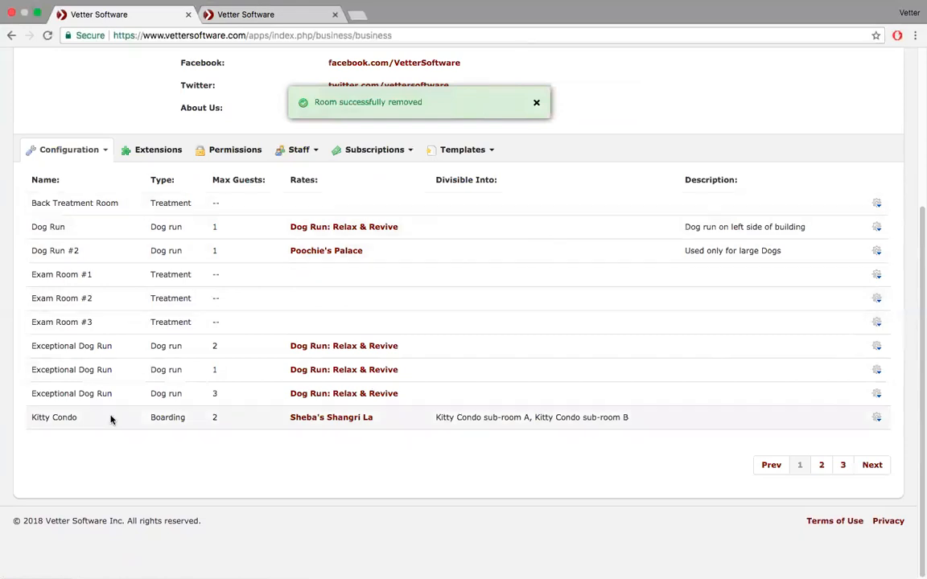
- Page through the rooms list's pages 2 and 3, then return to page 1
click(822, 465)
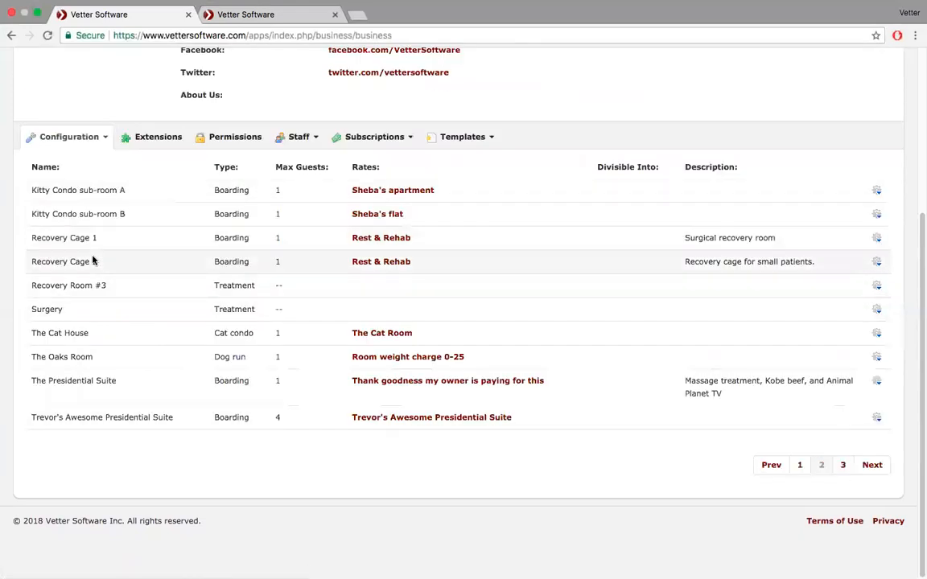
click(843, 466)
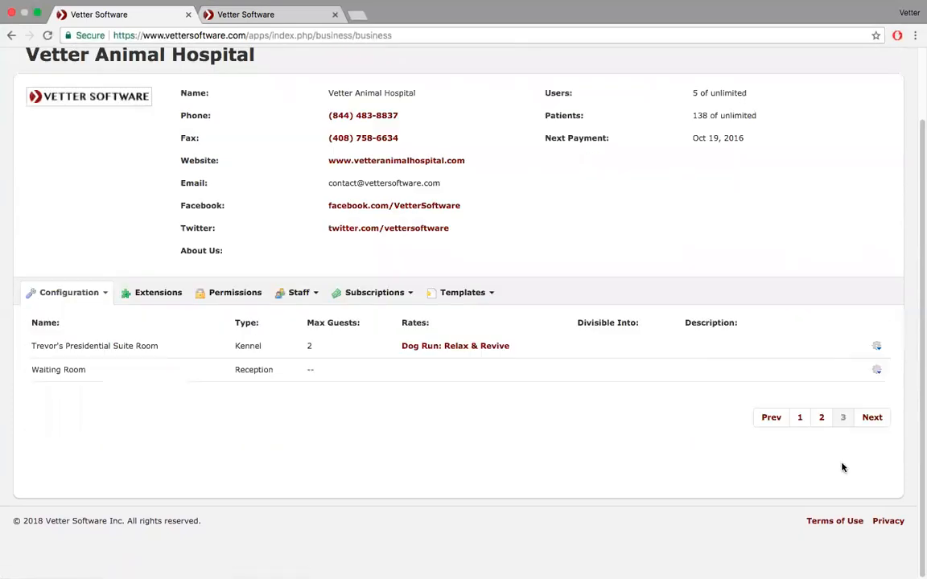
click(800, 418)
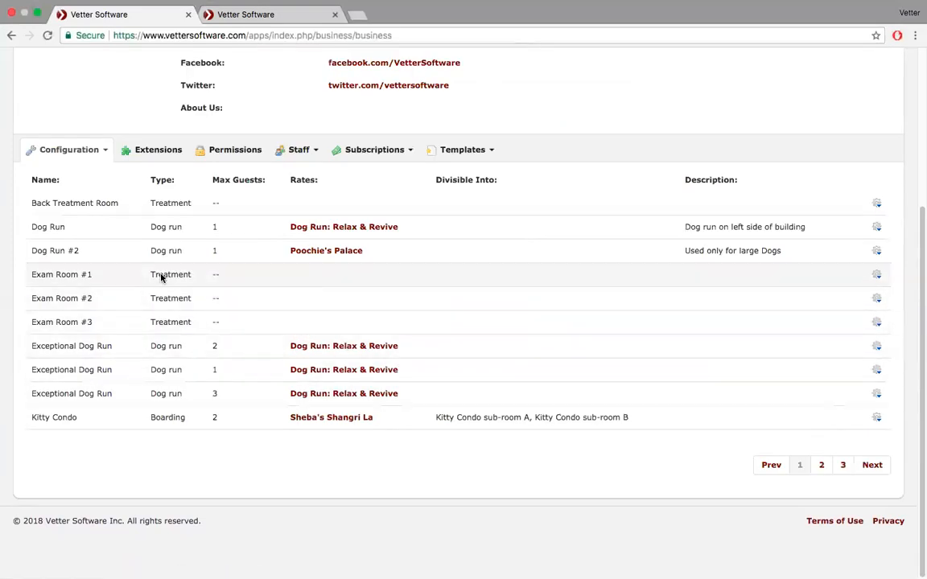
click(109, 152)
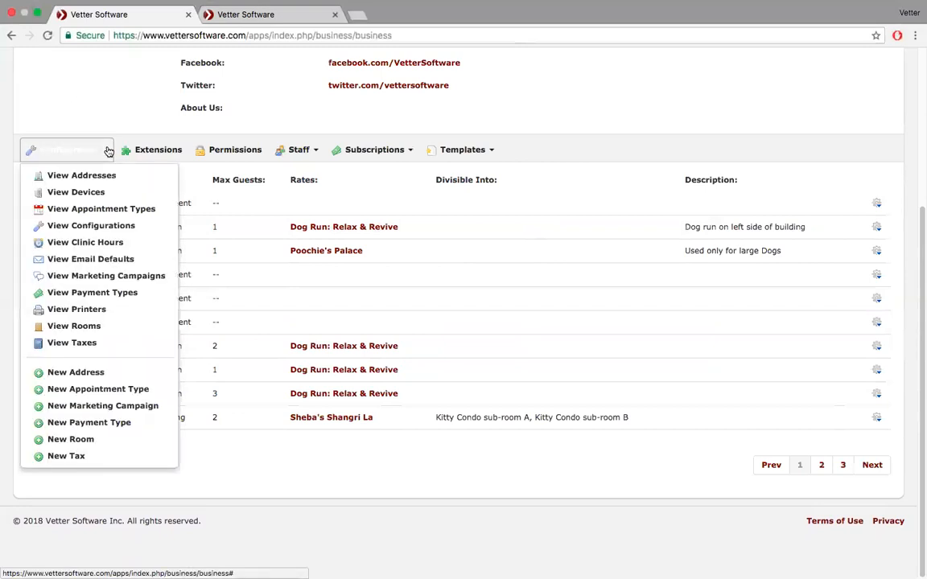
- Create a room named 'Exam Room #4' with type Treatment and save it
click(110, 439)
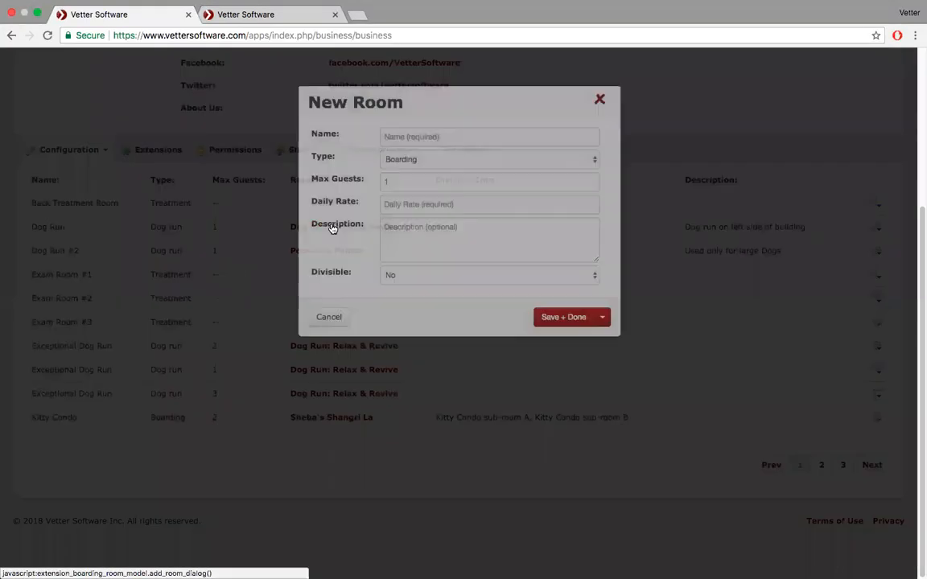
click(452, 139)
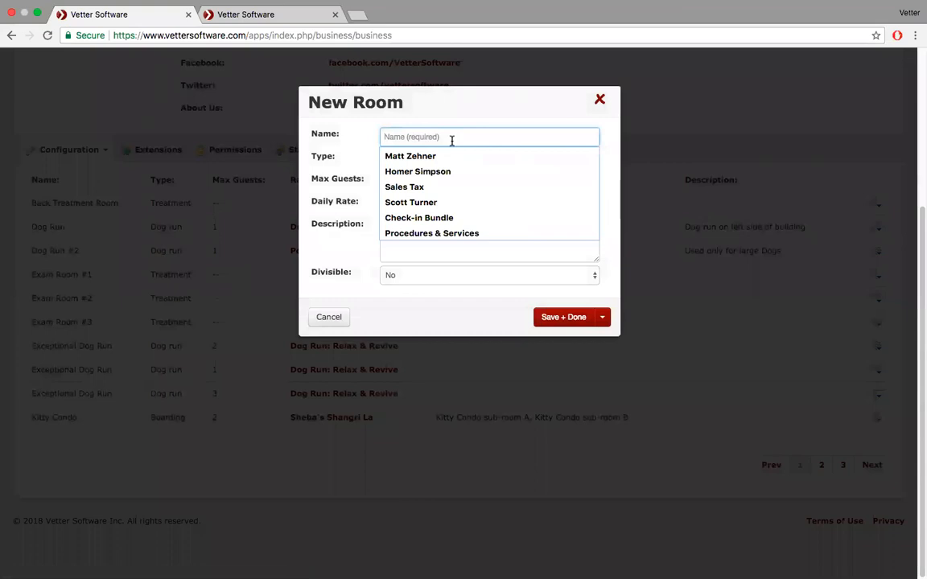
text(Exam Room )
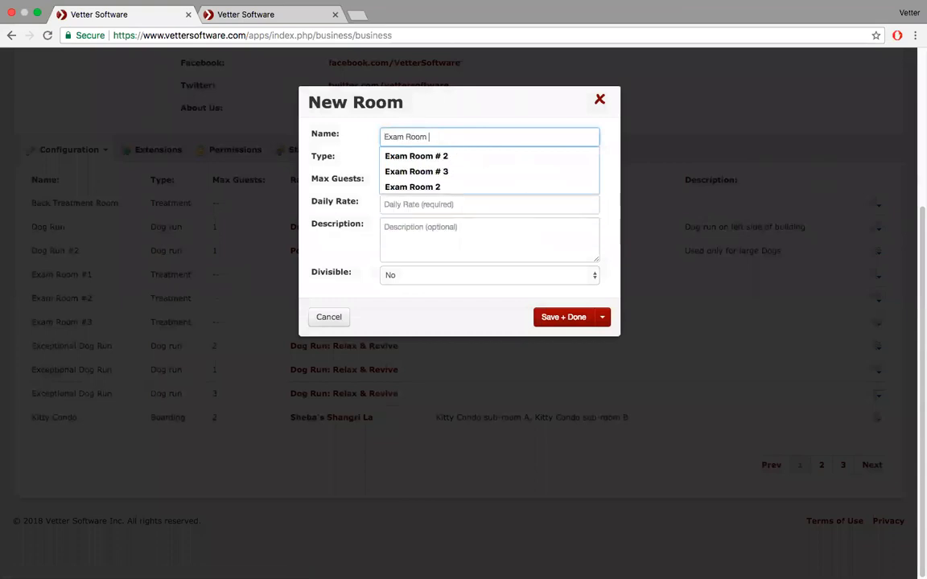
text(#4)
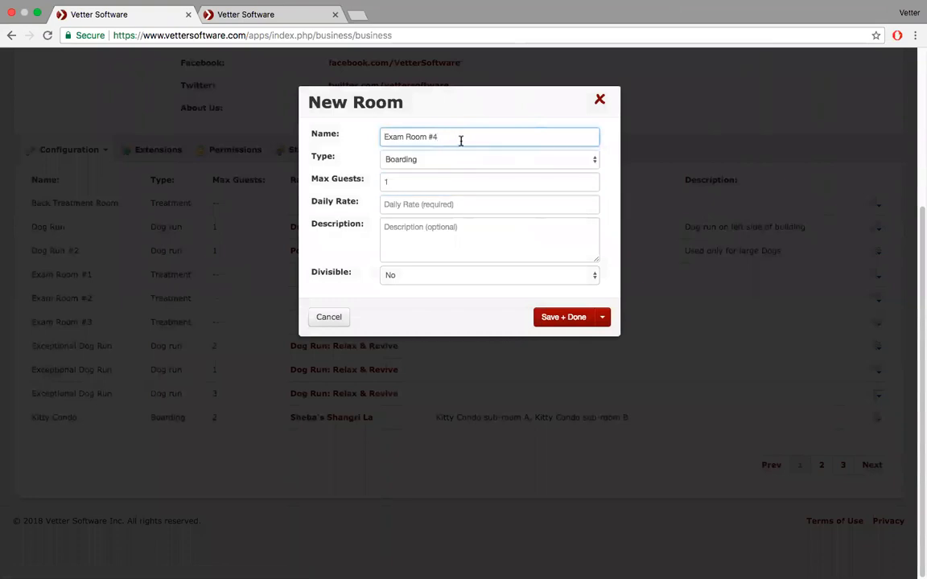
click(470, 162)
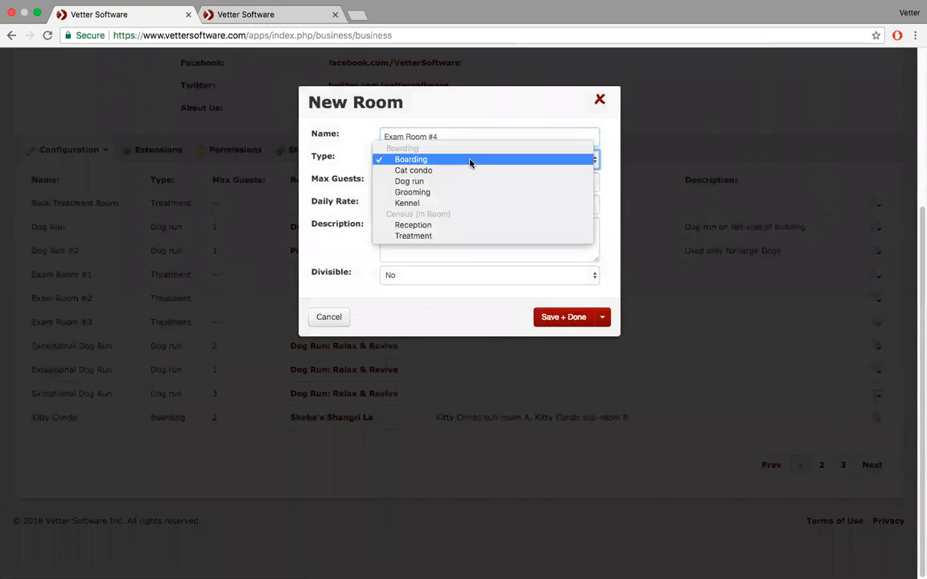
click(413, 236)
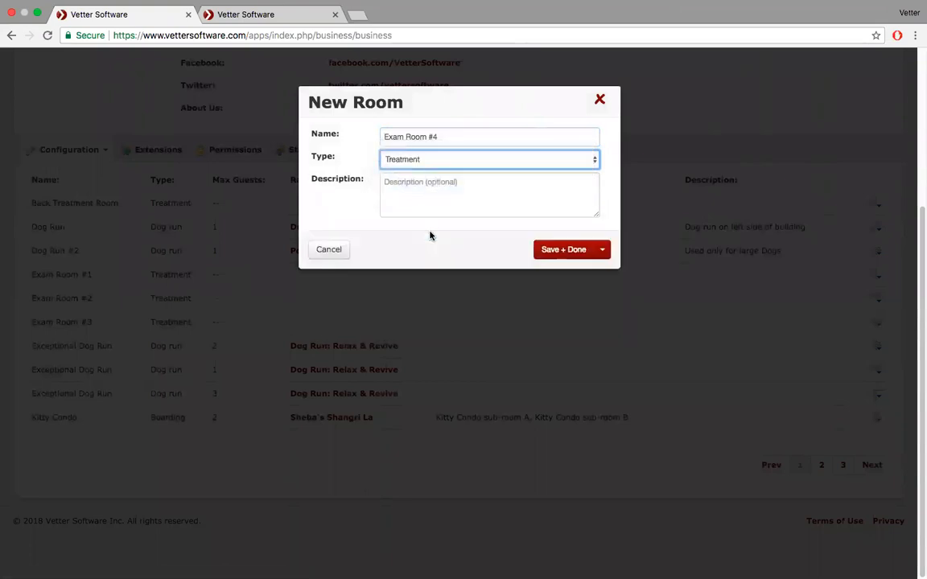
click(570, 249)
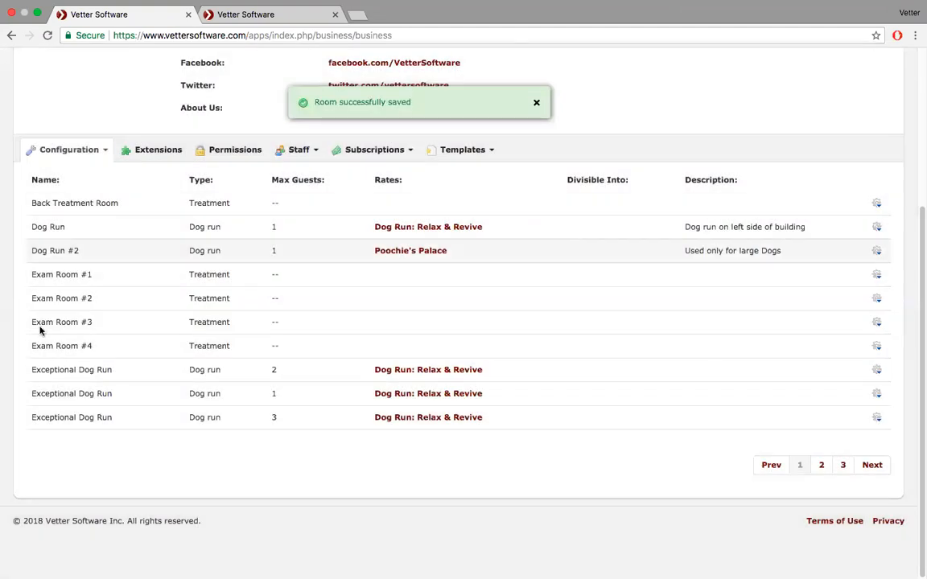
click(266, 14)
- Open the schedule for Mar 27 and view Santa's Little Helper's appointment
click(77, 69)
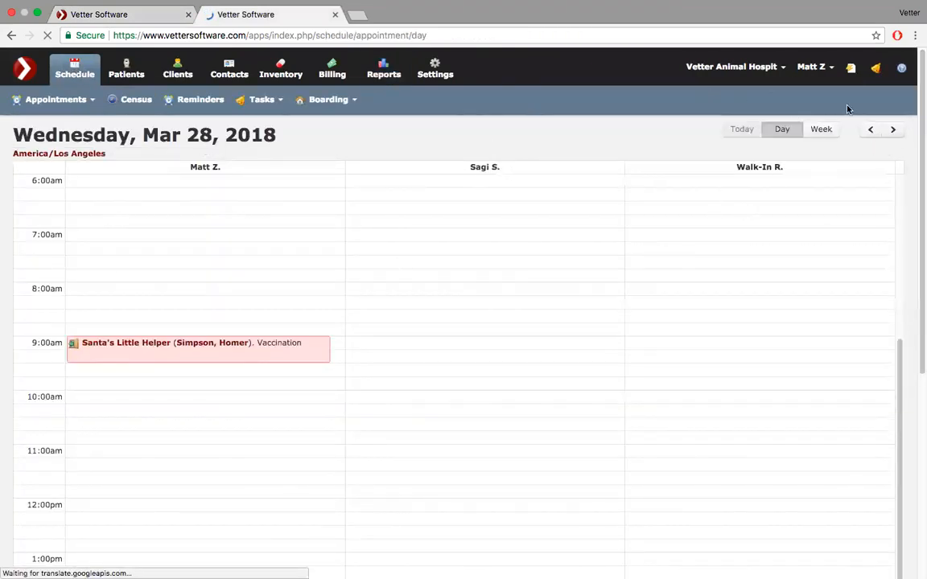
click(870, 130)
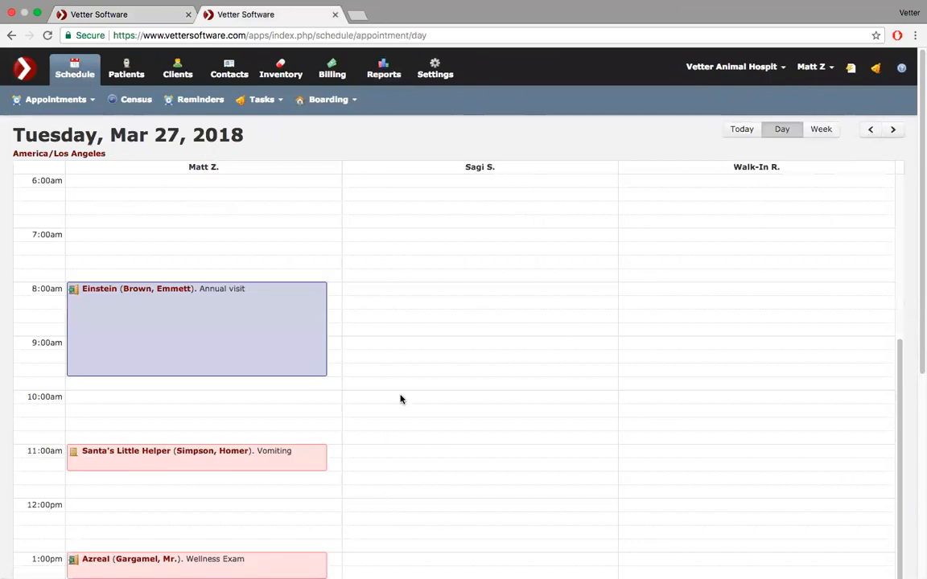
scroll(399, 398, down, 3)
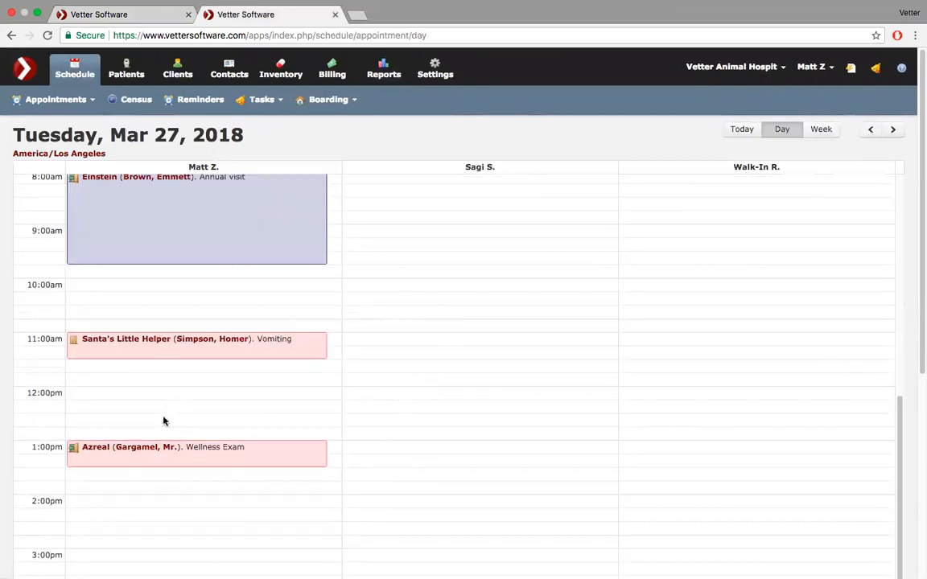
click(188, 344)
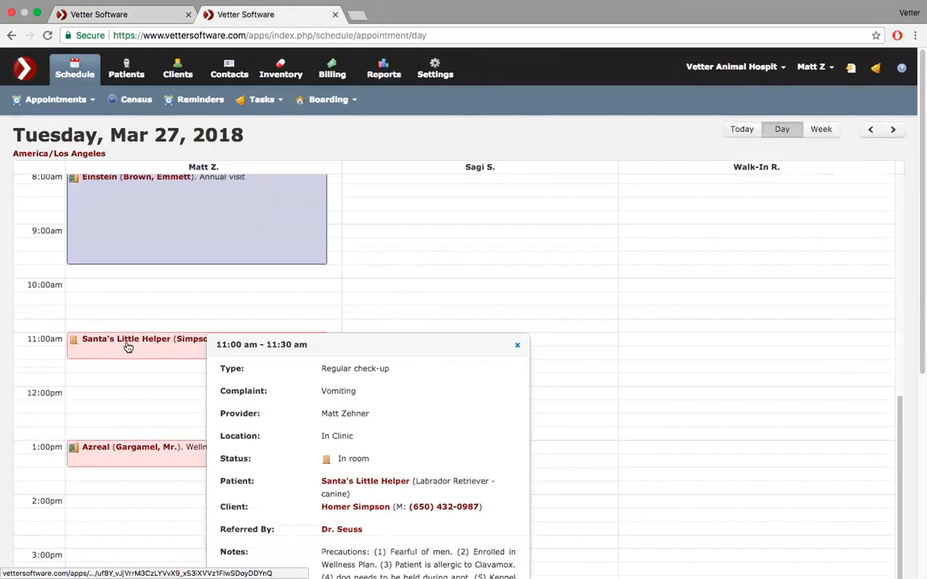
- On the Mar 27 census, change Santa's Little Helper's room to Back Treatment Room
click(129, 103)
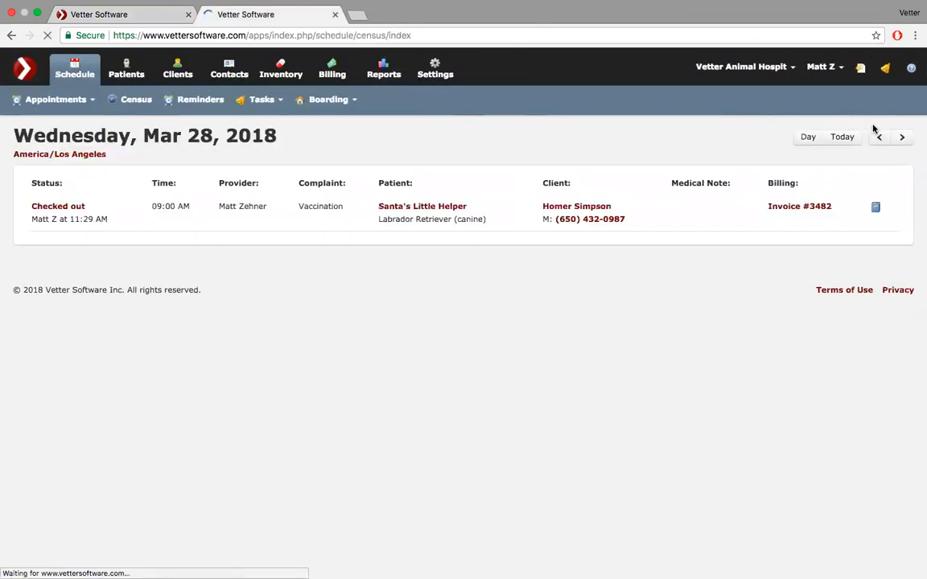
click(878, 138)
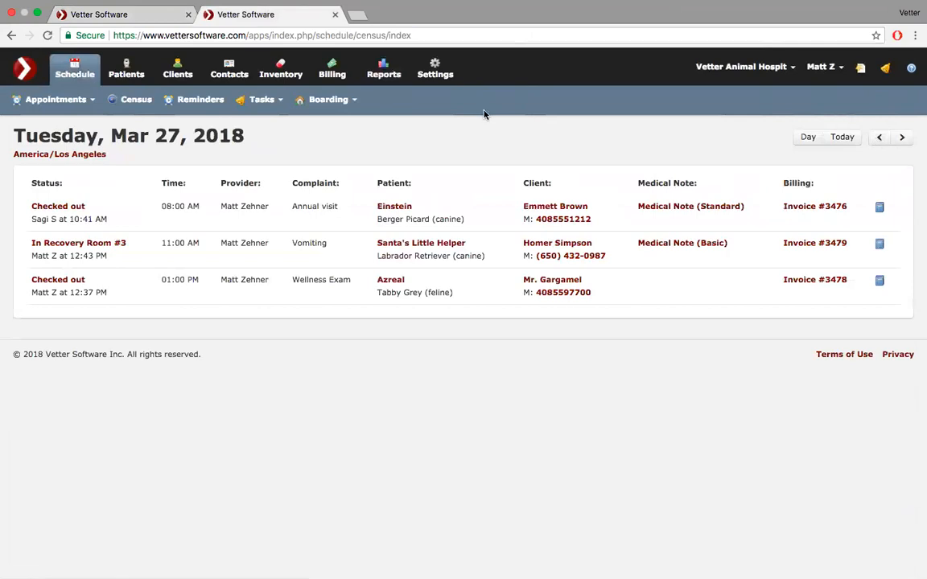
click(67, 244)
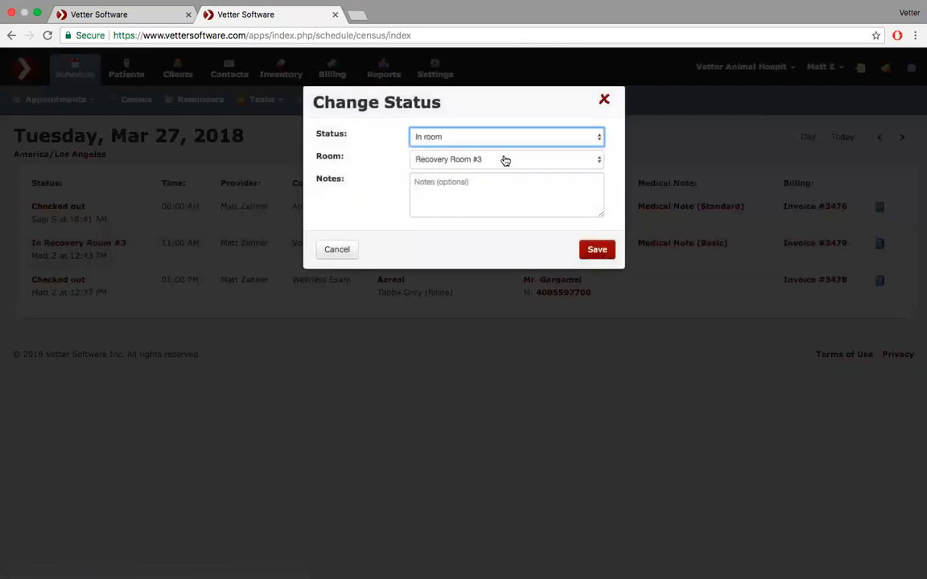
click(505, 161)
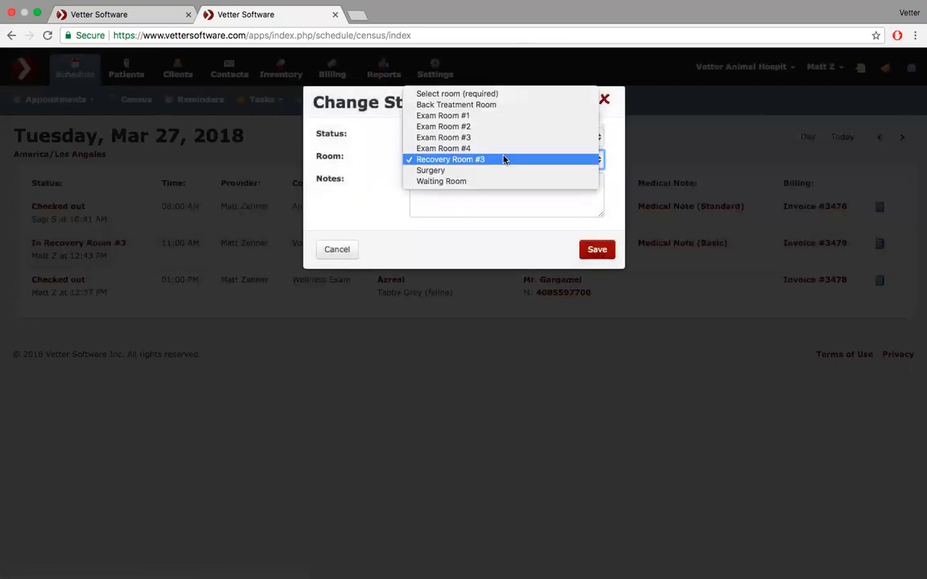
click(491, 106)
click(598, 250)
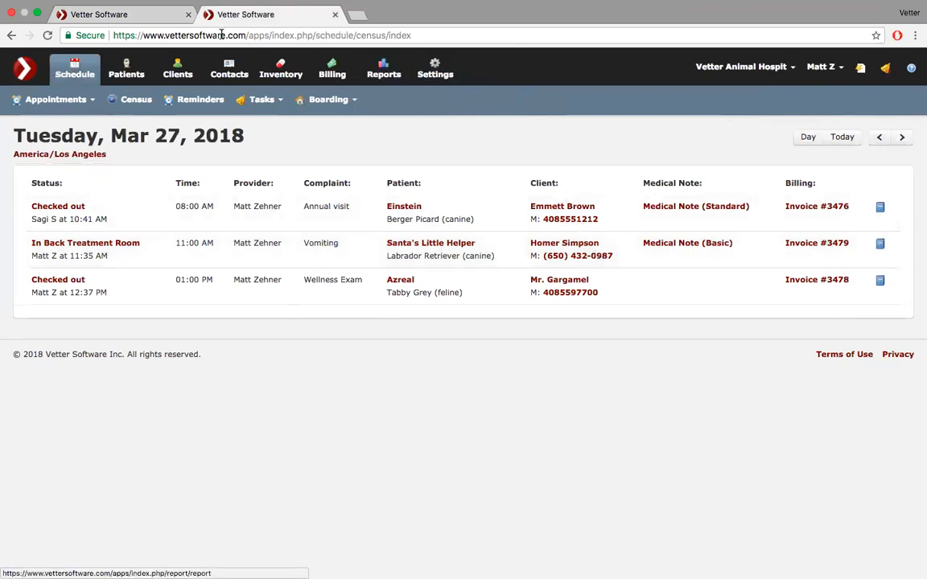
- Start a new tax named 'State Sales Tax' with a rate of 6.5
click(127, 17)
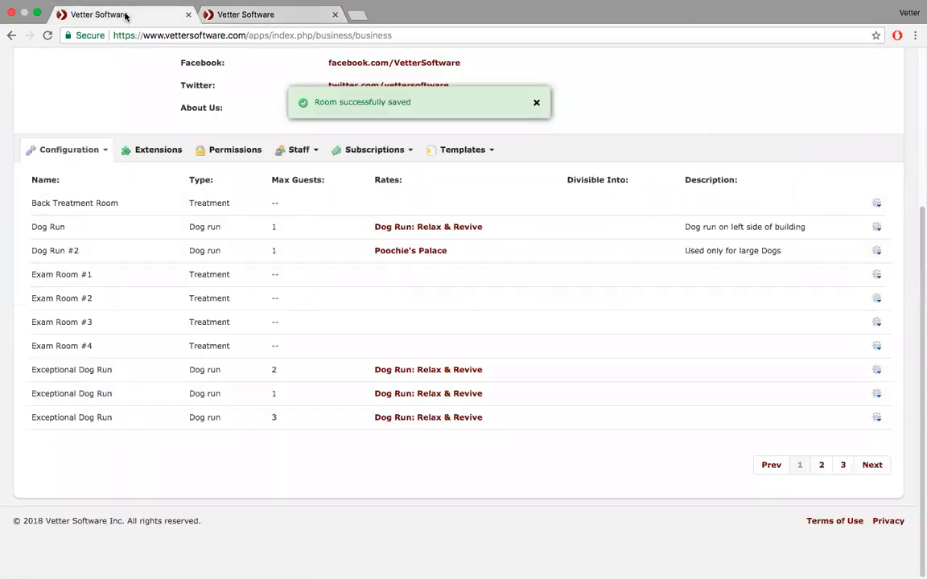
click(103, 153)
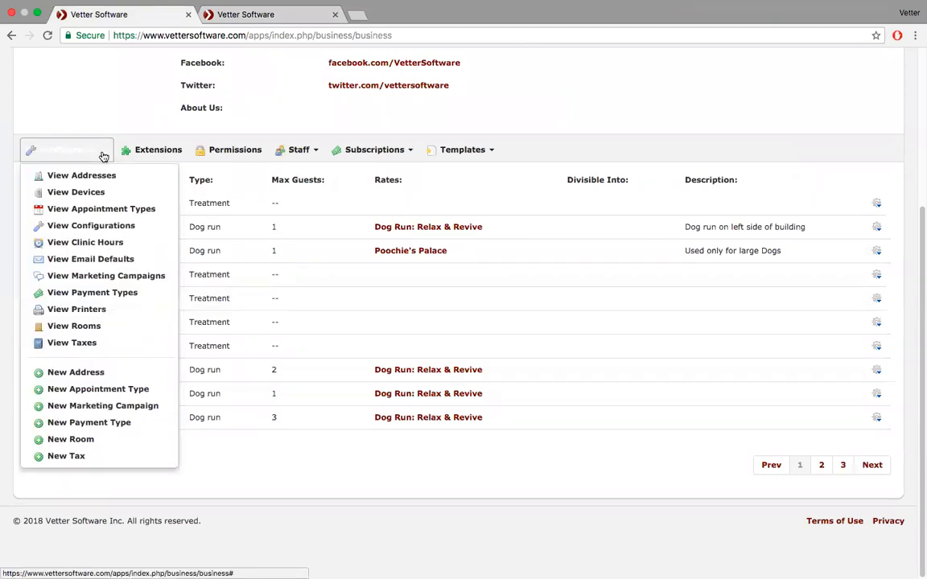
click(101, 454)
click(450, 133)
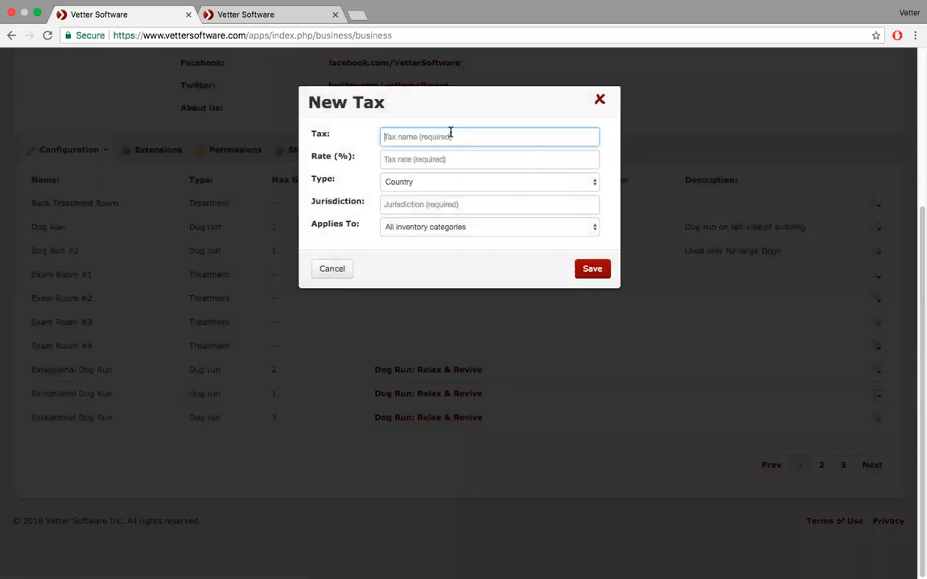
text(State)
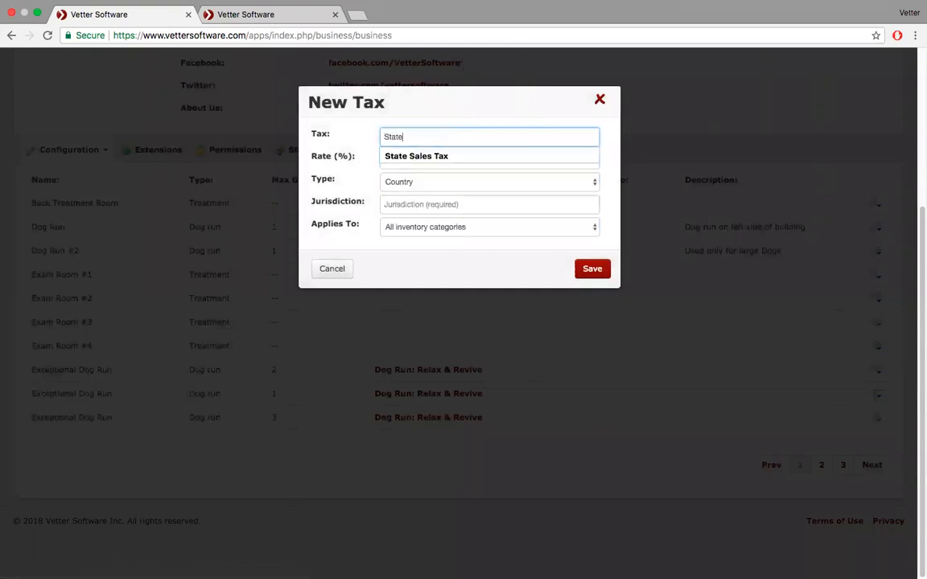
key(Down)
key(Tab)
text(6.5)
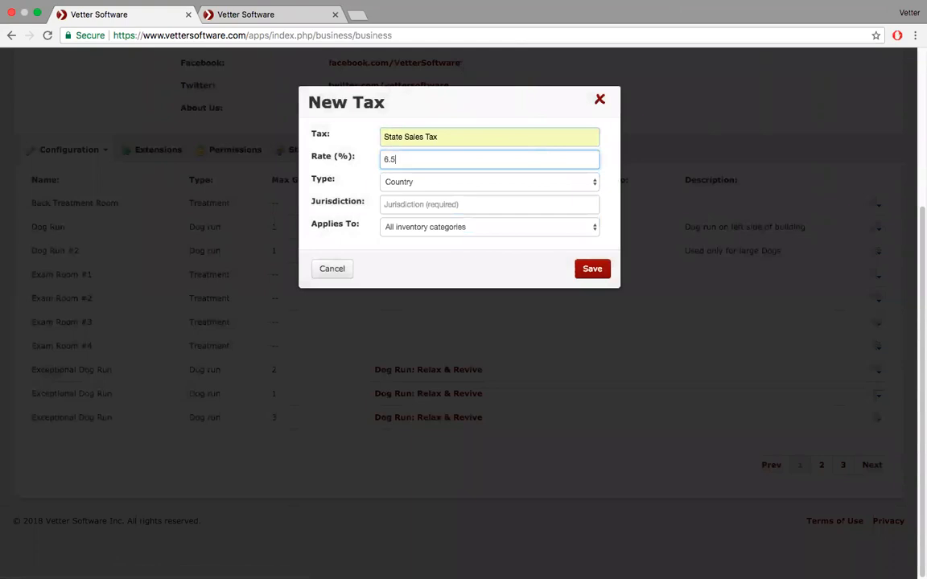
key(Tab)
- Set the tax type to State and the jurisdiction to North Dakota, United States
key(s)
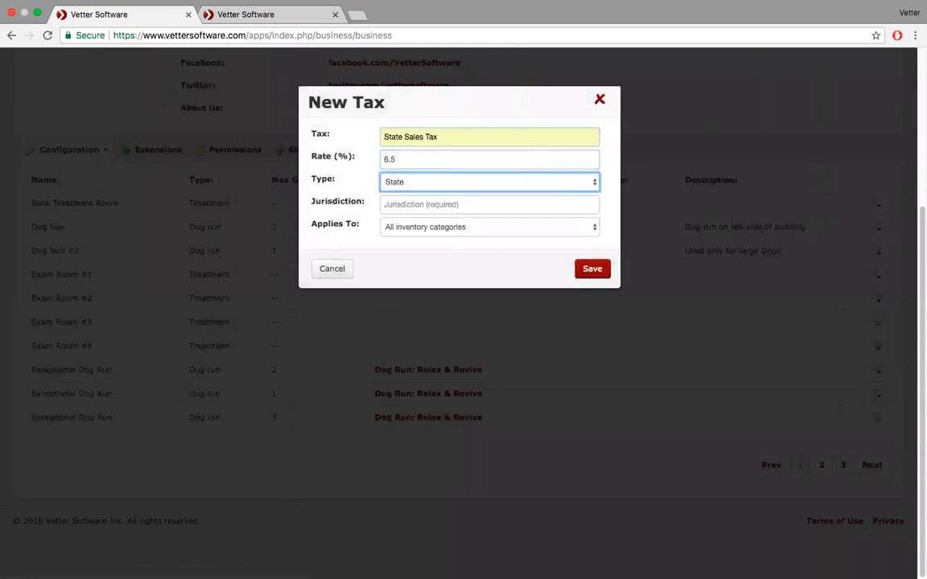
click(507, 184)
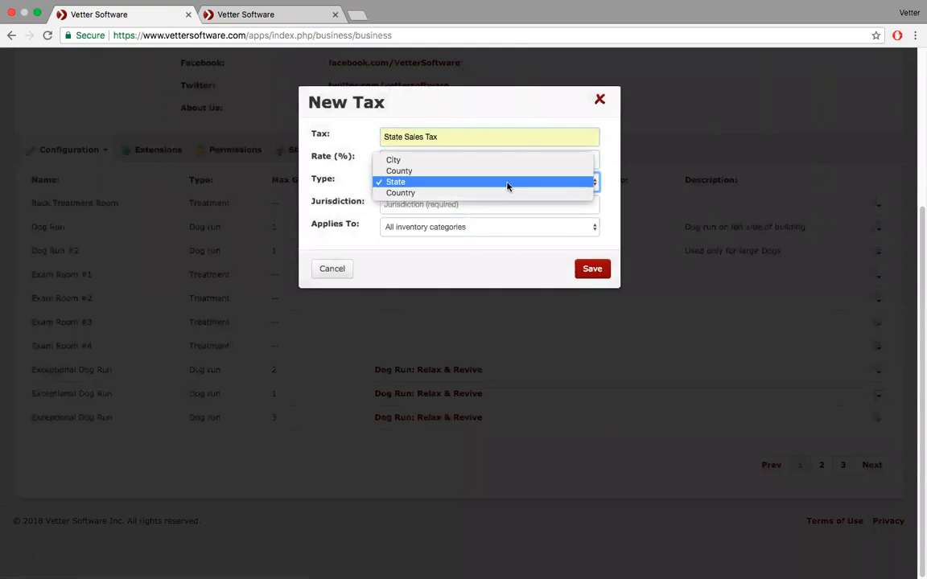
click(507, 184)
click(472, 204)
text(North)
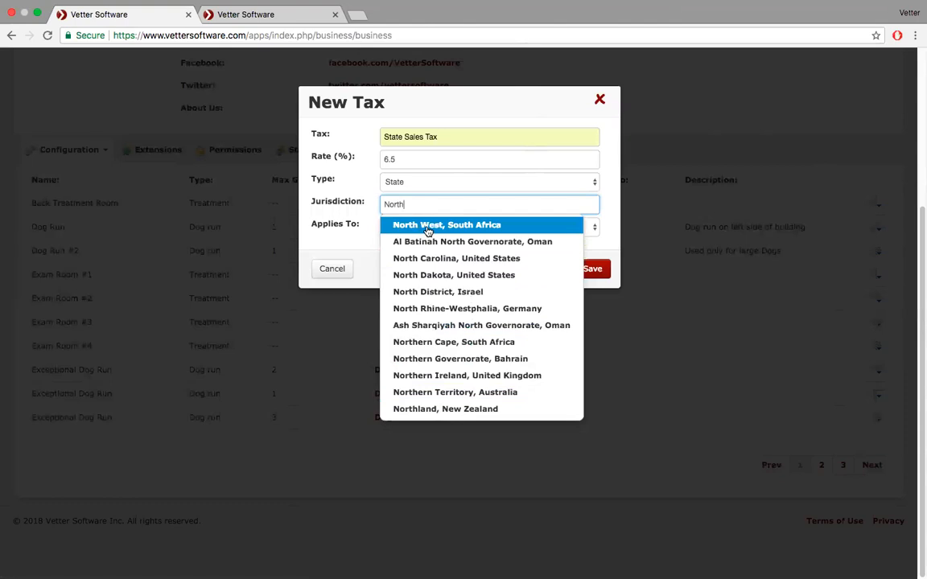
click(436, 275)
- Limit the tax to the Retail and Dog Food categories, save it, and review the tax list
click(557, 233)
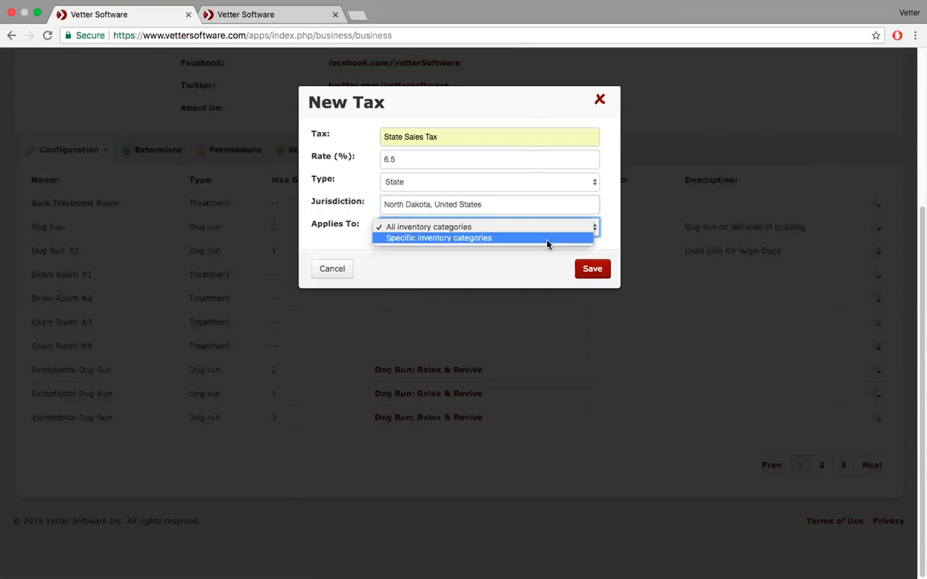
click(546, 239)
click(482, 252)
text(ret)
key(Return)
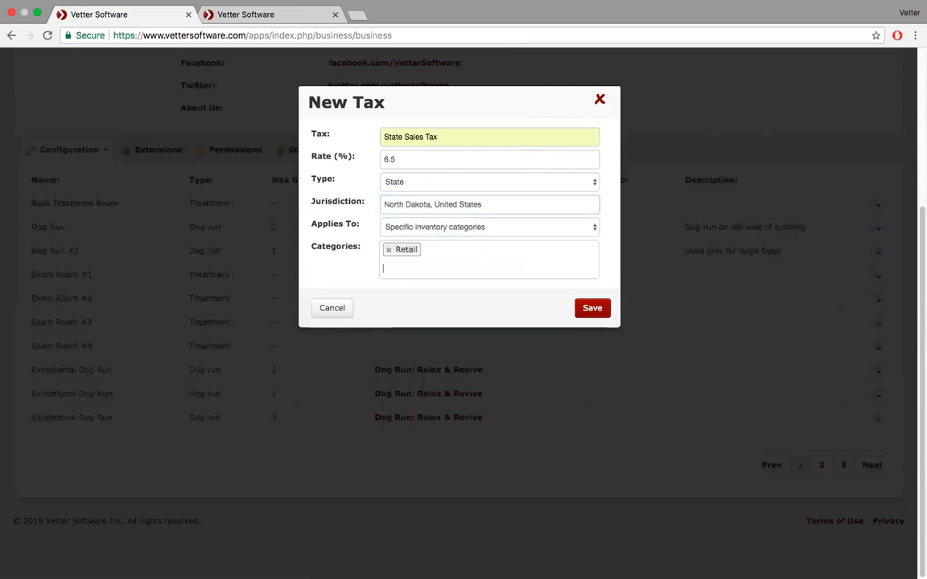
text(food)
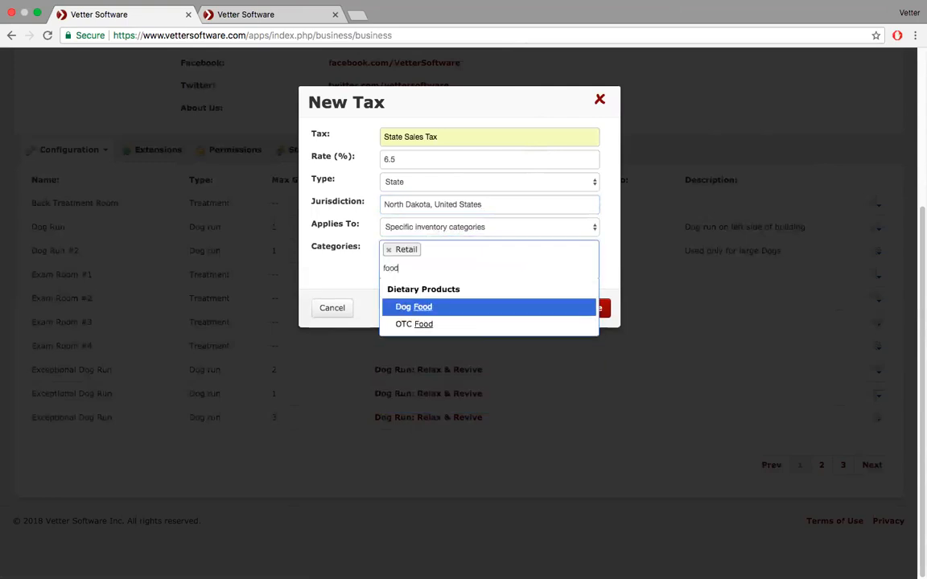
key(Return)
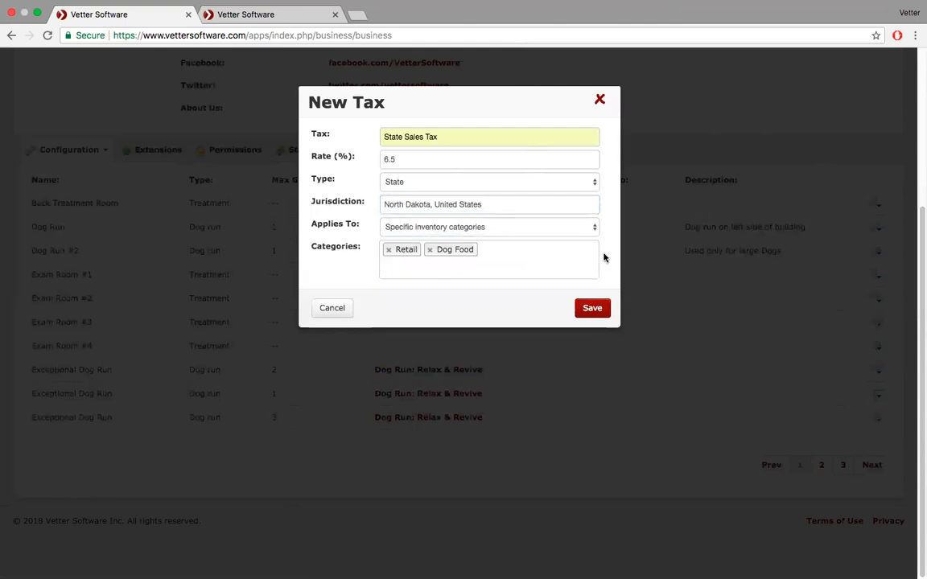
click(592, 309)
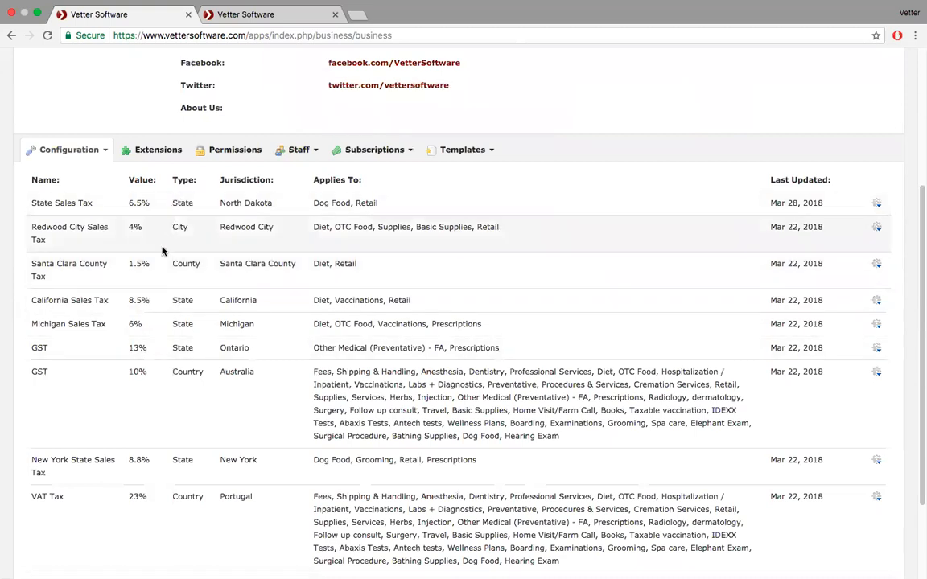
scroll(162, 252, down, 3)
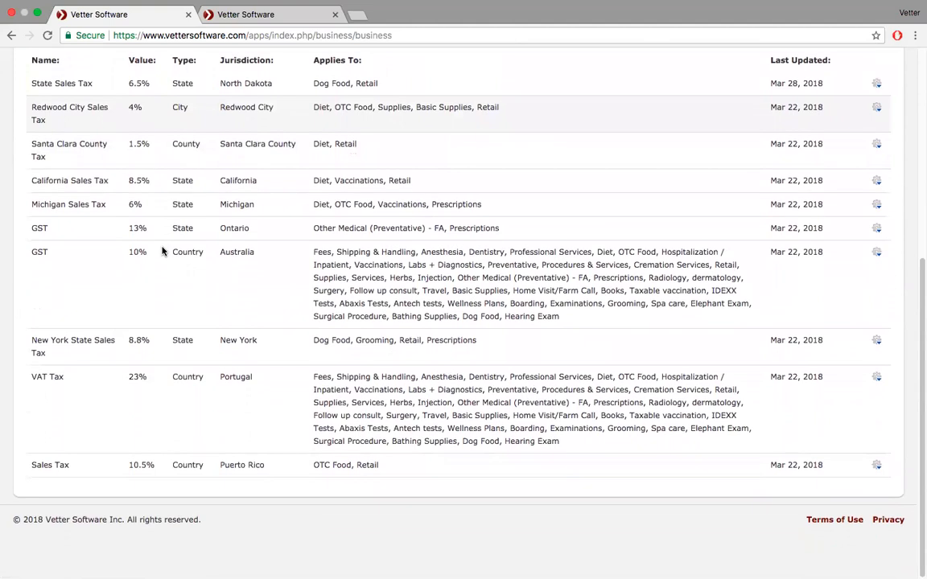
scroll(162, 252, up, 1)
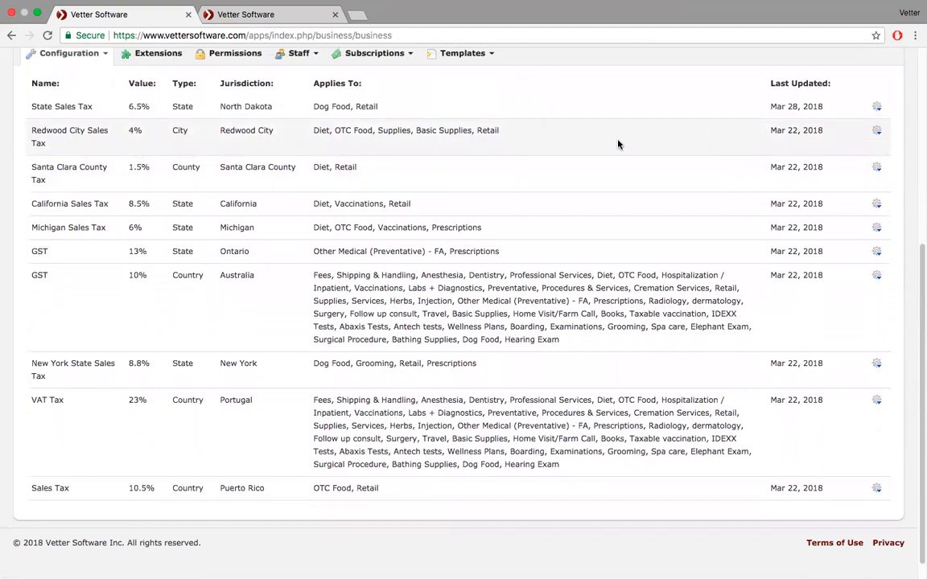
scroll(618, 144, up, 5)
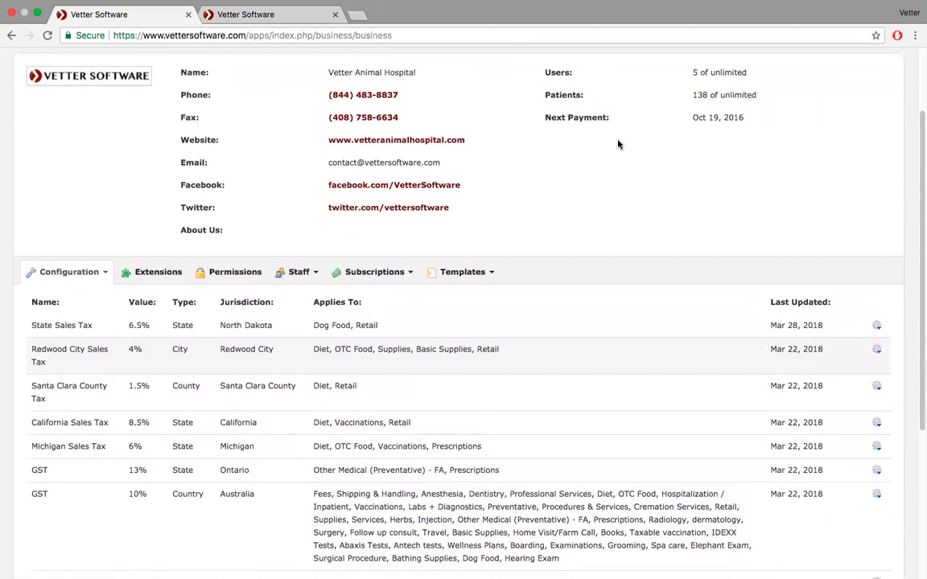
scroll(48, 354, up, 3)
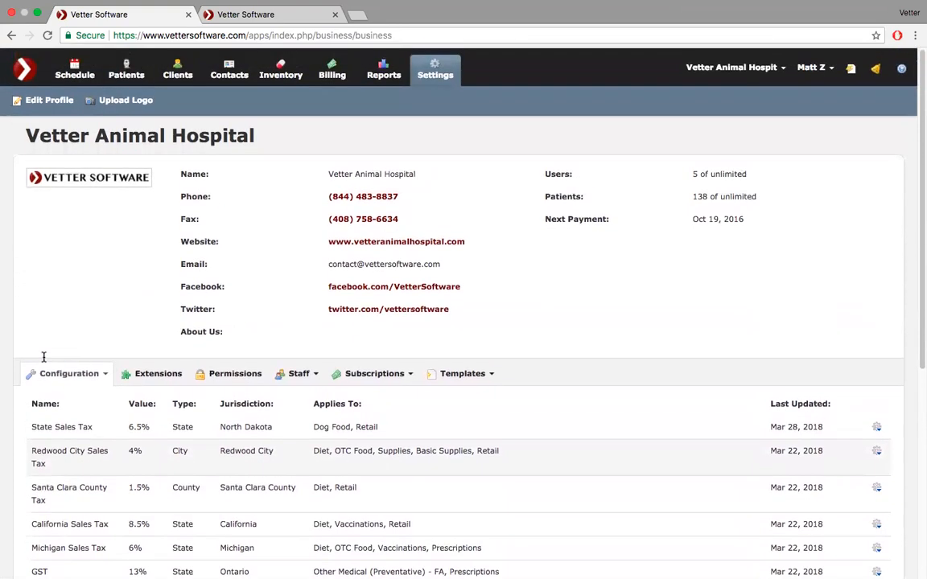
click(105, 376)
- Review the addresses: Vetter Animal Hospital as primary, Vetter Software (Old HQ) as secondary
scroll(108, 380, down, 5)
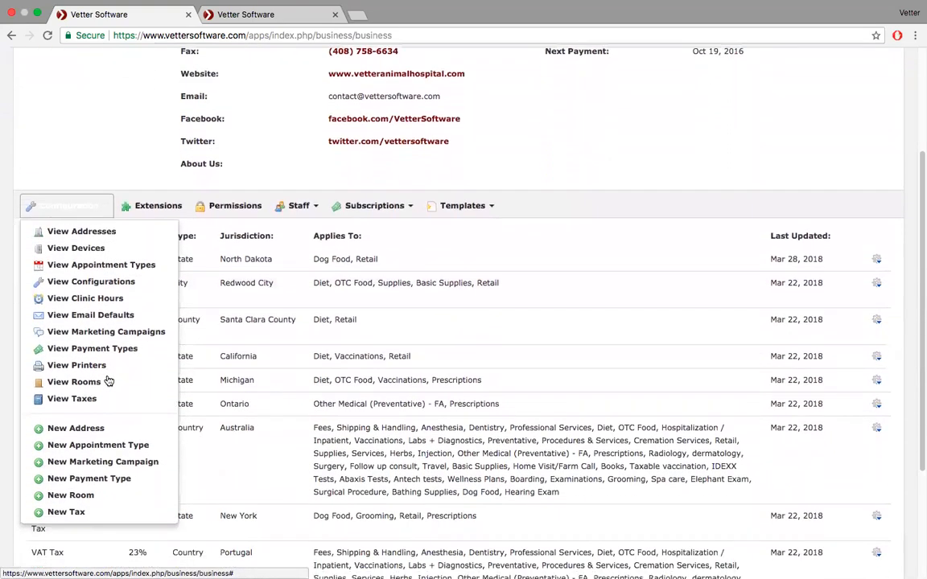
click(99, 231)
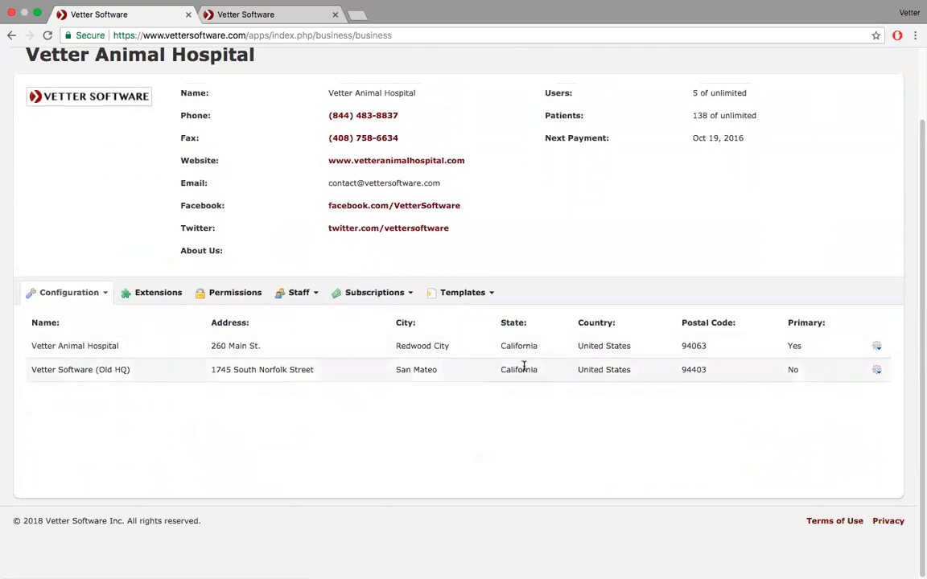
click(100, 293)
scroll(99, 297, down, 1)
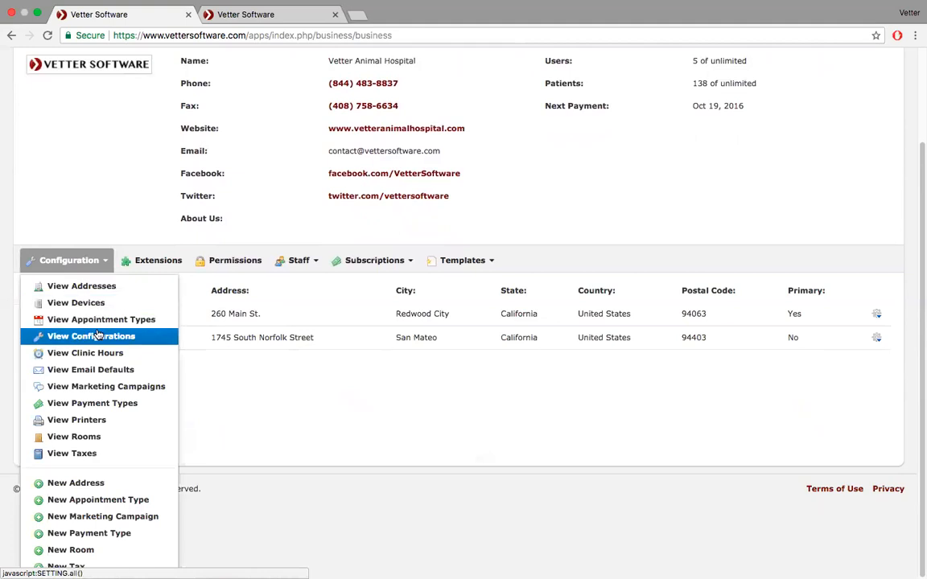
- Show the clinic's default email settings via Configuration > View Email Defaults
click(95, 370)
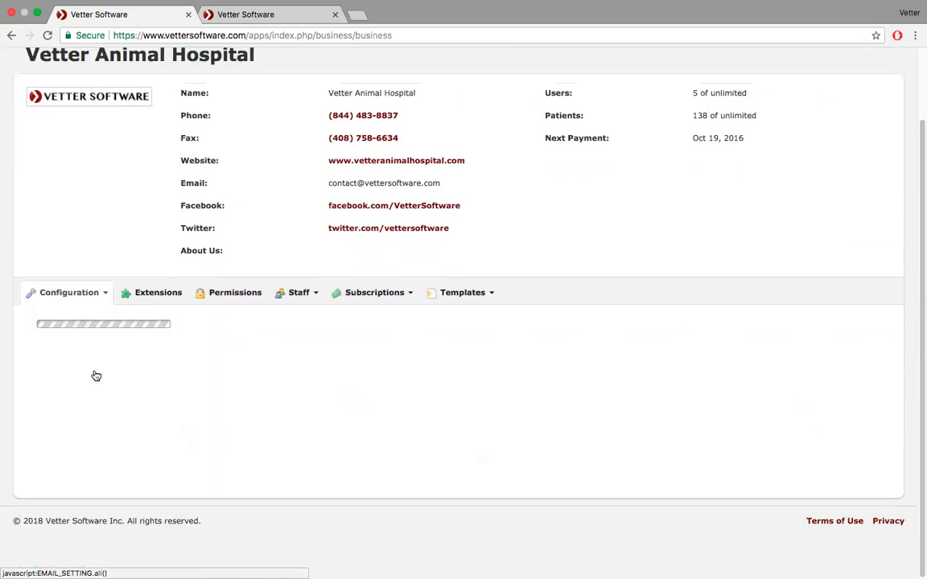
scroll(161, 376, down, 2)
scroll(191, 378, down, 3)
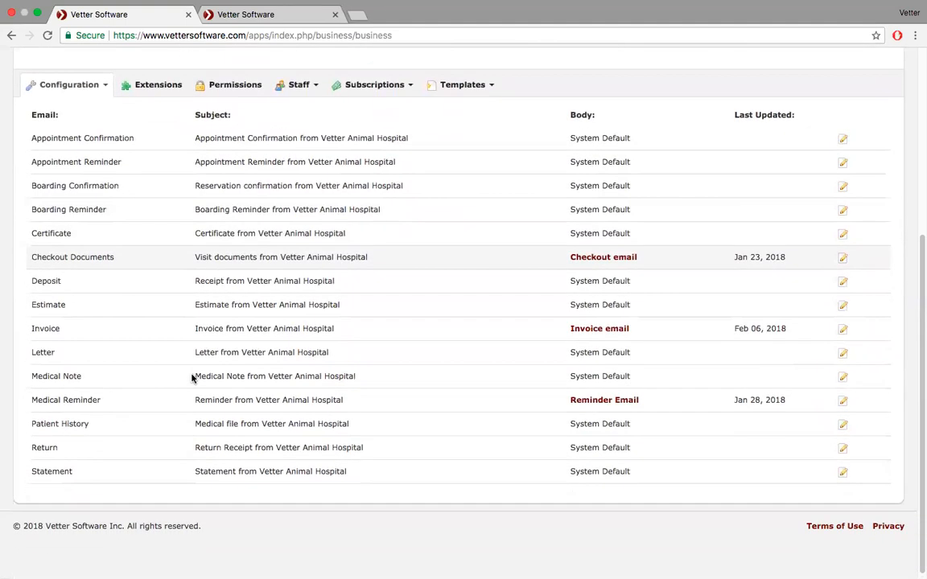
scroll(191, 378, up, 1)
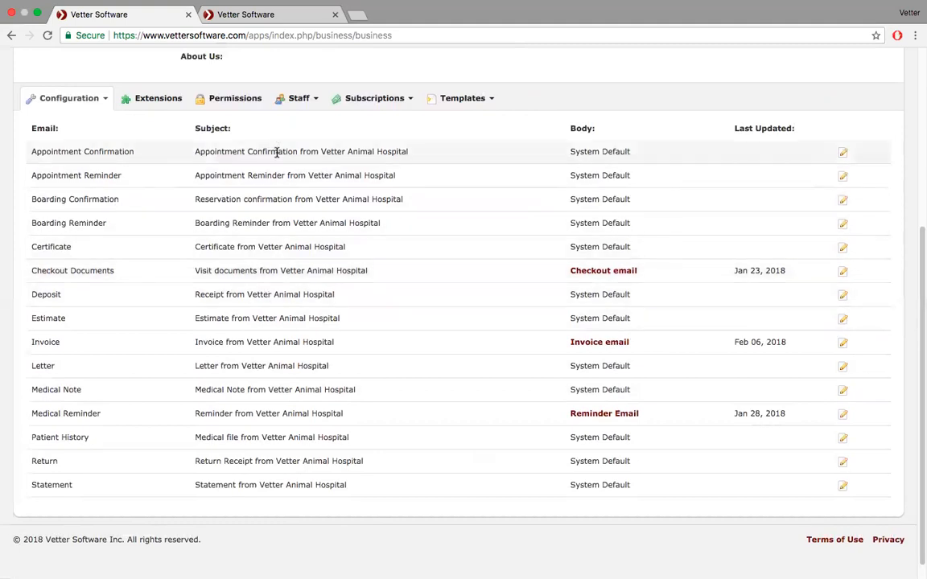
- Edit the Appointment Confirmation default, leaving its body set to System Default
click(843, 153)
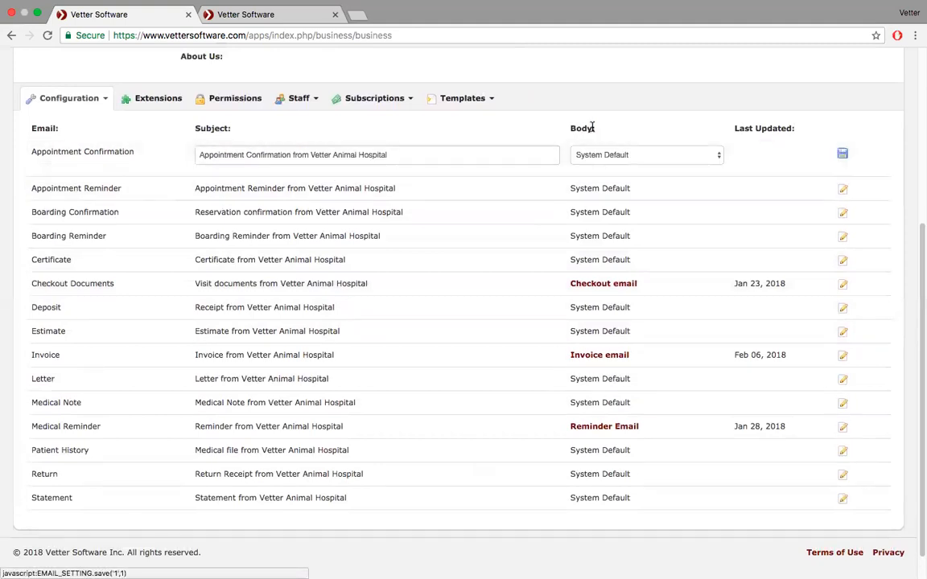
click(644, 155)
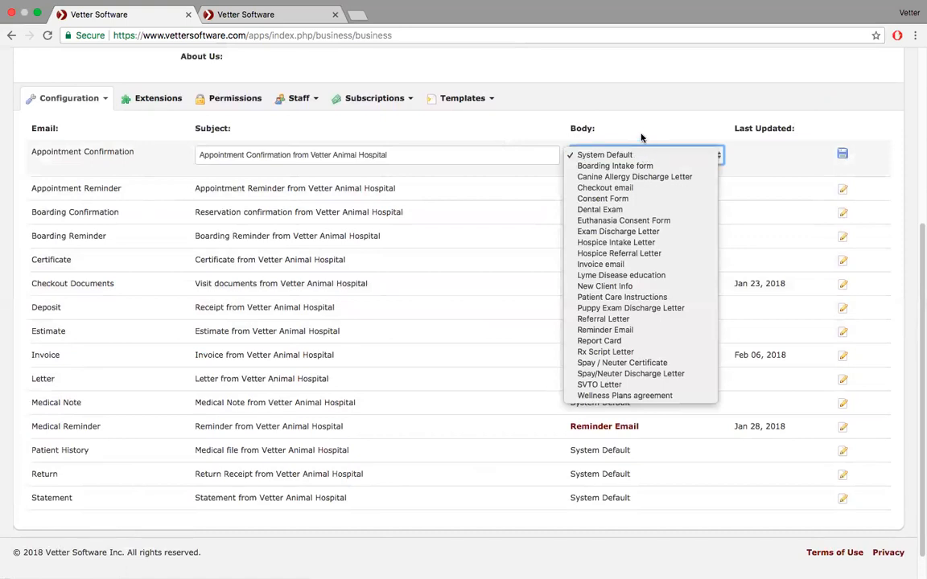
click(579, 124)
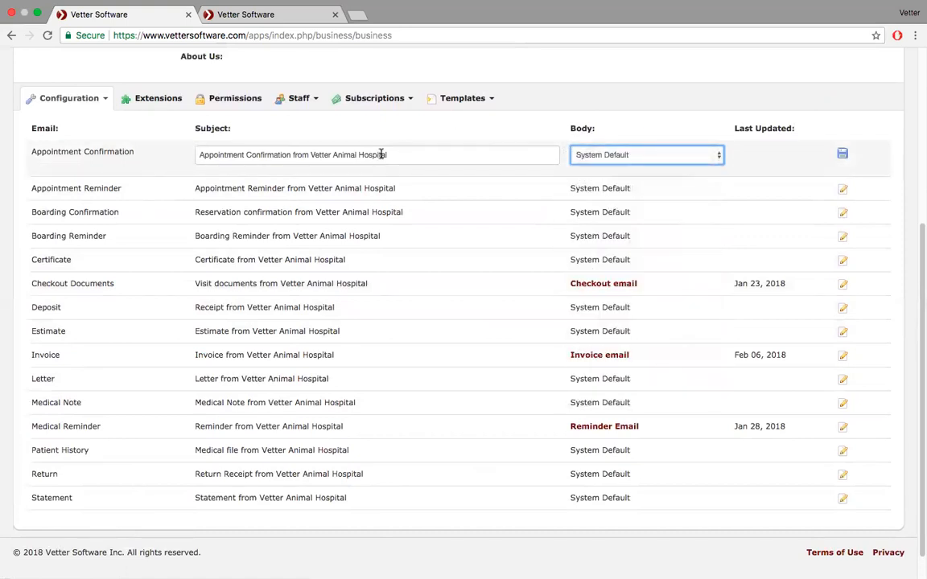
scroll(381, 153, up, 5)
scroll(381, 153, up, 3)
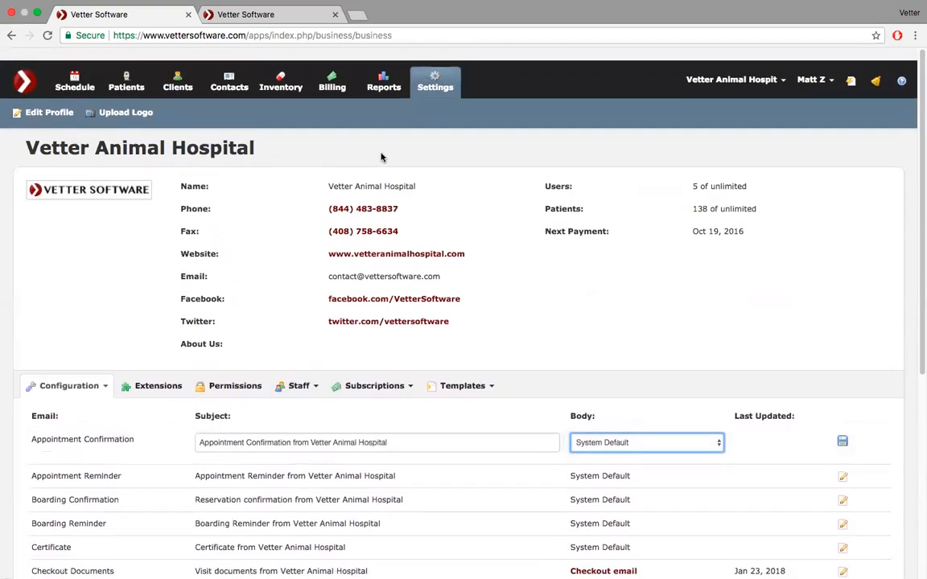
click(246, 15)
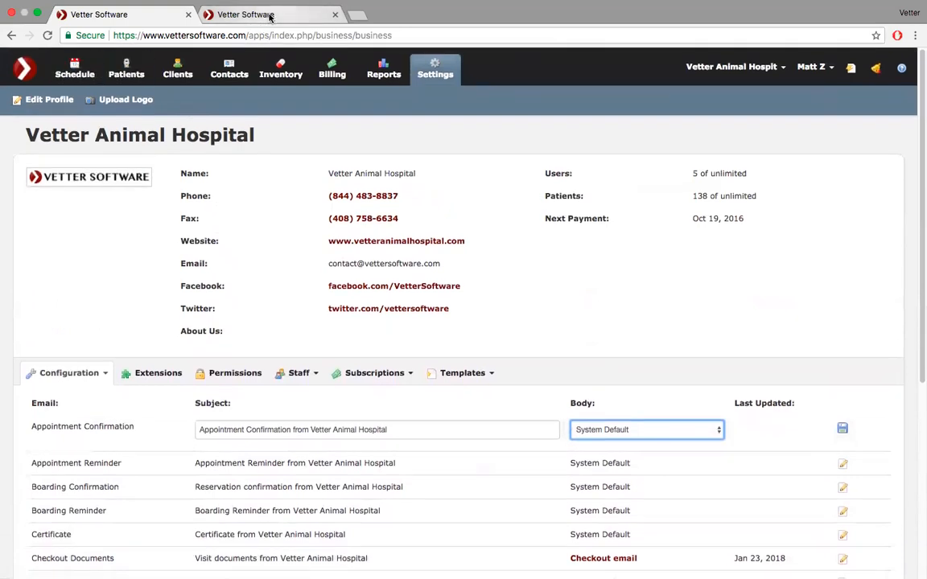
- Open today's schedule and look over the 9:00 appointment's details
click(78, 70)
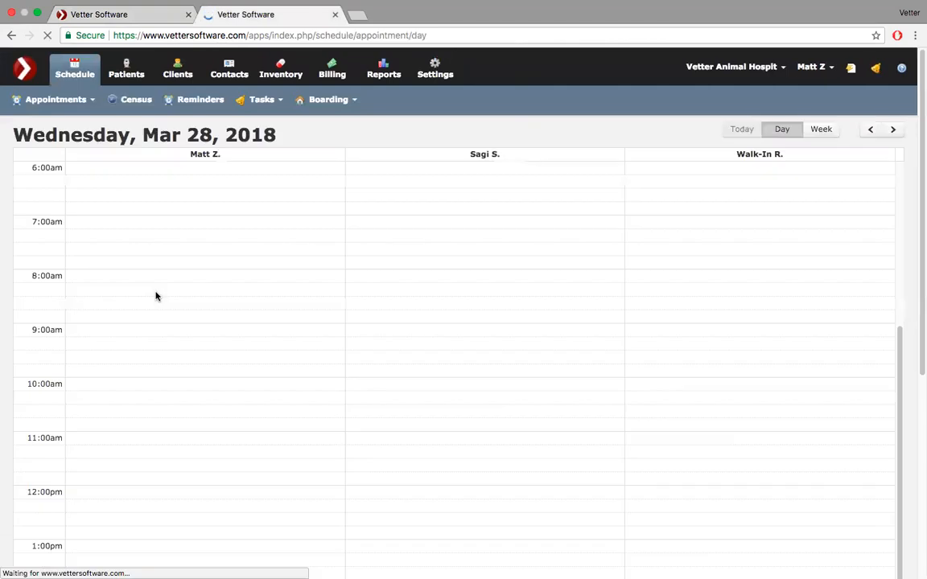
scroll(157, 294, down, 2)
click(178, 295)
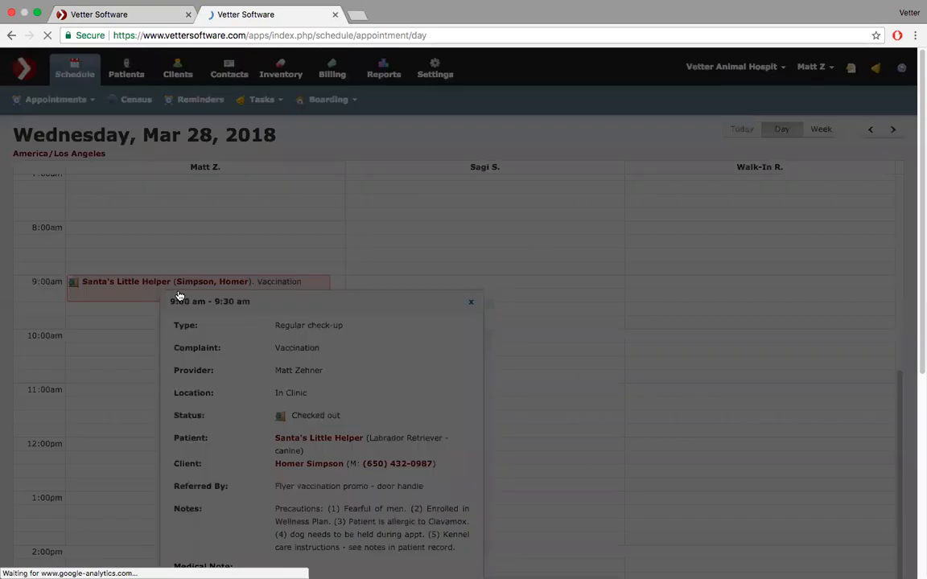
scroll(537, 99, down, 2)
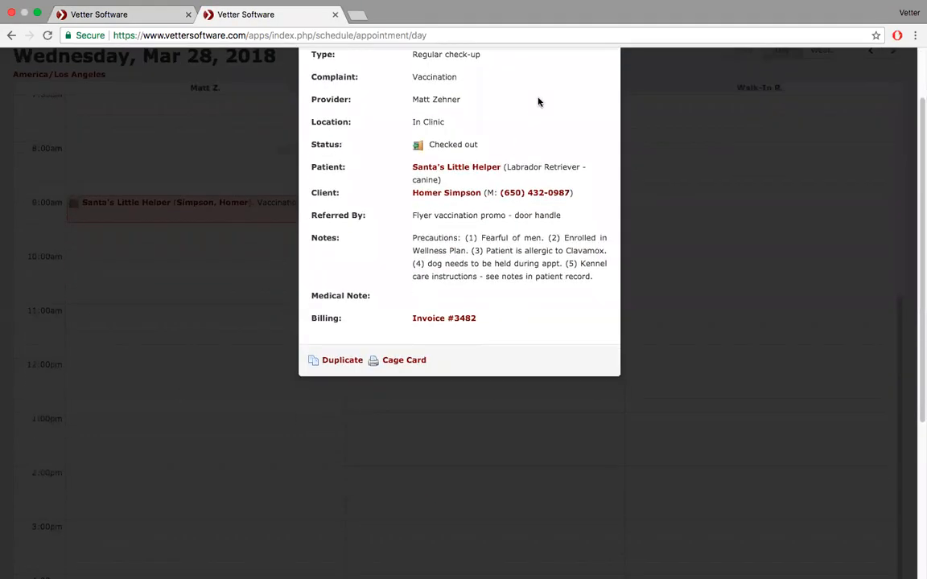
scroll(586, 113, up, 2)
click(599, 101)
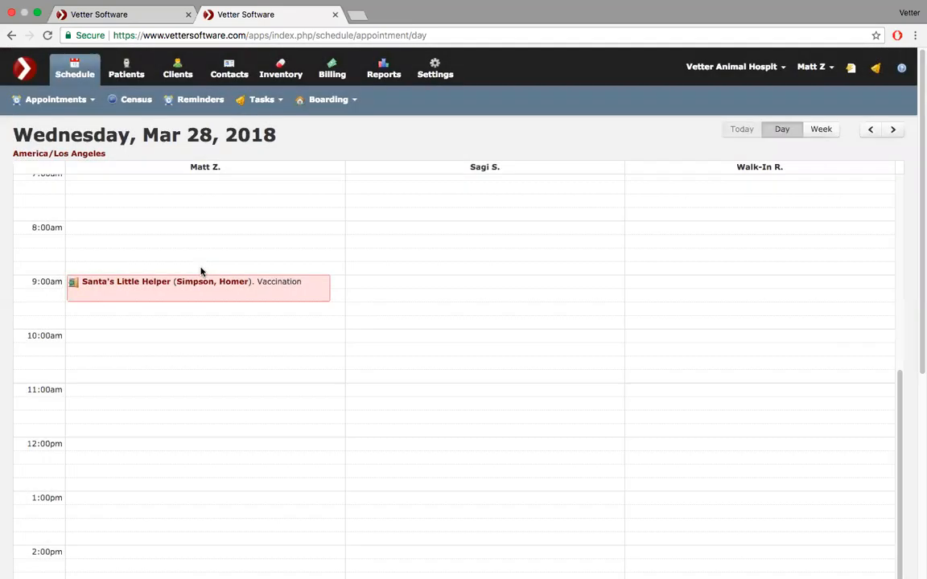
- Book an 11:00 Acupuncture appointment with complaint Exam for the chosen client's patient Azreal
click(149, 395)
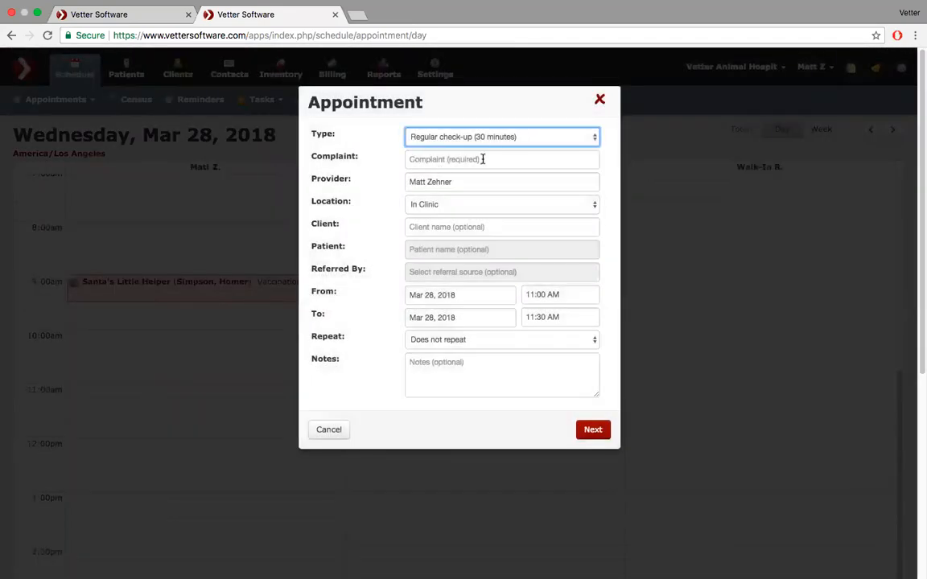
click(495, 144)
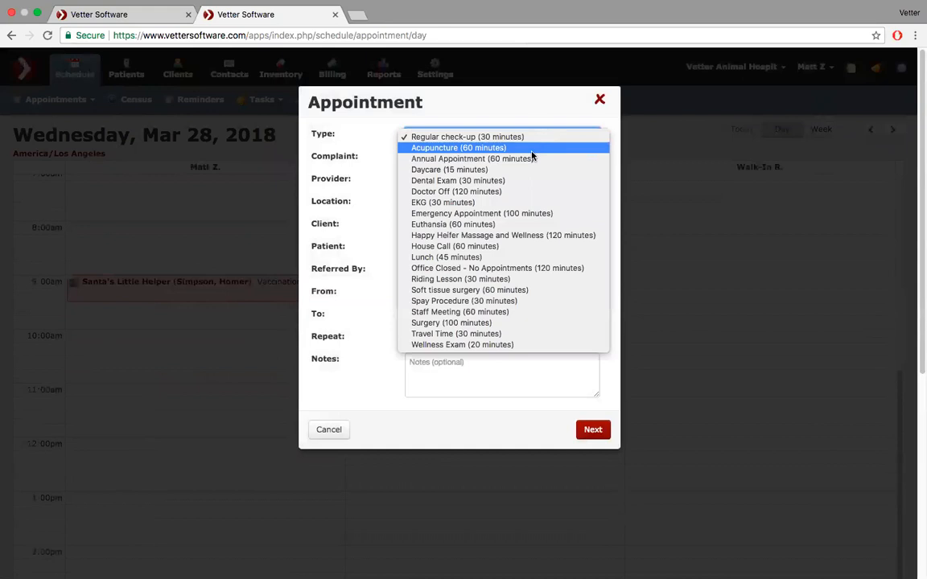
click(529, 149)
click(479, 159)
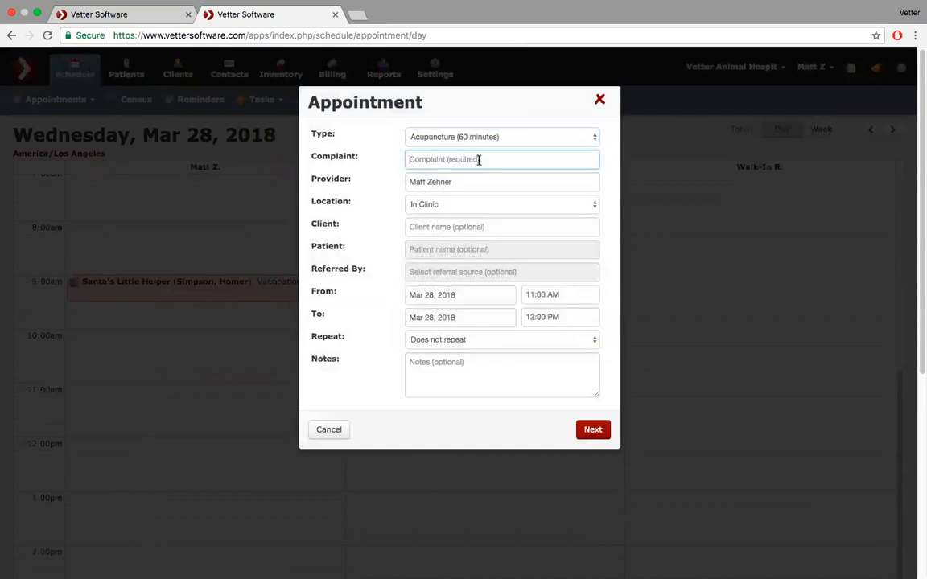
text(exam)
click(459, 196)
click(454, 227)
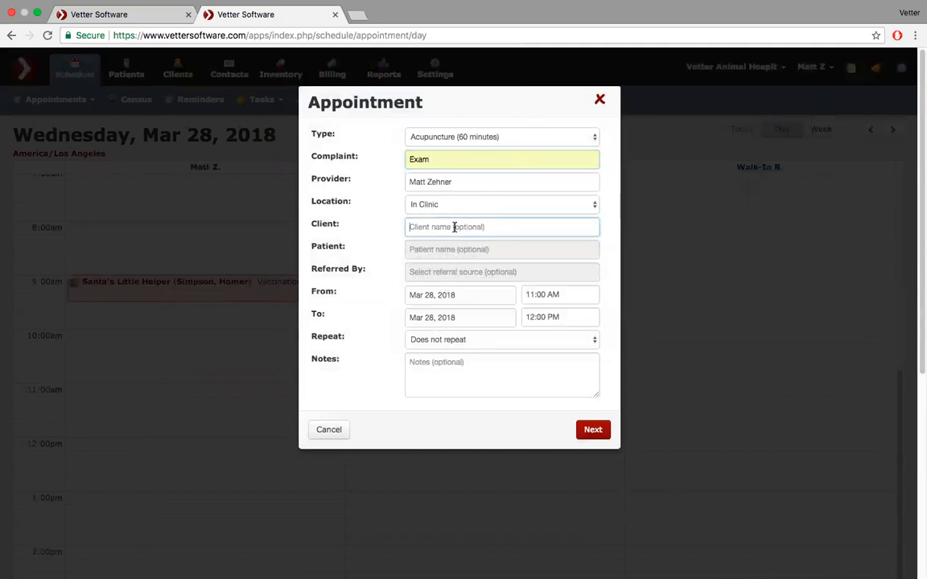
text(gar)
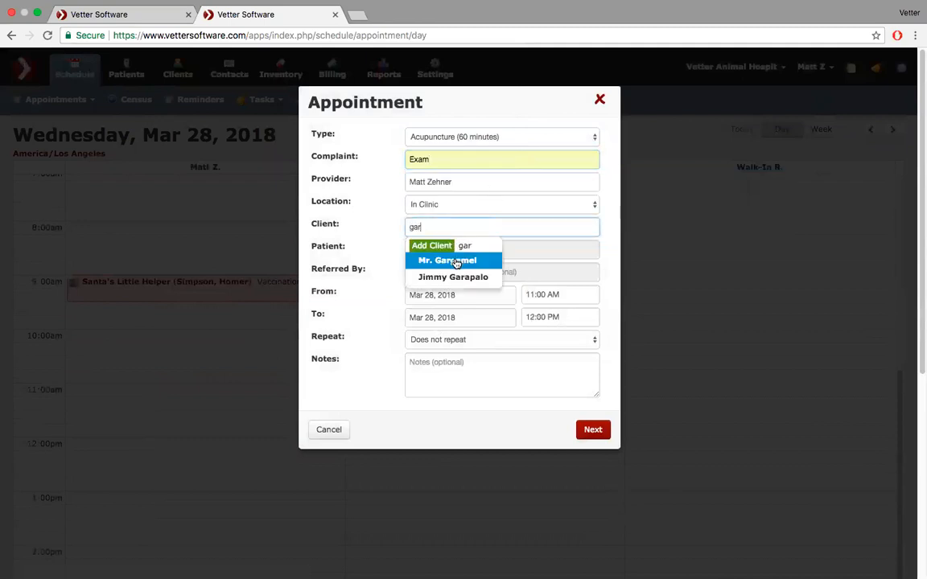
click(457, 262)
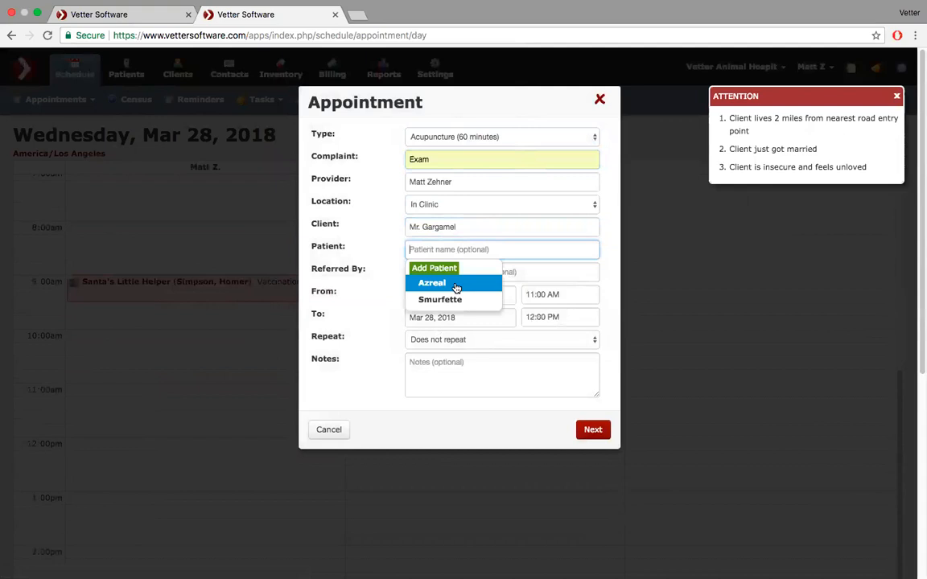
click(456, 285)
- Continue to the Confirmation step and select the reminder message text
click(593, 430)
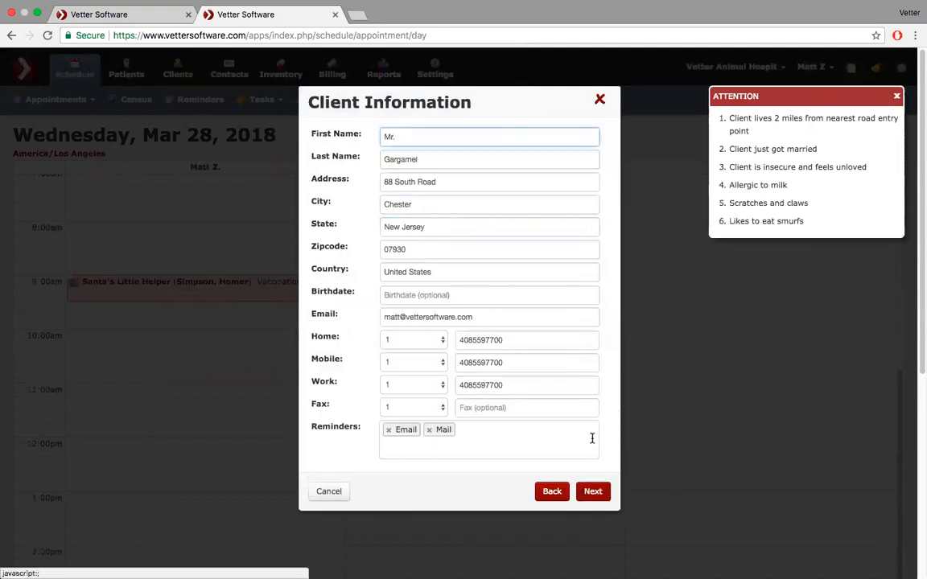
click(592, 494)
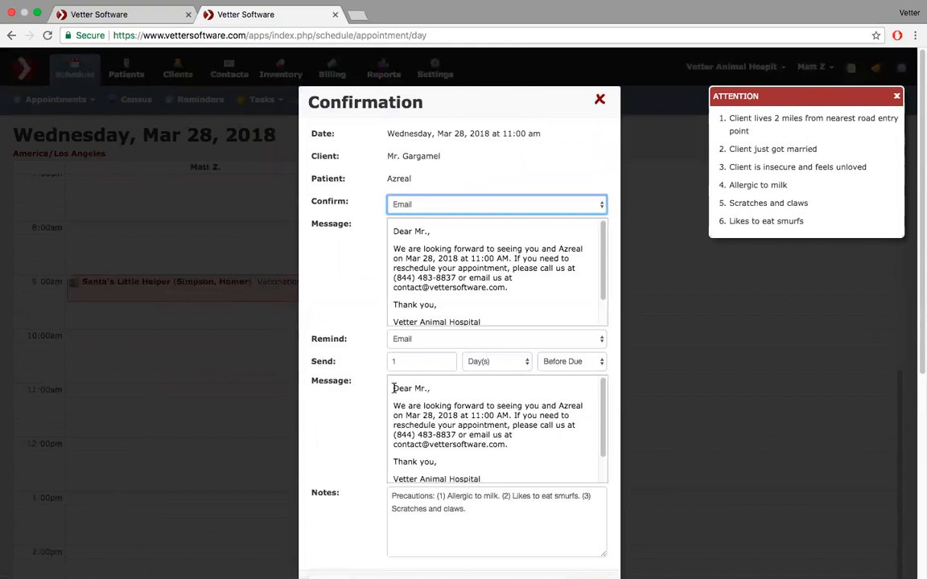
drag(394, 389, 504, 447)
key(super+c)
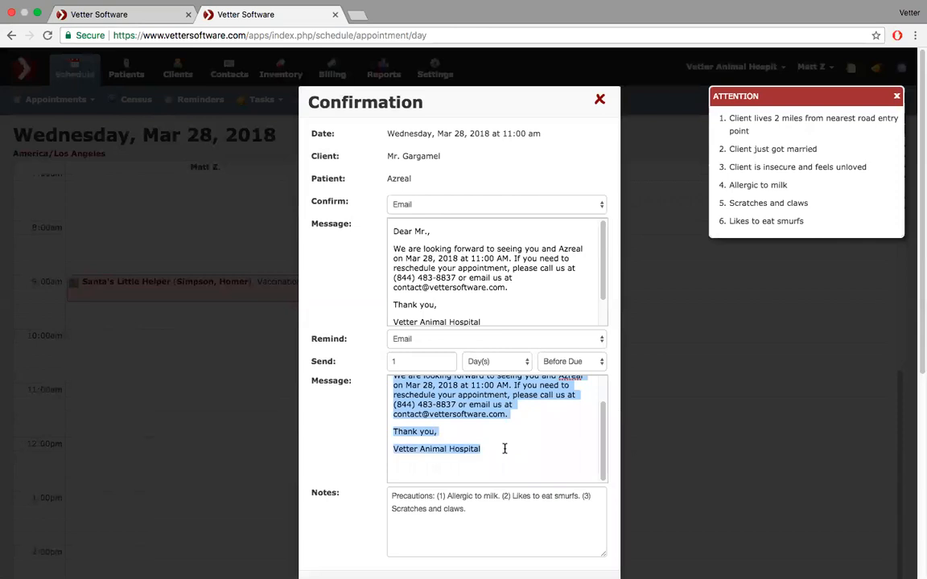
scroll(505, 449, up, 2)
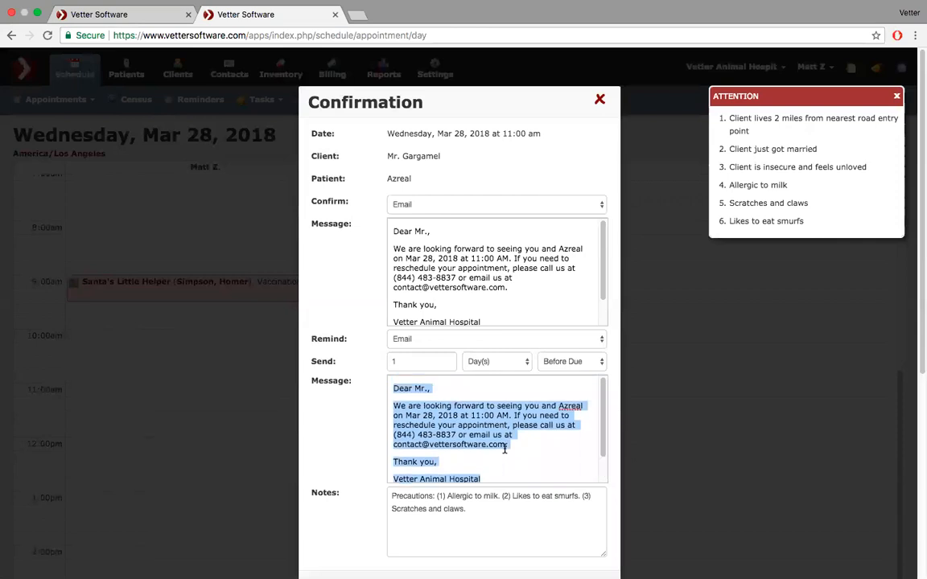
click(117, 16)
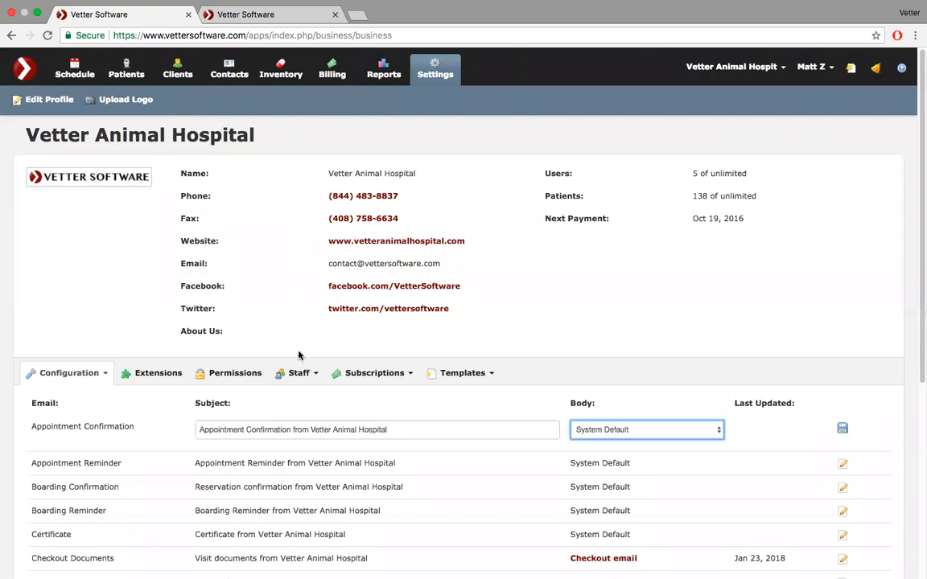
- Create a Letter-type template titled 'Appt reminder email' and save it
click(241, 29)
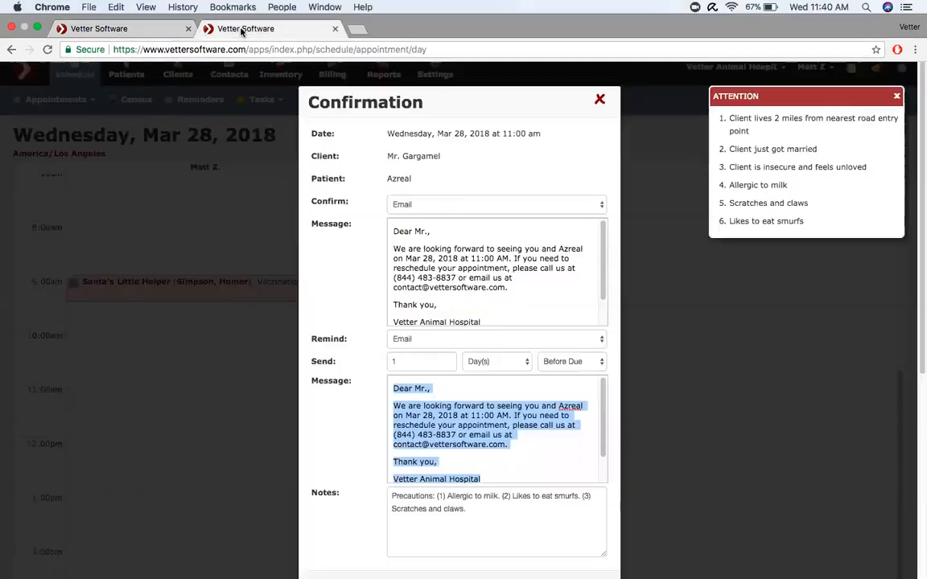
click(122, 30)
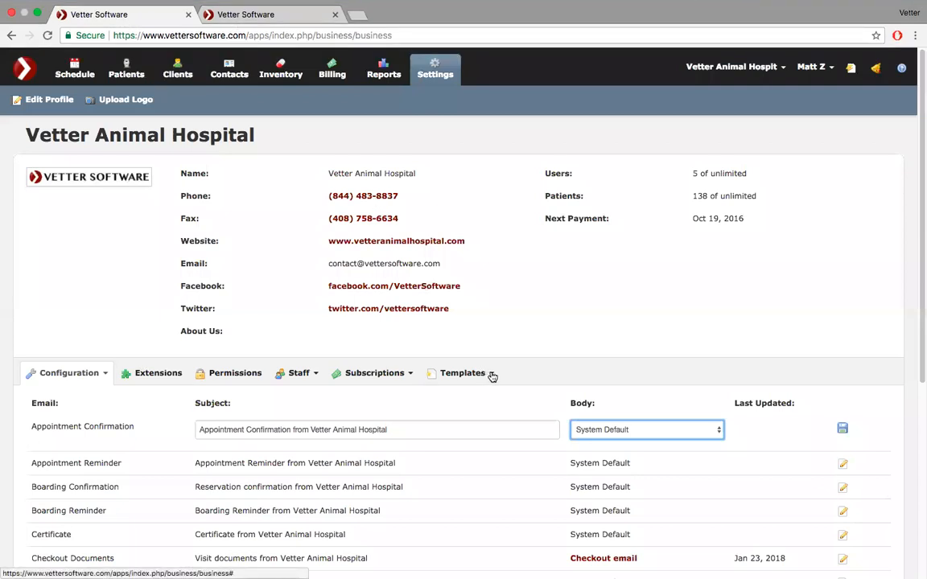
click(493, 377)
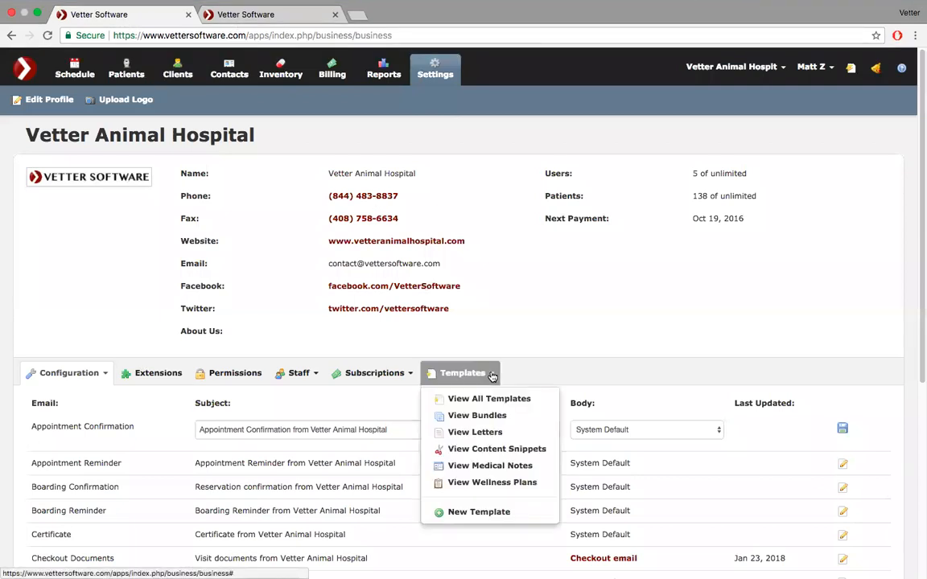
scroll(492, 377, down, 3)
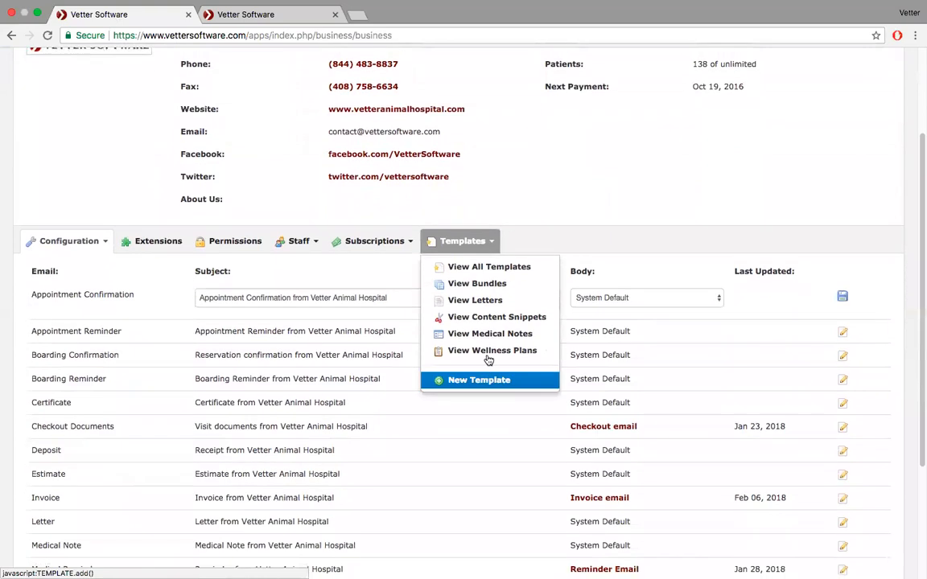
click(474, 381)
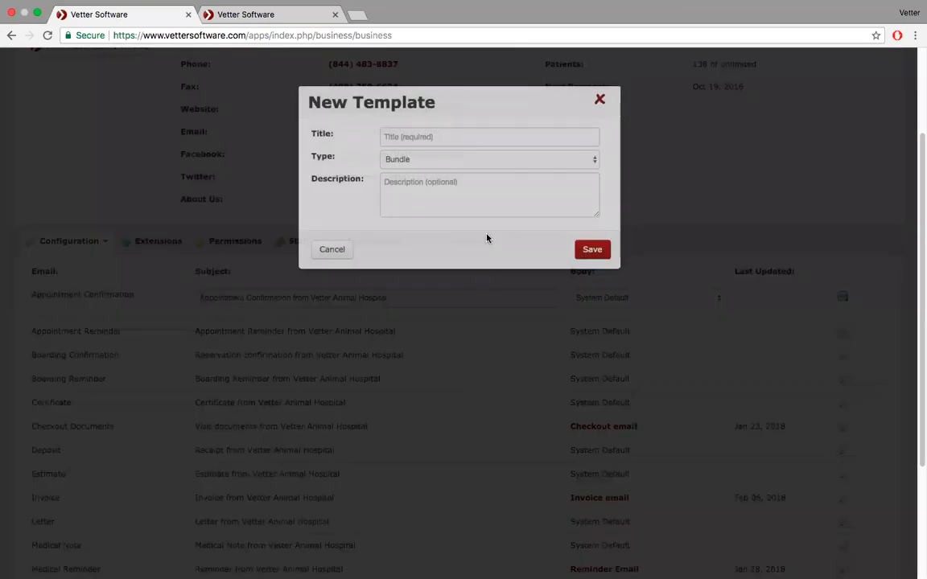
text(Appt confirmation)
key(BackSpace)
key(BackSpace)
key(BackSpace)
key(BackSpace)
key(BackSpace)
key(BackSpace)
text(reminder email)
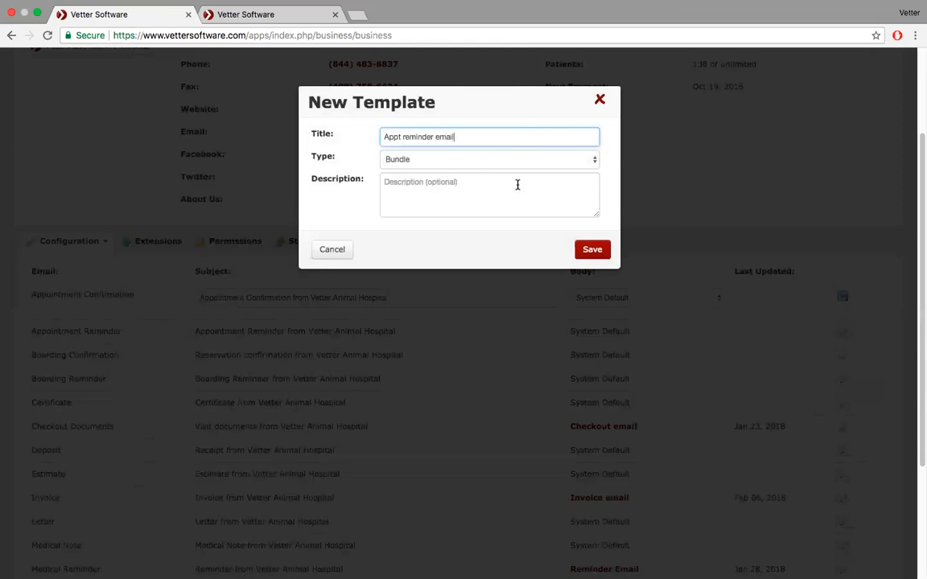
click(528, 165)
click(554, 179)
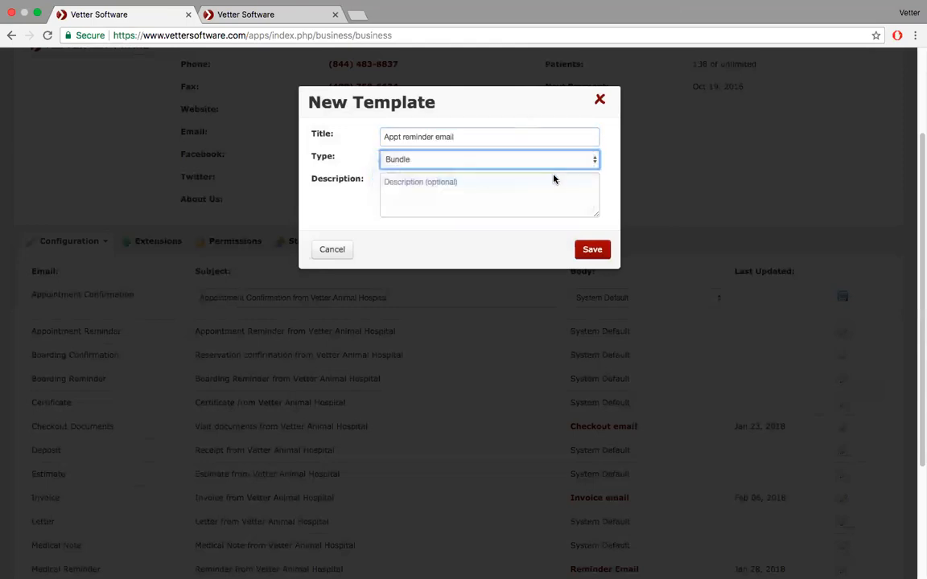
click(592, 250)
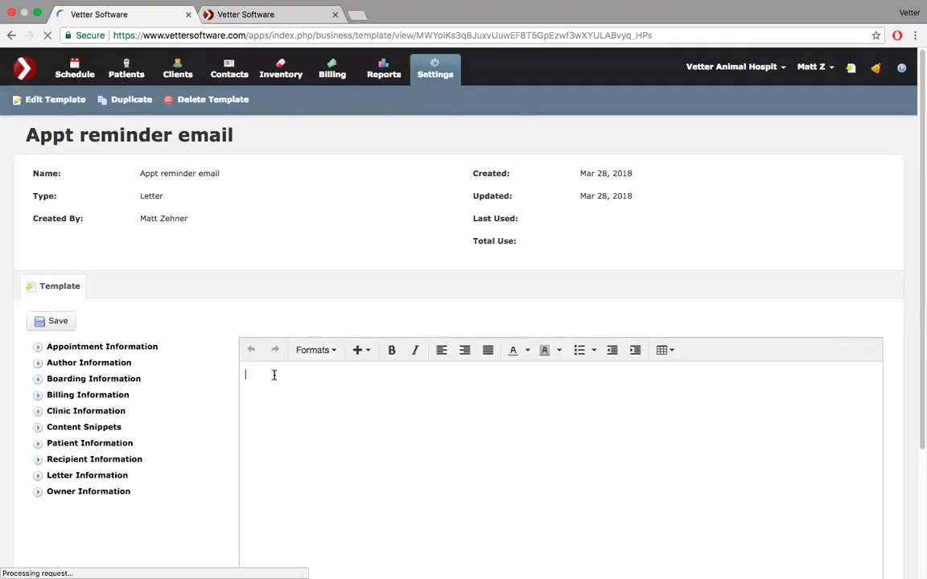
- Paste the reminder letter and replace the greeting's name with owner first and last name fields
key(super+v)
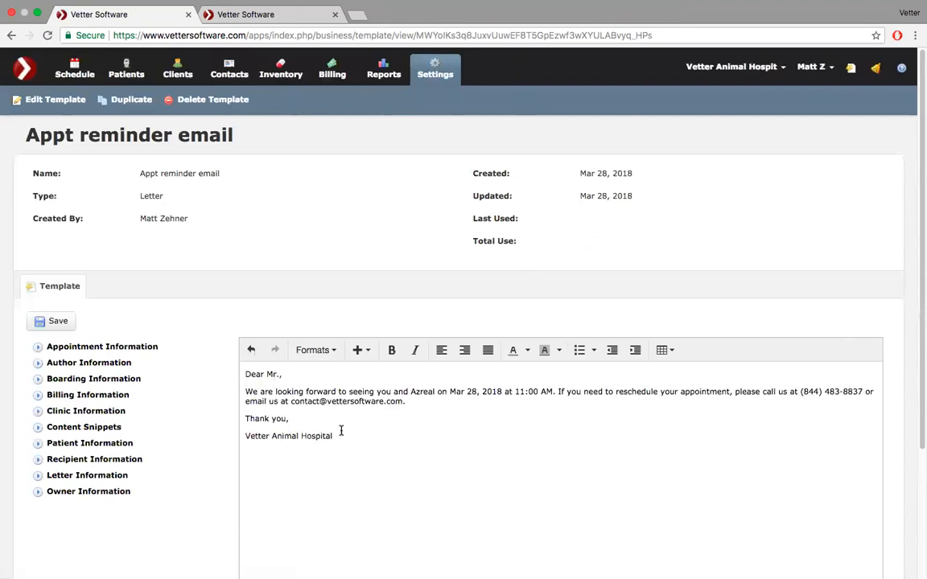
click(285, 375)
key(BackSpace)
key(BackSpace)
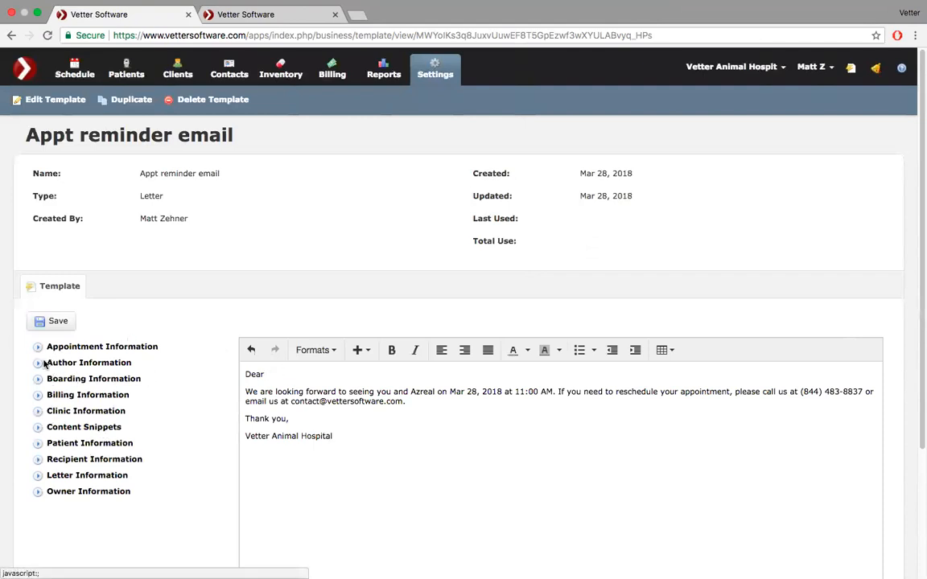
click(37, 492)
scroll(109, 485, down, 3)
scroll(109, 482, down, 2)
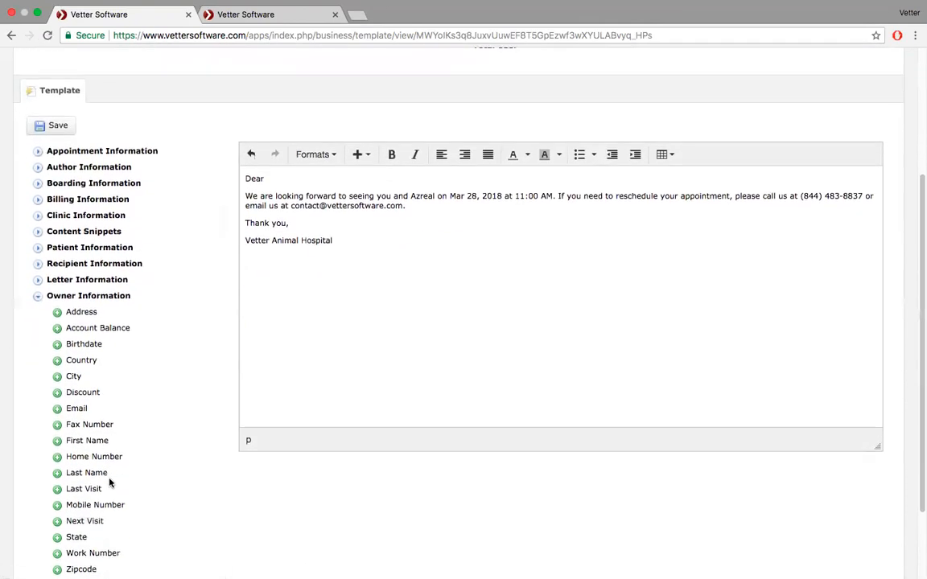
click(56, 437)
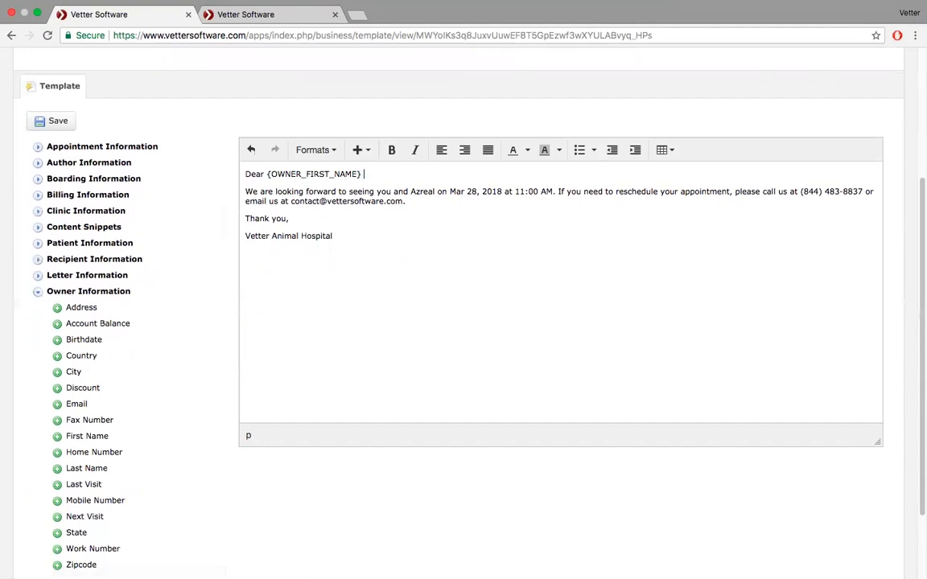
click(58, 468)
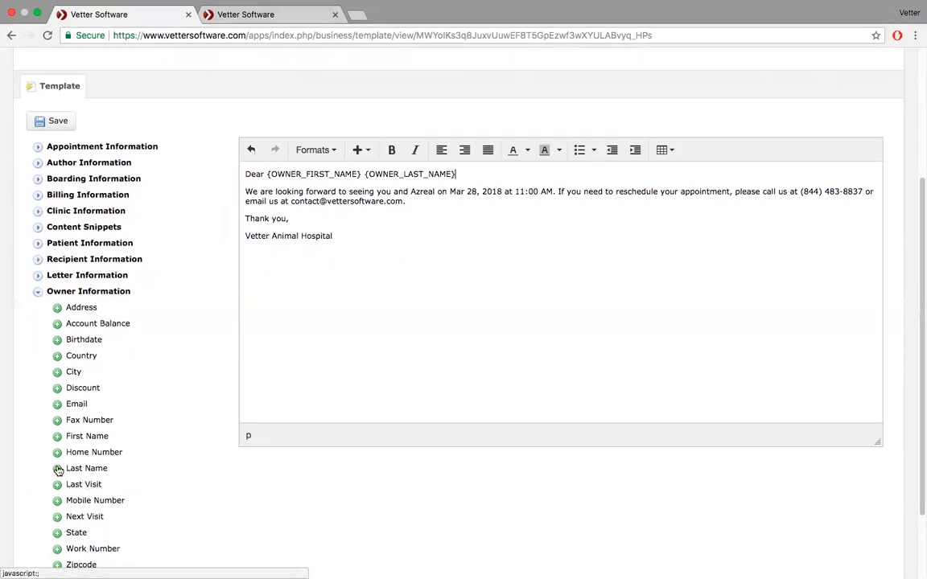
text(,)
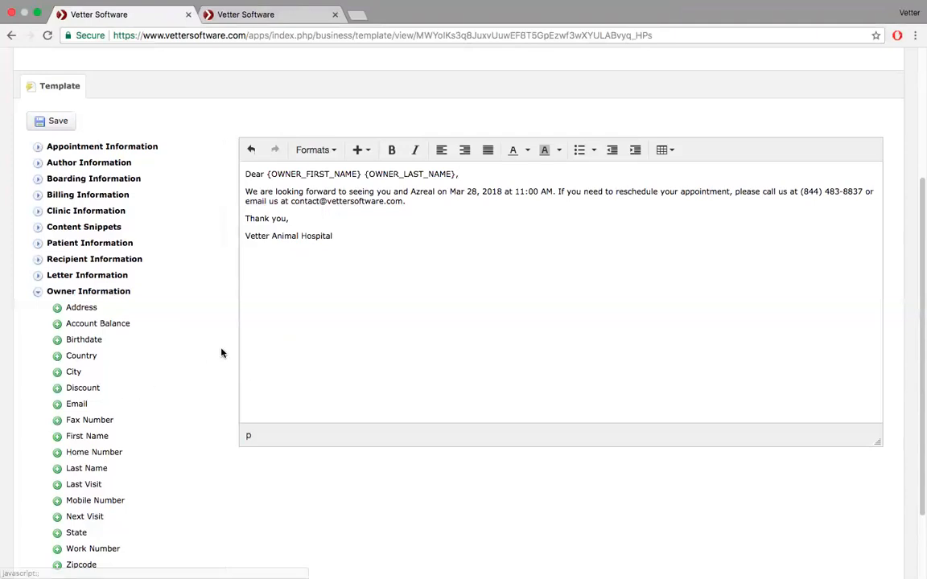
- Replace the hard-coded pet name Azreal with the patient name field
double_click(431, 192)
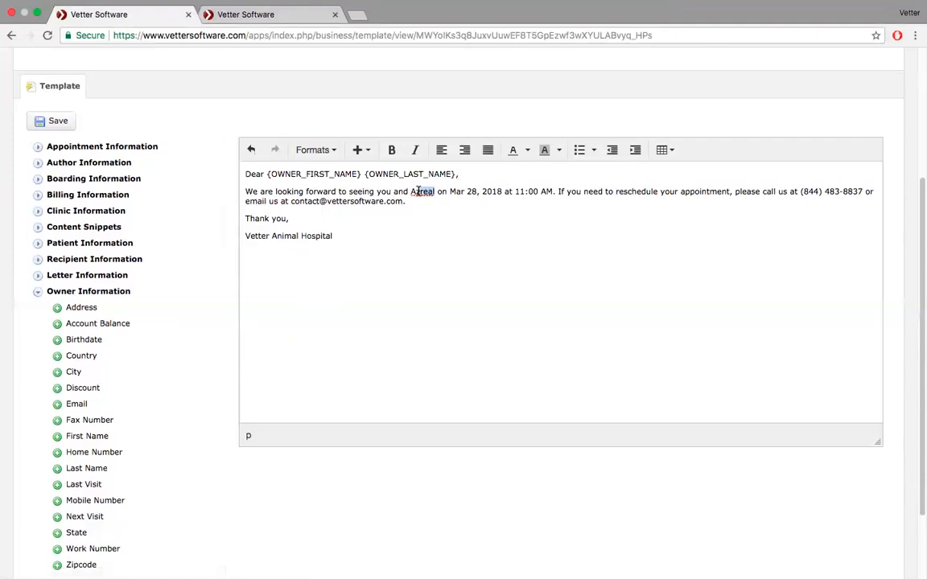
key(BackSpace)
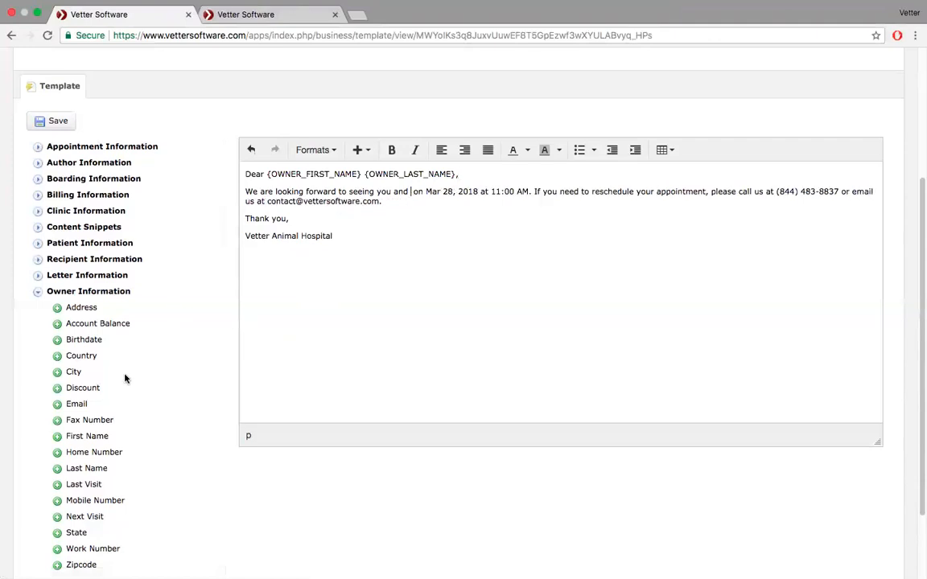
click(38, 291)
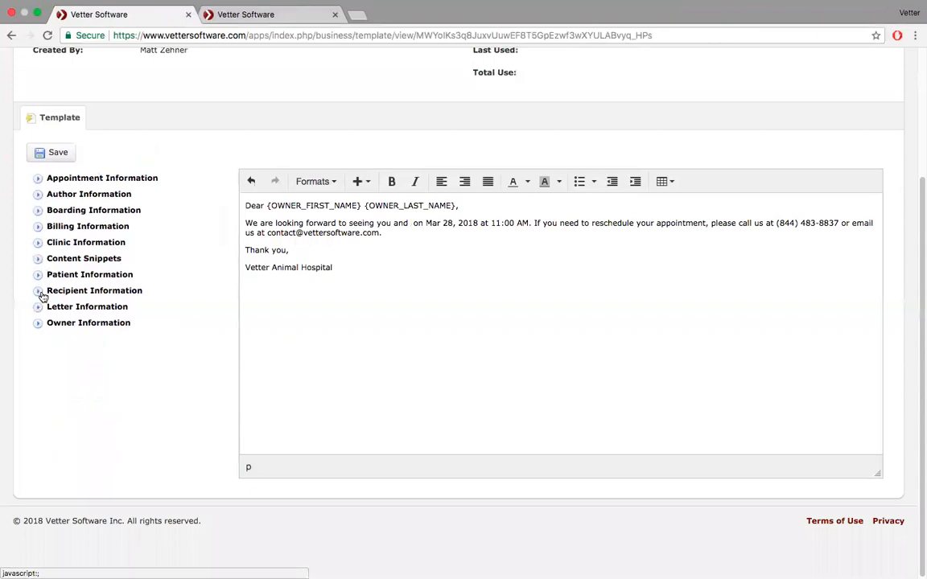
click(38, 274)
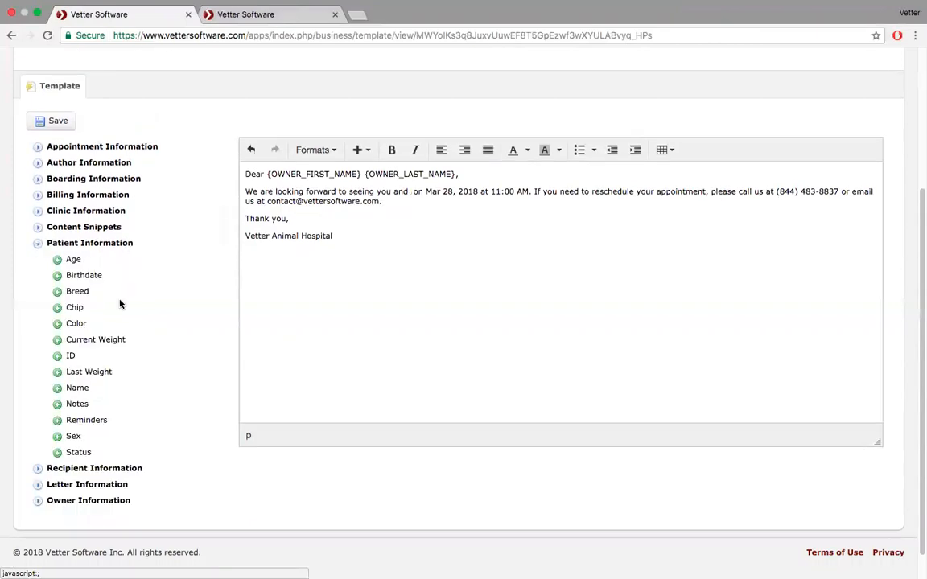
click(57, 388)
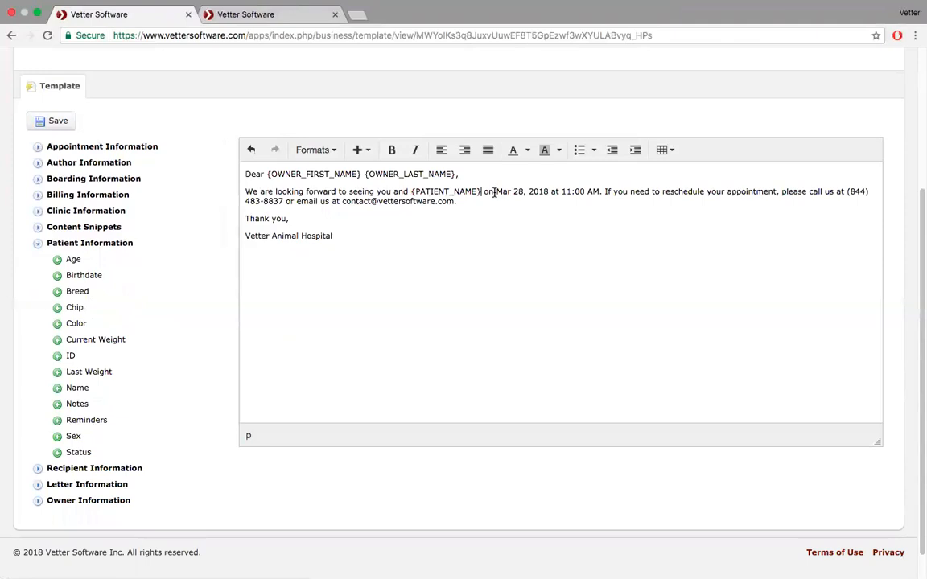
- Replace the fixed date Mar 28, 2018 and time 11:00 AM with appointment date and time fields
drag(495, 191, 546, 194)
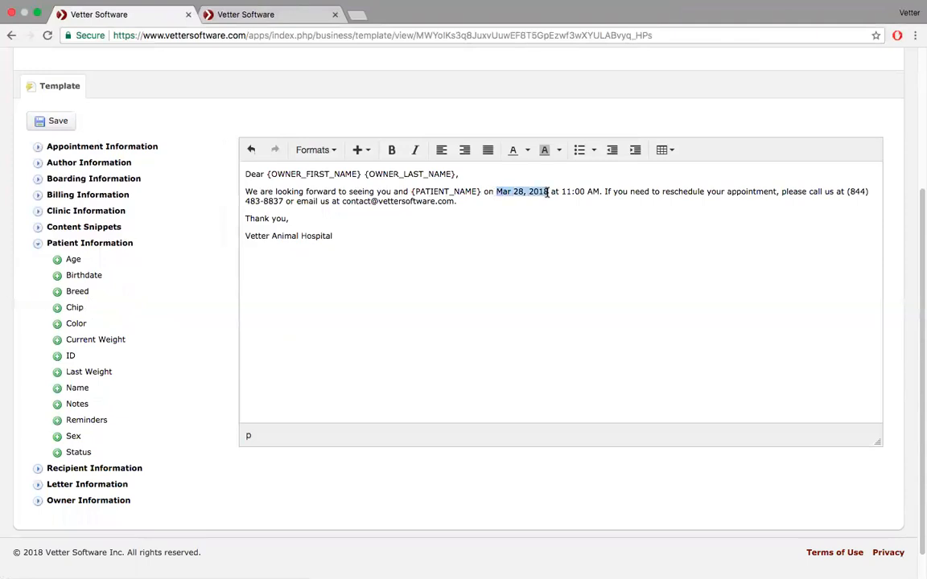
key(BackSpace)
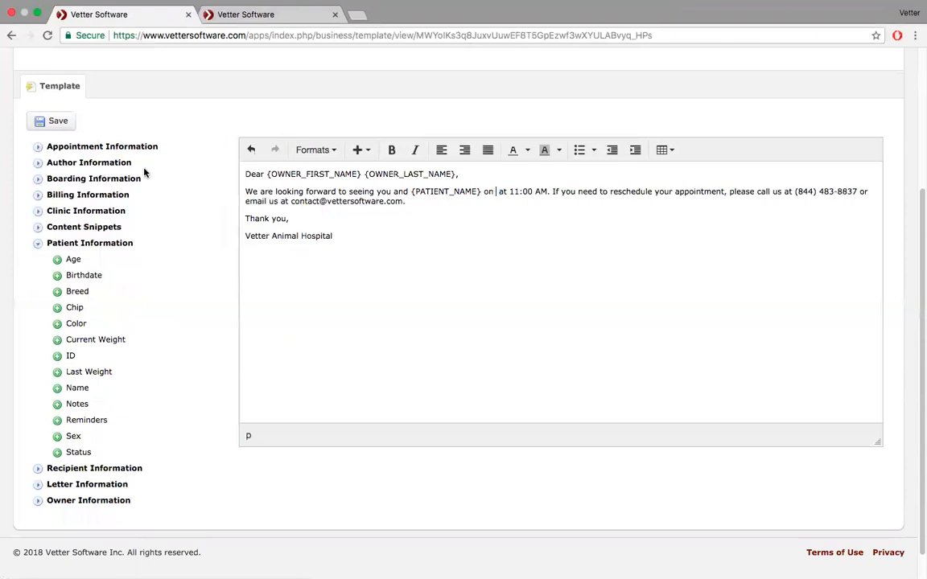
click(38, 147)
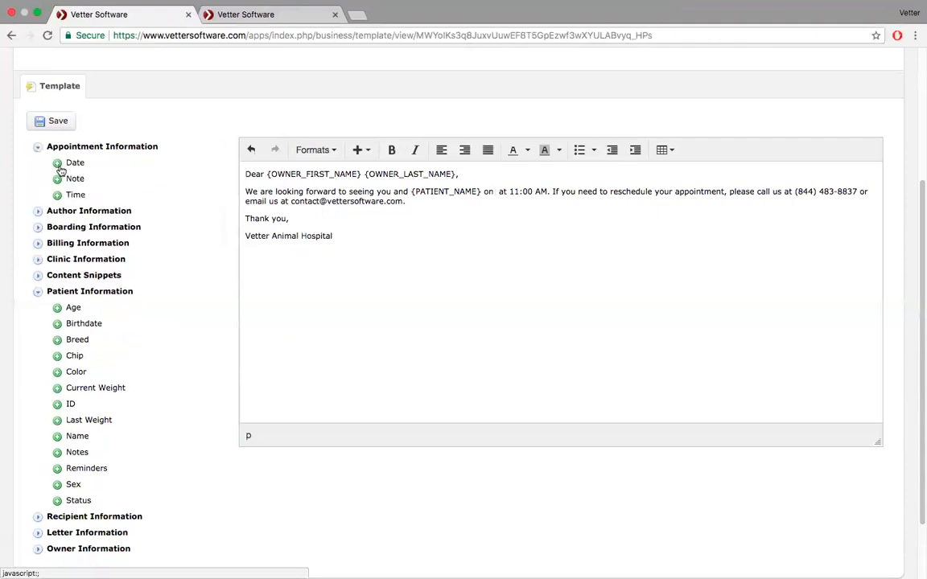
click(58, 164)
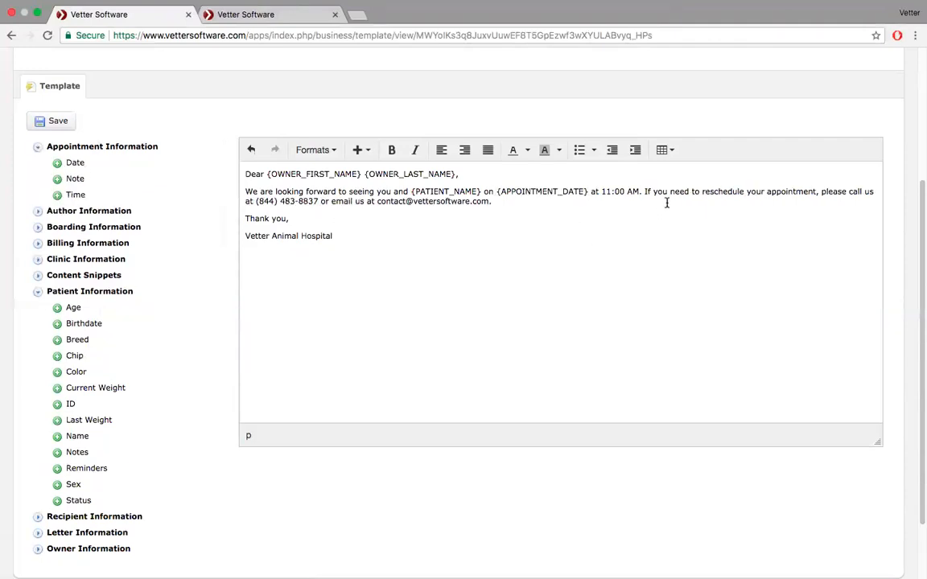
drag(641, 191, 602, 192)
key(BackSpace)
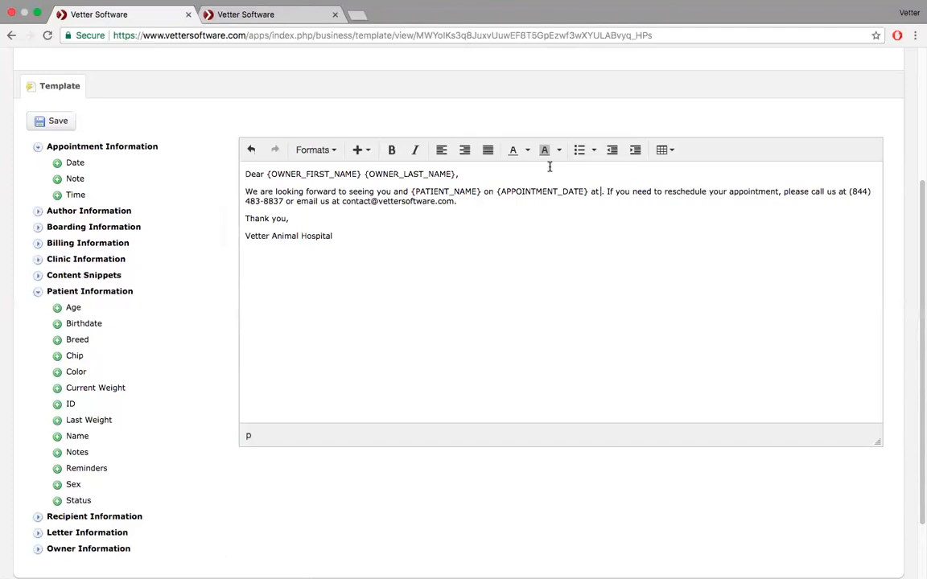
click(58, 196)
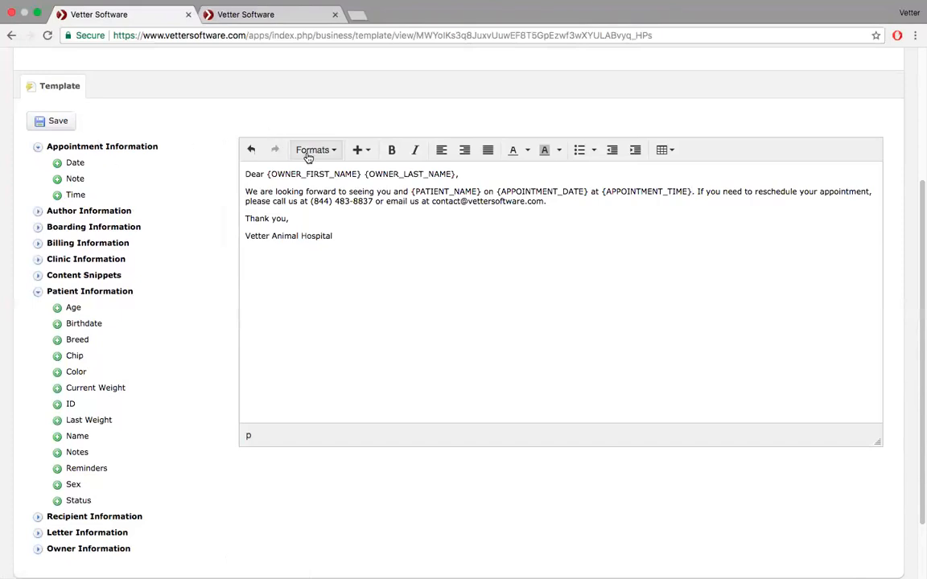
- Replace the clinic phone number and email address with the clinic phone and email fields
drag(311, 201, 373, 200)
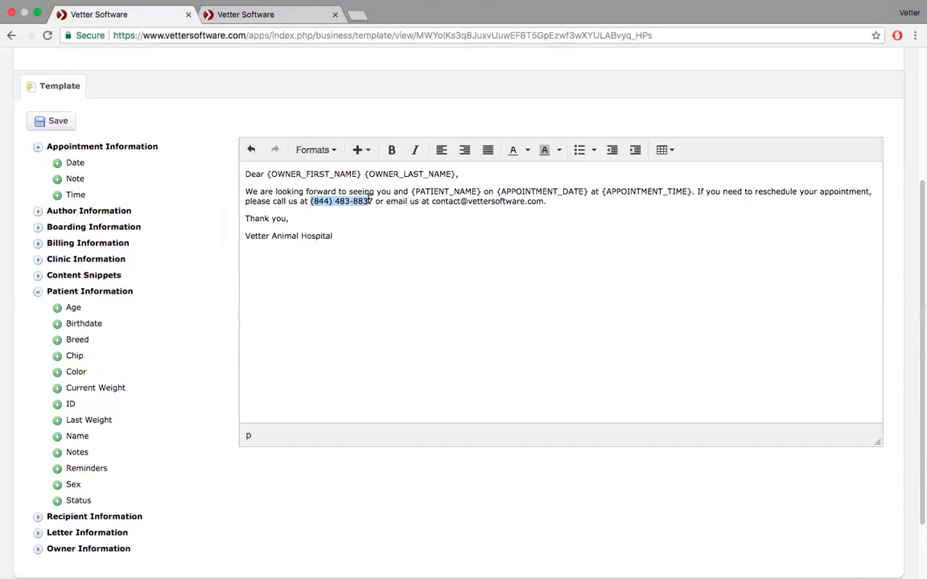
key(BackSpace)
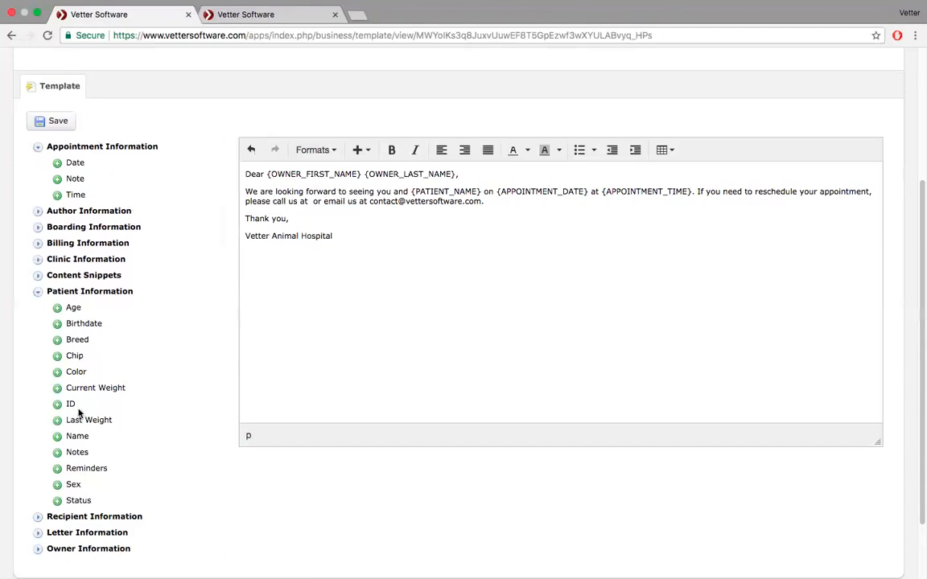
click(38, 260)
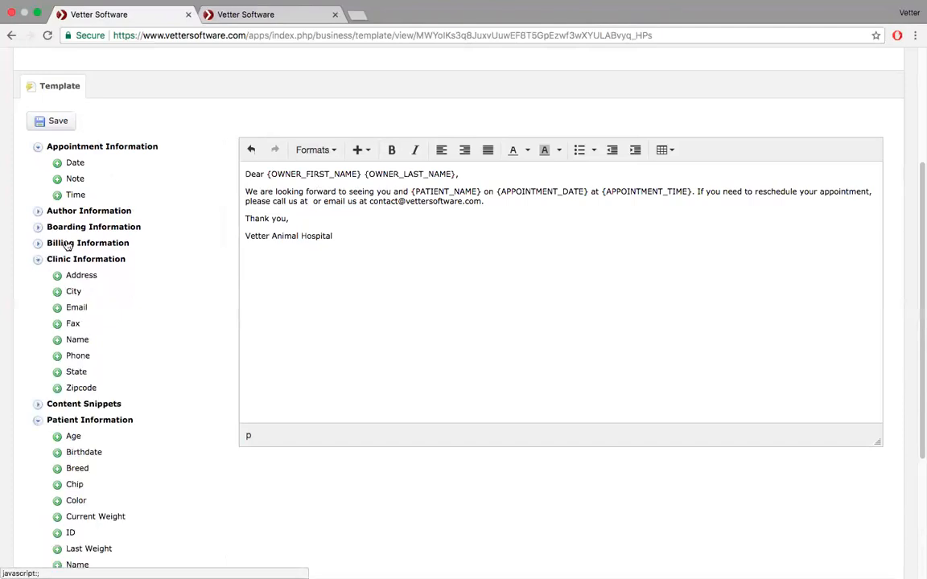
click(58, 359)
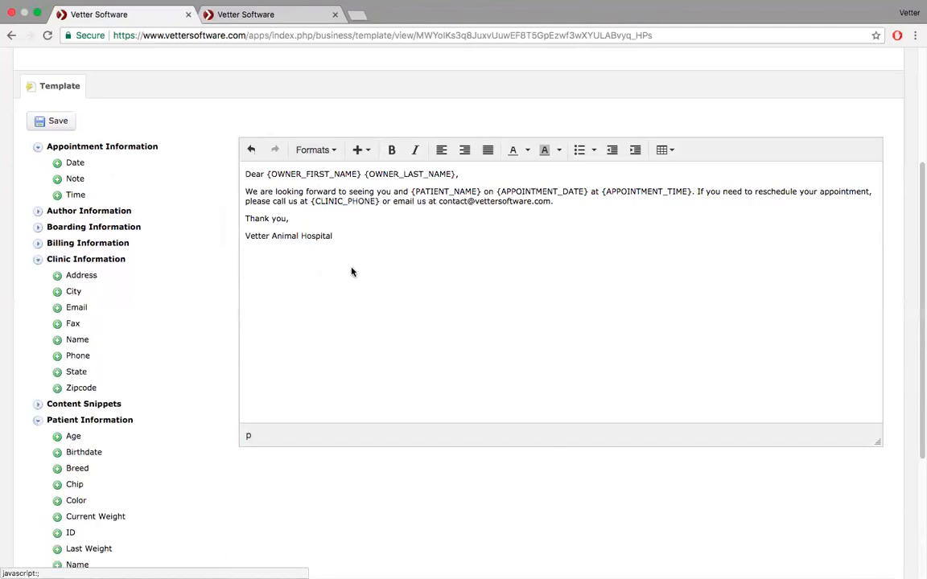
drag(551, 202, 440, 203)
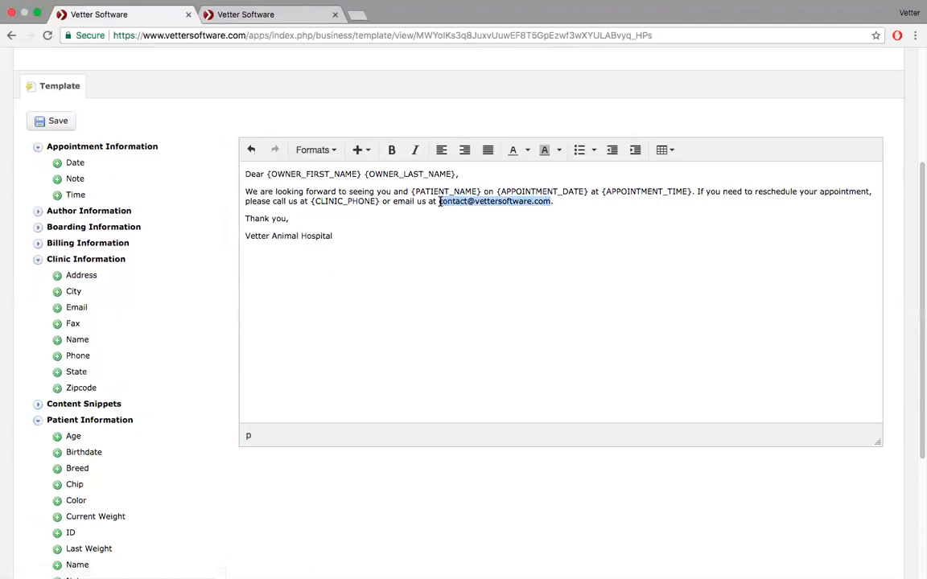
click(58, 308)
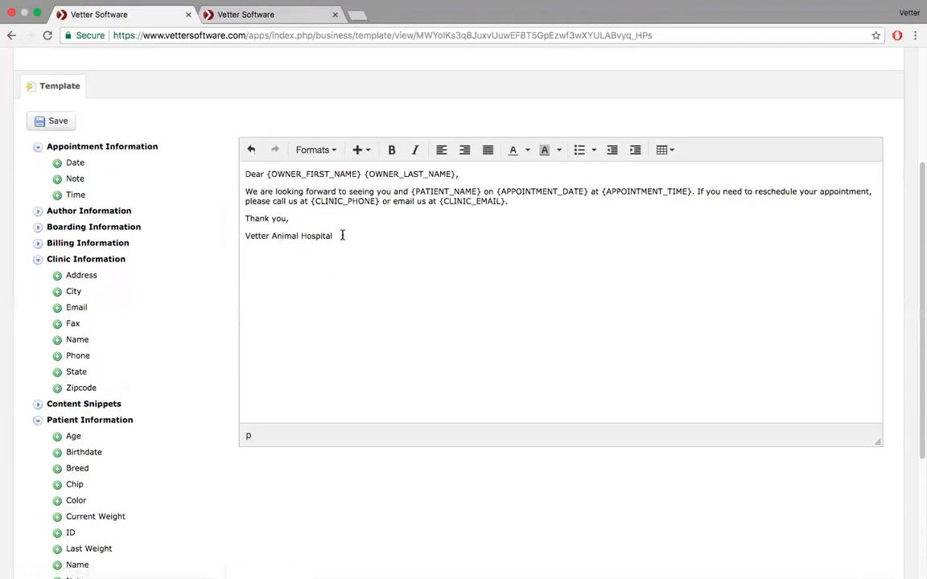
- Replace the 'Vetter Animal Hospital' signature line with the clinic name field
drag(339, 234, 227, 243)
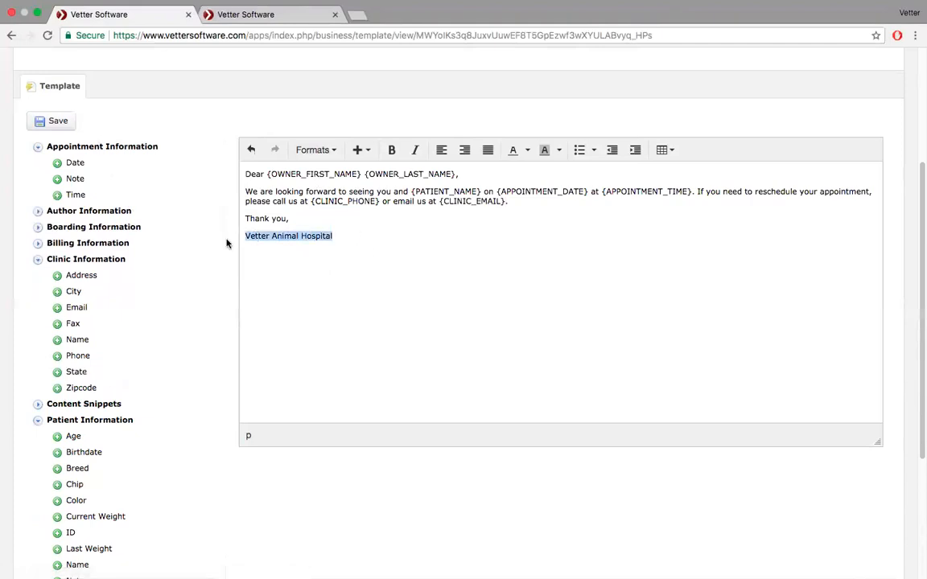
key(BackSpace)
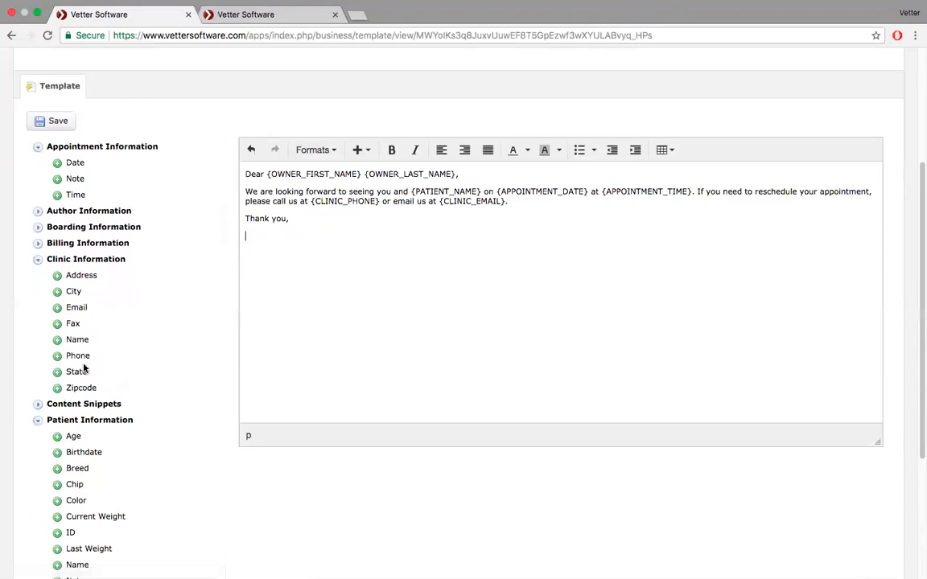
click(57, 340)
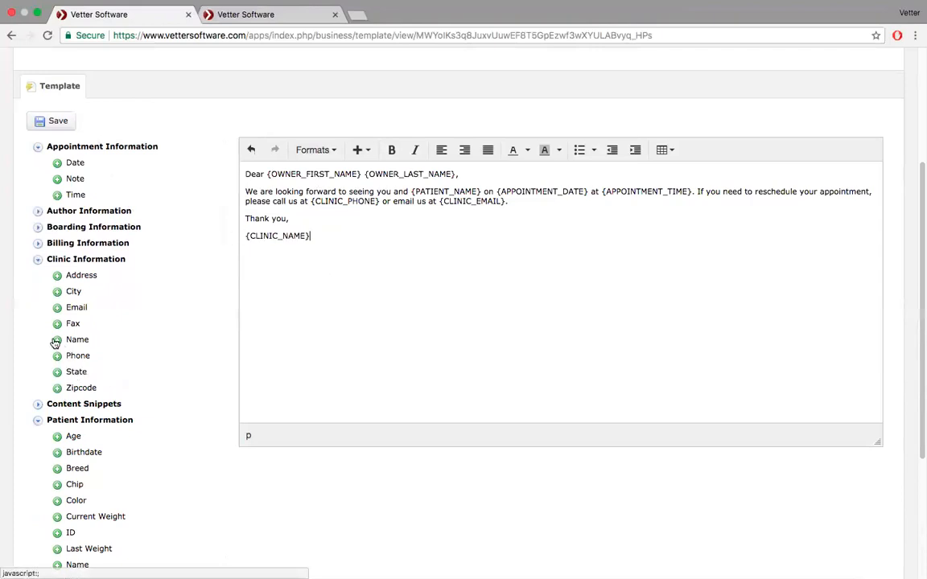
click(530, 204)
- Add 'Please be sure to arrive 15 minutes early to fill out necessary paperwork.' and save the template
text(Pleaes)
key(BackSpace)
key(BackSpace)
key(BackSpace)
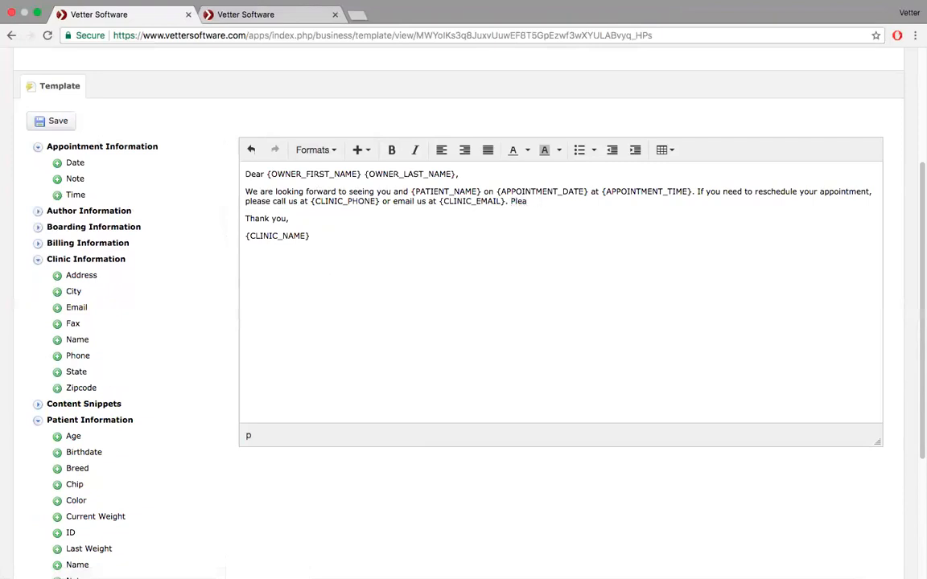
text(se)
text(e sure to arrive 15 mintues)
key(BackSpace)
key(BackSpace)
key(BackSpace)
key(BackSpace)
key(BackSpace)
key(BackSpace)
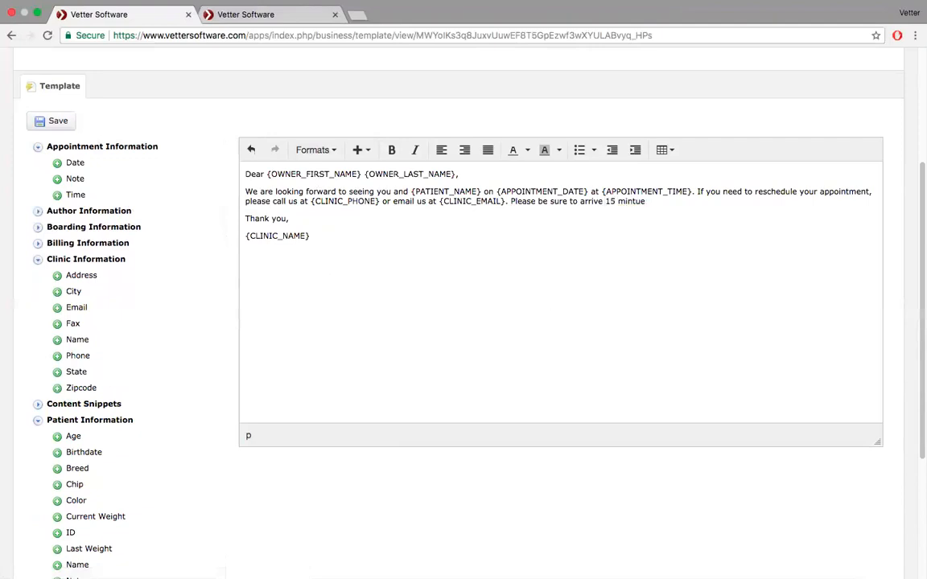
text(nutes early to fill out neces)
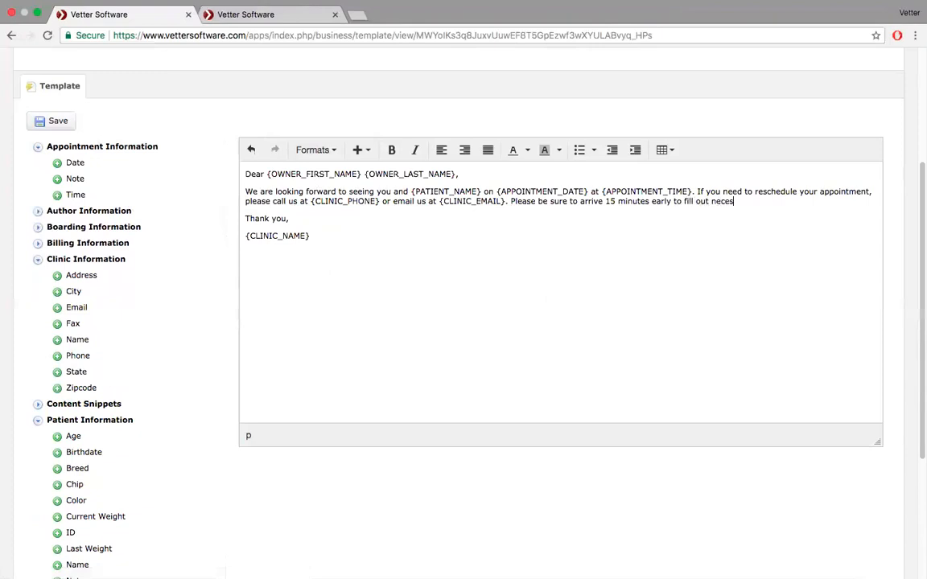
text(sary paperwork.)
click(57, 125)
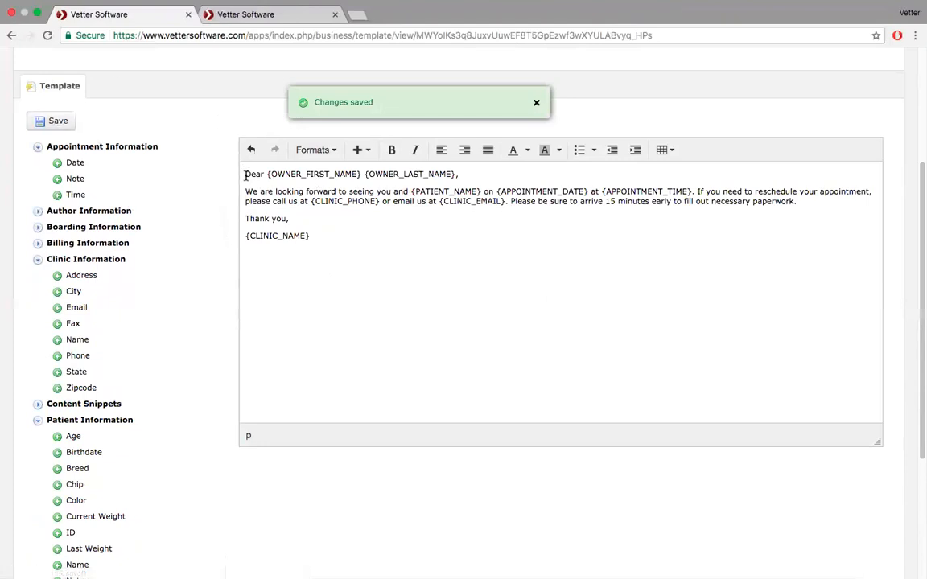
scroll(246, 176, up, 5)
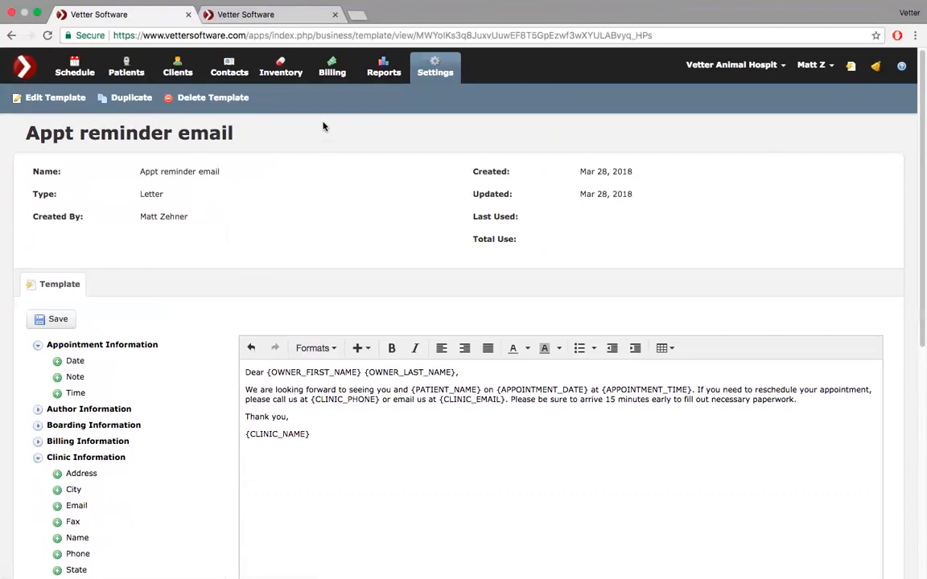
click(440, 65)
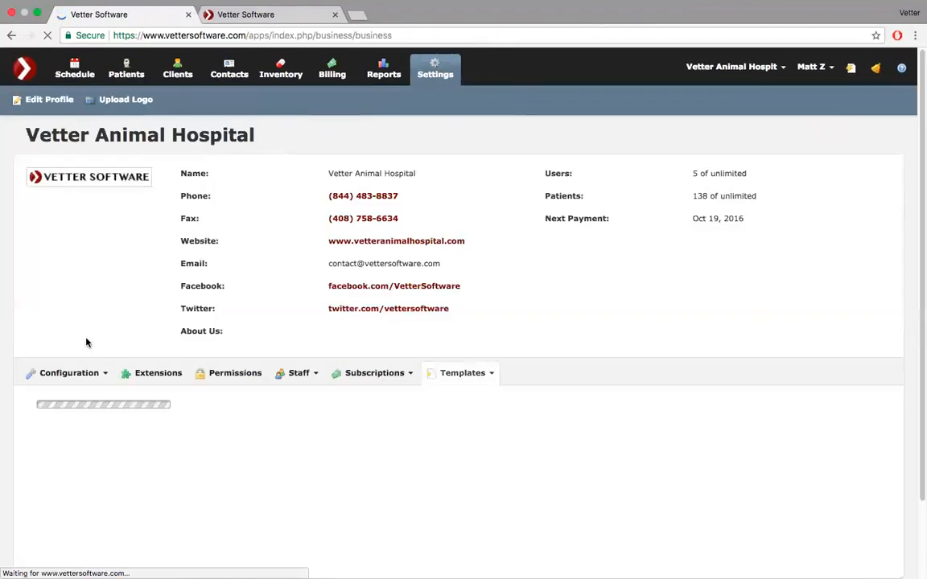
scroll(87, 343, down, 3)
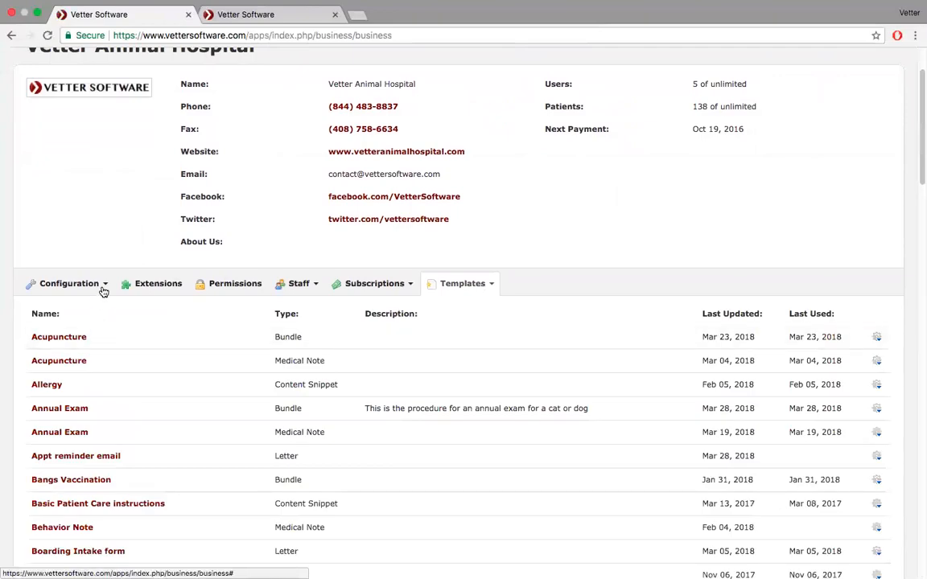
click(103, 290)
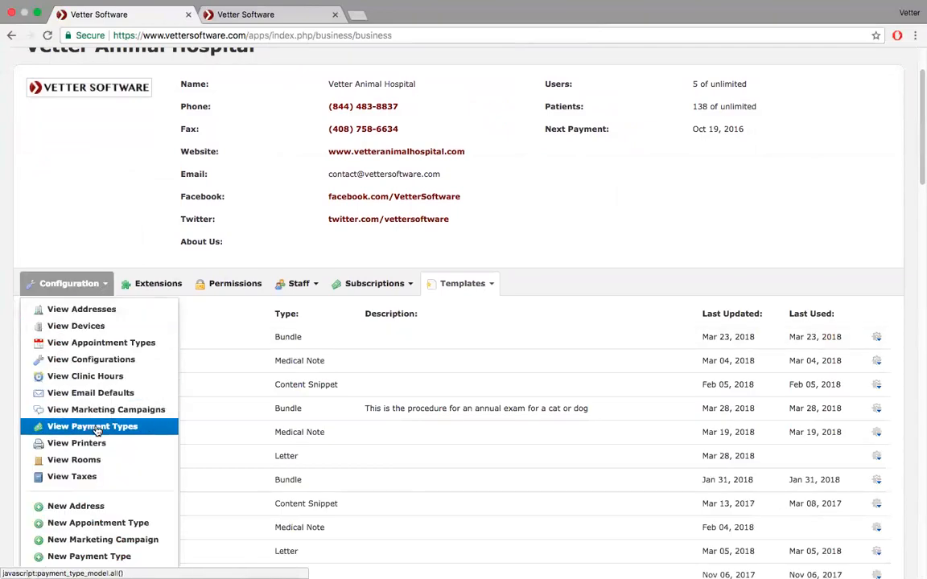
click(95, 393)
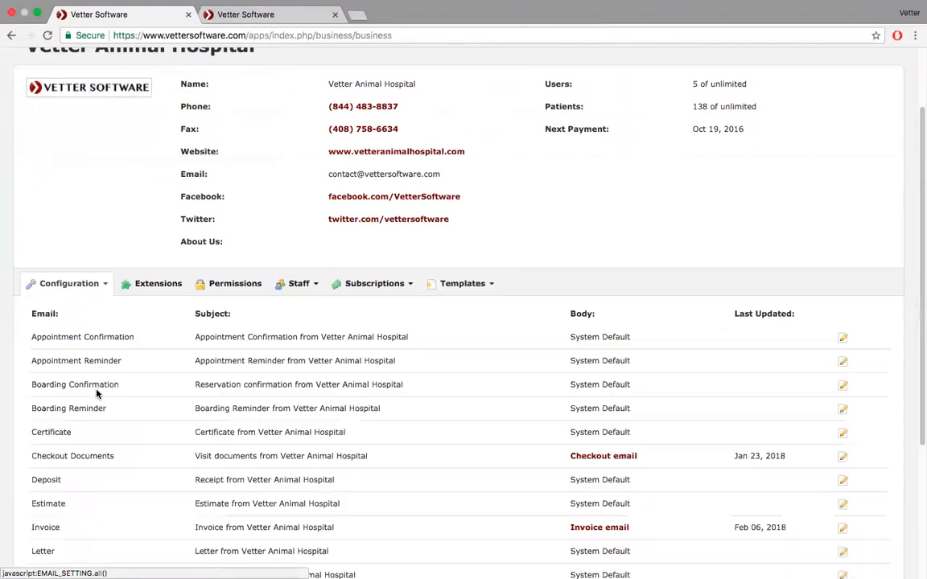
scroll(270, 347, down, 3)
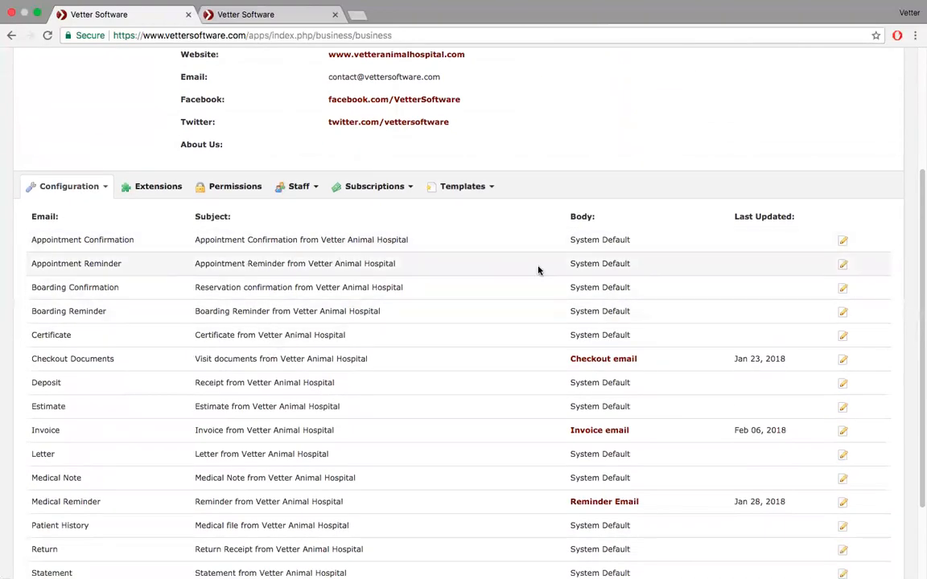
click(843, 267)
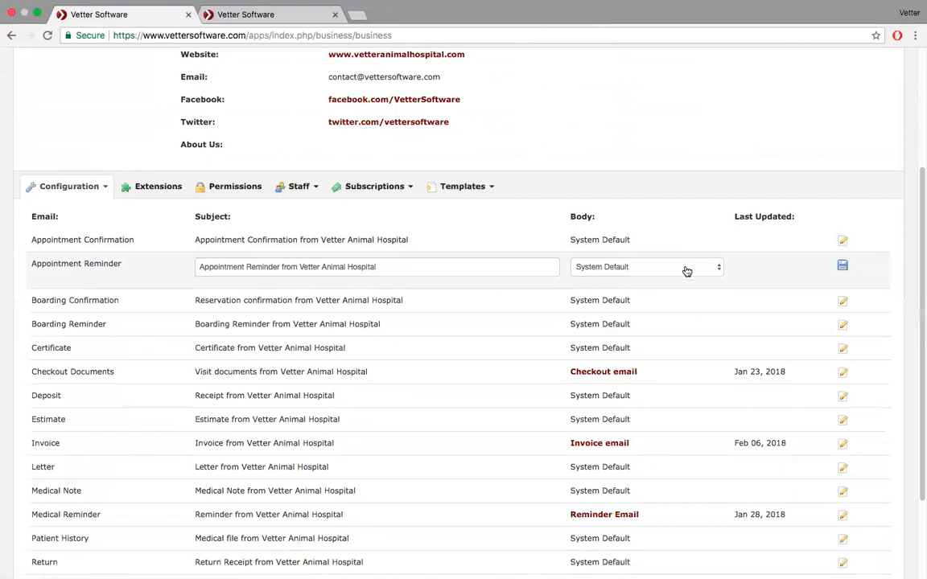
click(711, 268)
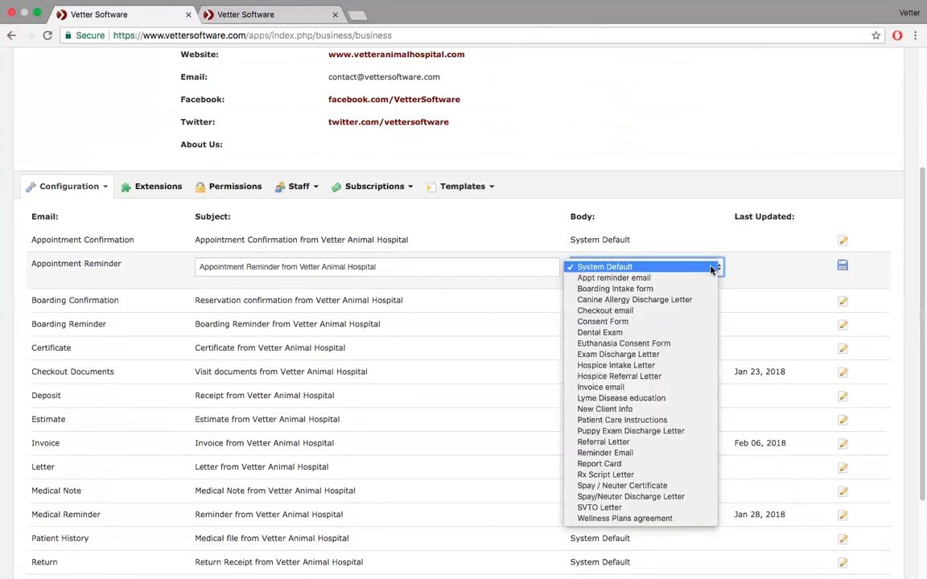
click(665, 282)
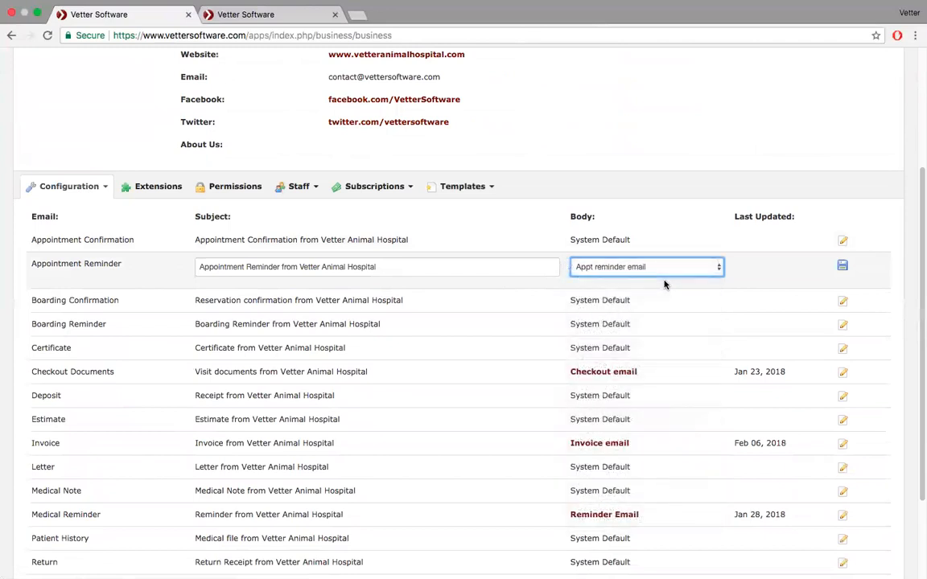
click(844, 265)
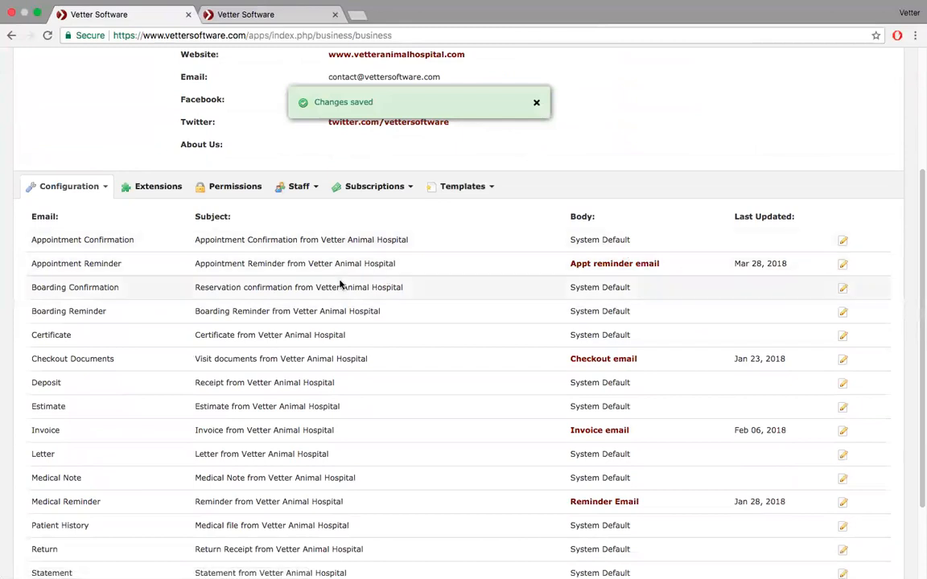
scroll(221, 264, up, 3)
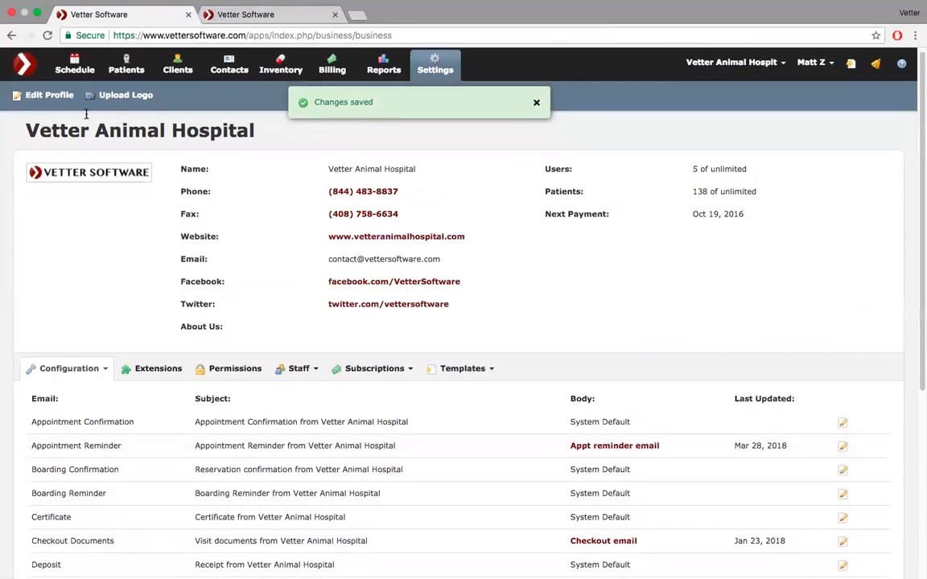
click(77, 70)
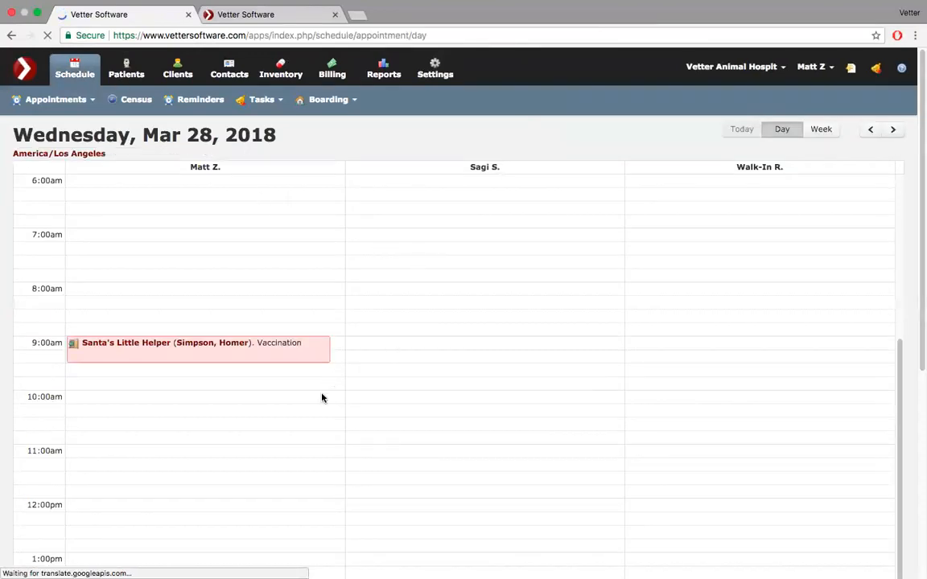
- Start a new 12:00 PM appointment with Exam as the complaint
scroll(322, 398, down, 3)
click(107, 371)
click(466, 161)
text(exam)
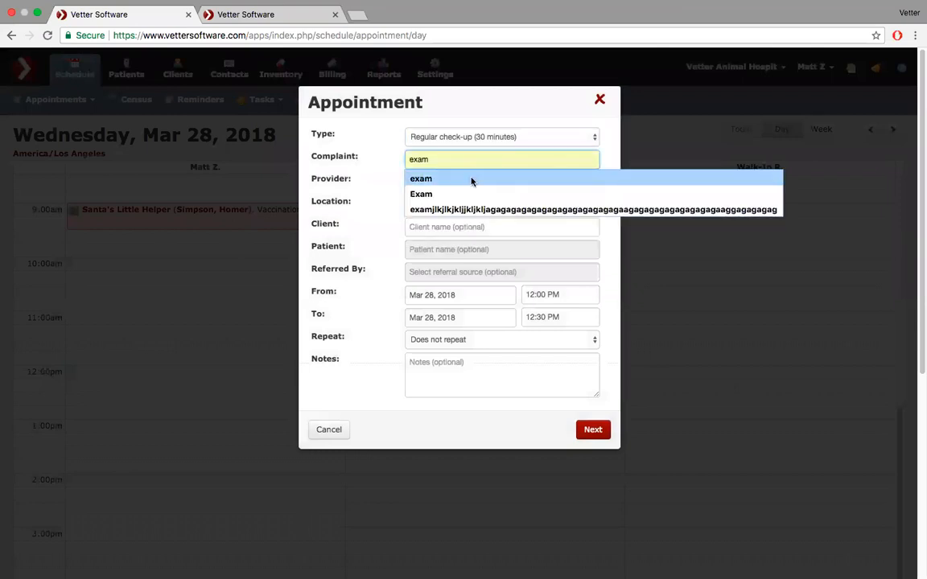
click(472, 194)
- Pick the searched client and patient Azreal, then continue to the Confirmation step
click(436, 224)
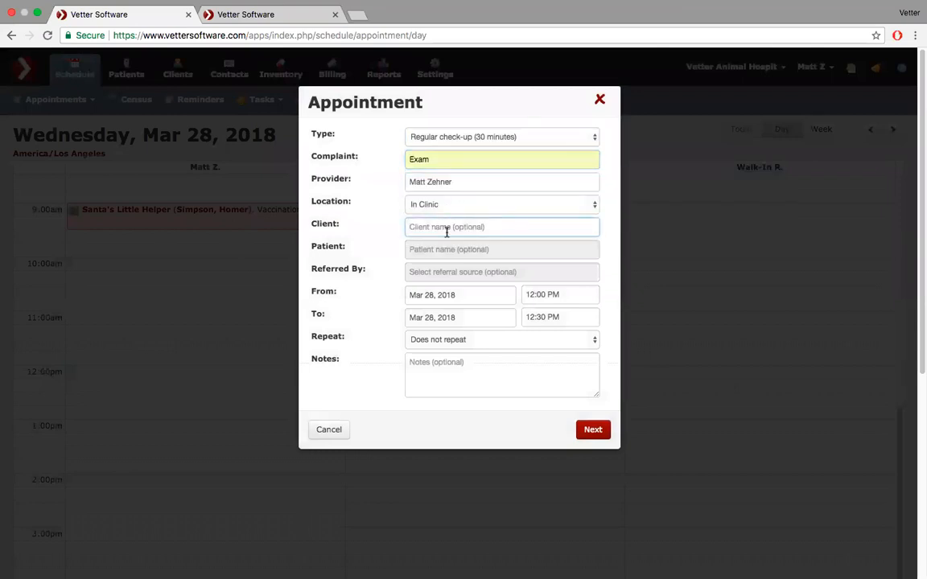
text(gar)
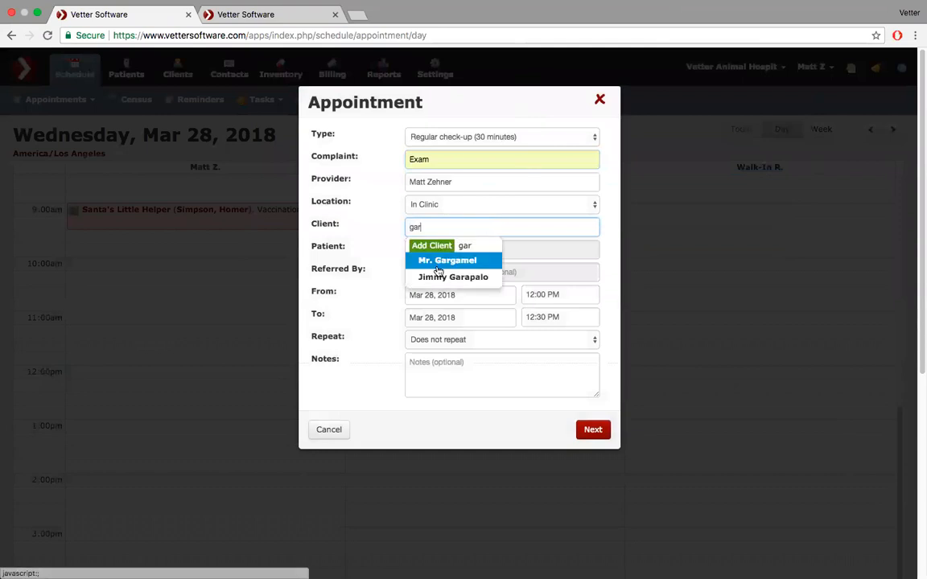
click(439, 266)
click(432, 249)
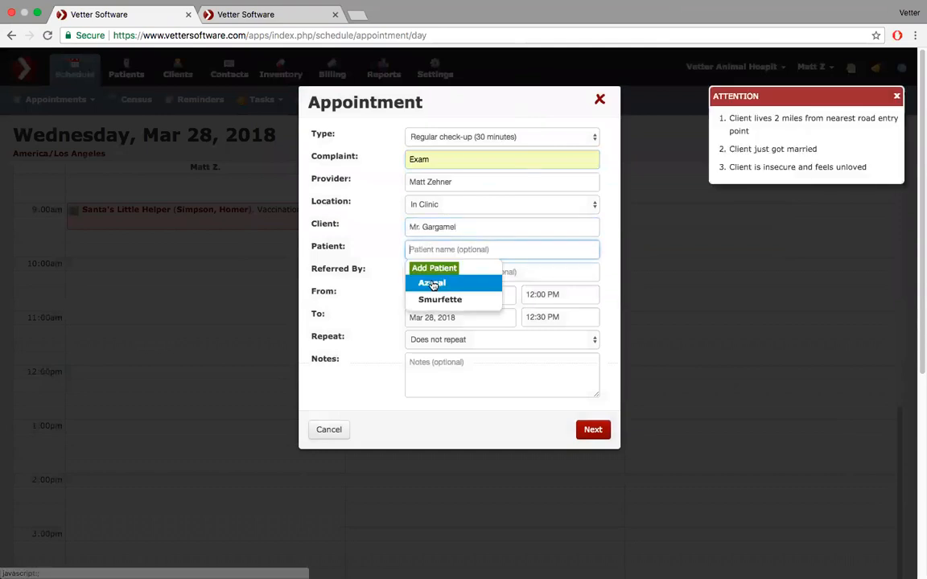
click(433, 283)
click(593, 429)
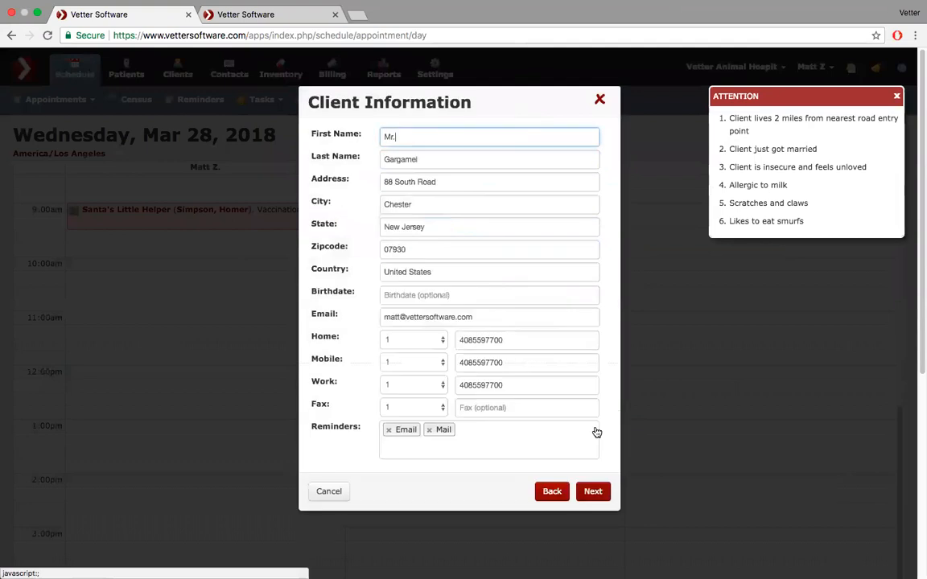
click(593, 492)
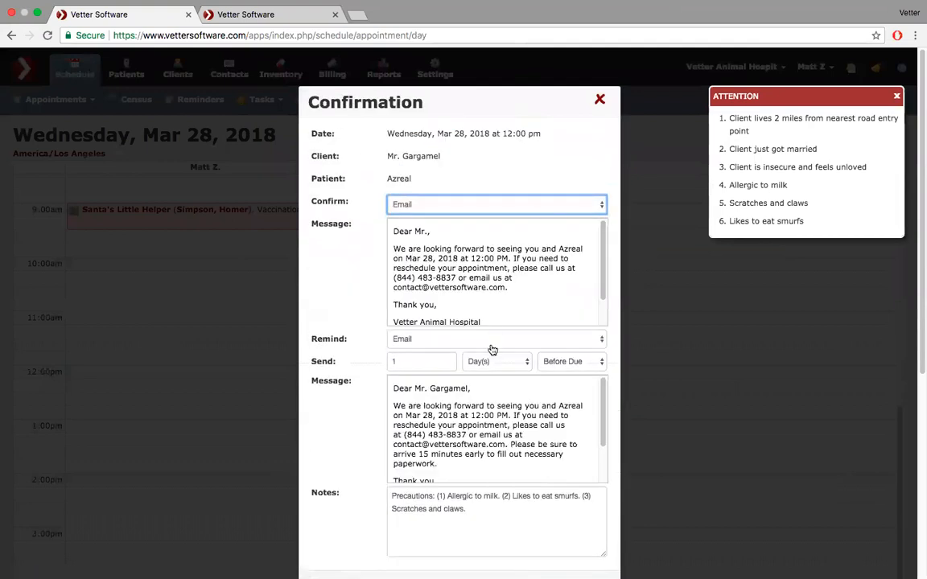
scroll(469, 409, down, 2)
scroll(469, 409, up, 2)
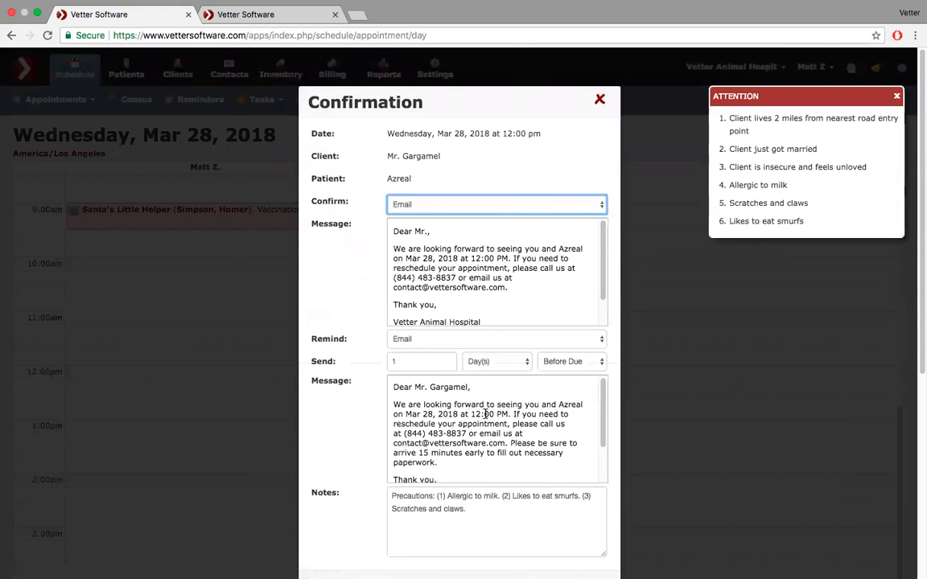
scroll(507, 443, down, 2)
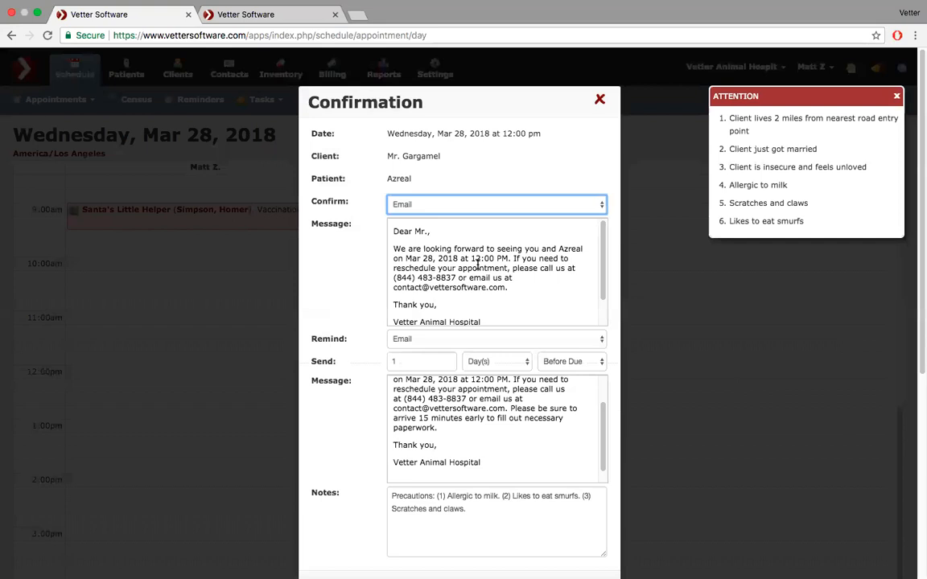
scroll(463, 416, up, 2)
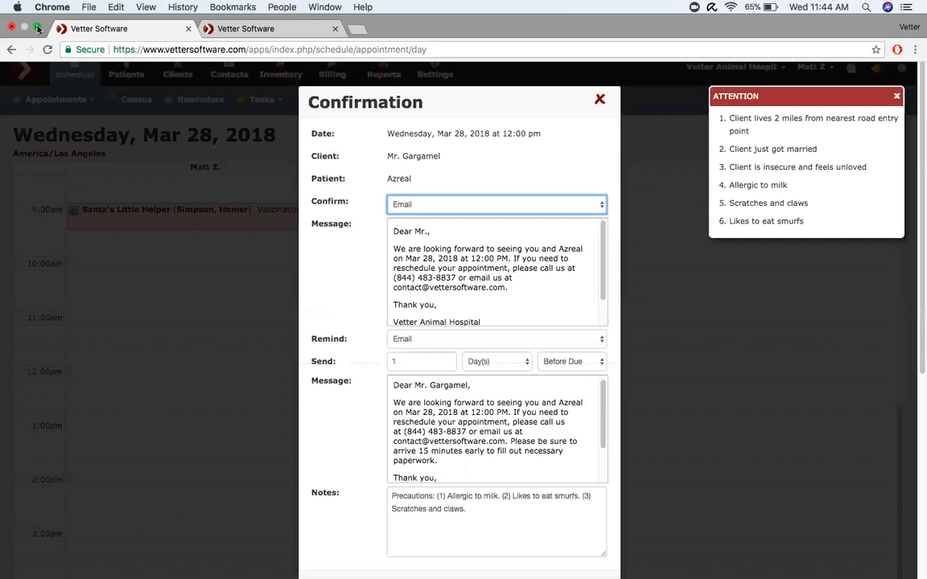
click(37, 30)
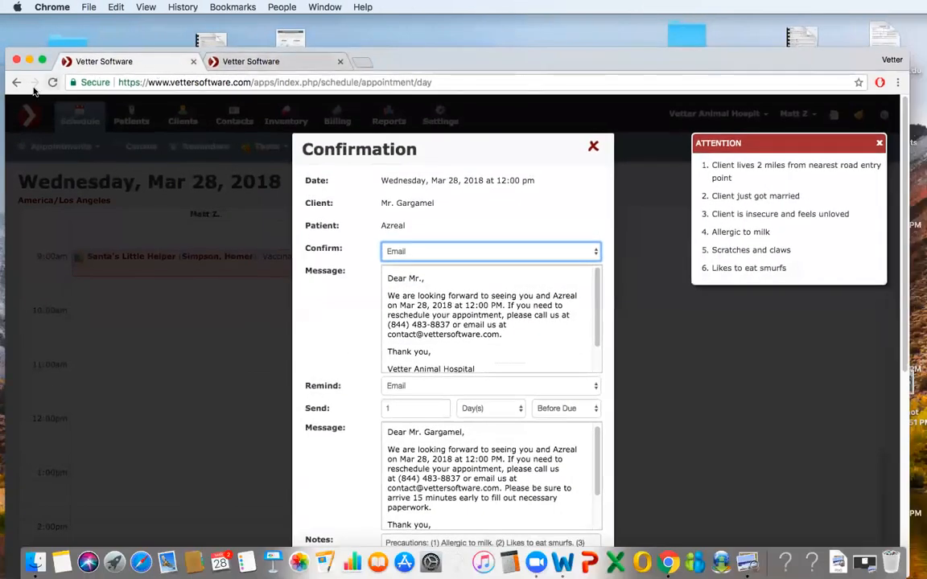
click(42, 63)
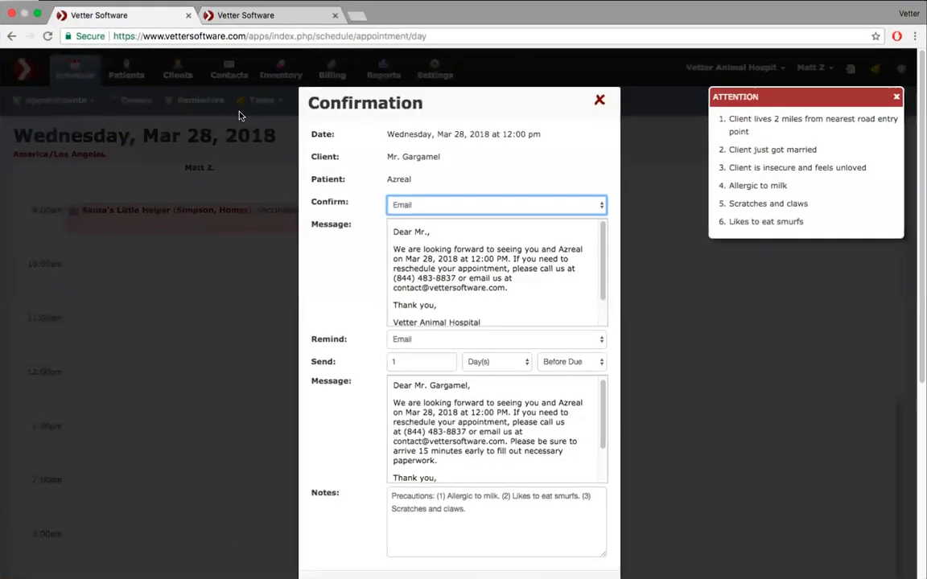
- Close the appointment Confirmation without booking and show the Extensions tab in practice Settings
click(599, 98)
click(434, 66)
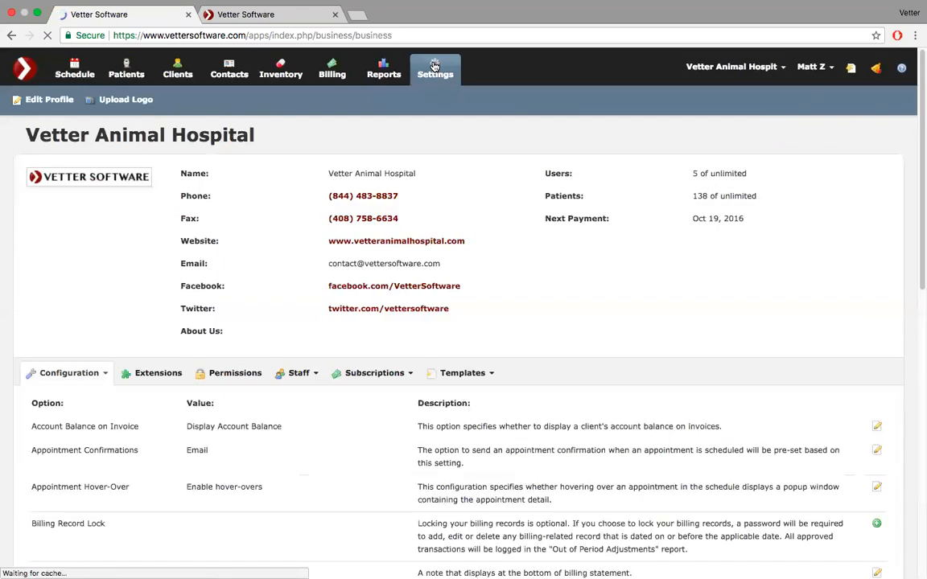
scroll(262, 325, down, 5)
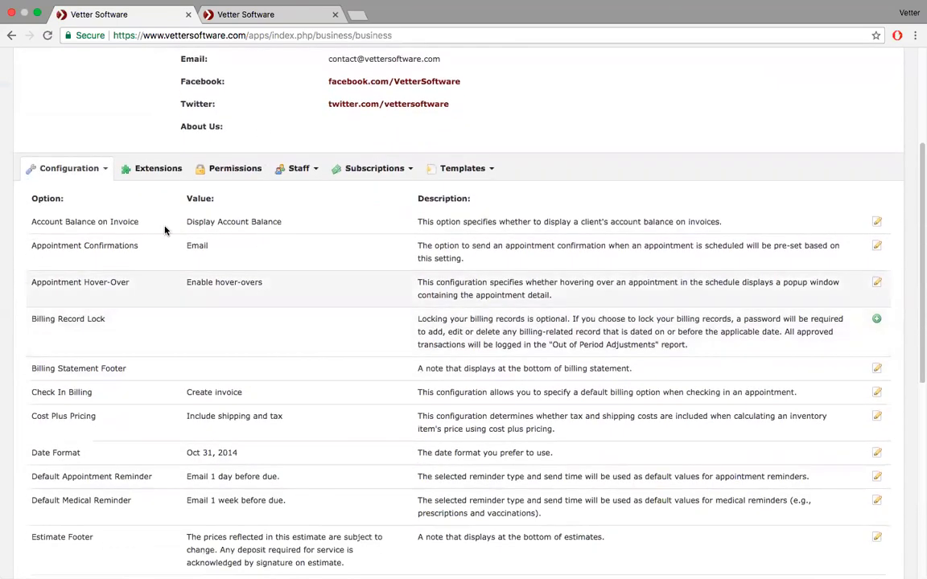
click(150, 170)
scroll(145, 290, down, 2)
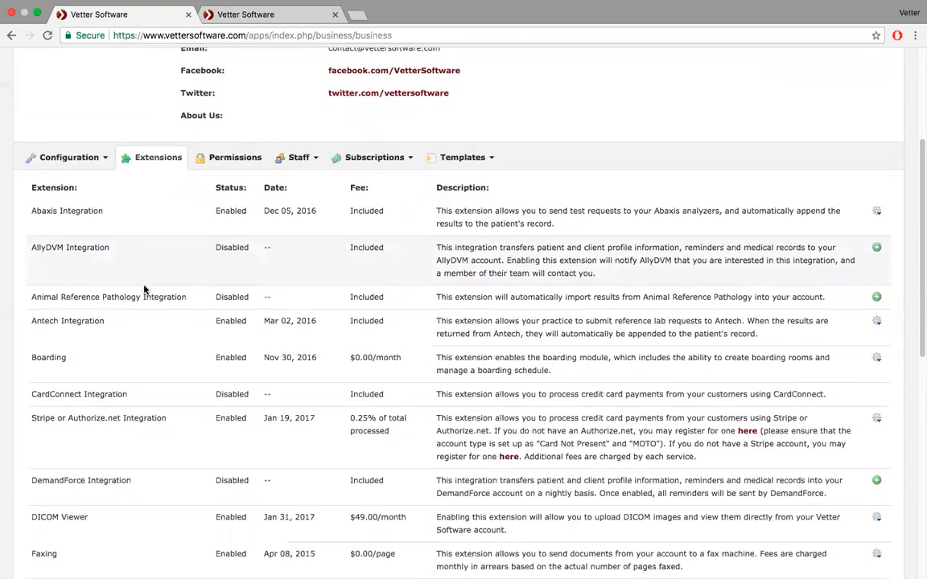
scroll(145, 290, down, 1)
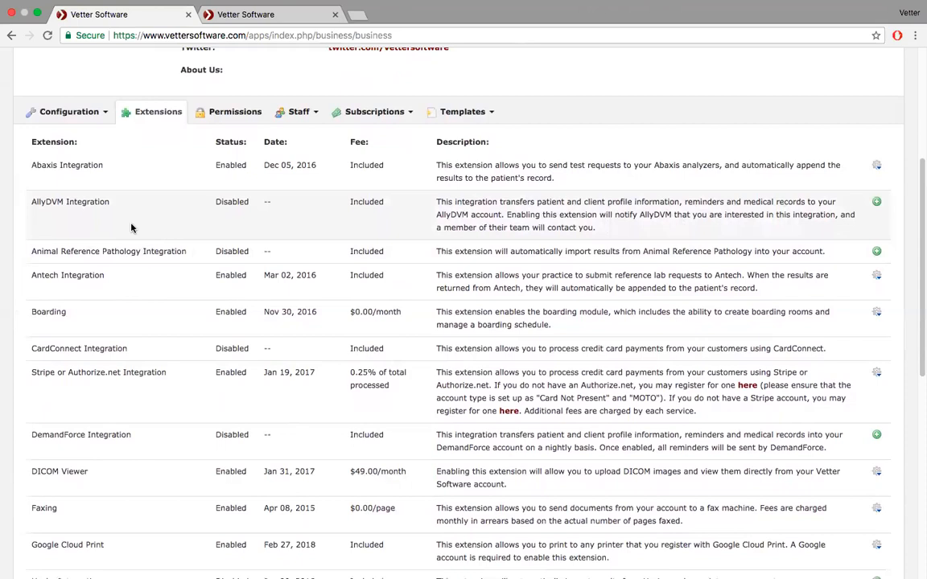
scroll(132, 229, down, 2)
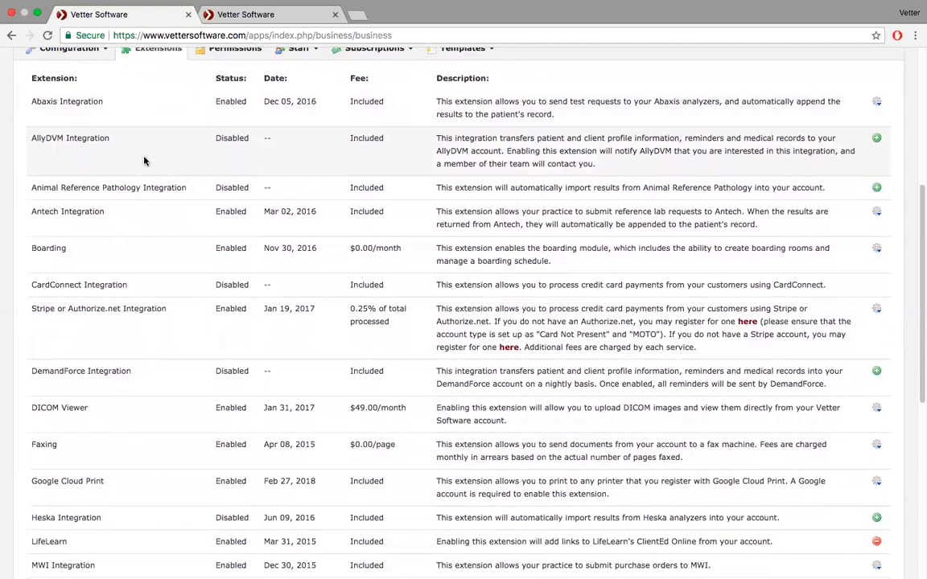
scroll(148, 242, down, 3)
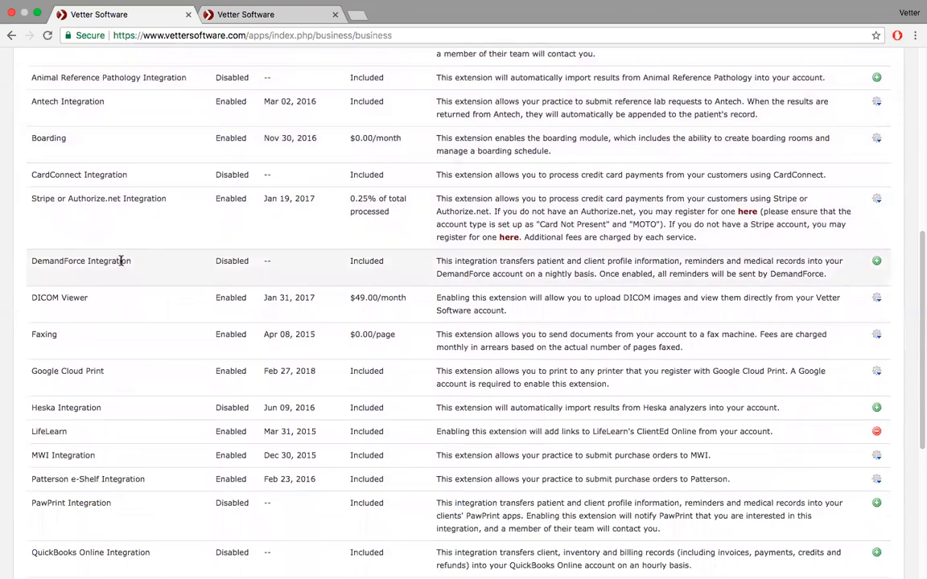
scroll(190, 297, down, 4)
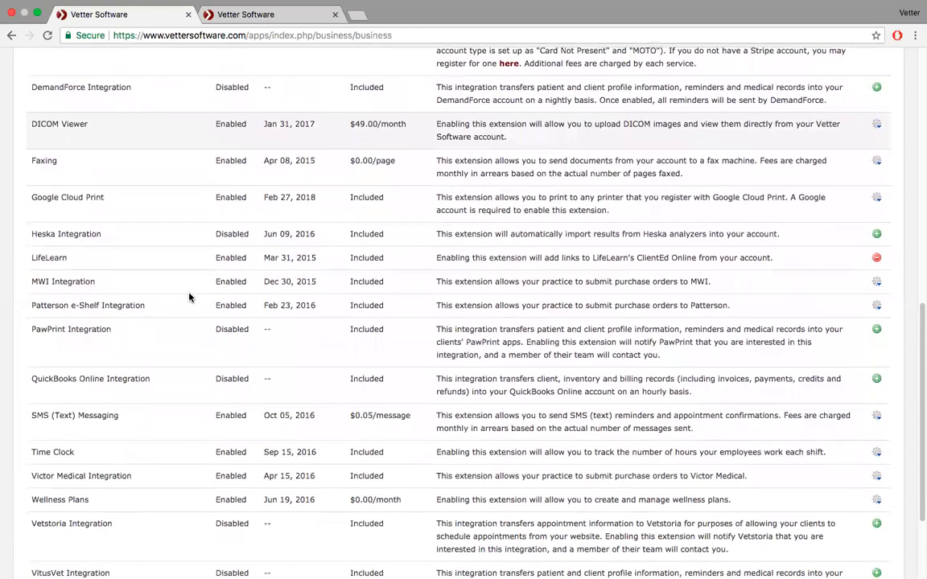
scroll(189, 298, down, 2)
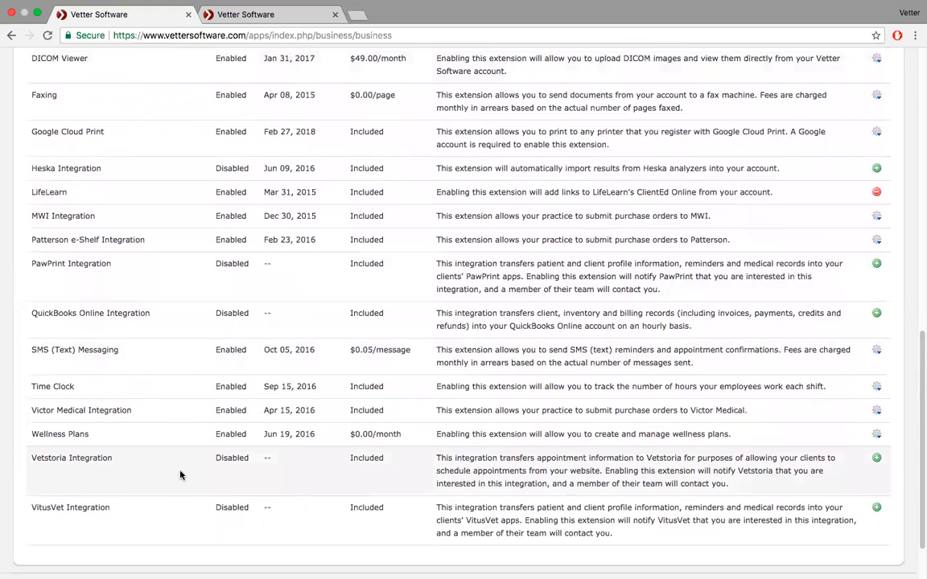
scroll(180, 475, up, 3)
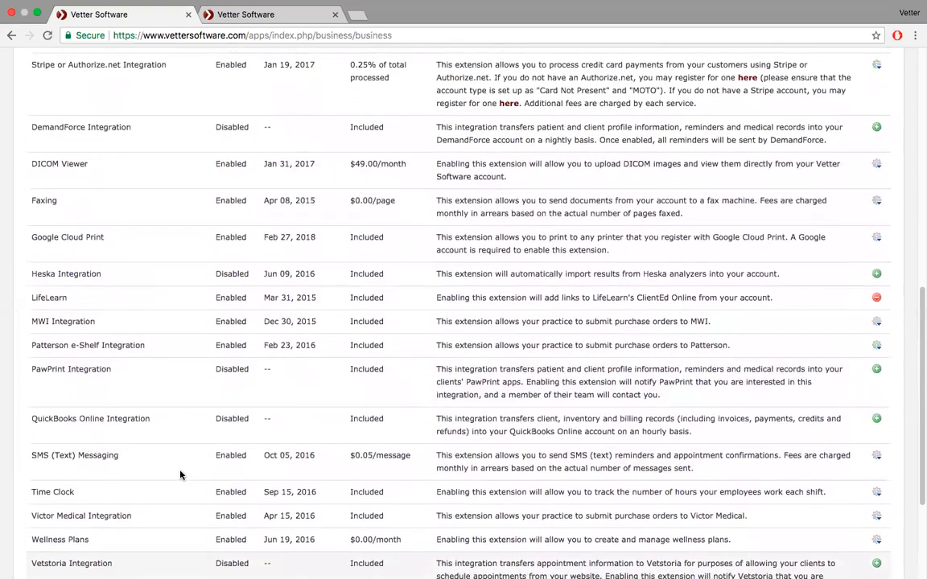
scroll(180, 475, down, 2)
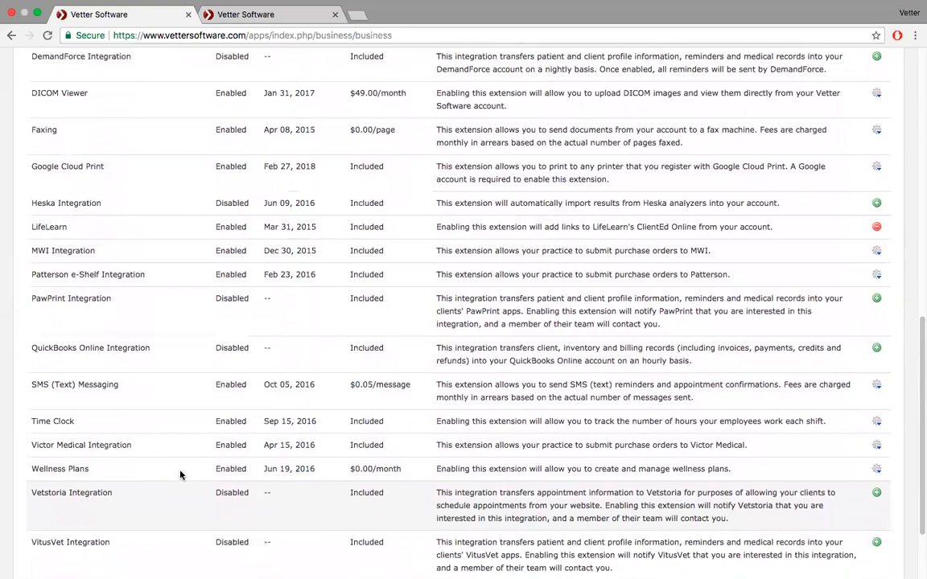
scroll(180, 475, up, 5)
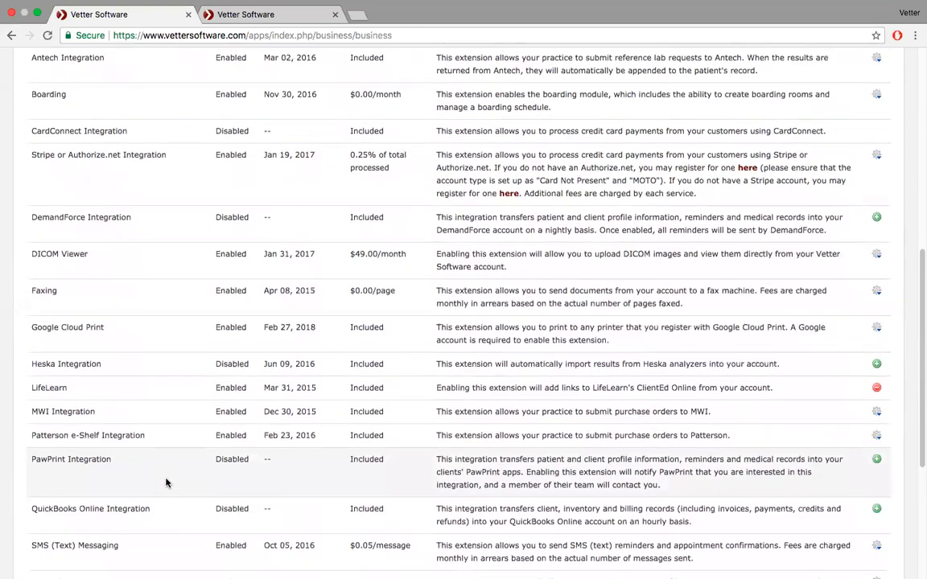
scroll(167, 483, up, 5)
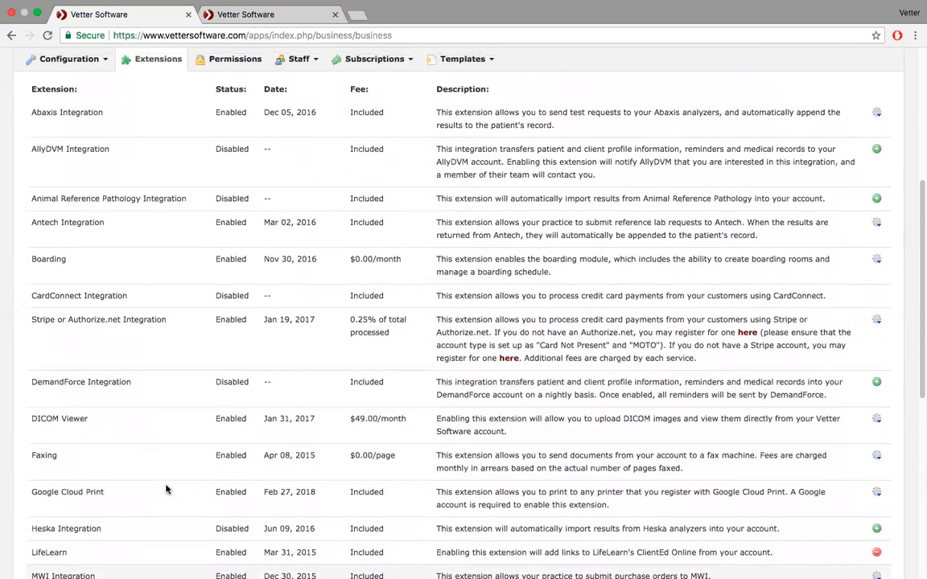
scroll(166, 489, up, 3)
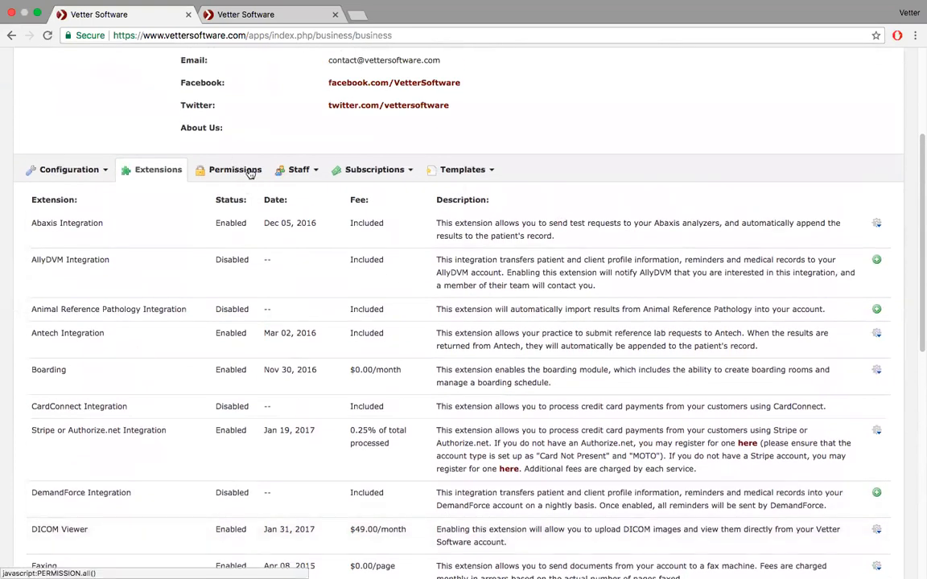
- Open the Receptionist role's Billing permissions in the Permissions tab
click(236, 171)
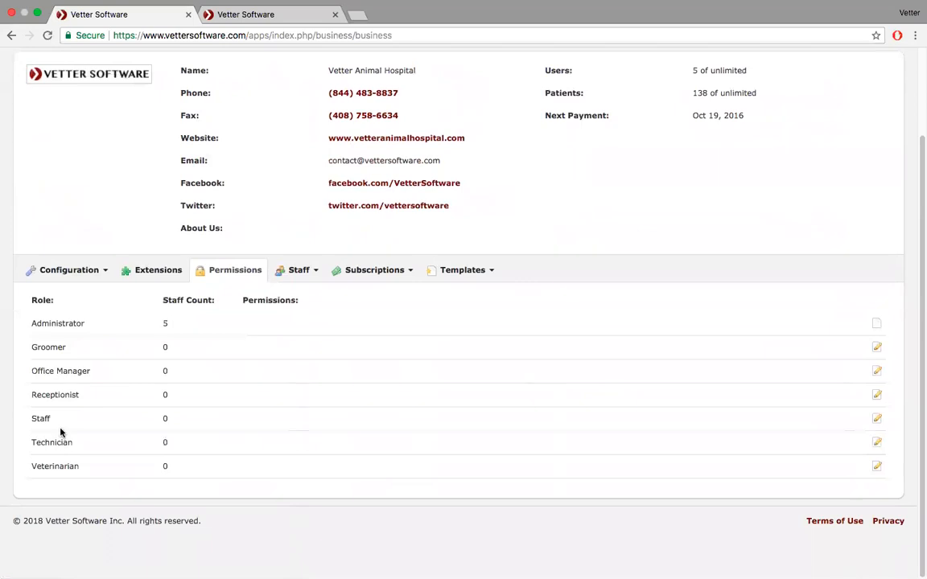
click(878, 395)
scroll(879, 394, down, 3)
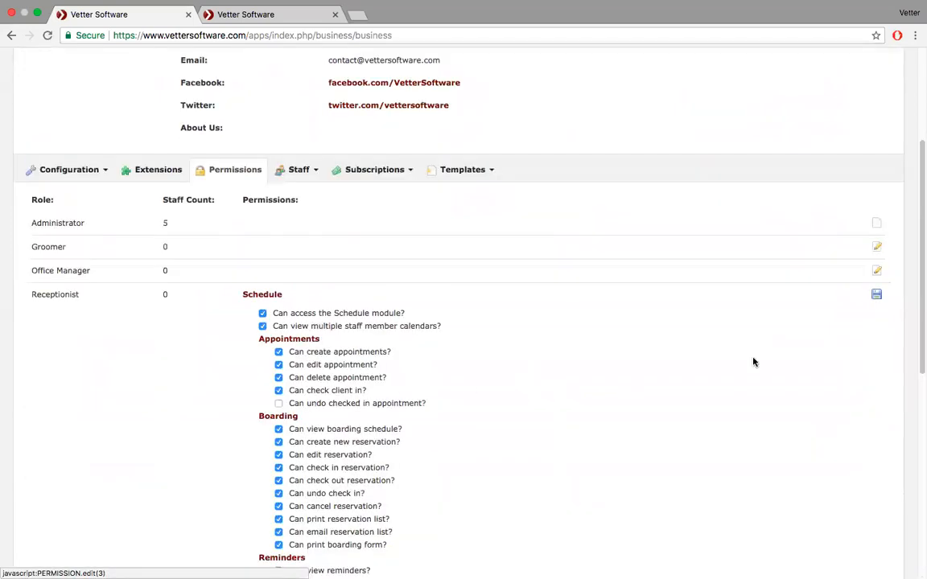
click(270, 296)
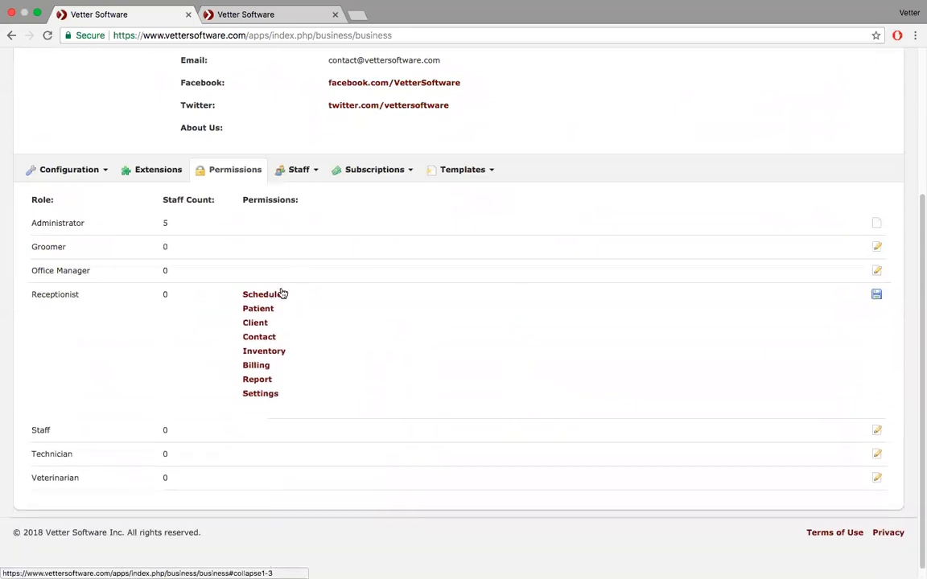
click(262, 366)
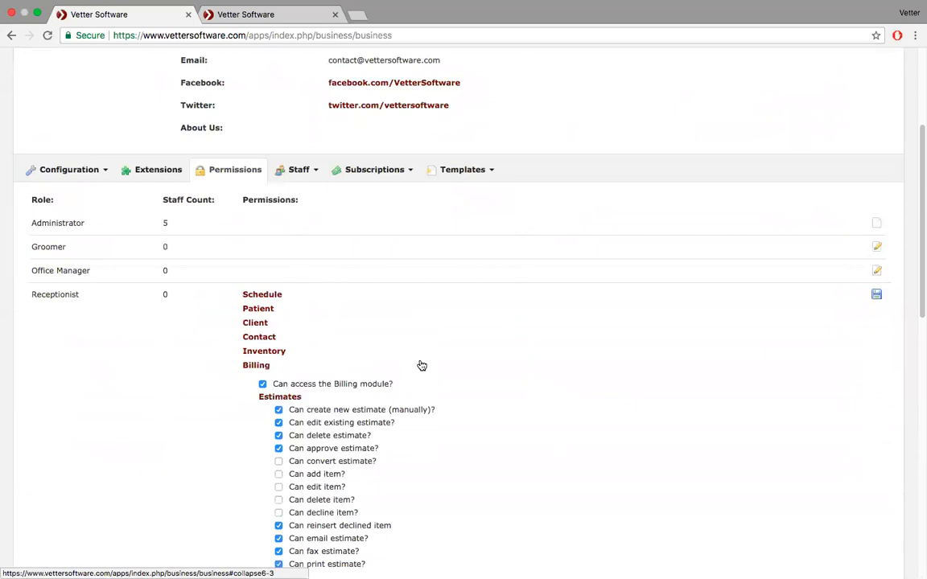
scroll(422, 366, down, 5)
scroll(422, 367, down, 1)
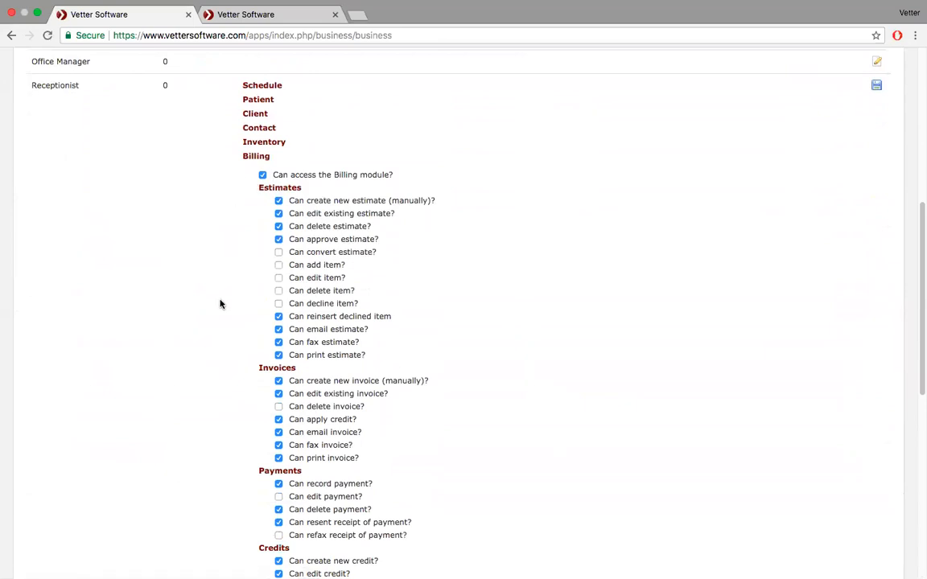
scroll(220, 303, down, 10)
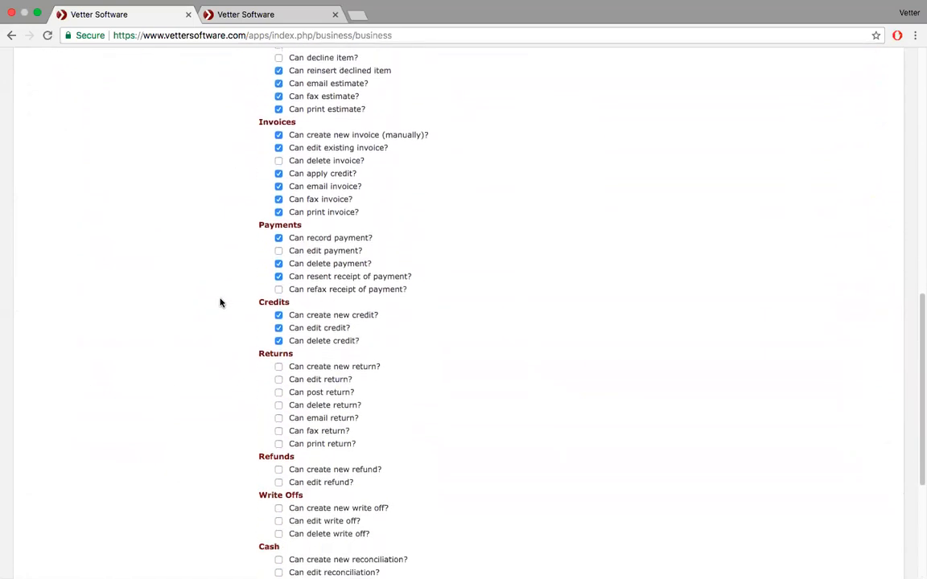
scroll(220, 304, up, 12)
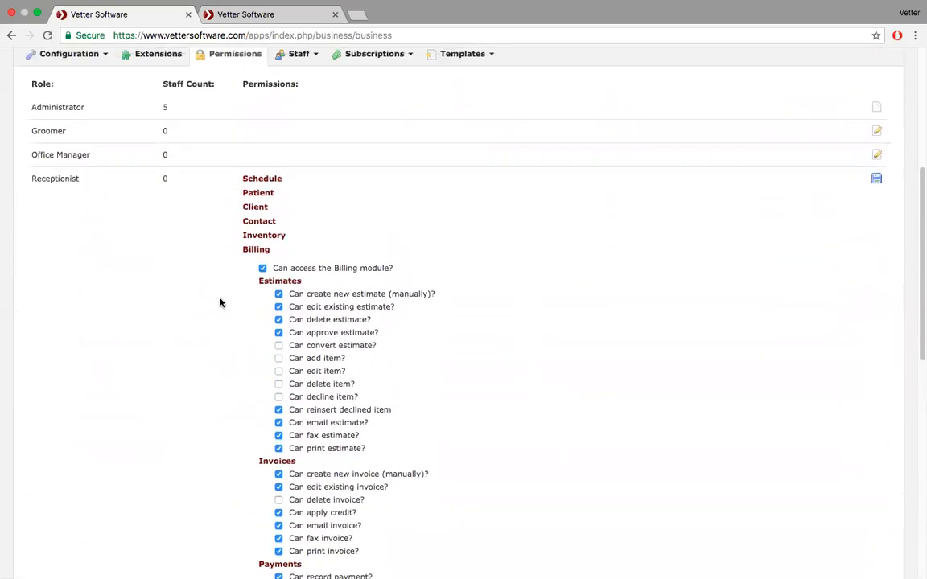
- Tick 'Can access the Billing module?' for the Receptionist role
click(264, 269)
scroll(178, 416, down, 13)
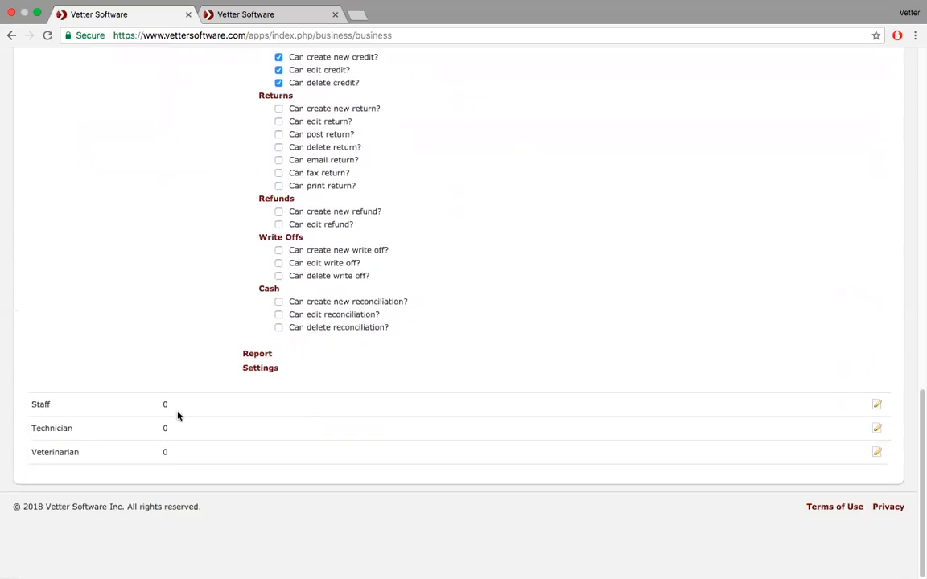
scroll(178, 416, up, 12)
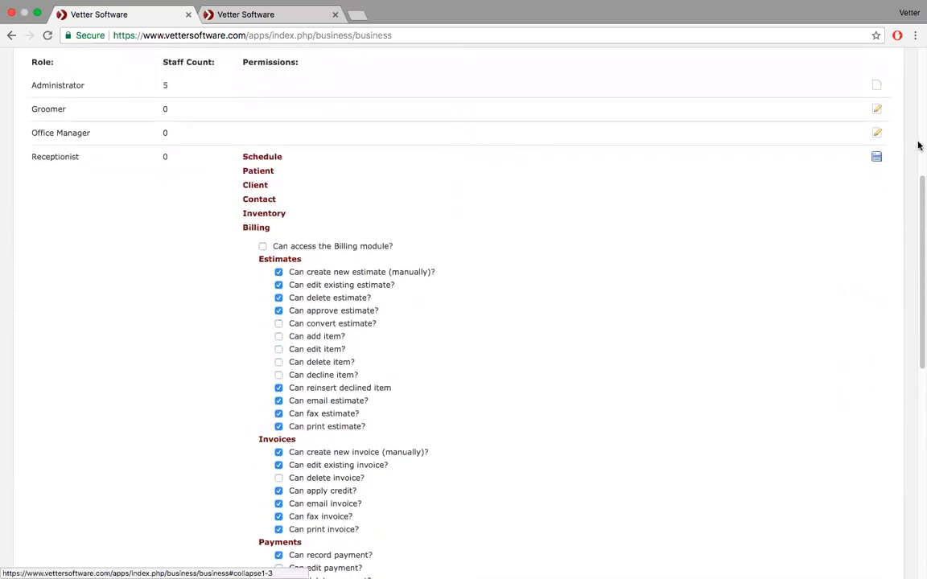
click(263, 247)
scroll(393, 184, up, 7)
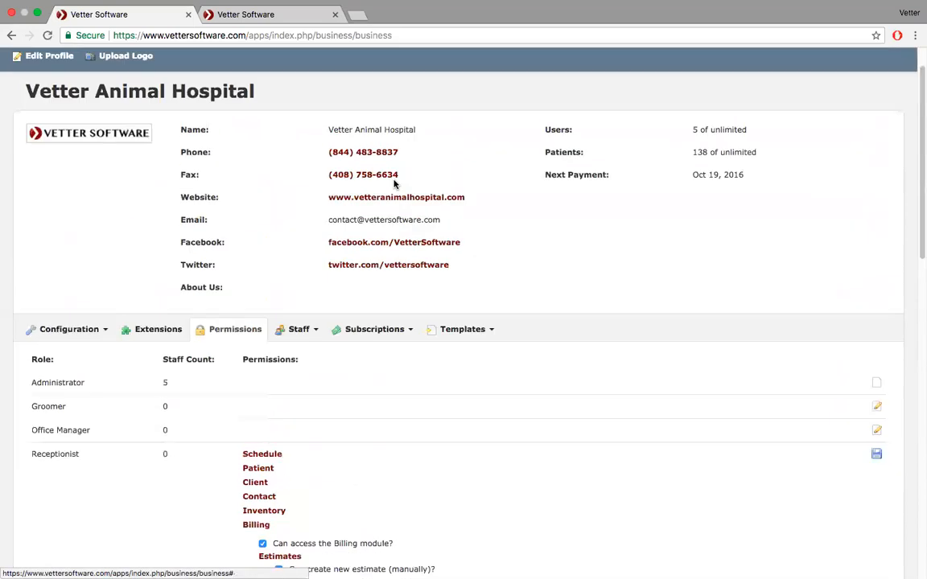
- Open View Staff and start Capture Signature for the second staff member
click(311, 331)
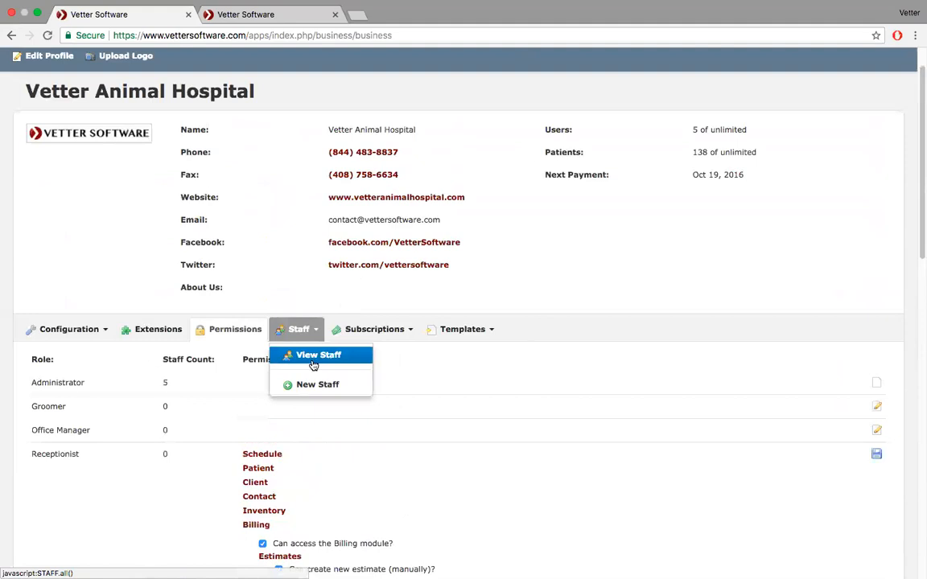
click(313, 362)
scroll(377, 375, down, 1)
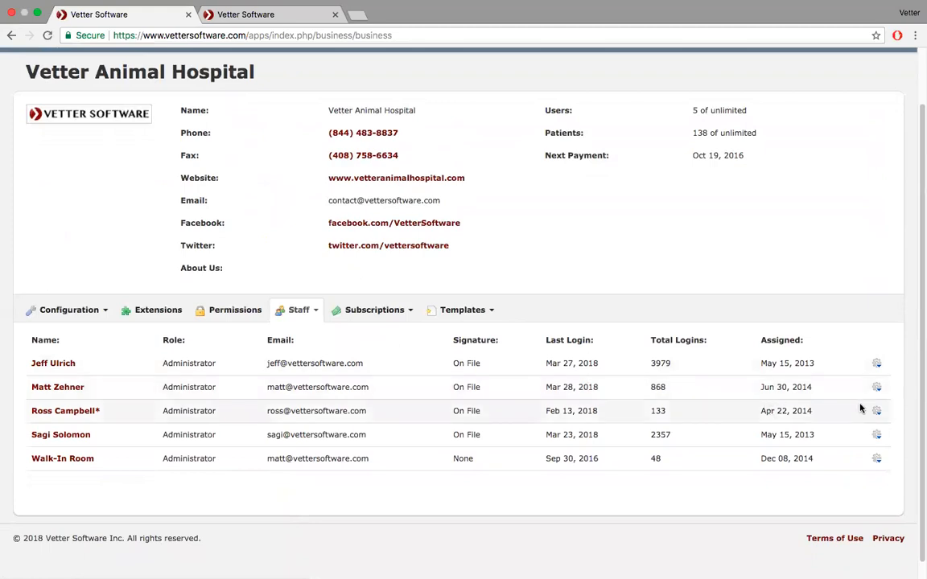
click(877, 389)
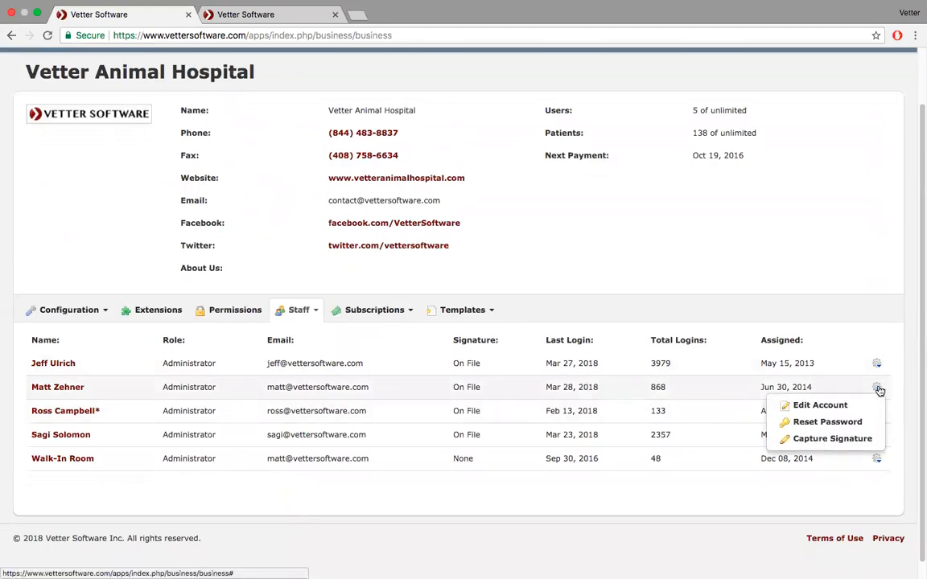
click(844, 442)
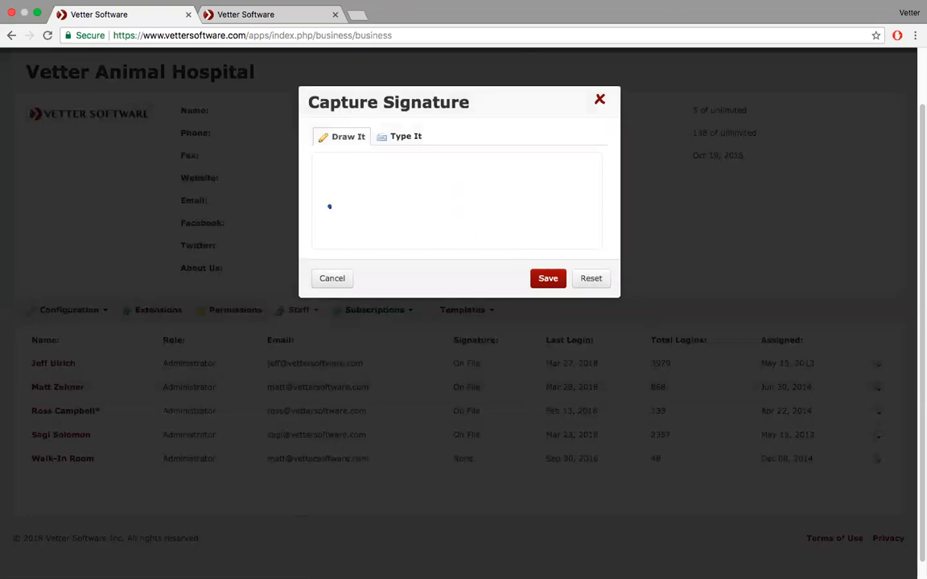
- Reset the test marks and draw a trial signature on the pad
click(330, 207)
click(359, 239)
click(589, 280)
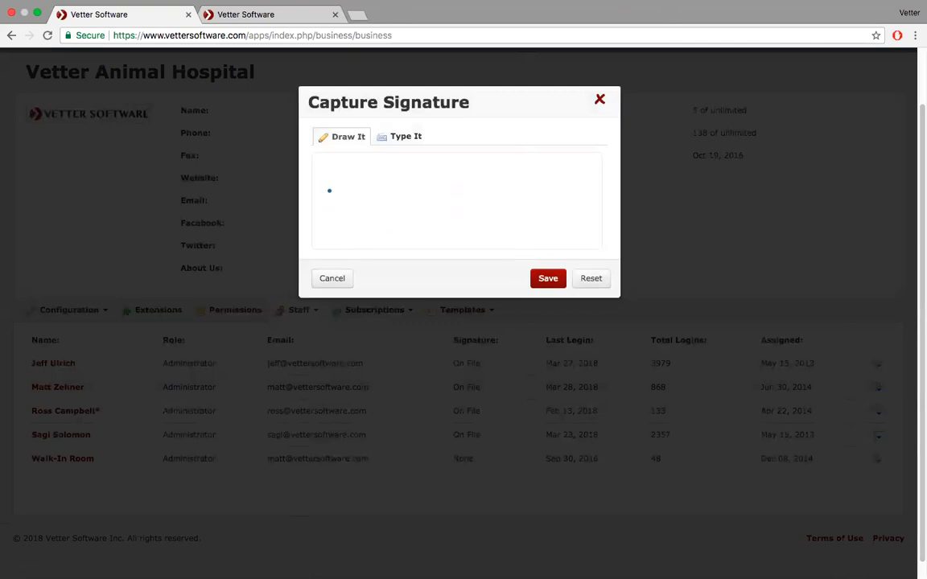
mouse_move(330, 190)
mouse_down()
mouse_move(357, 235)
mouse_move(374, 214)
mouse_move(407, 232)
mouse_move(431, 193)
mouse_move(452, 210)
mouse_up()
mouse_move(408, 182)
mouse_down()
mouse_move(440, 184)
mouse_move(490, 248)
mouse_up()
mouse_move(509, 184)
mouse_down()
mouse_move(510, 208)
mouse_move(575, 219)
mouse_up()
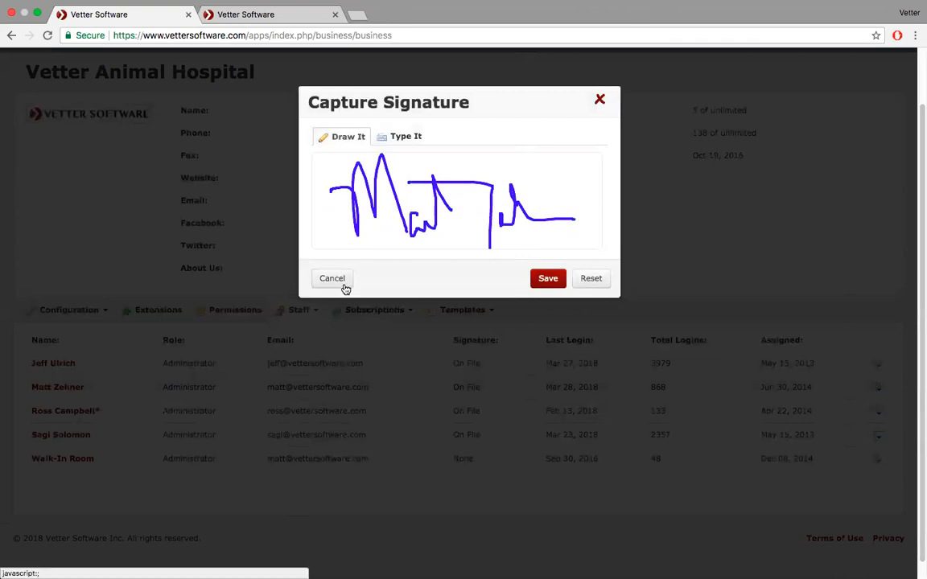
- Try a typed signature of the staff member's name with Type It, then cancel without saving
click(405, 138)
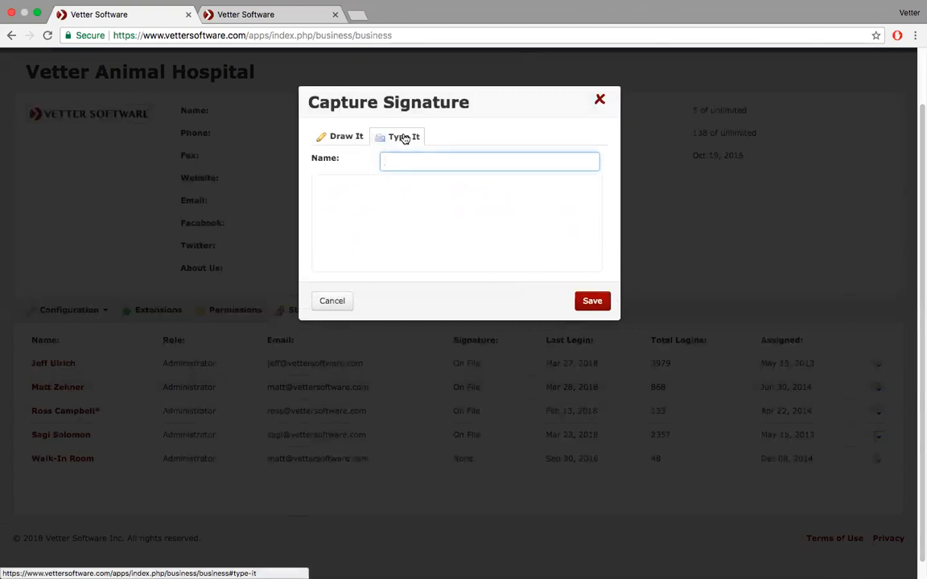
click(434, 210)
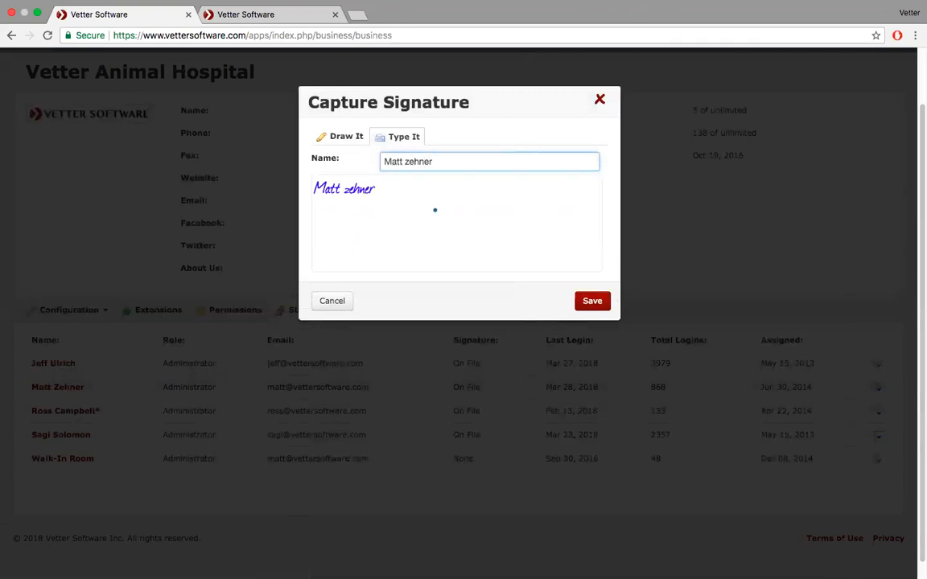
click(339, 306)
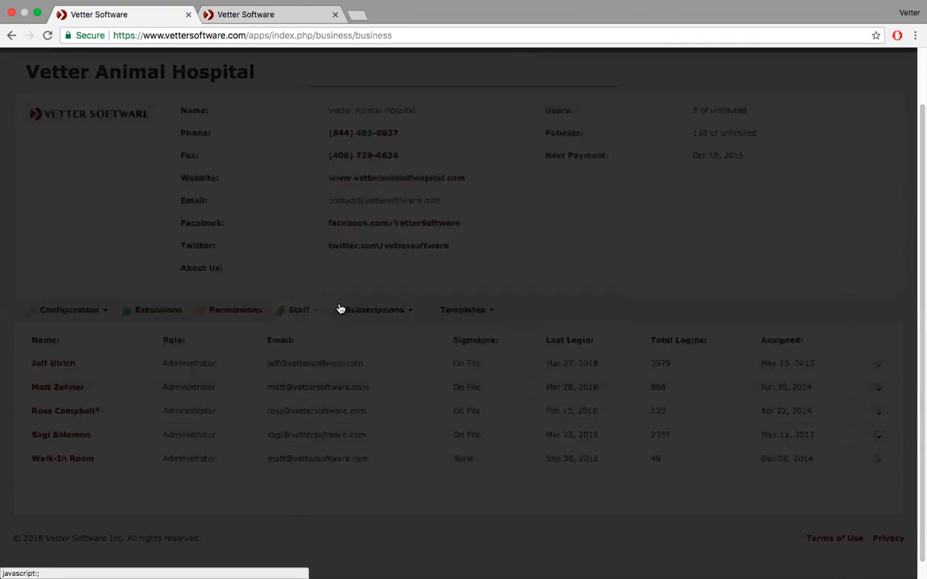
scroll(402, 229, down, 1)
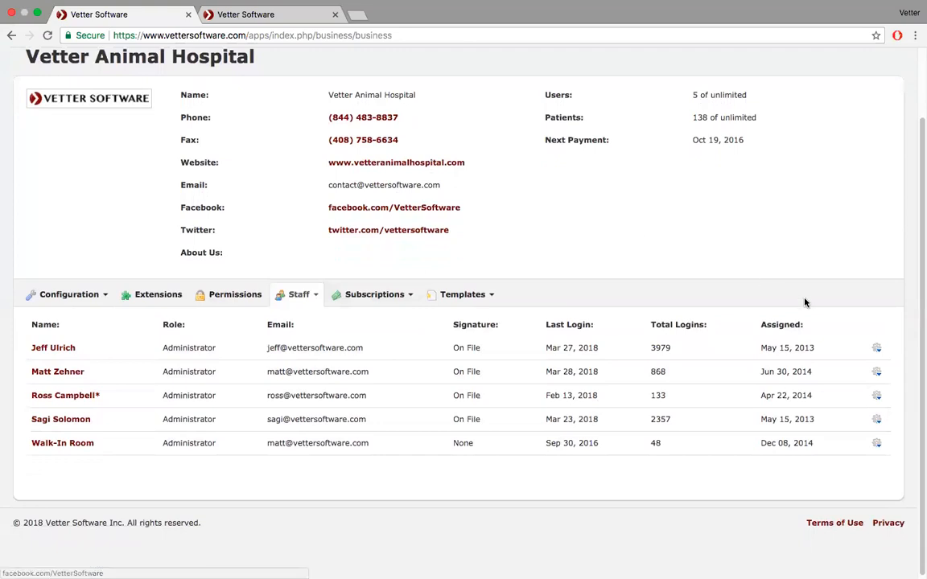
- Check the first staff account's After-Hours and Schedule options, keeping after-hours login allowed, then return to Settings
click(877, 348)
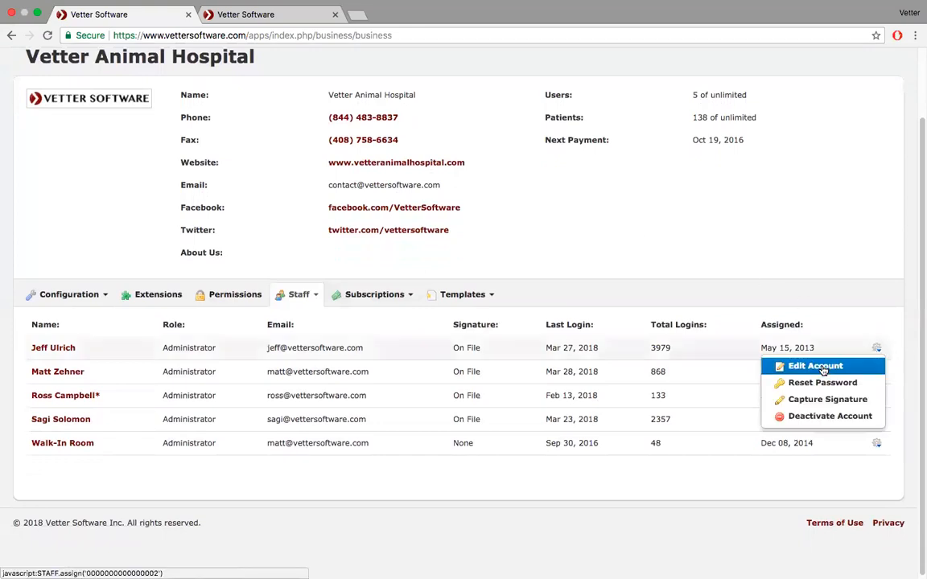
click(815, 366)
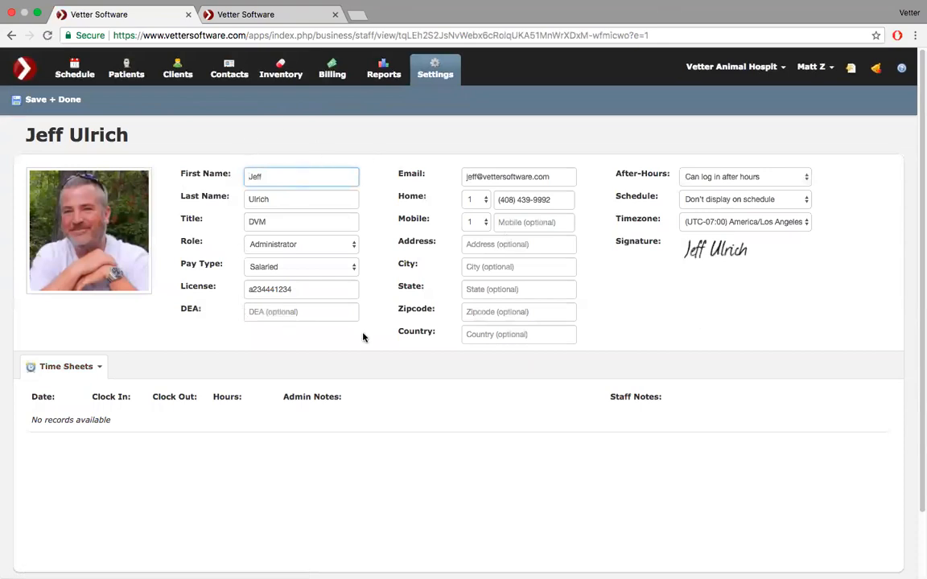
click(807, 179)
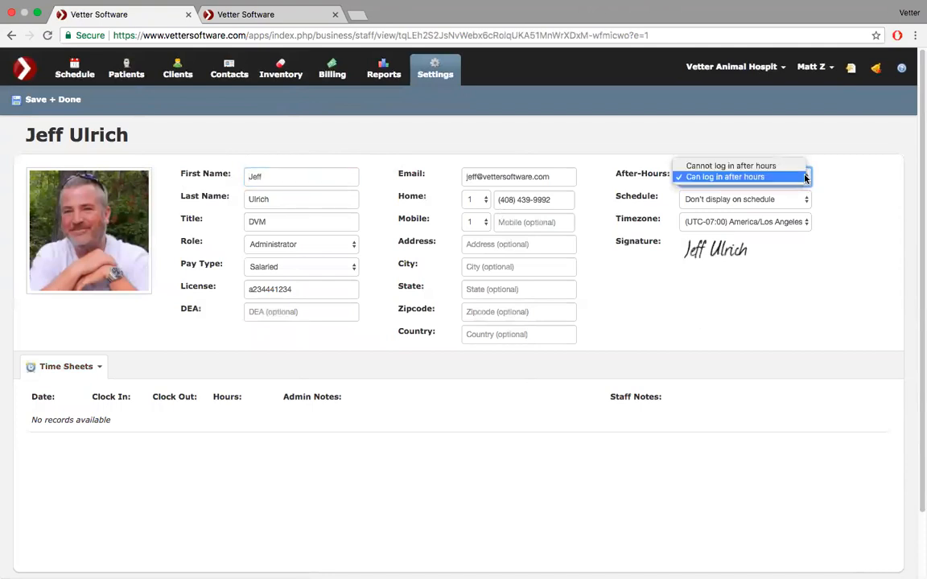
click(848, 175)
click(808, 202)
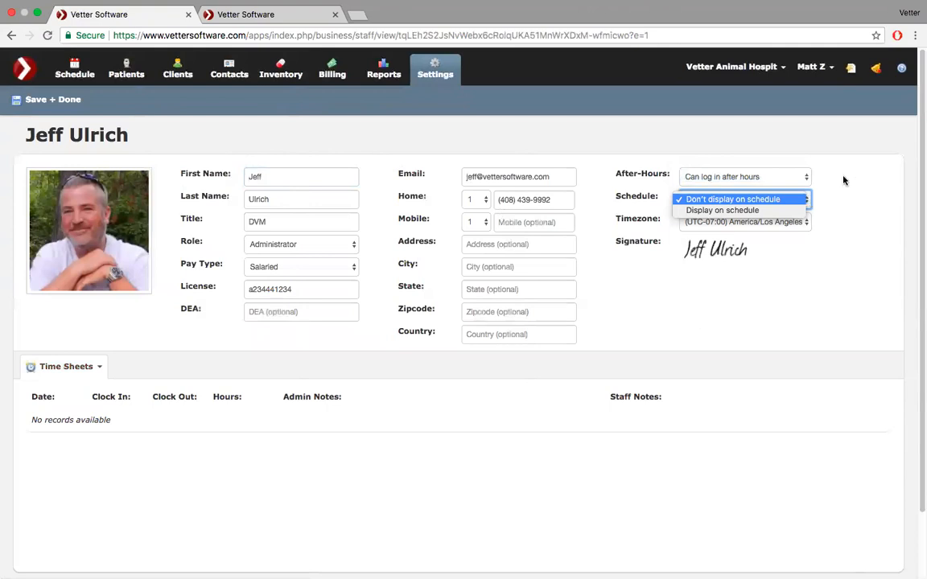
click(843, 181)
click(807, 179)
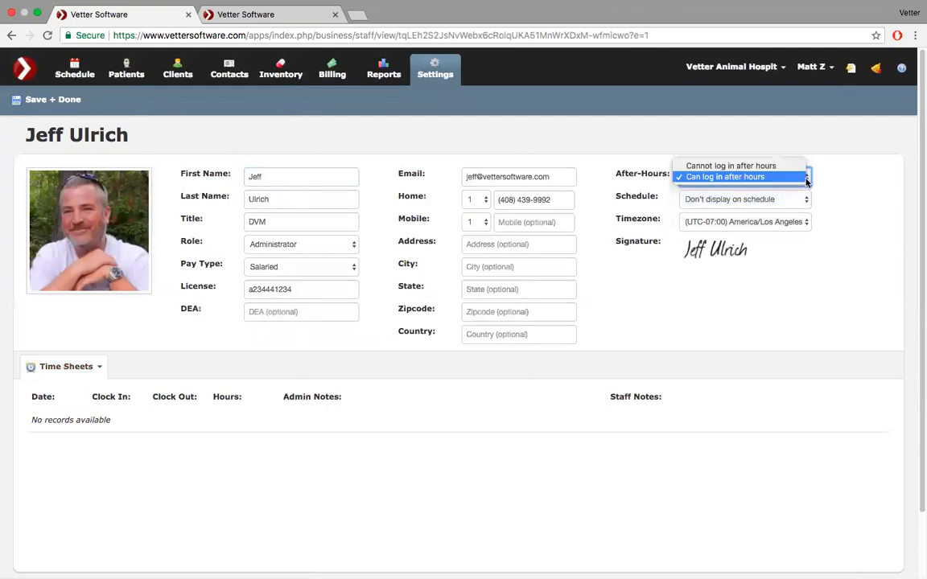
click(761, 179)
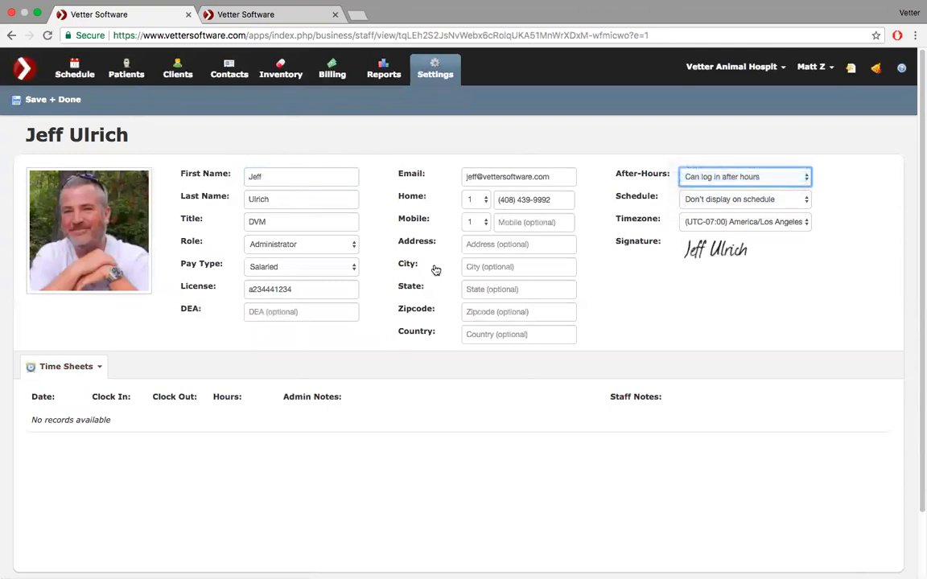
click(434, 70)
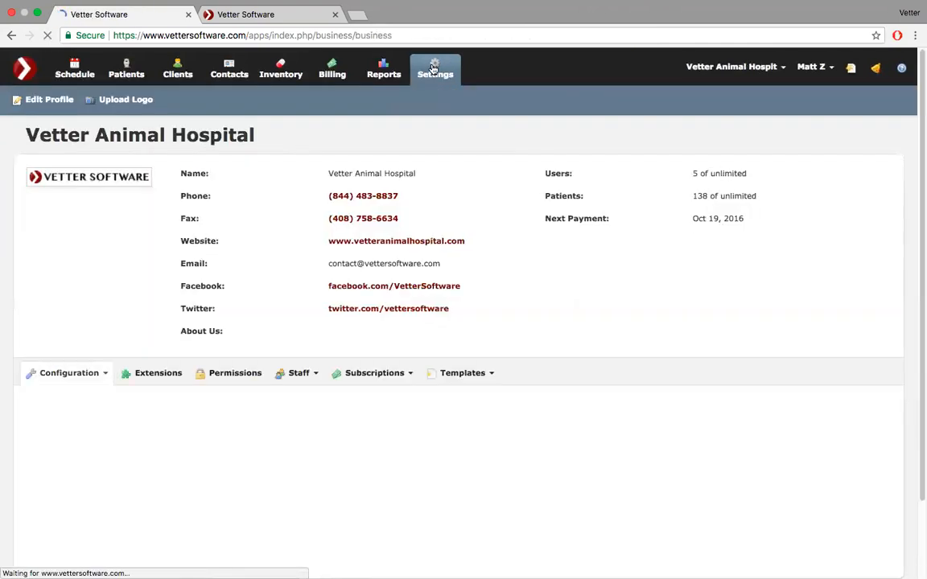
- Scroll through the configuration options from Account Balance on Invoice to Weights & Measures and back
scroll(351, 243, down, 3)
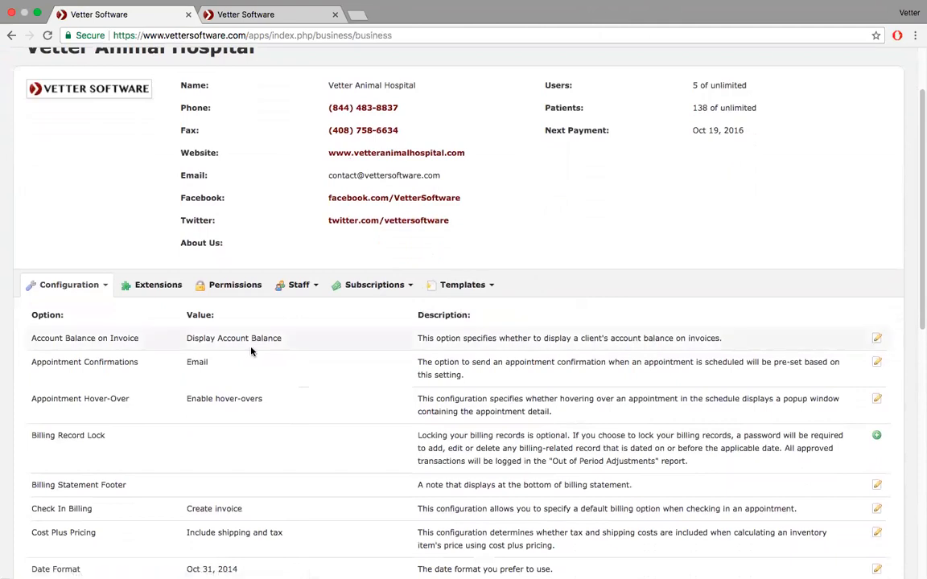
scroll(235, 351, down, 1)
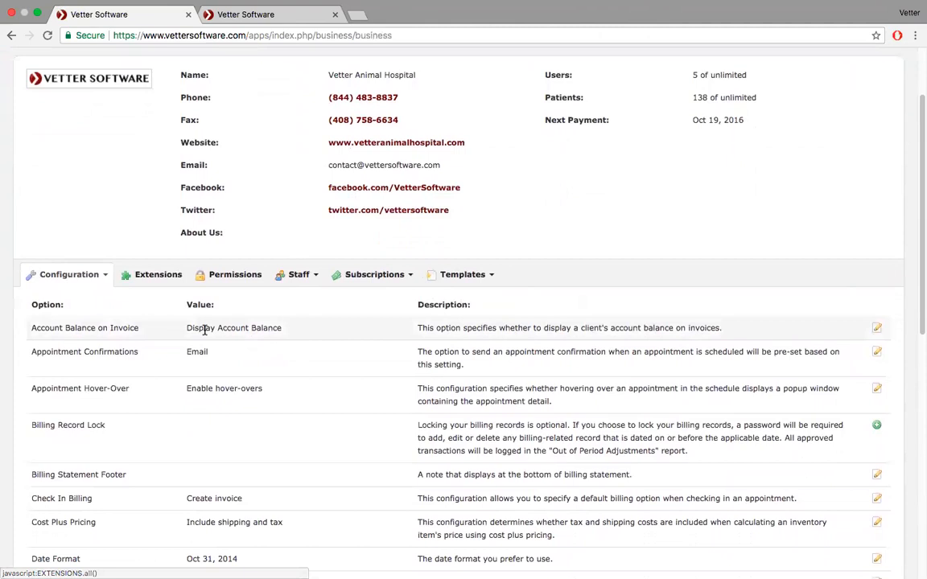
scroll(204, 330, down, 3)
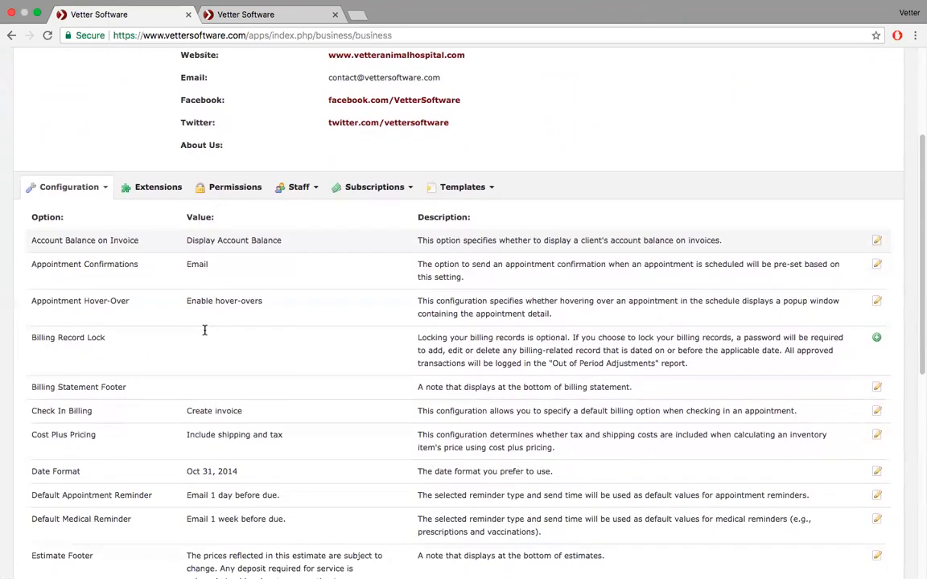
scroll(204, 330, down, 15)
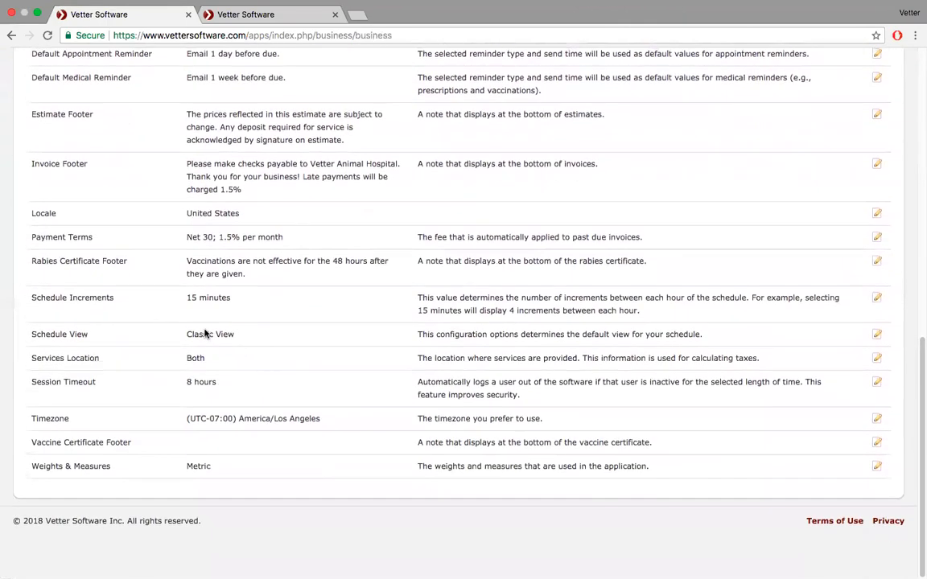
scroll(203, 330, up, 5)
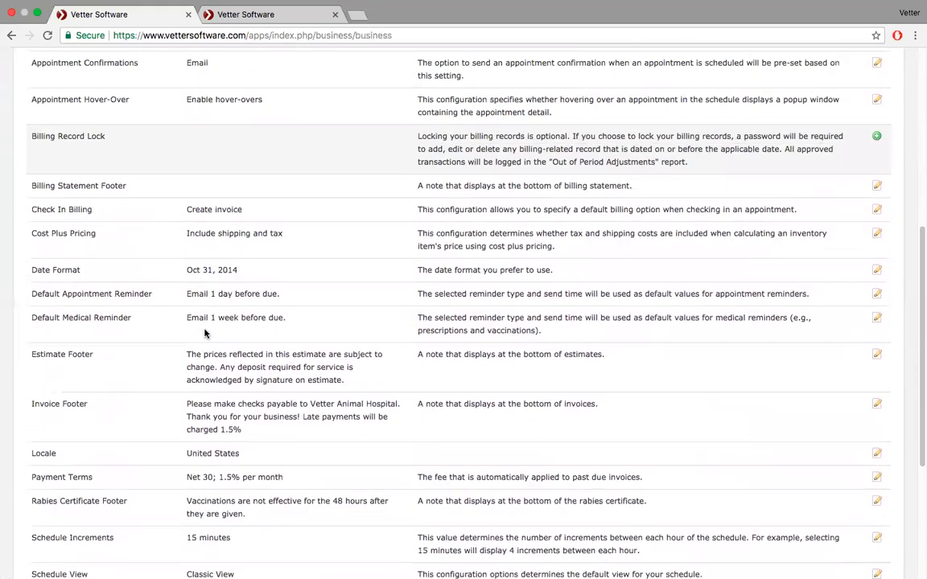
click(37, 12)
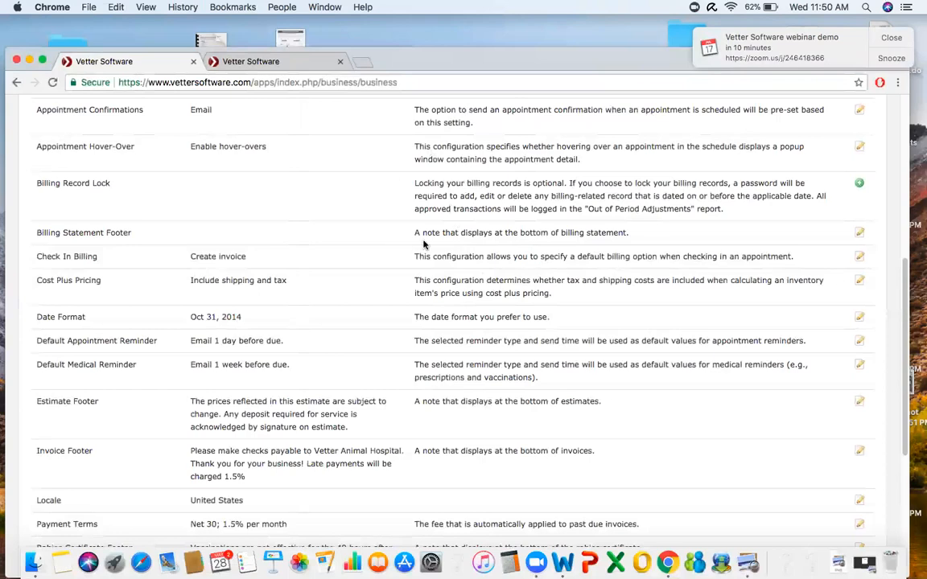
- Maximize the Chrome window, then restore it to its normal size
click(43, 60)
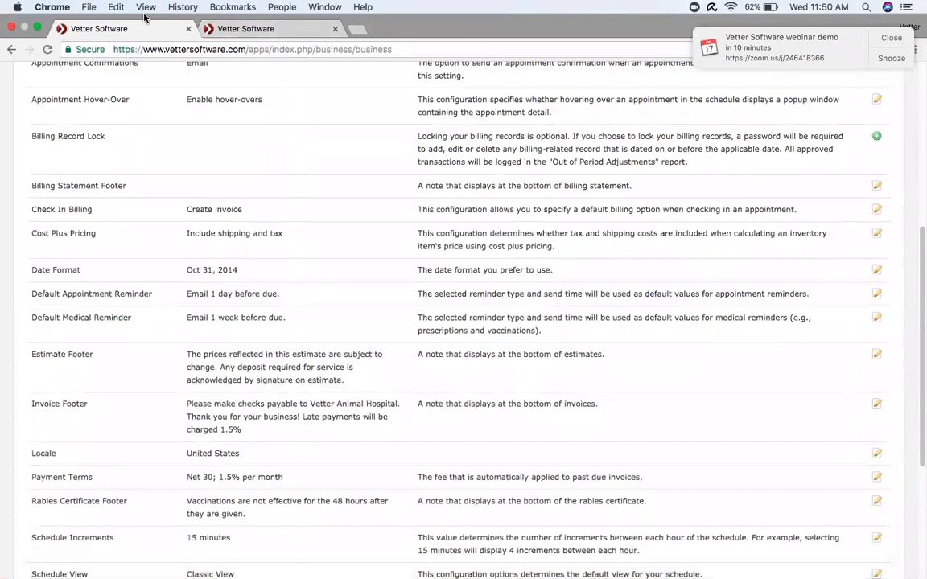
click(38, 28)
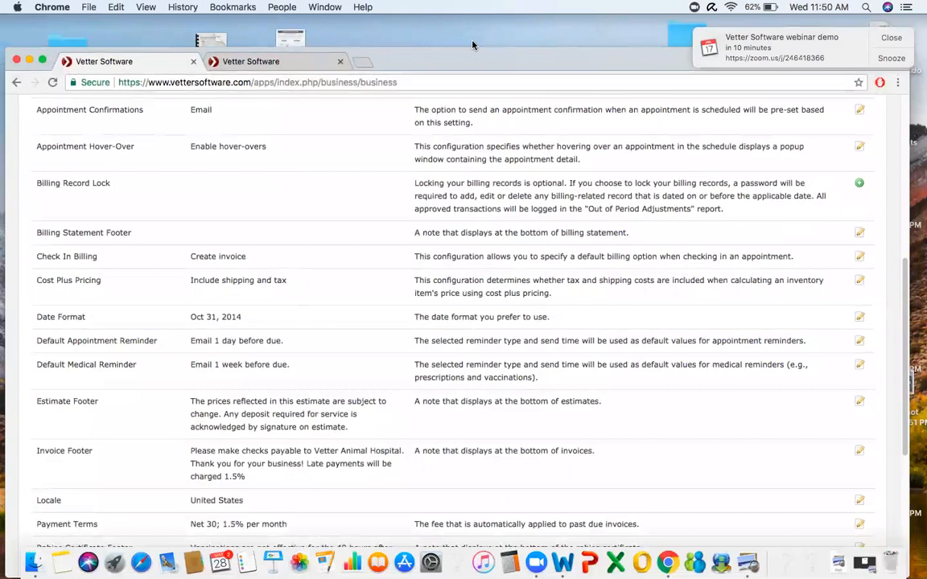